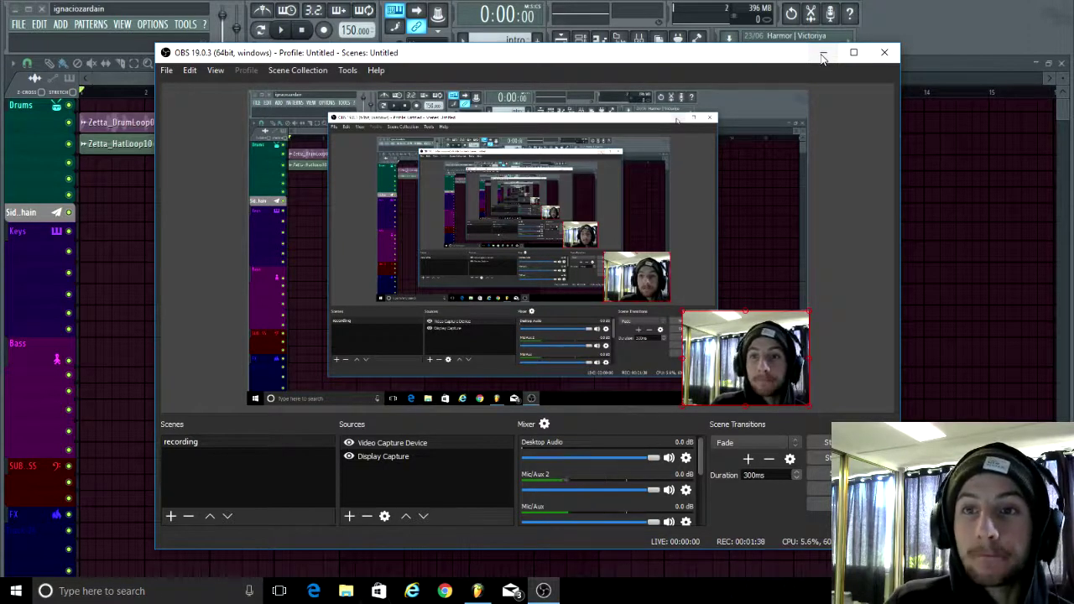
- In FL Studio, show all channels in the channel rack and split the intro pattern by channel
left_click(823, 56)
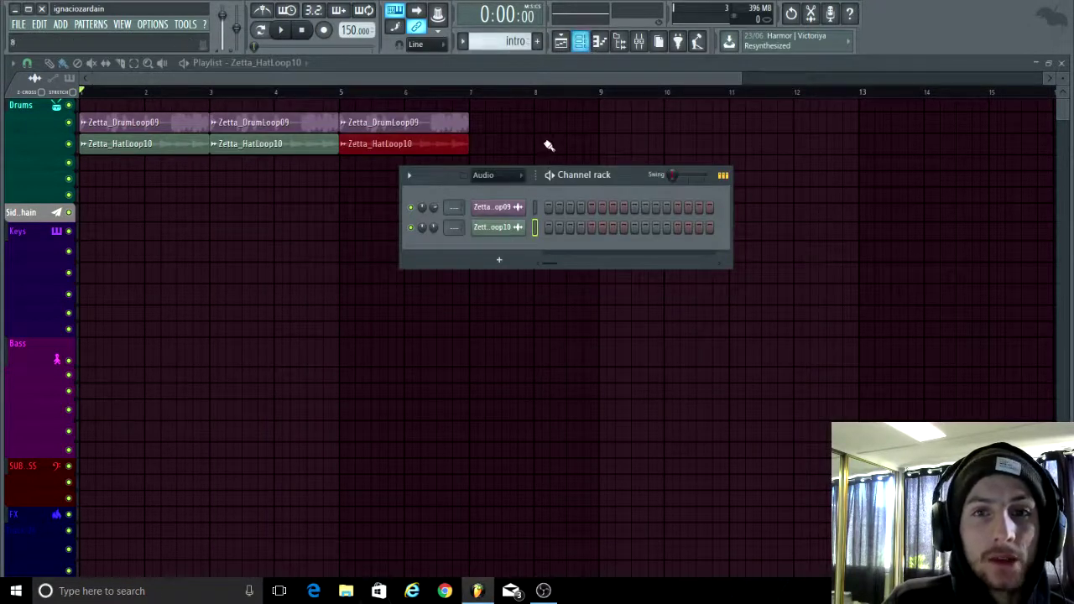
left_click(505, 176)
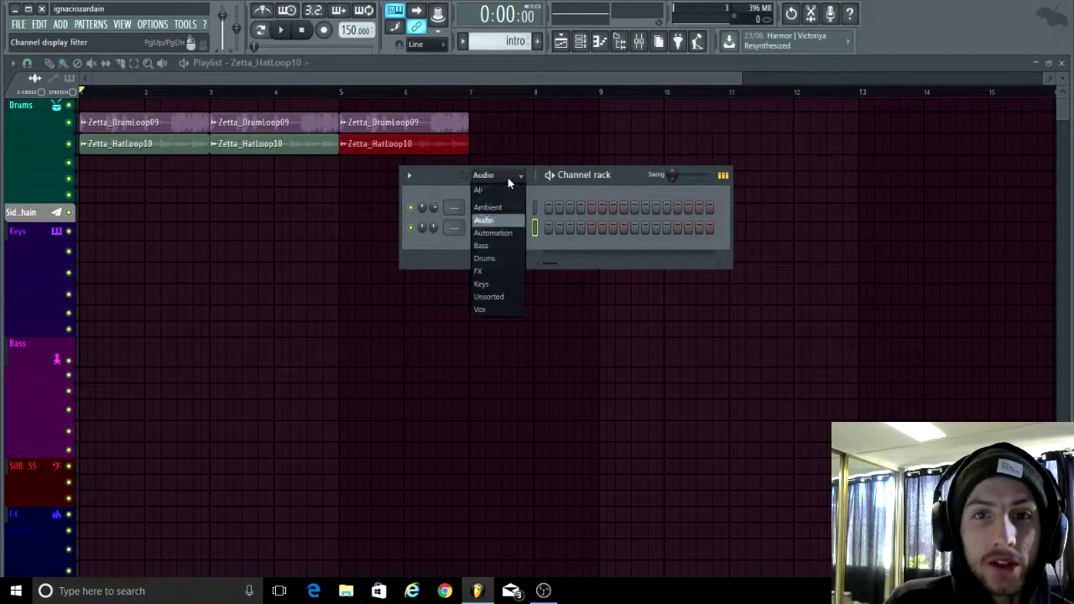
left_click(510, 189)
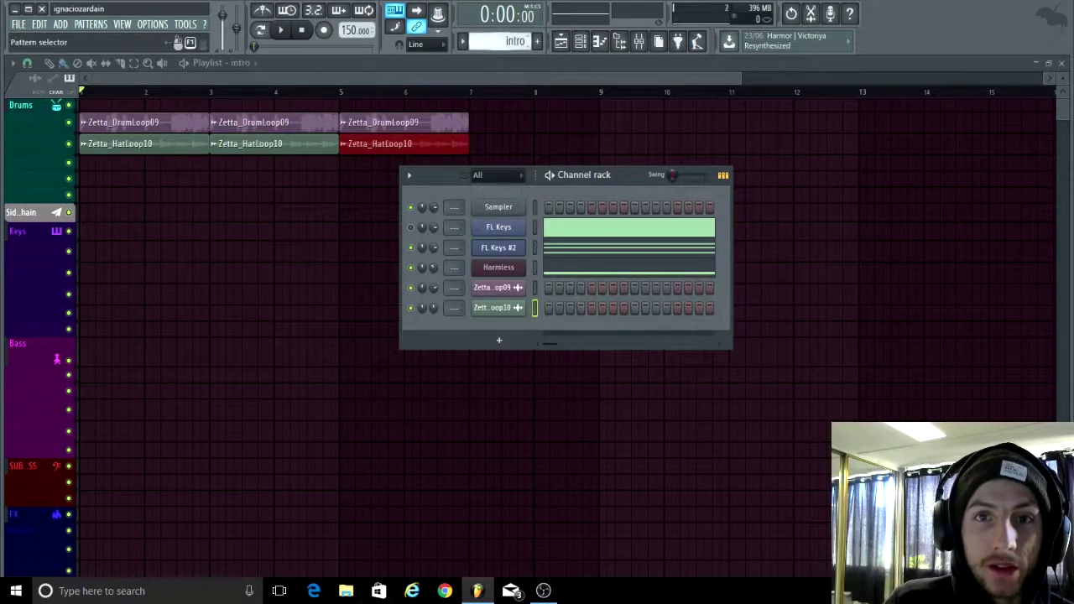
left_click(503, 39)
left_click(583, 194)
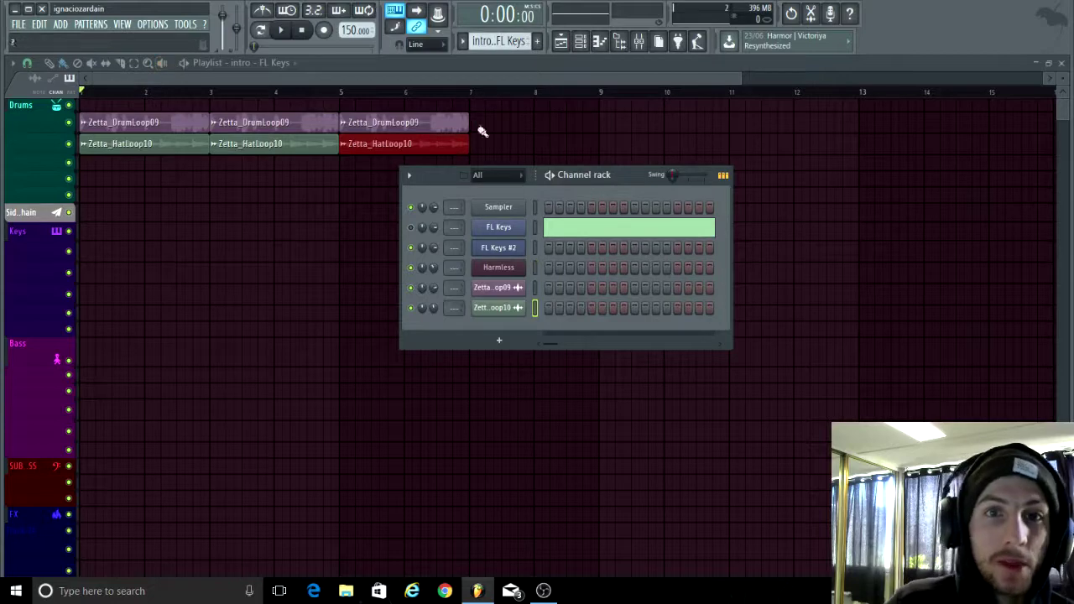
- Place the intro - FL Keys pattern at bar 1 on the third Keys track of the playlist
scroll(248, 209, "down", 4)
scroll(249, 208, "up", 4)
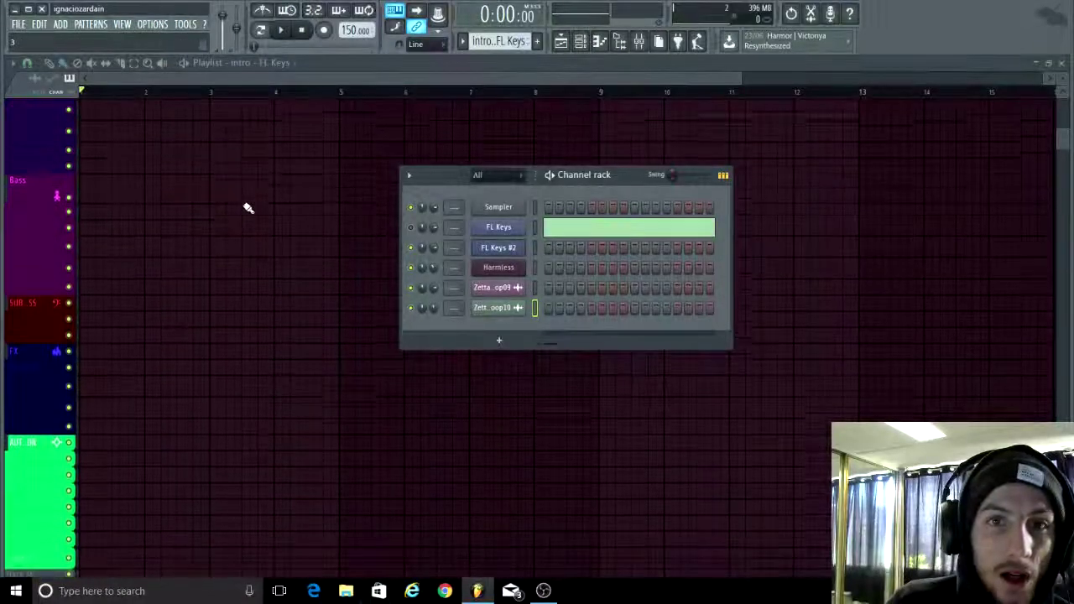
left_click(234, 230)
left_click_drag(234, 230, 106, 249)
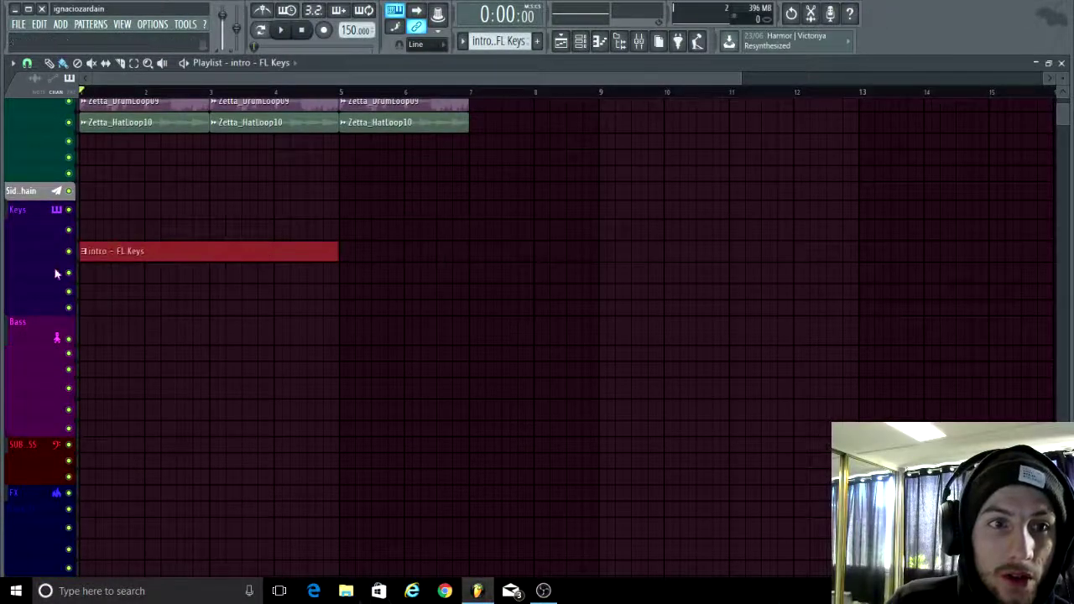
- Place the intro - FL Keys #2 pattern at bar 6 and the intro - Harmless pattern at about bar 11 on the same Keys track
scroll(106, 276, "up", 3)
scroll(512, 42, "down", 1)
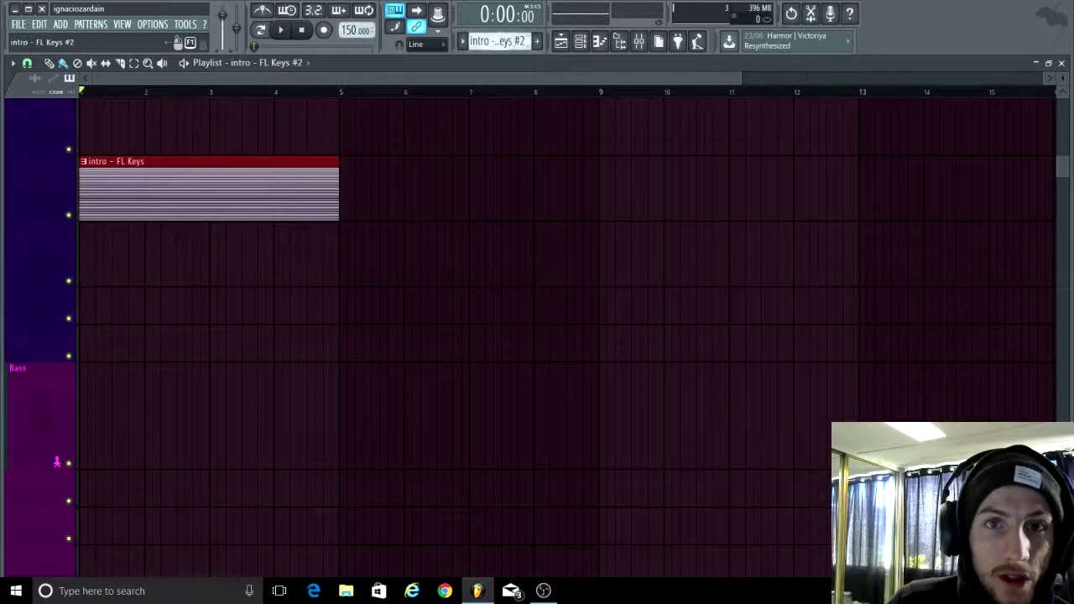
left_click(410, 214)
scroll(511, 42, "down", 1)
left_click(744, 192)
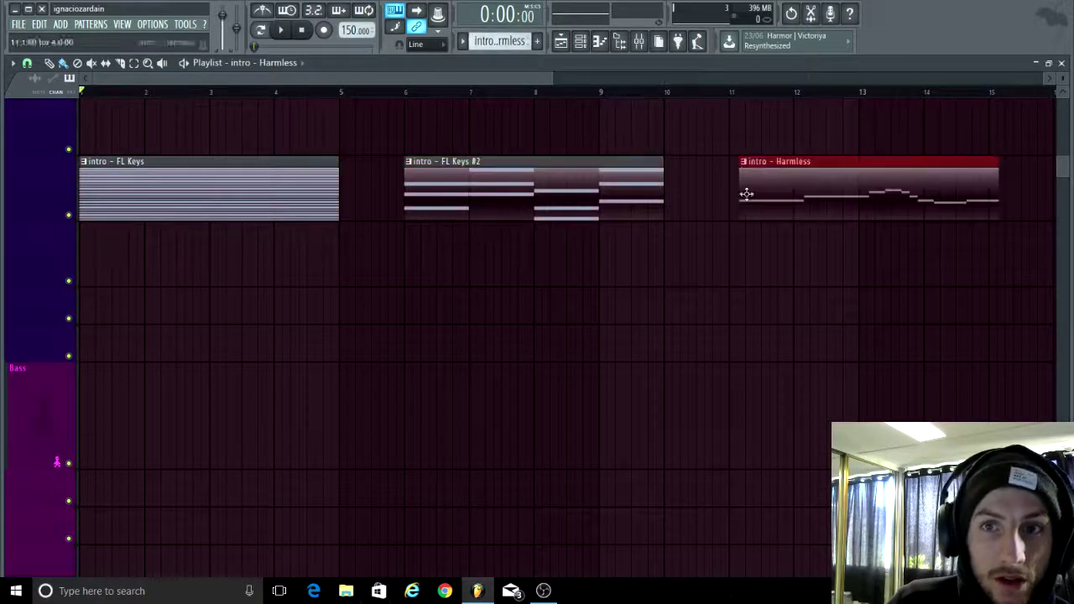
- Delete the intro - FL Keys clip at bar 1 from the Keys track
scroll(512, 42, "down", 1)
scroll(304, 287, "down", 2)
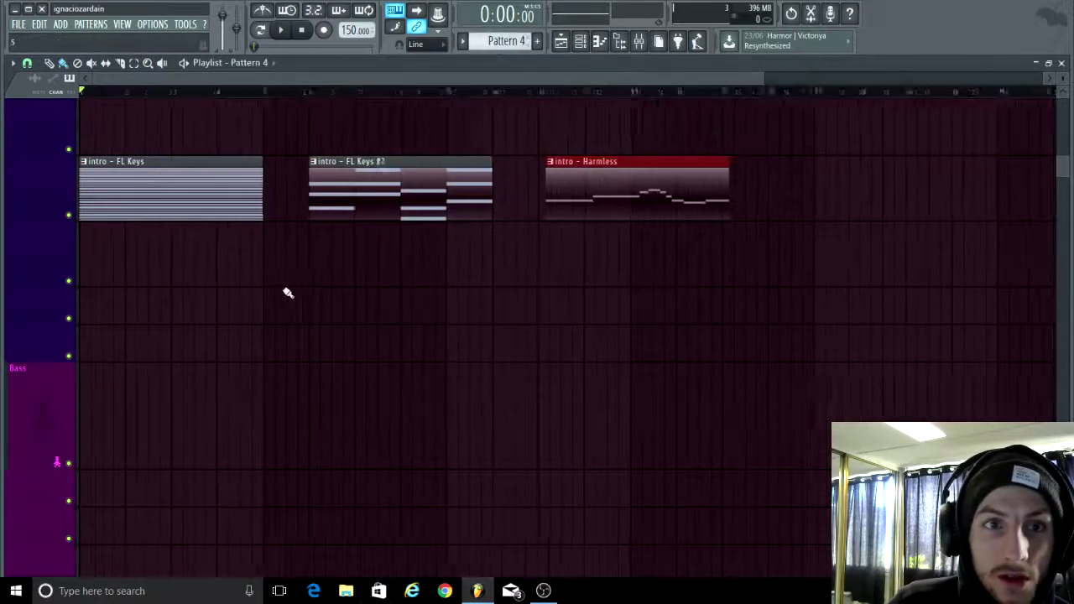
right_click(198, 198)
- Select all Zetta_DrumLoop09 and Zetta_HatLoop10 clips and move them together along the Drums tracks, well clear of the opening bars
scroll(182, 350, "up", 3)
scroll(197, 378, "down", 2)
scroll(243, 398, "down", 1)
scroll(243, 398, "down", 1)
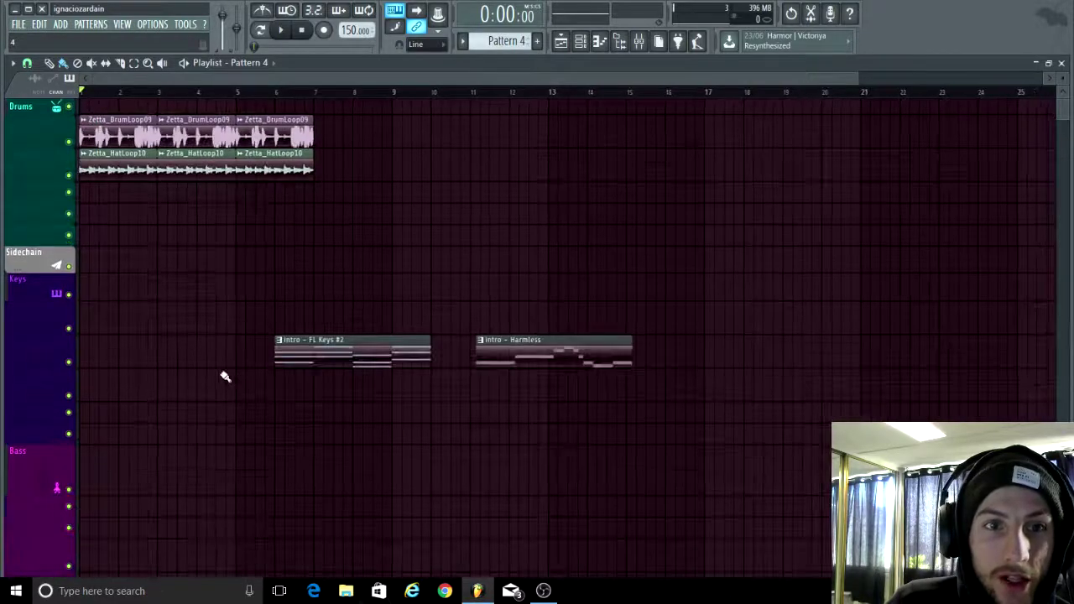
left_click(147, 66)
left_click(137, 64)
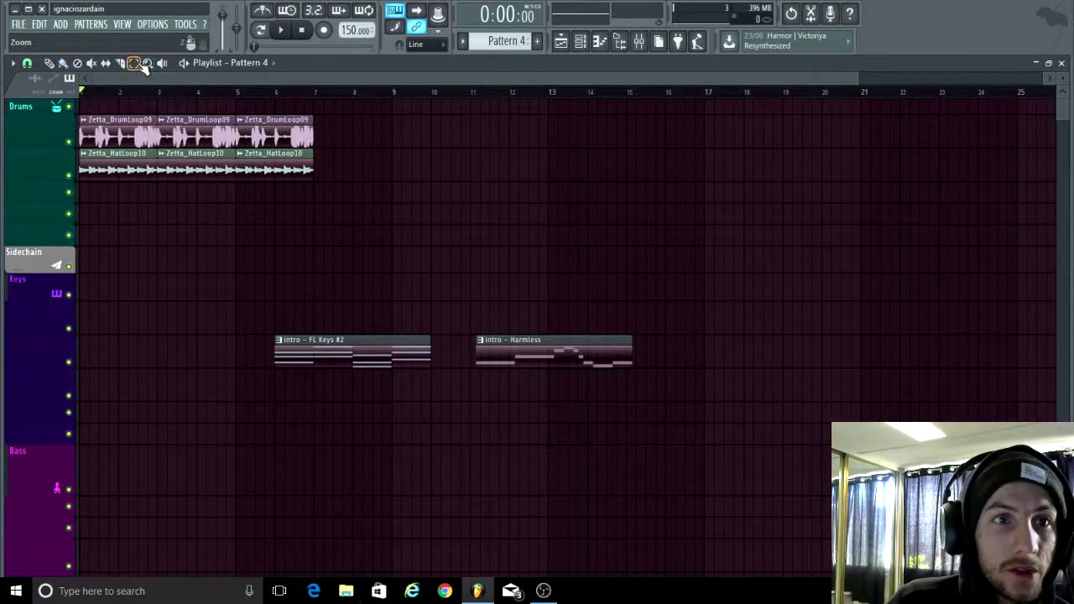
left_click_drag(345, 134, 4, 143)
left_click_drag(371, 193, 1, 131)
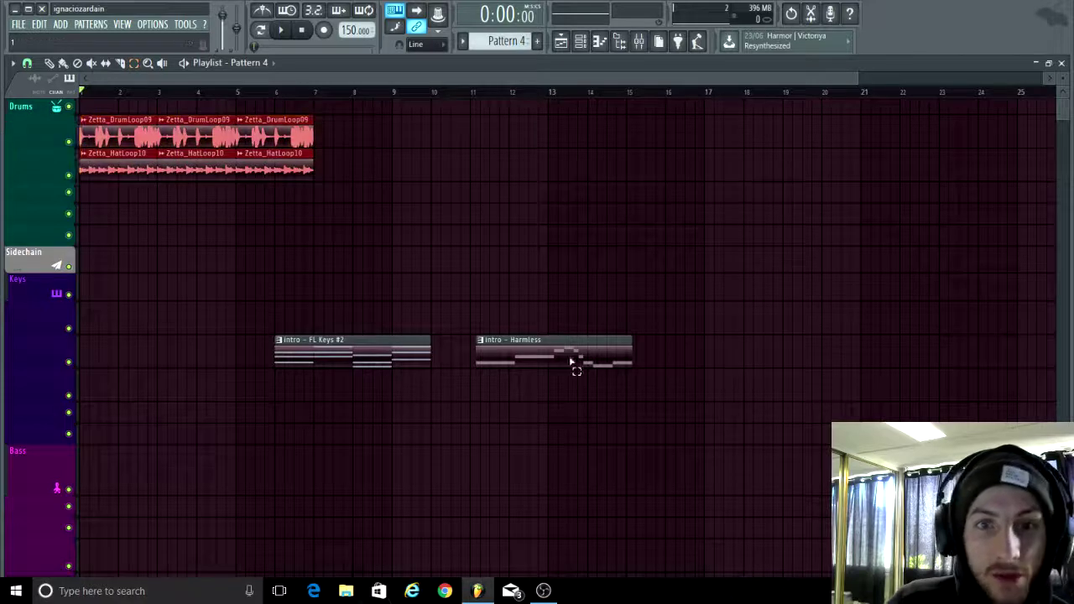
scroll(182, 235, "down", 2)
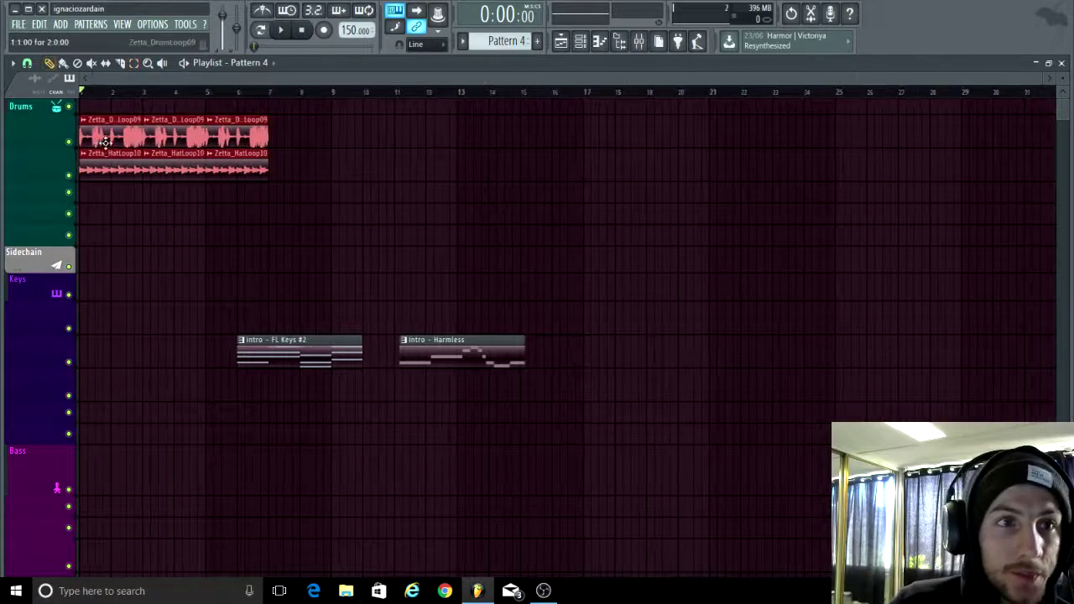
left_click_drag(101, 126, 541, 126)
- Move the intro - FL Keys #2 clip to bar 1 on the first Keys track
scroll(179, 201, "up", 2)
left_click_drag(378, 341, 3, 280)
scroll(116, 360, "up", 3)
scroll(77, 317, "up", 4)
scroll(131, 361, "up", 3)
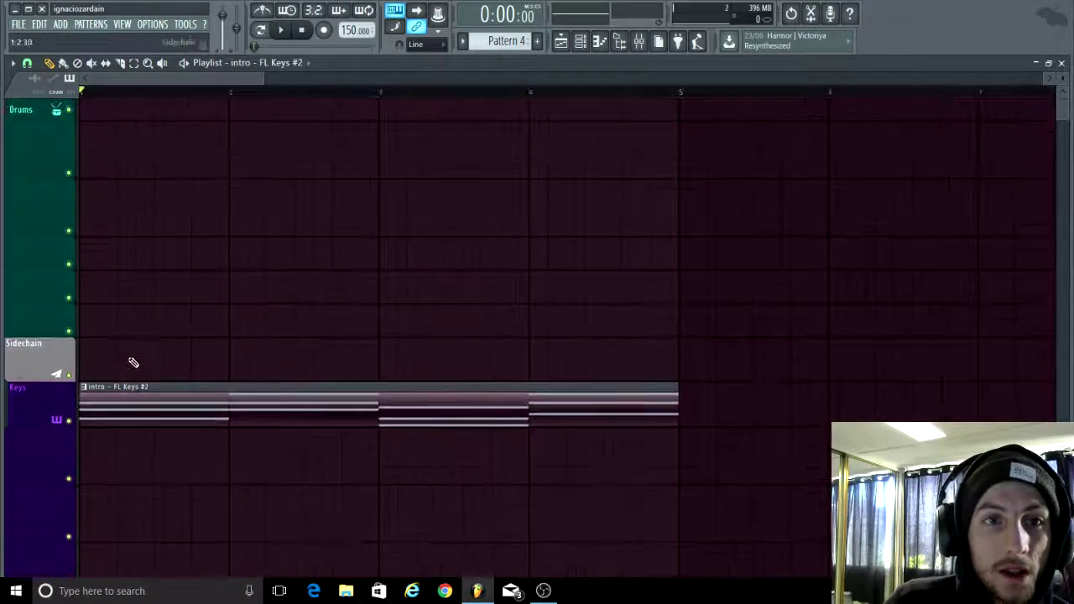
scroll(144, 372, "down", 4)
scroll(266, 378, "up", 2)
scroll(268, 381, "up", 3)
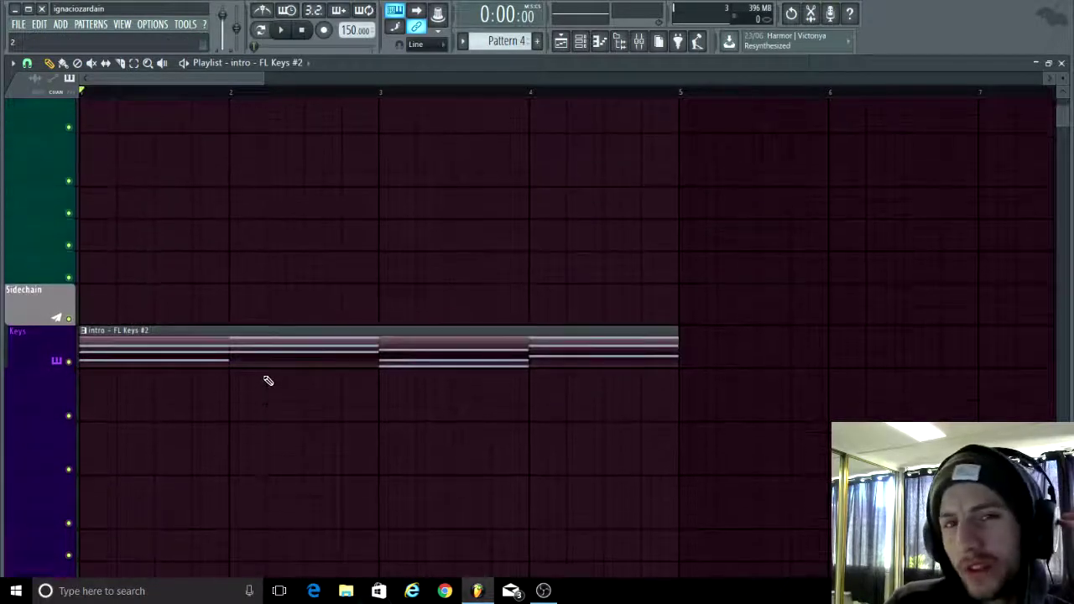
scroll(270, 378, "up", 2)
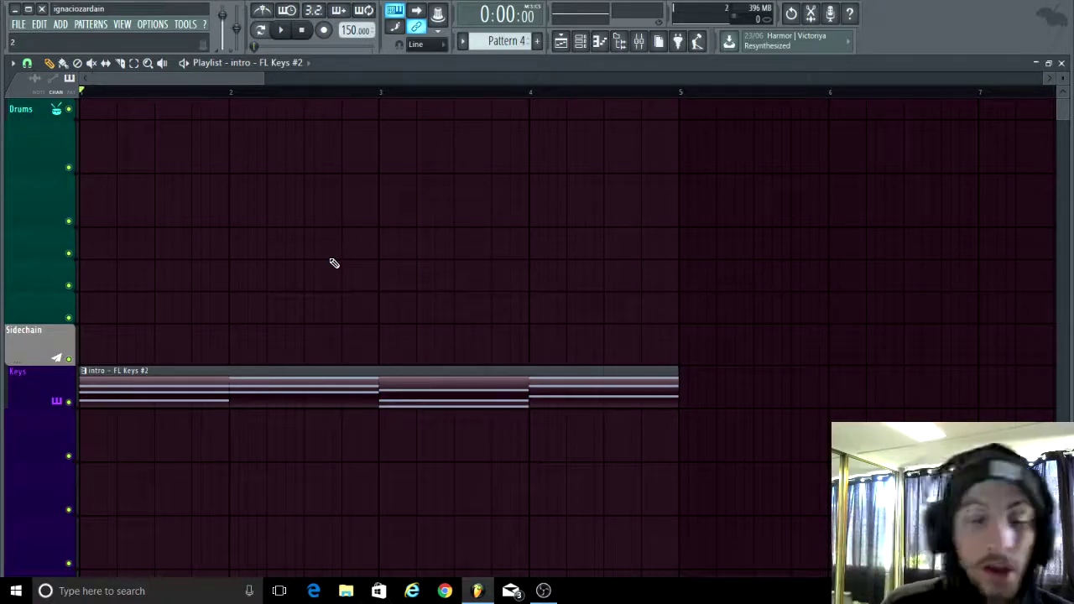
scroll(291, 287, "down", 2)
scroll(291, 286, "down", 1)
scroll(138, 225, "up", 3)
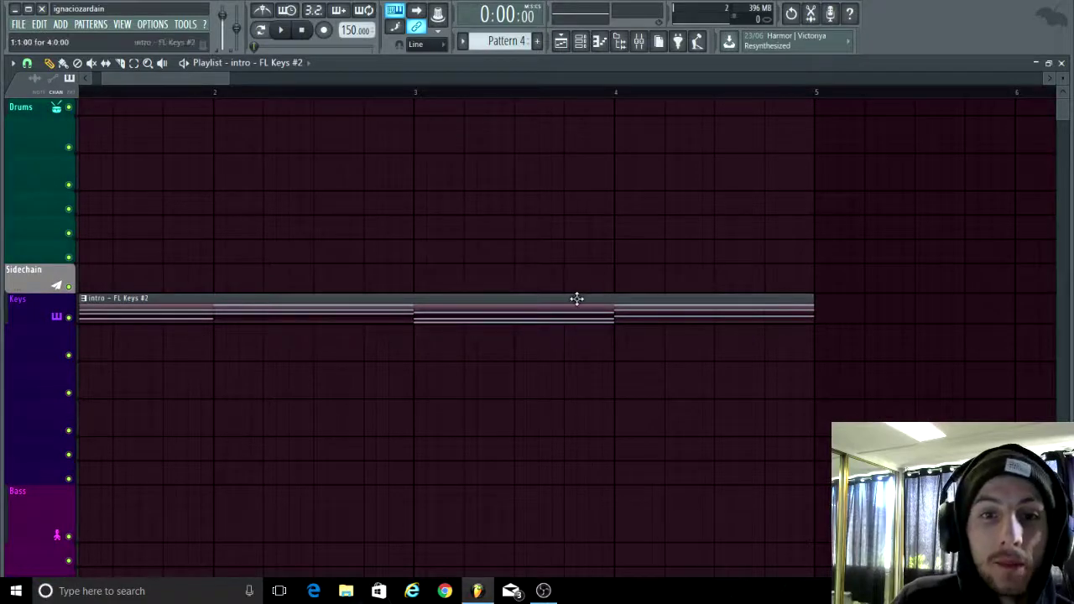
- Switch to Chrome, search the web for "why is music always in 4" and close the results tab
left_click(445, 591)
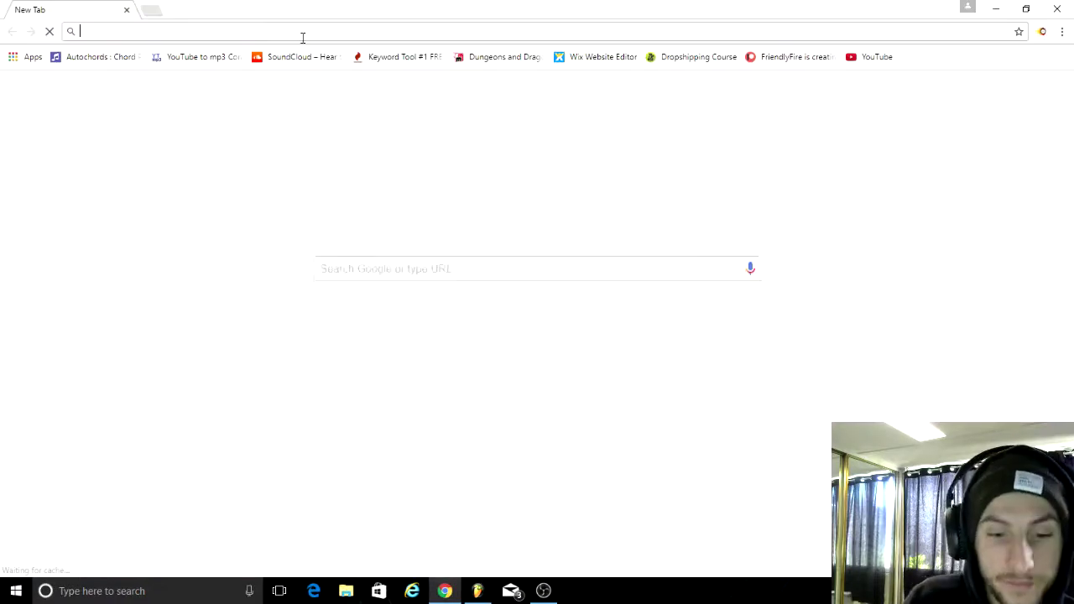
type("why is music ")
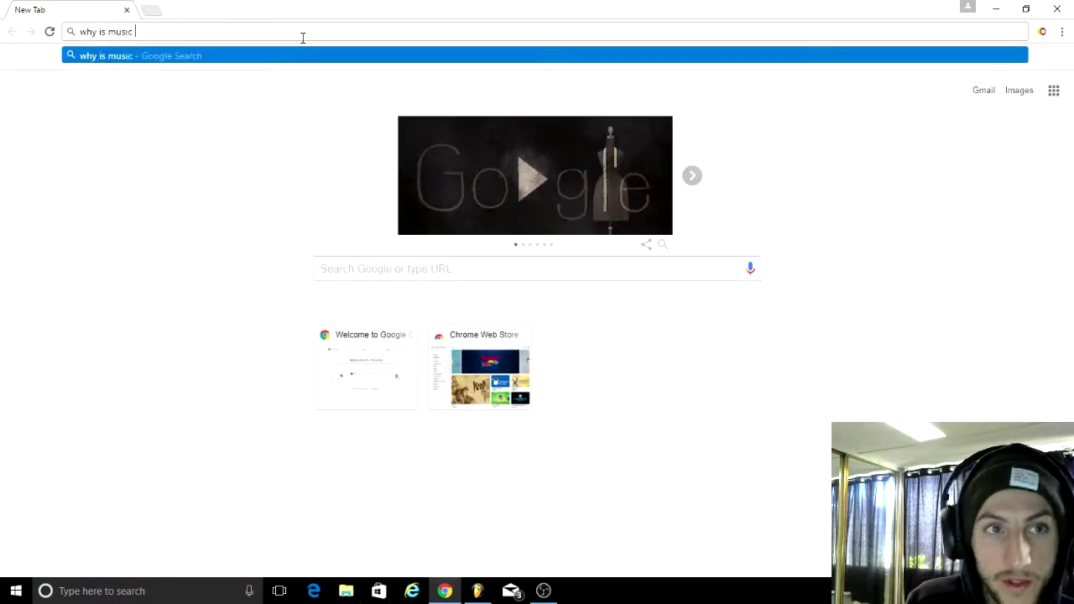
type("always in 4")
key("Return")
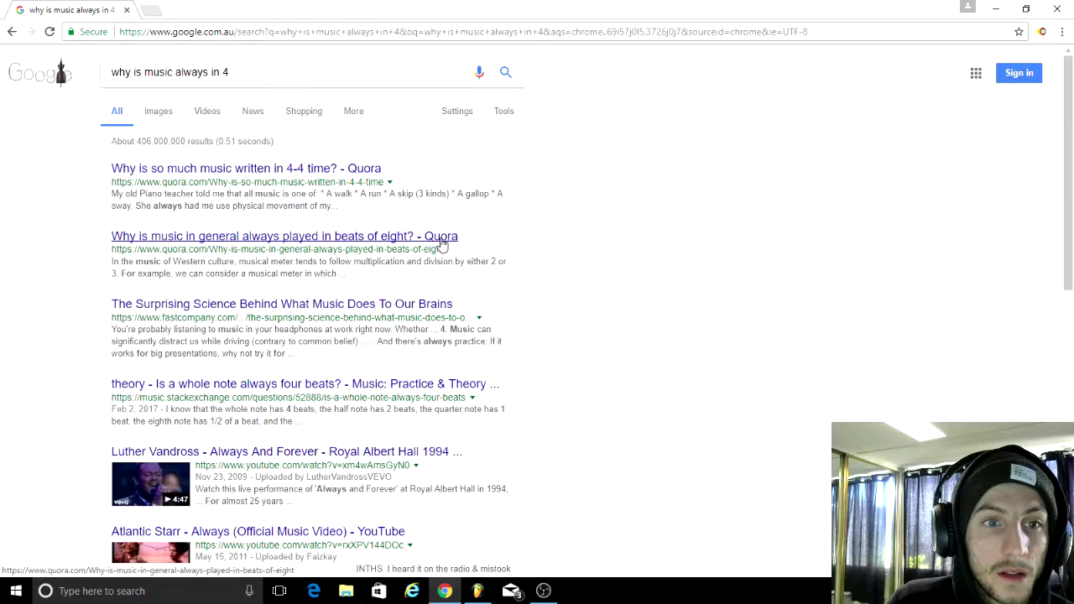
left_click(126, 10)
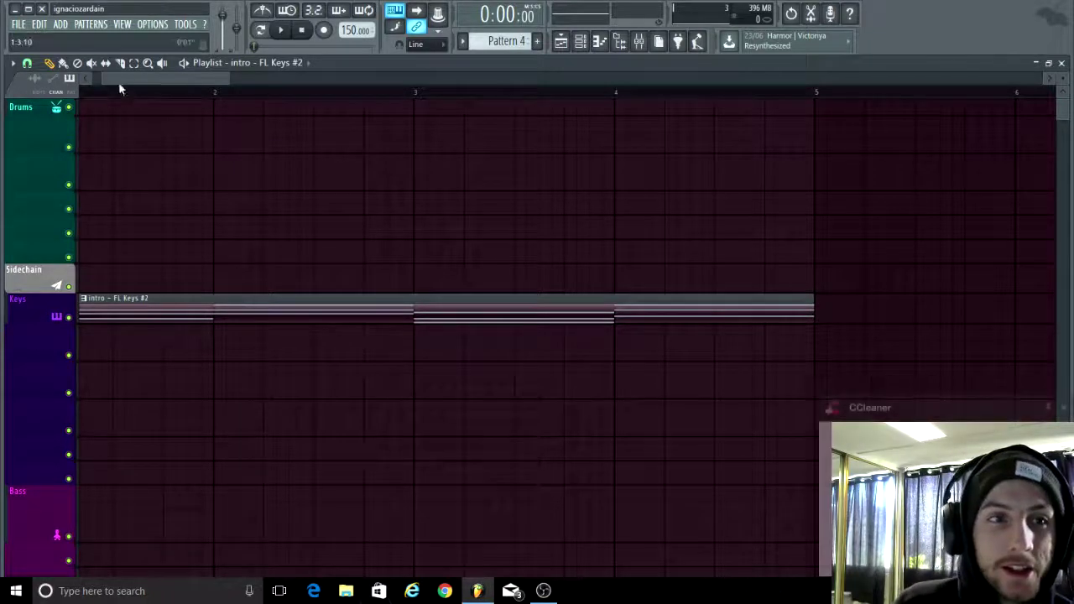
- Back in FL Studio, dismiss the CCleaner notification and move the intro - FL Keys #2 clip to bar 8, clearing the opening bars
left_click_drag(120, 80, 99, 80)
left_click(1063, 410)
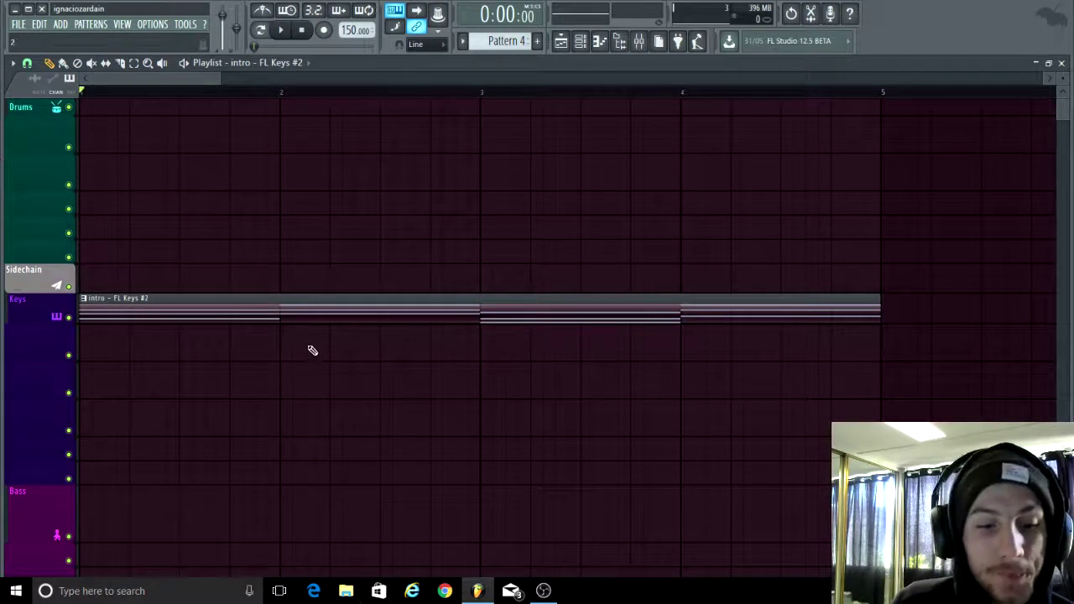
scroll(126, 333, "down", 3)
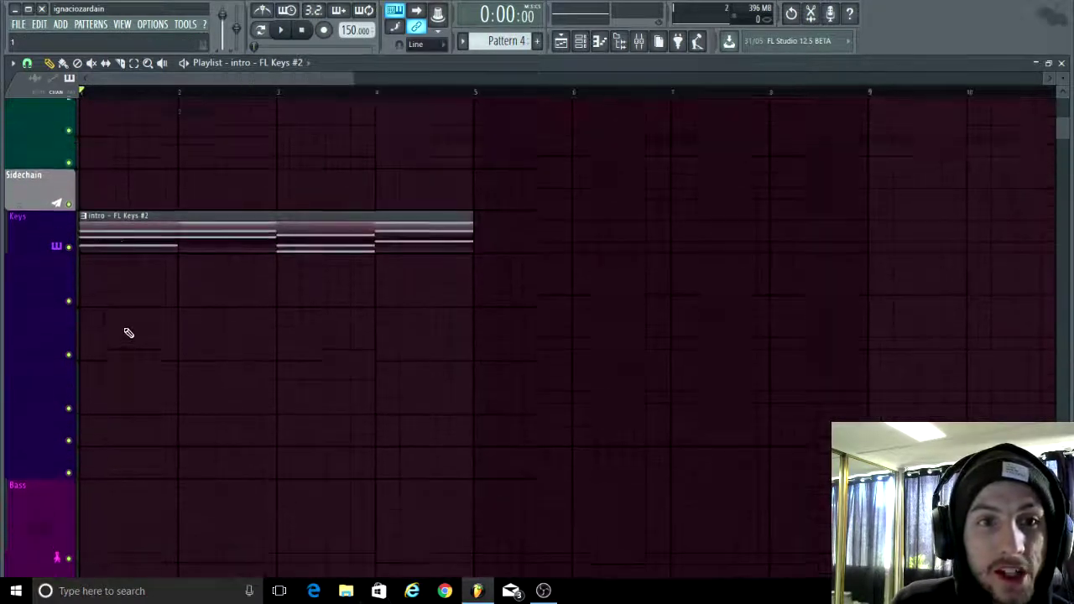
scroll(118, 334, "down", 1)
left_click_drag(118, 333, 628, 300)
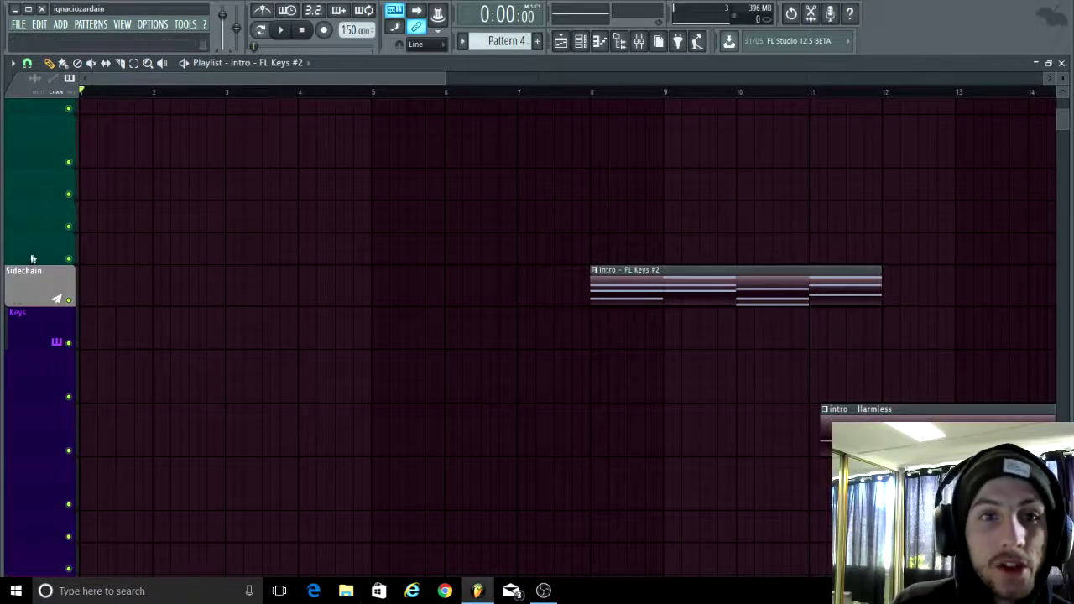
- Turn on the metronome and move the intro - FL Keys #2 clip down to the first Keys track, starting between bars 7 and 8
scroll(117, 178, "up", 2)
left_click_drag(187, 81, 62, 109)
scroll(67, 108, "up", 3)
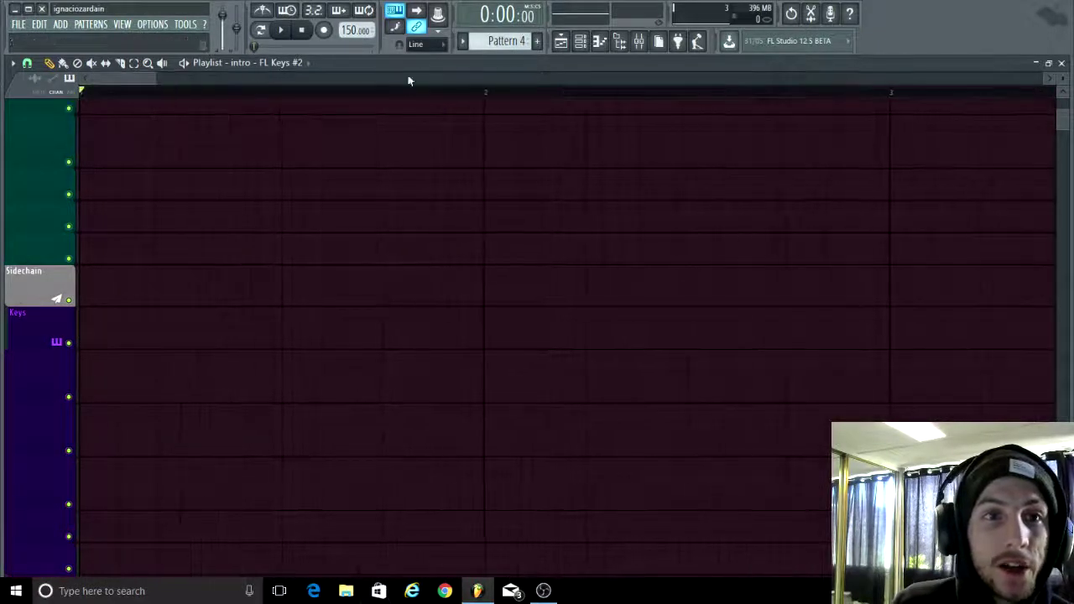
left_click(264, 11)
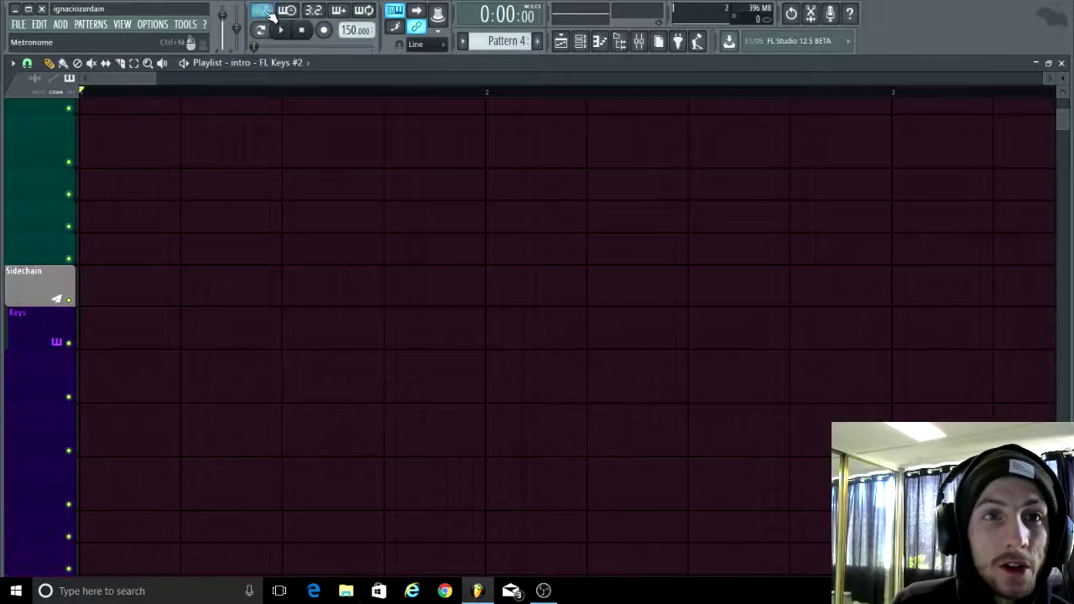
scroll(199, 201, "down", 6)
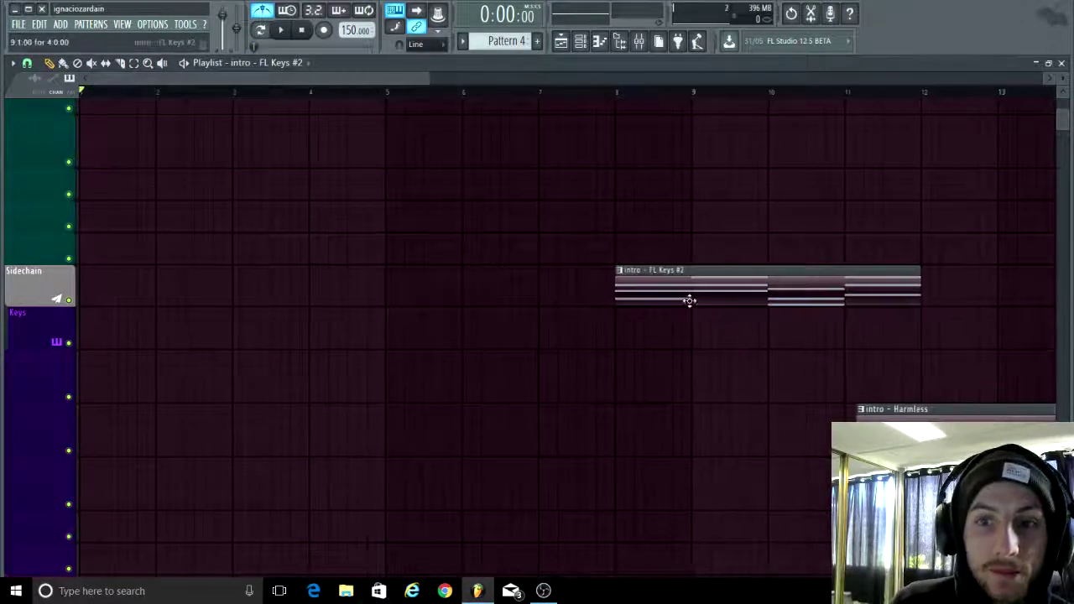
left_click_drag(688, 300, 600, 359)
- Play the empty opening bars of the playlist with the metronome and stop playback
left_click(284, 30)
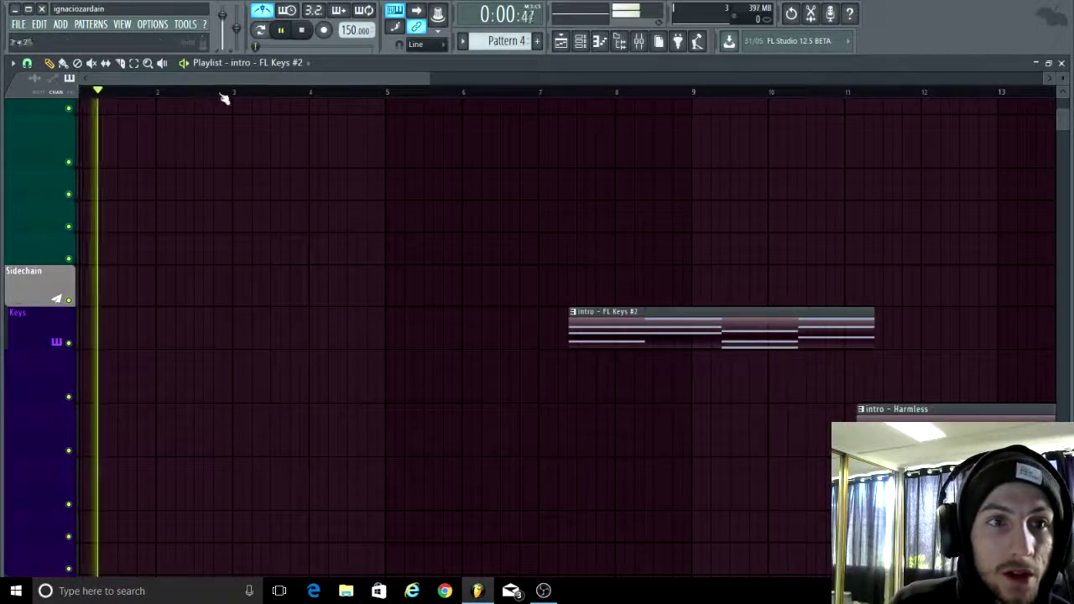
scroll(223, 98, "up", 4)
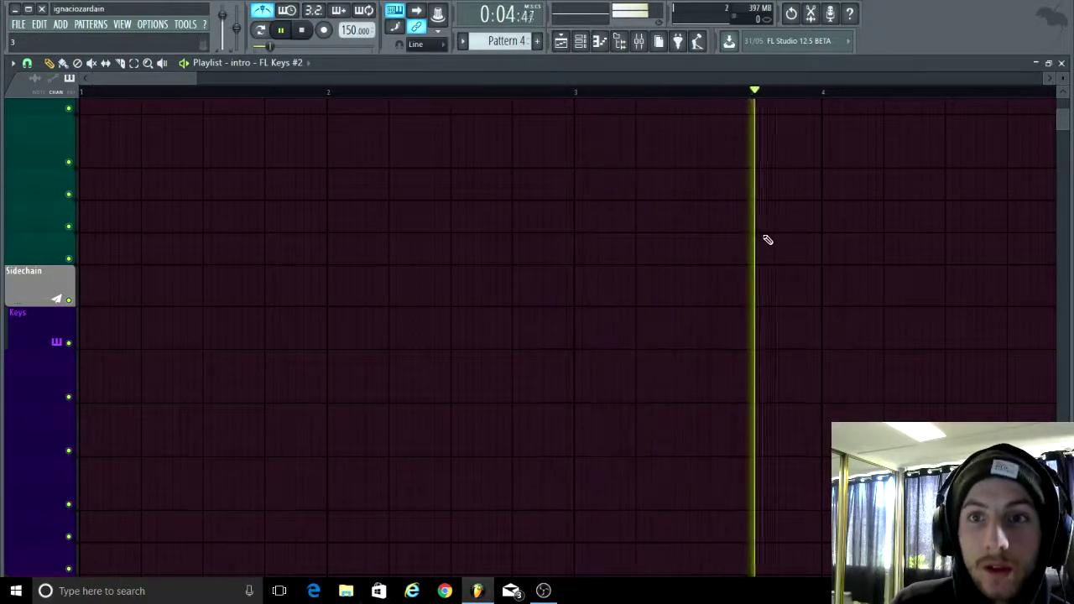
scroll(459, 341, "down", 2)
key("space")
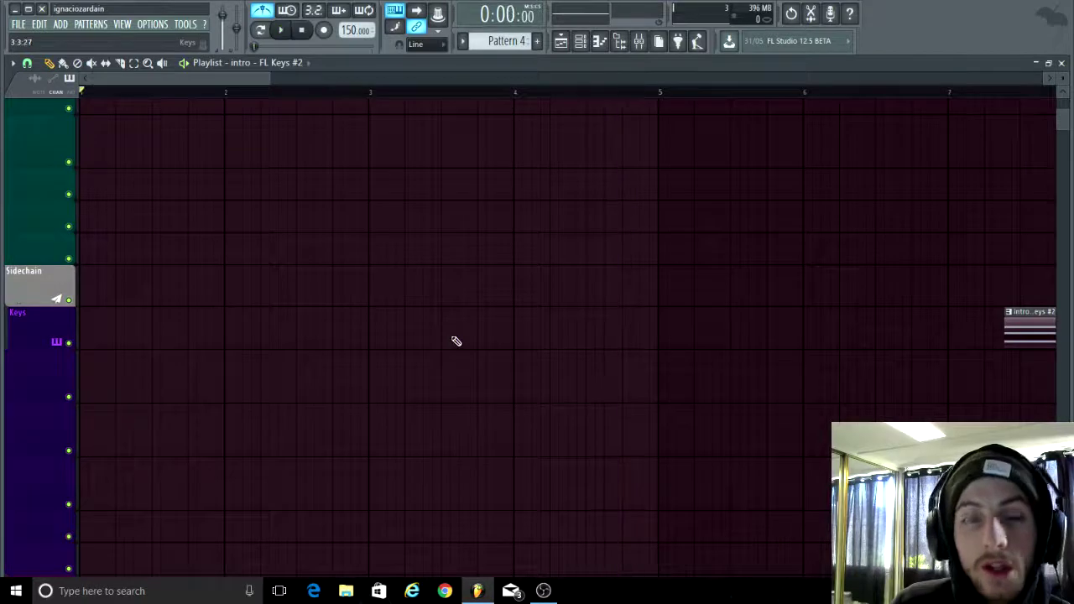
- Set the playhead on the second and then the third beat of bar 1 and briefly play the metronome click
scroll(98, 151, "up", 3)
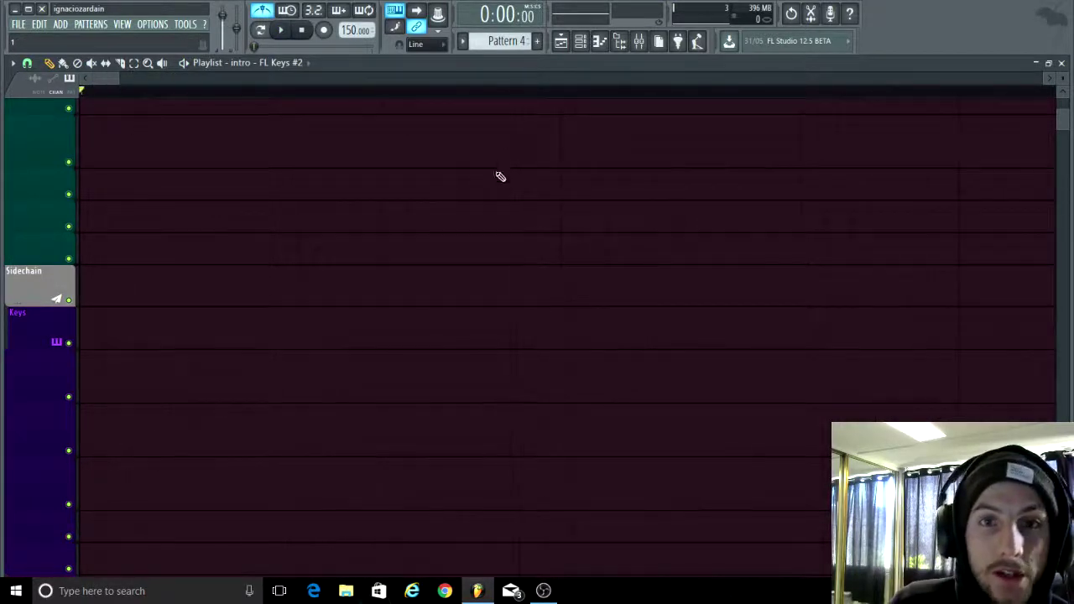
scroll(323, 151, "up", 2)
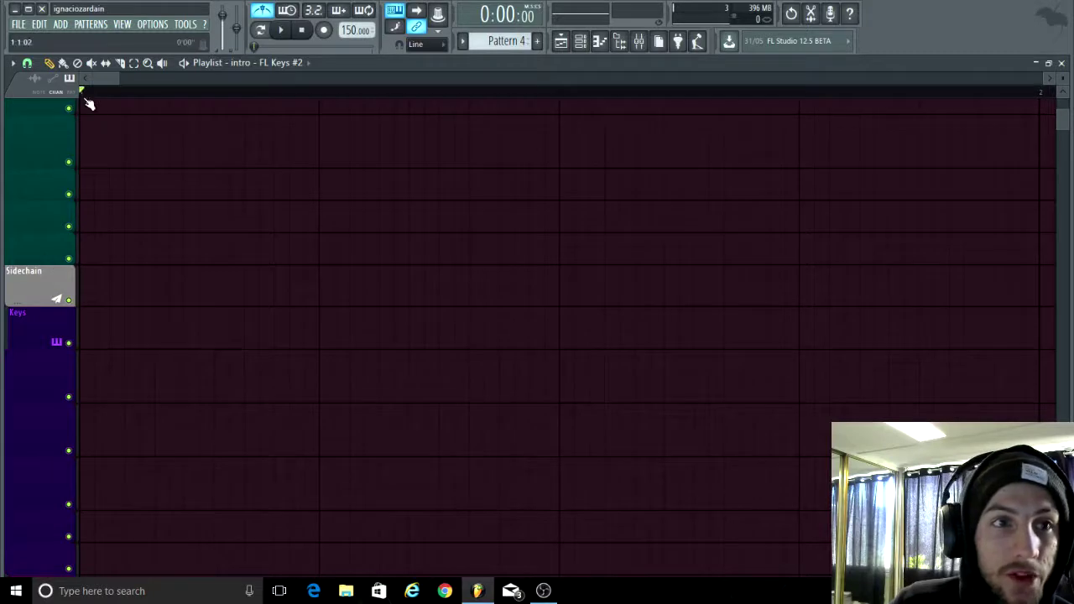
left_click(320, 92)
scroll(422, 204, "down", 3)
scroll(503, 167, "up", 4)
left_click(559, 92)
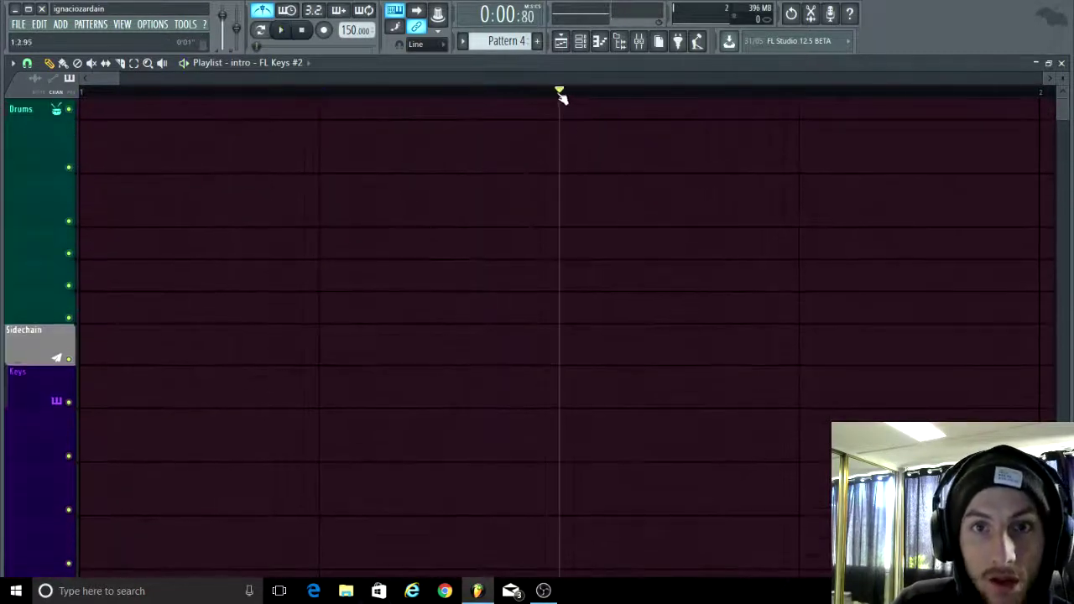
key("space")
key("space")
- Set the playhead on the fourth beat of bar 1 and briefly play the metronome from there
scroll(528, 195, "down", 3)
left_click(369, 94)
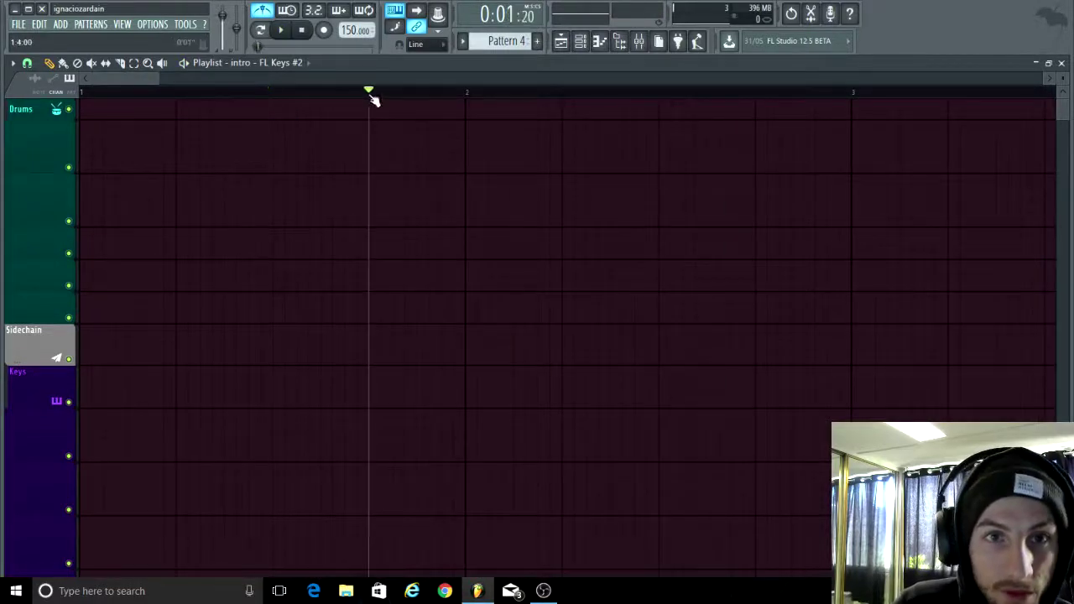
key("space")
key("space")
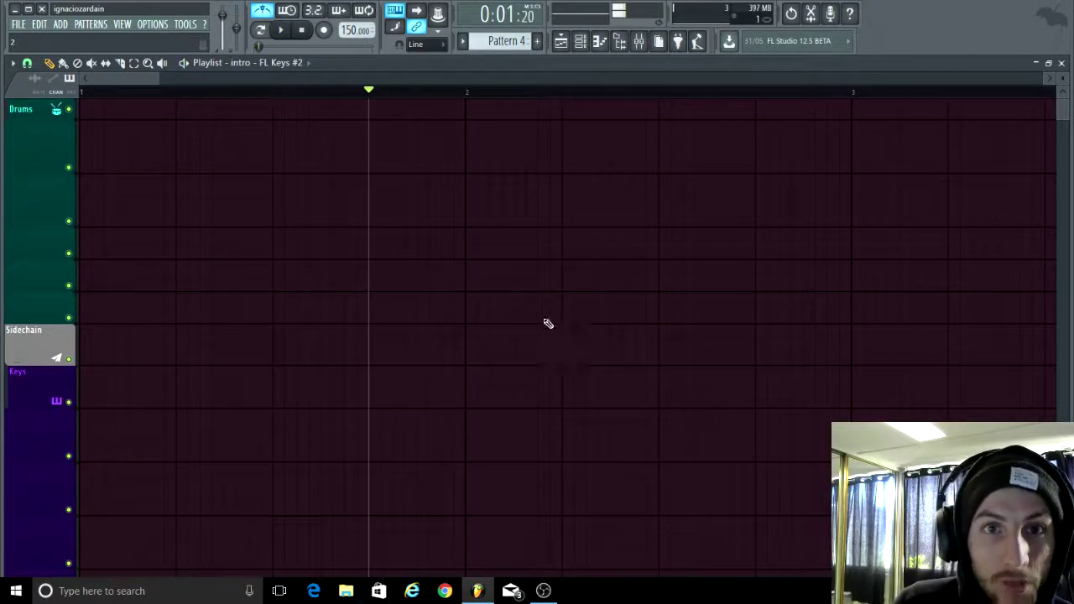
- Highlight bar 1 and then bar 2 as time selections in the playlist
left_click(470, 95)
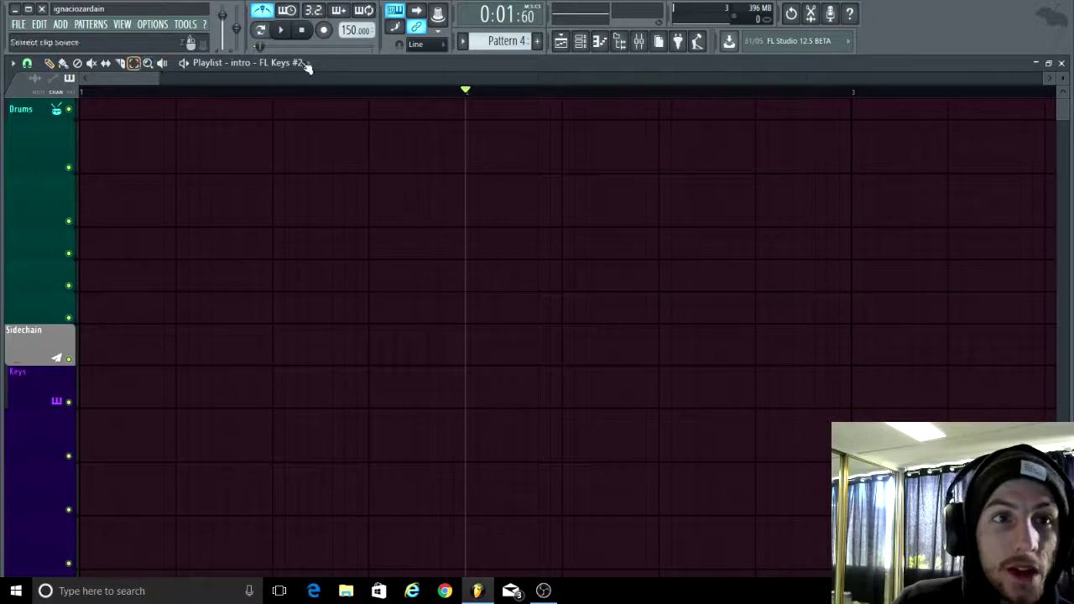
left_click_drag(470, 95, 36, 175)
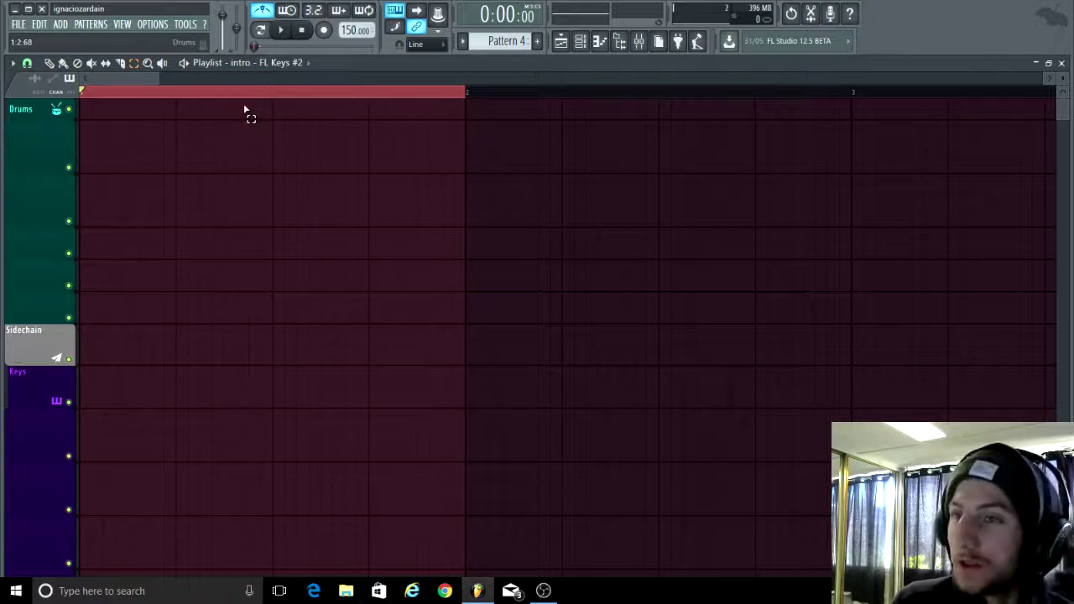
left_click(351, 209)
left_click_drag(467, 97, 852, 118)
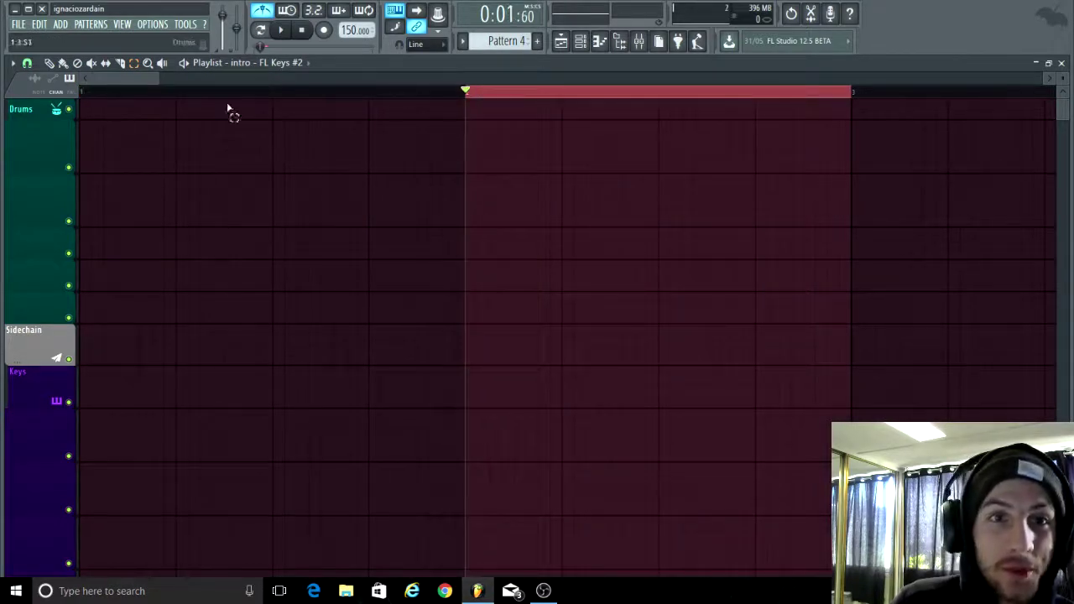
- Highlight a range that starts partway into bar 1, replace it with the whole bar, and clear the selection
left_click_drag(155, 94, 372, 120)
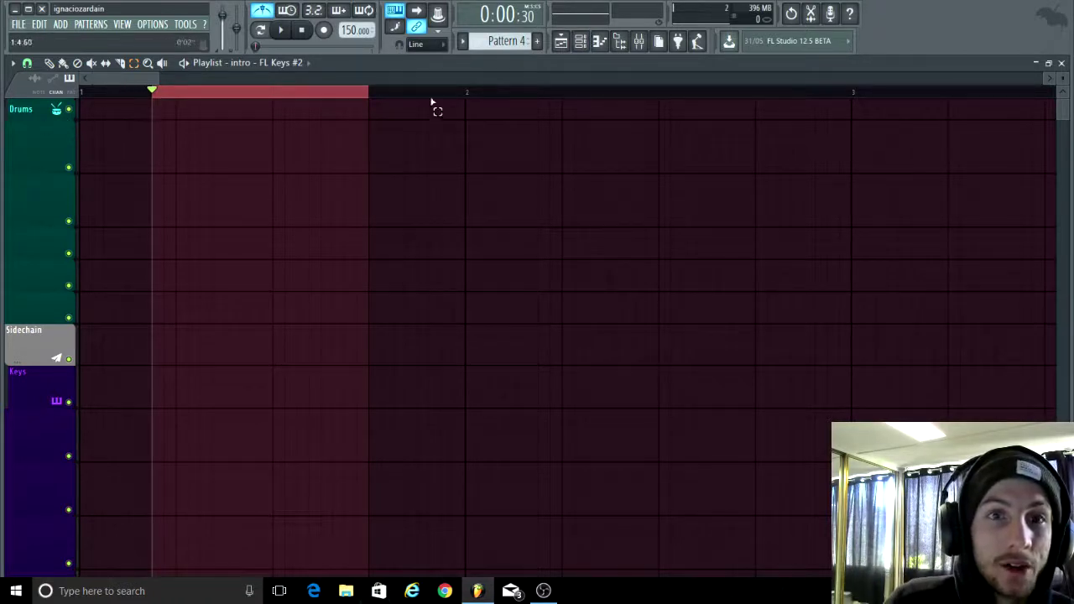
left_click_drag(461, 94, 82, 94)
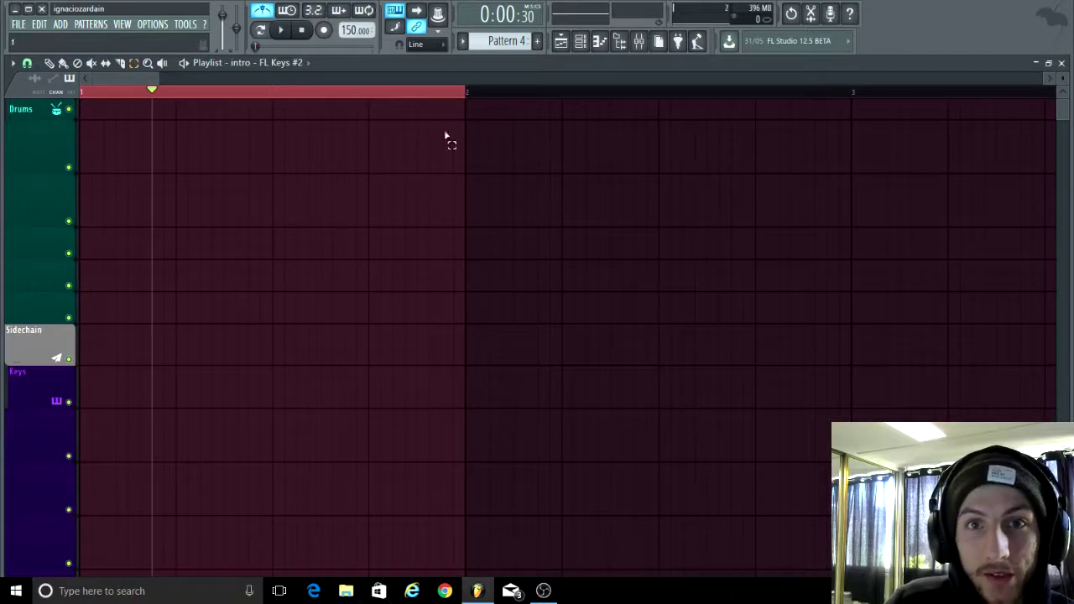
left_click(412, 215)
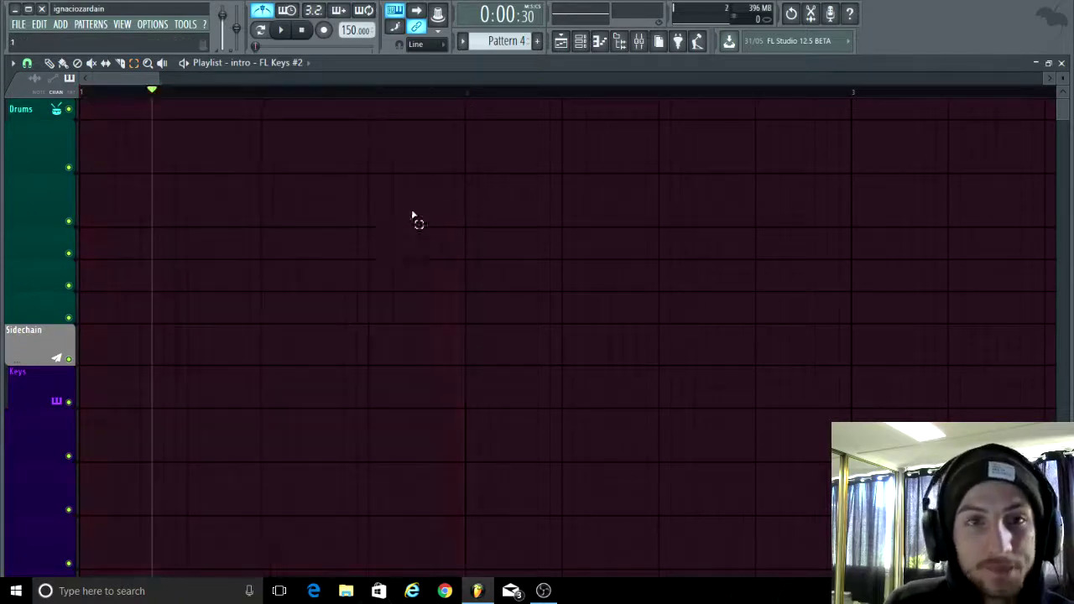
- Turn off the metronome and move the intro - FL Keys #2 clip to the start of bar 1 on the first Keys track
scroll(266, 243, "down", 3)
scroll(266, 243, "down", 3)
left_click(264, 10)
scroll(46, 170, "down", 1)
scroll(46, 168, "down", 2)
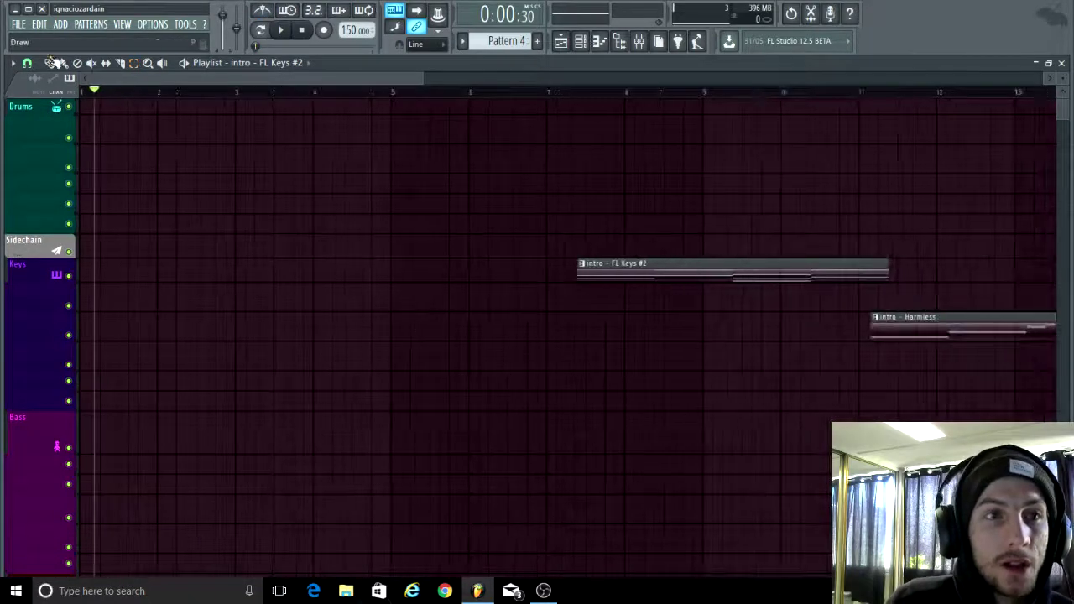
left_click(51, 63)
left_click_drag(701, 277, 4, 275)
- Select a short time range at the start of bar 1, add a time marker named Intro there, and clear the selection
scroll(112, 202, "up", 2)
scroll(113, 201, "up", 1)
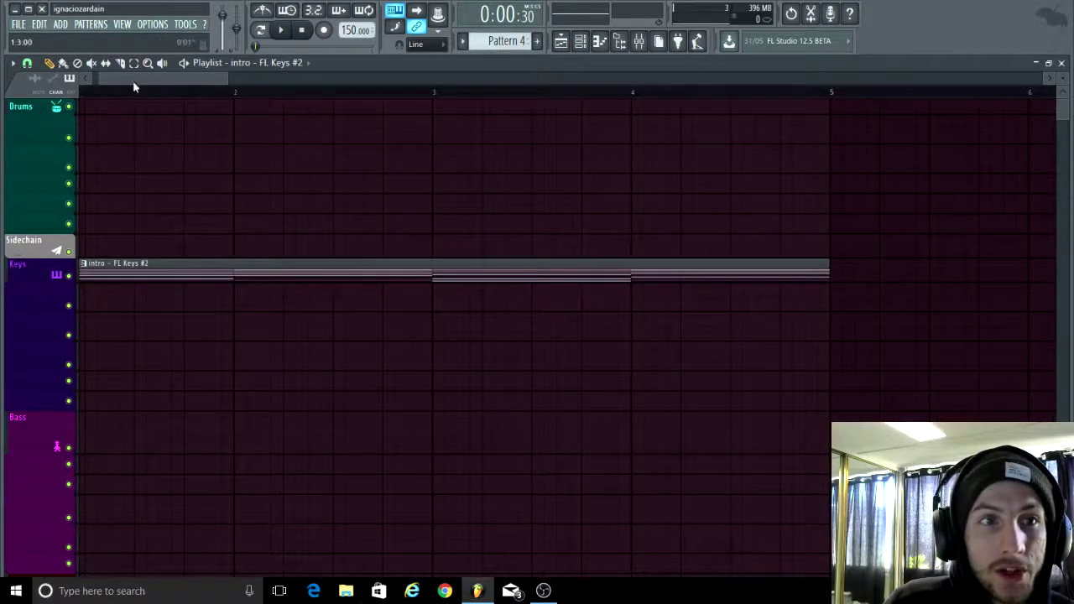
left_click_drag(225, 79, 284, 81)
scroll(142, 126, "up", 3)
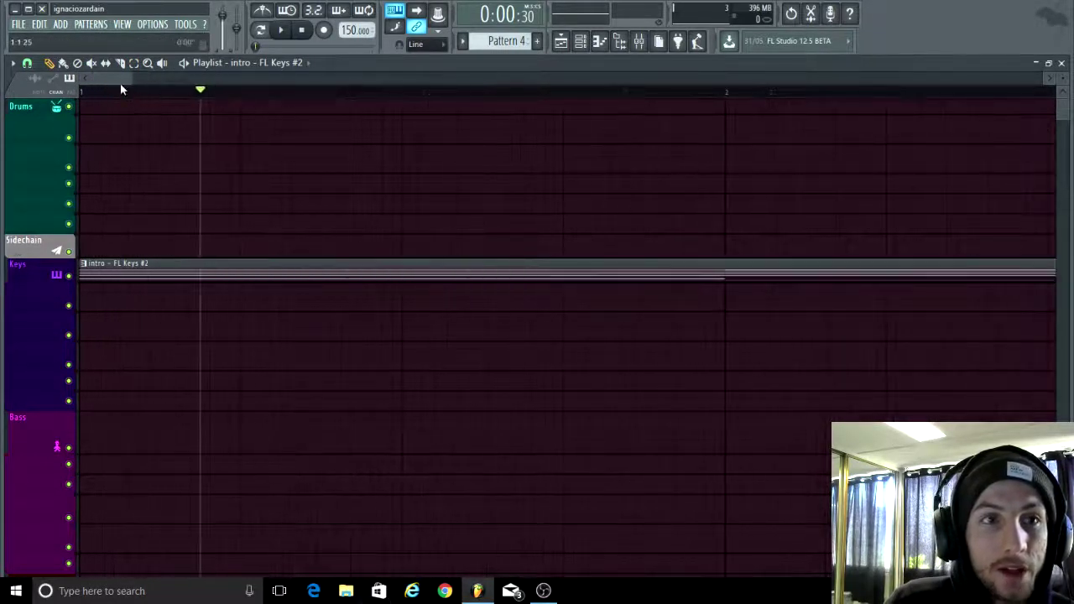
scroll(124, 172, "up", 1)
left_click(136, 65)
scroll(165, 158, "down", 2)
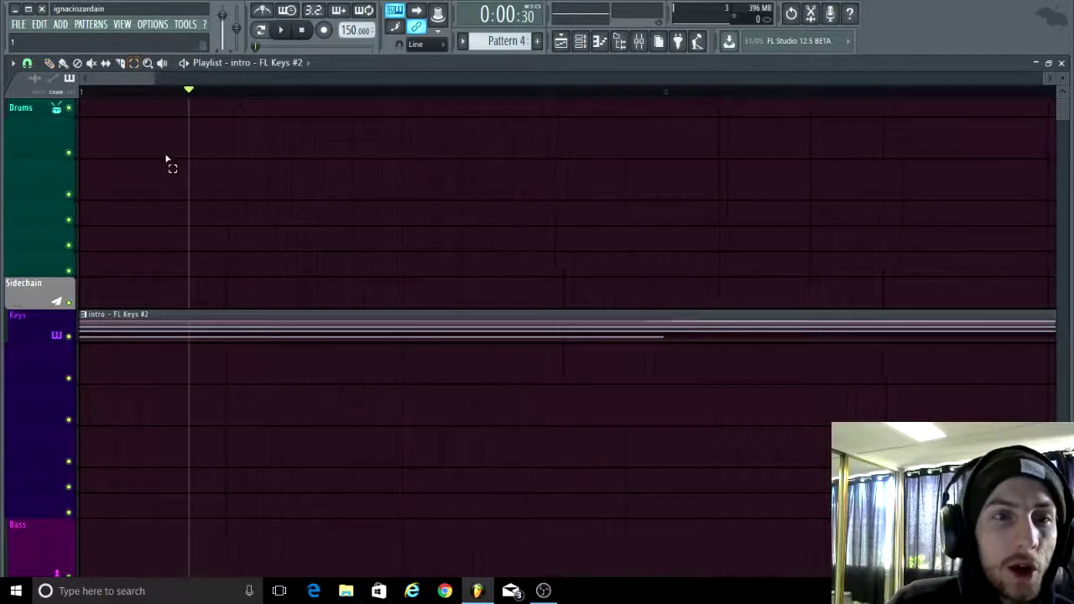
scroll(92, 117, "up", 2)
scroll(126, 117, "up", 4)
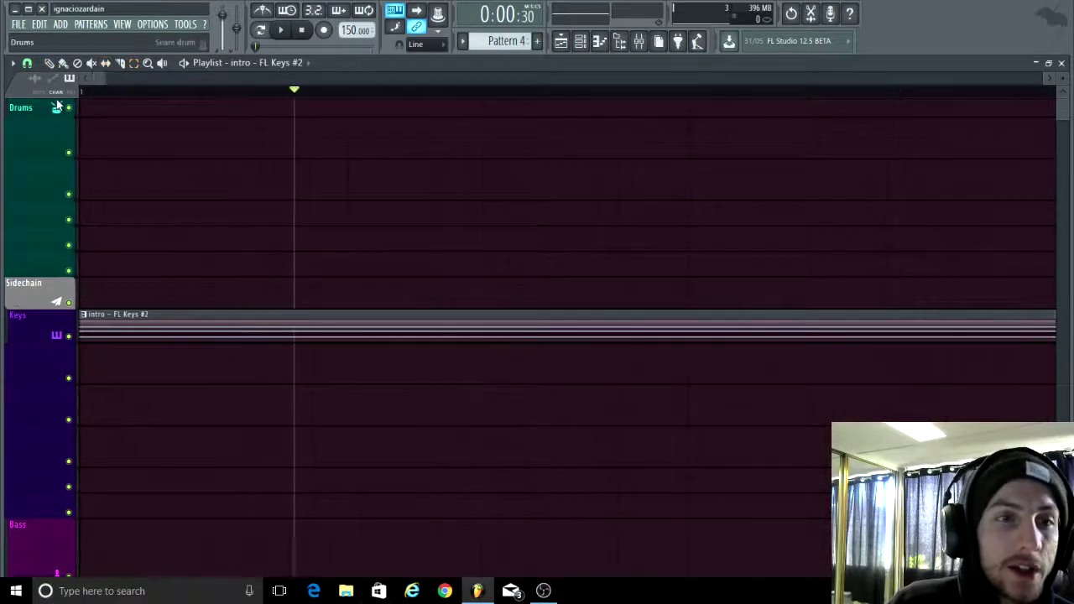
scroll(147, 147, "down", 2)
scroll(141, 151, "down", 1)
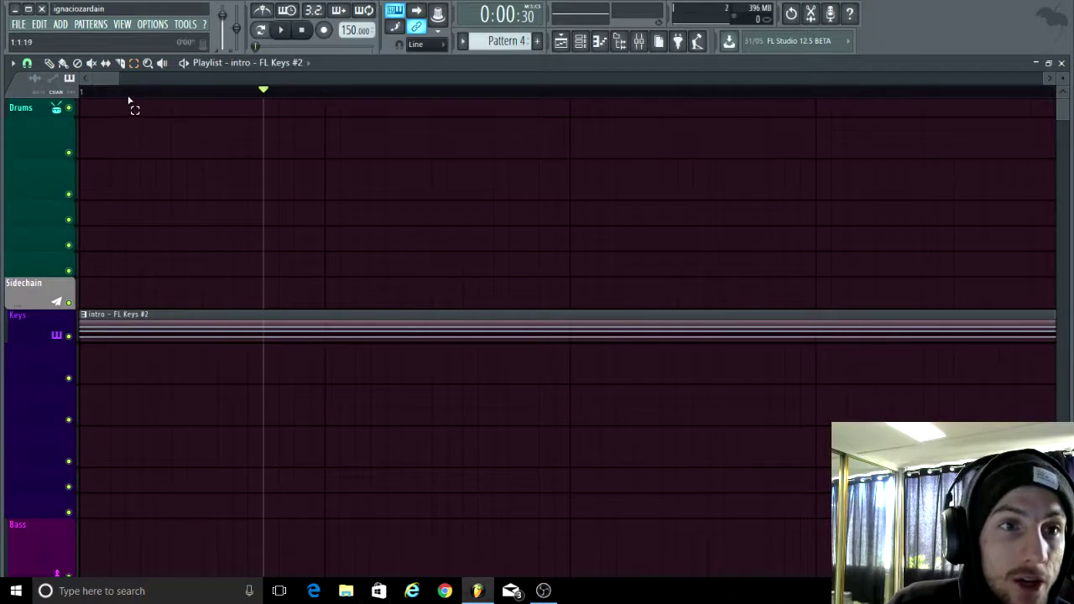
left_click_drag(127, 99, 31, 113)
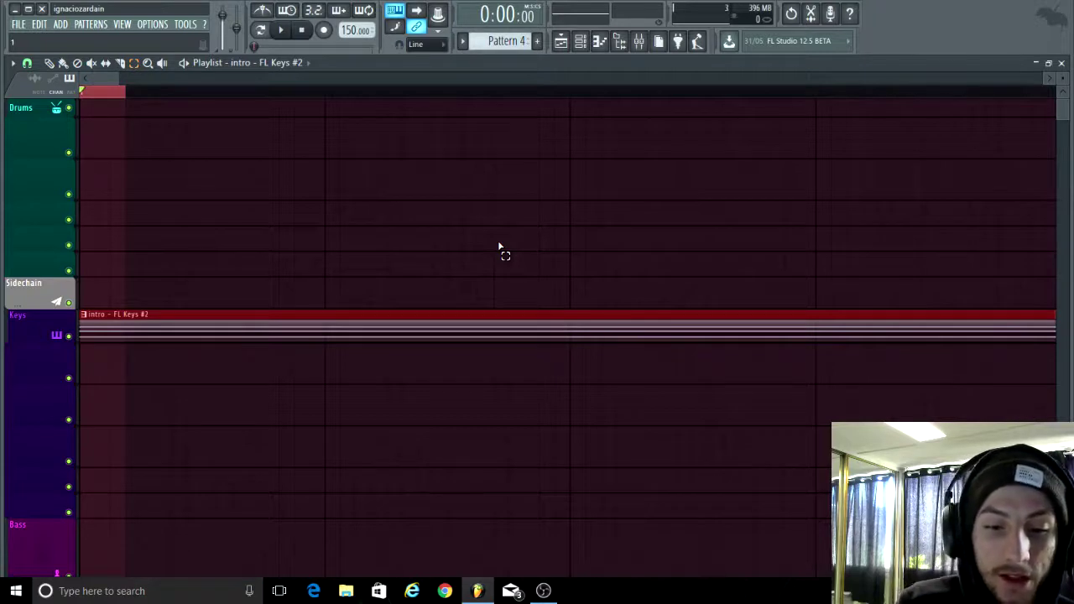
key("alt+t")
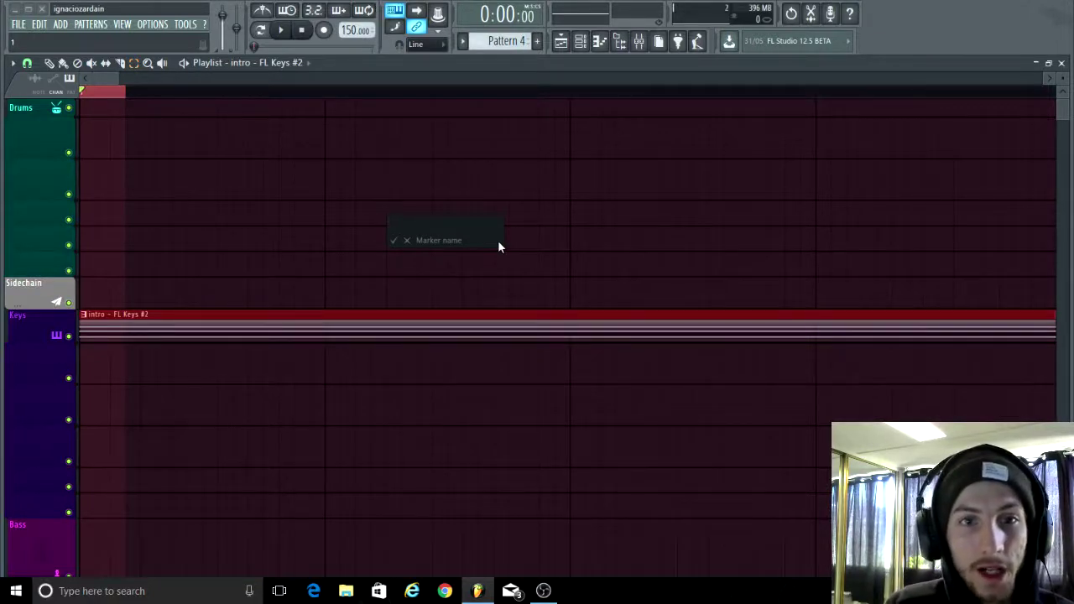
type("Intro")
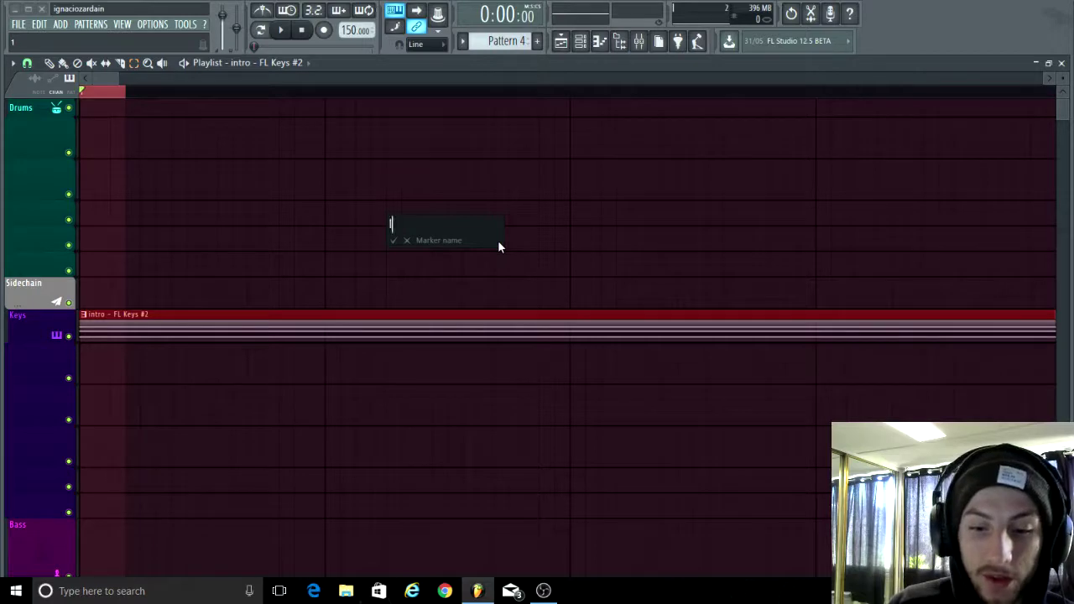
key("Return")
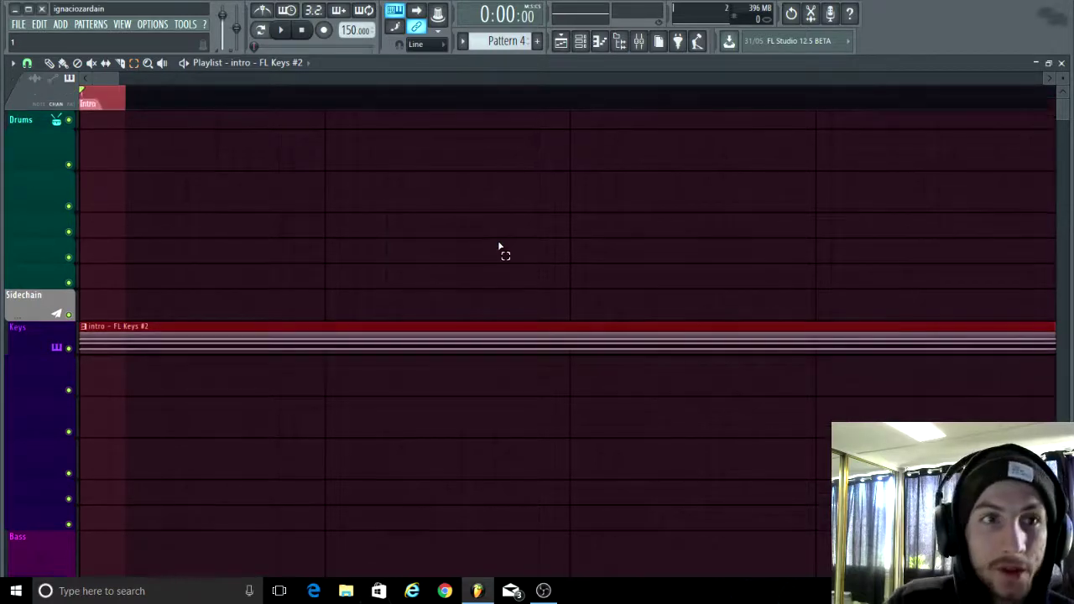
left_click(498, 243)
- Play the intro - FL Keys #2 clip from bar 1 and stop playback
scroll(81, 120, "up", 3)
scroll(118, 154, "down", 3)
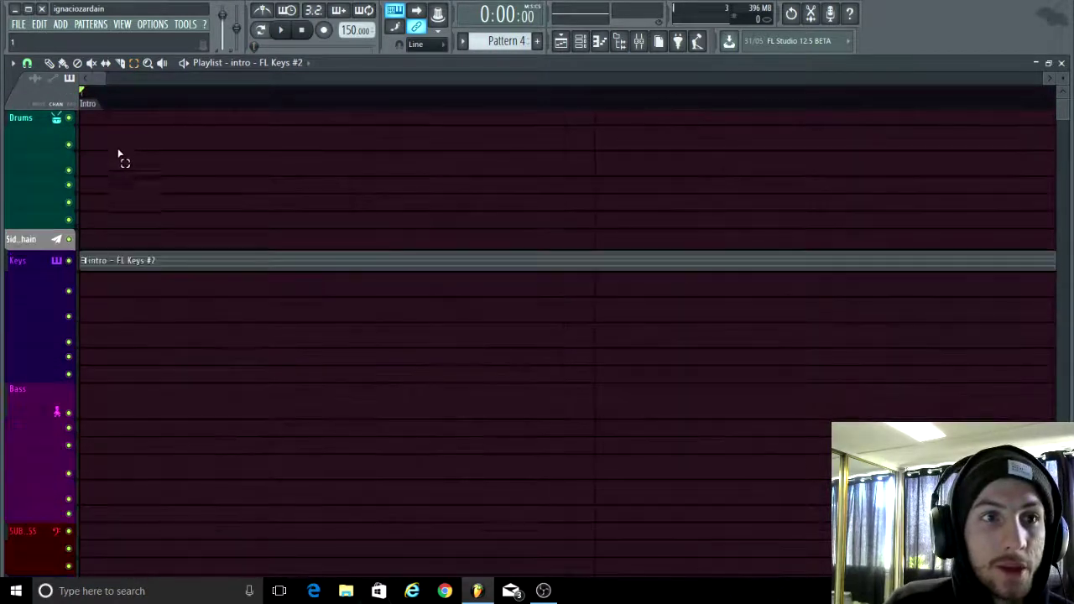
scroll(131, 141, "up", 2)
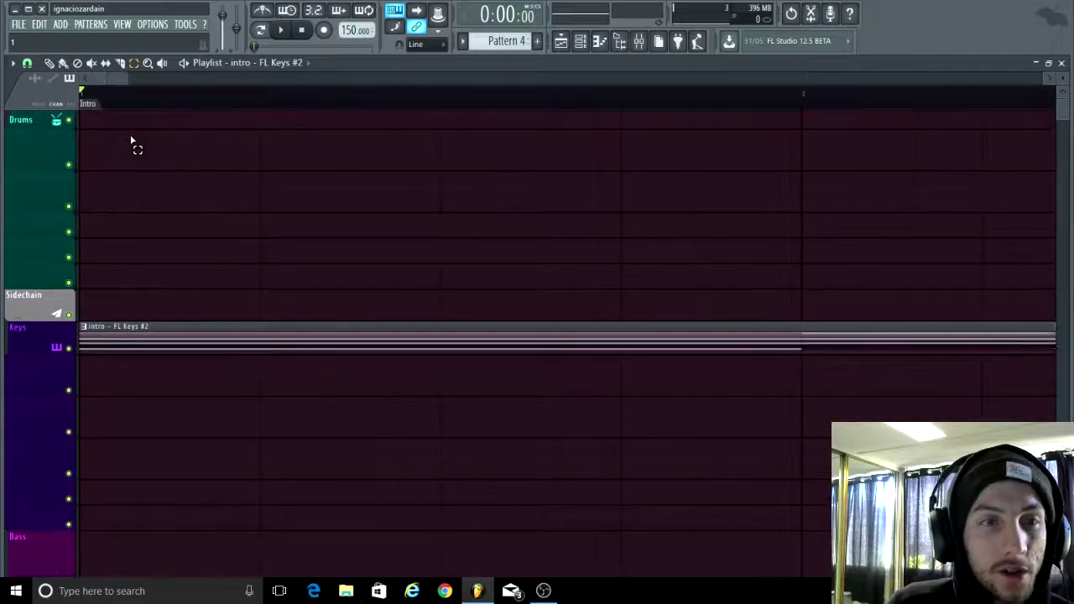
scroll(297, 240, "down", 3)
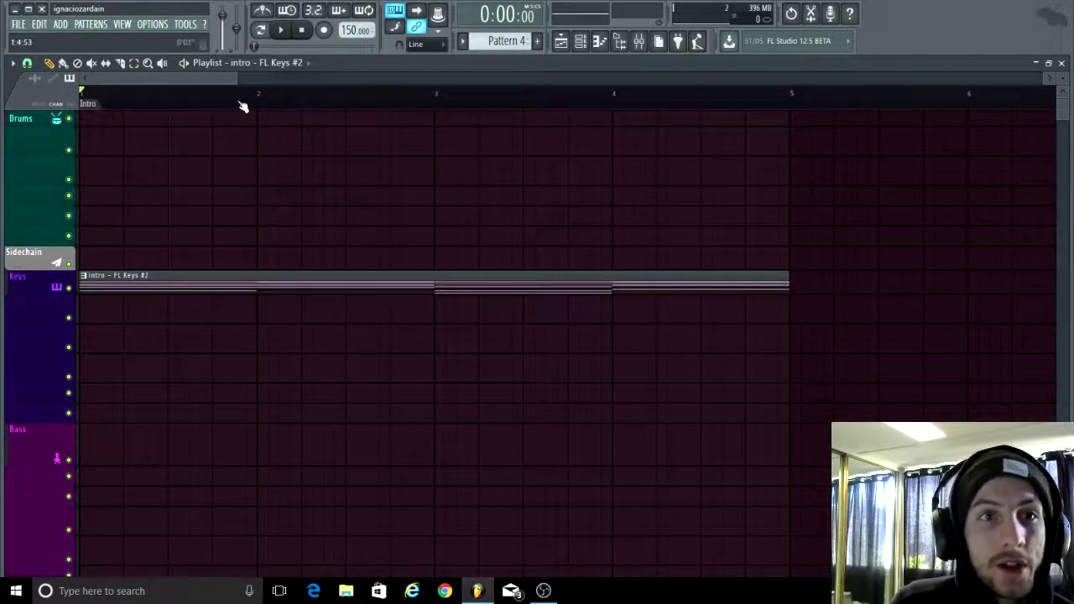
scroll(363, 226, "down", 3)
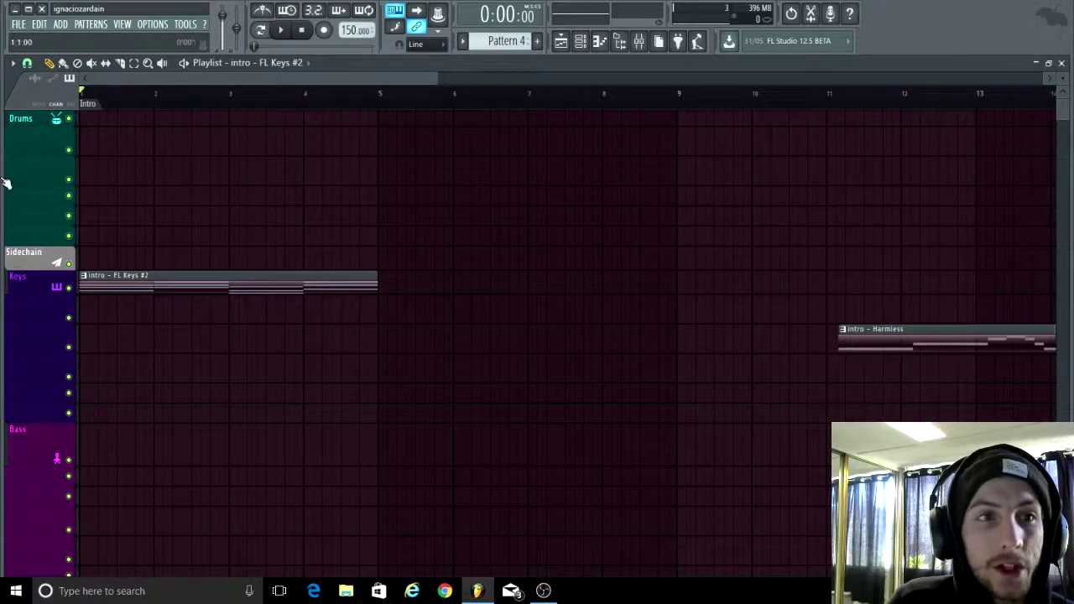
key("space")
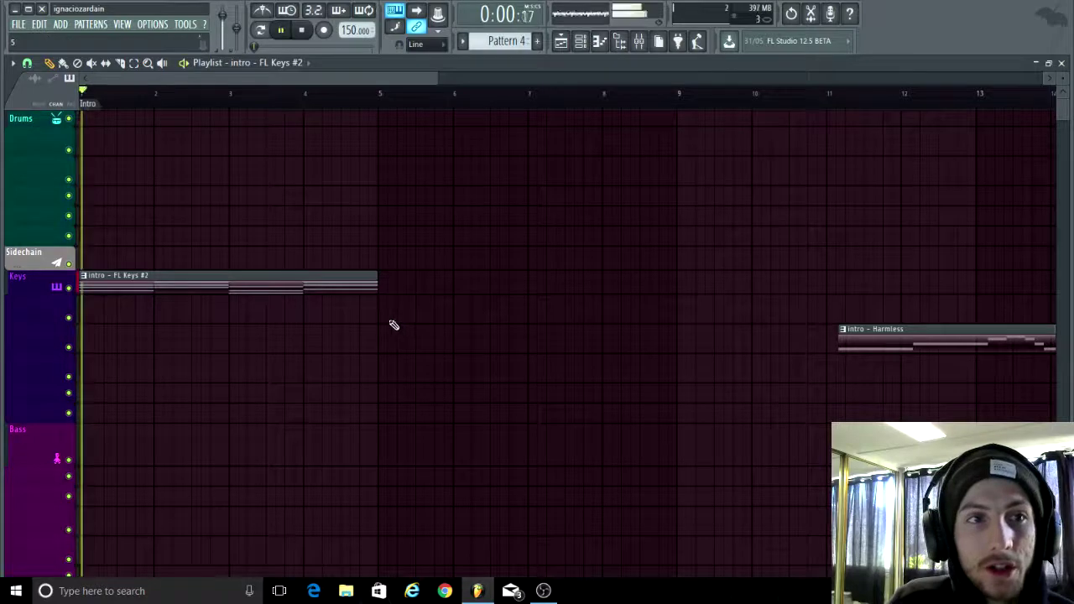
scroll(204, 347, "down", 2)
scroll(131, 324, "up", 4)
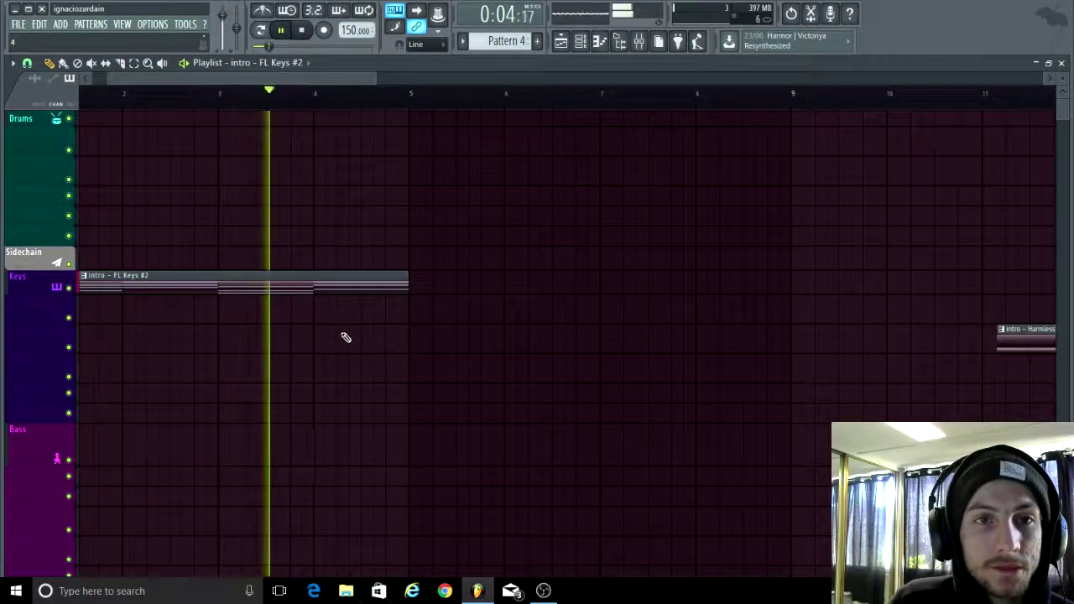
scroll(347, 335, "down", 2)
key("space")
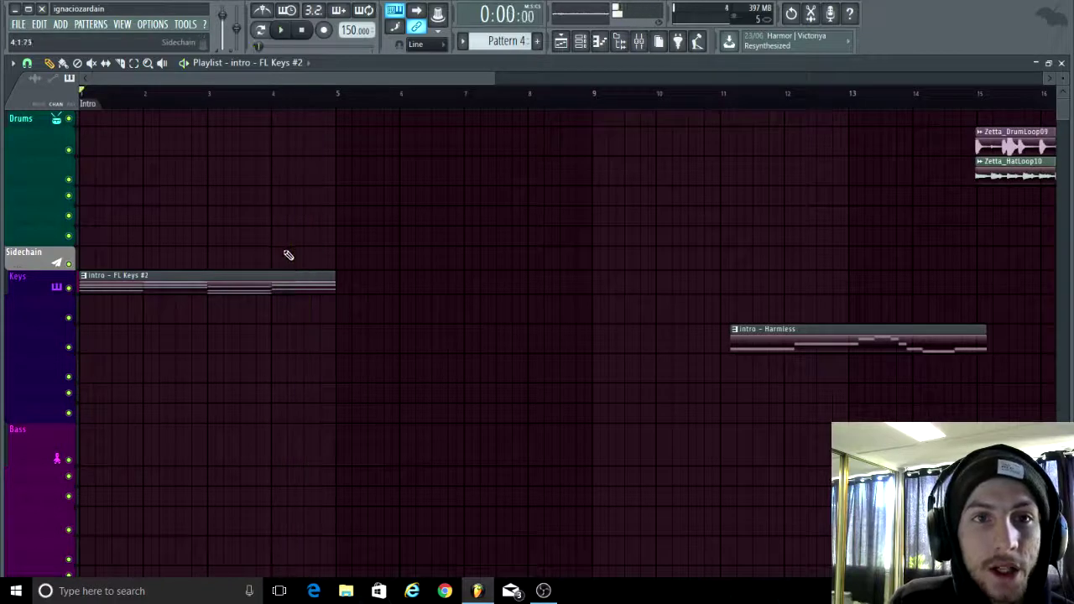
- Duplicate the intro - FL Keys #2 clip directly after itself so the copy fills bars 5 to 8
left_click(276, 283, "ctrl")
key("ctrl+b")
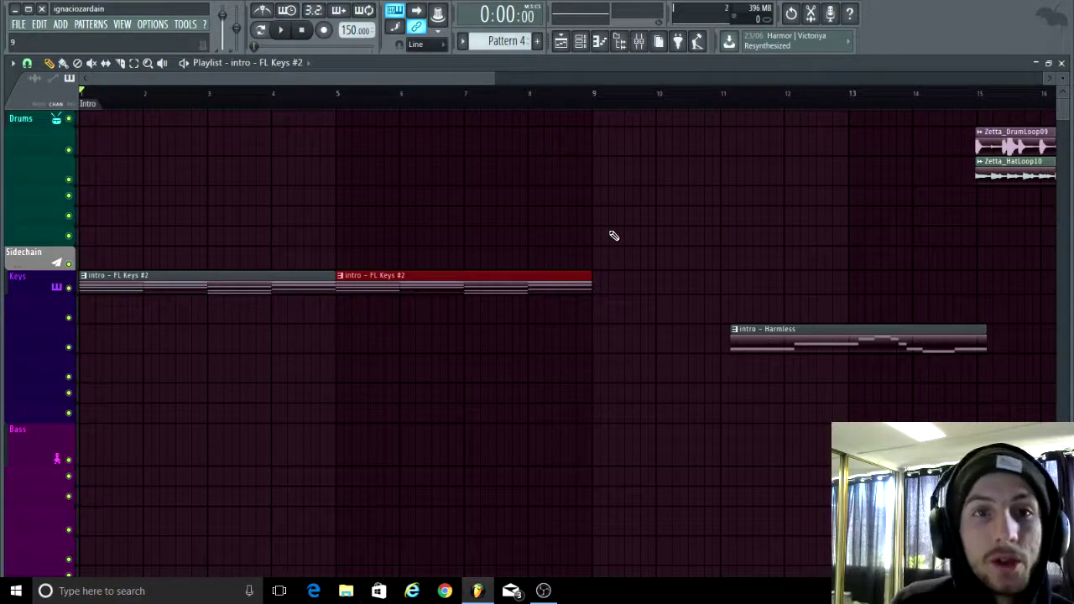
- Select bar 9 as a time range and add a time marker named Melody at its start
scroll(408, 194, "down", 3)
scroll(460, 199, "up", 6)
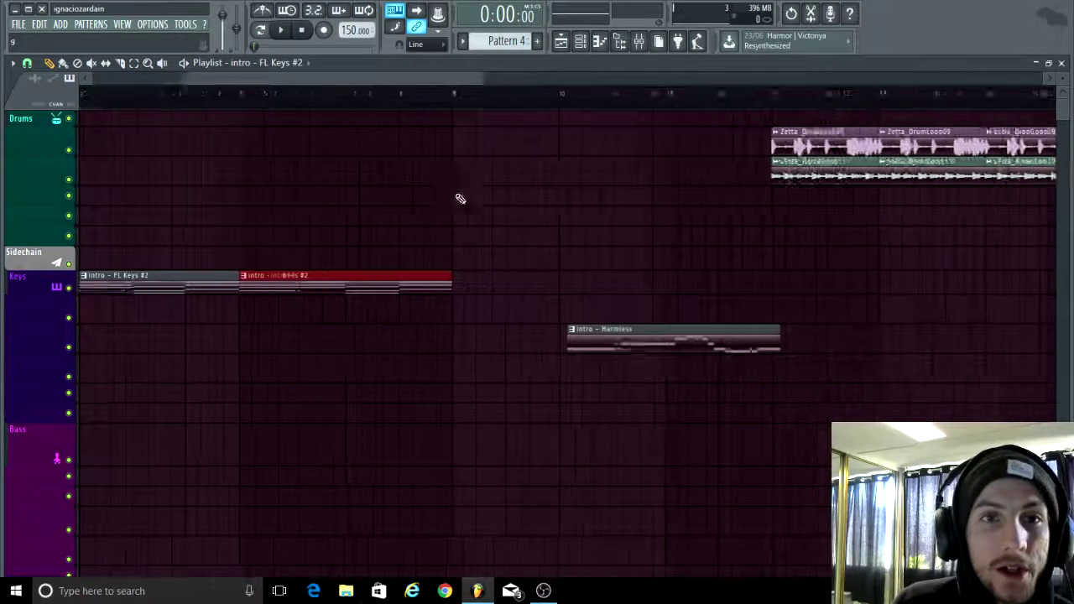
scroll(547, 184, "up", 2)
scroll(211, 207, "down", 3)
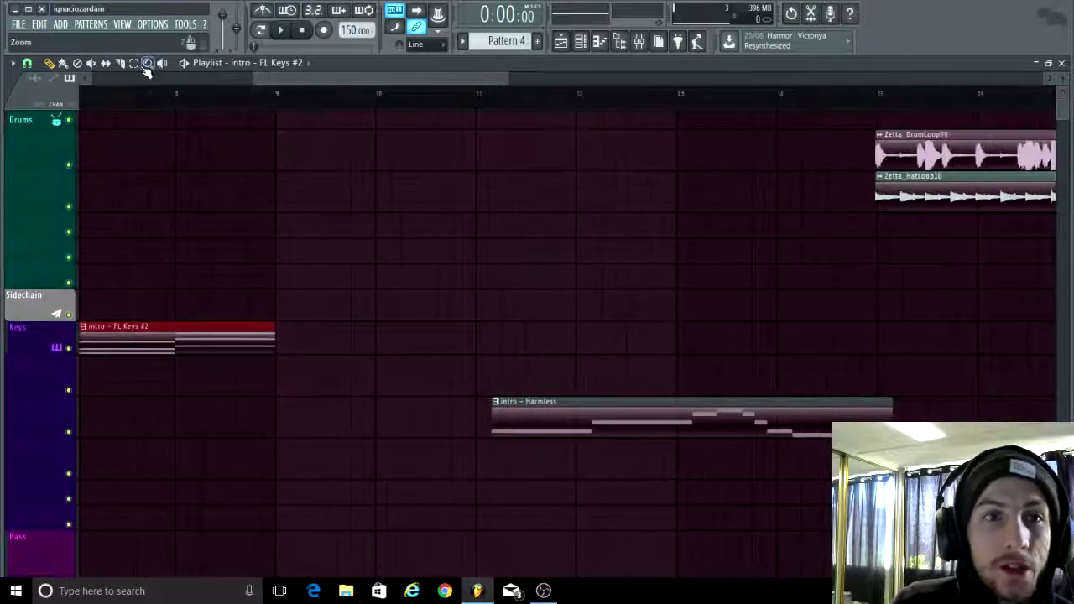
scroll(410, 175, "up", 3)
left_click_drag(153, 104, 339, 146)
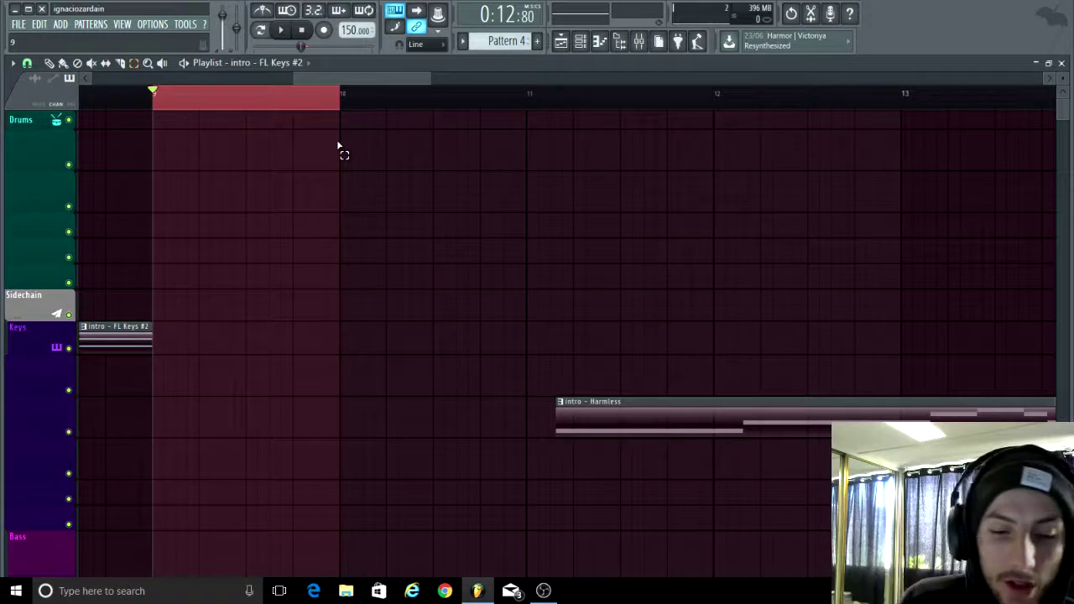
key("space")
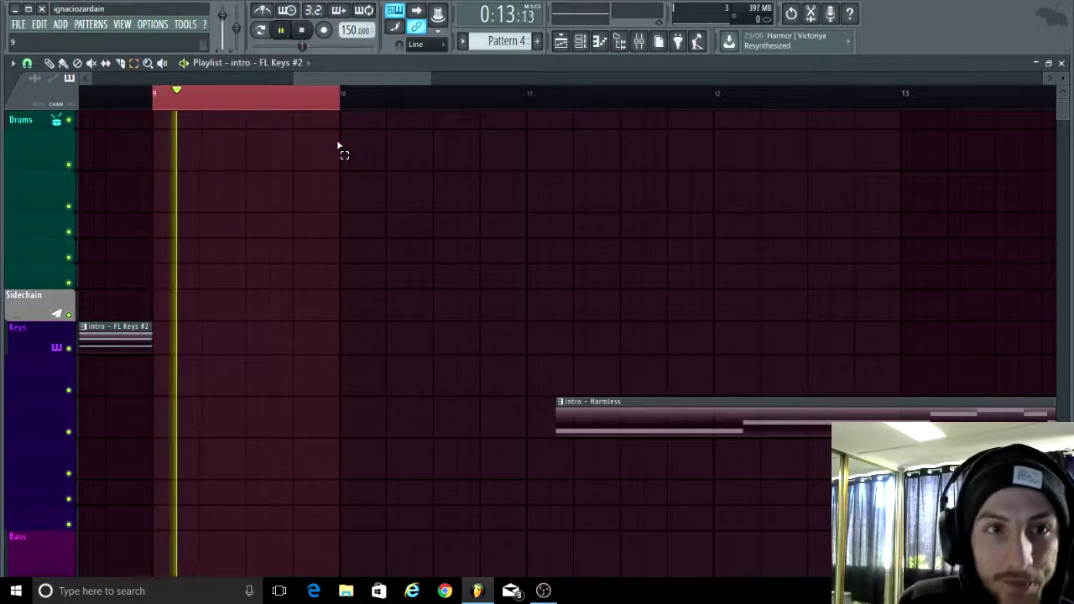
key("alt+t")
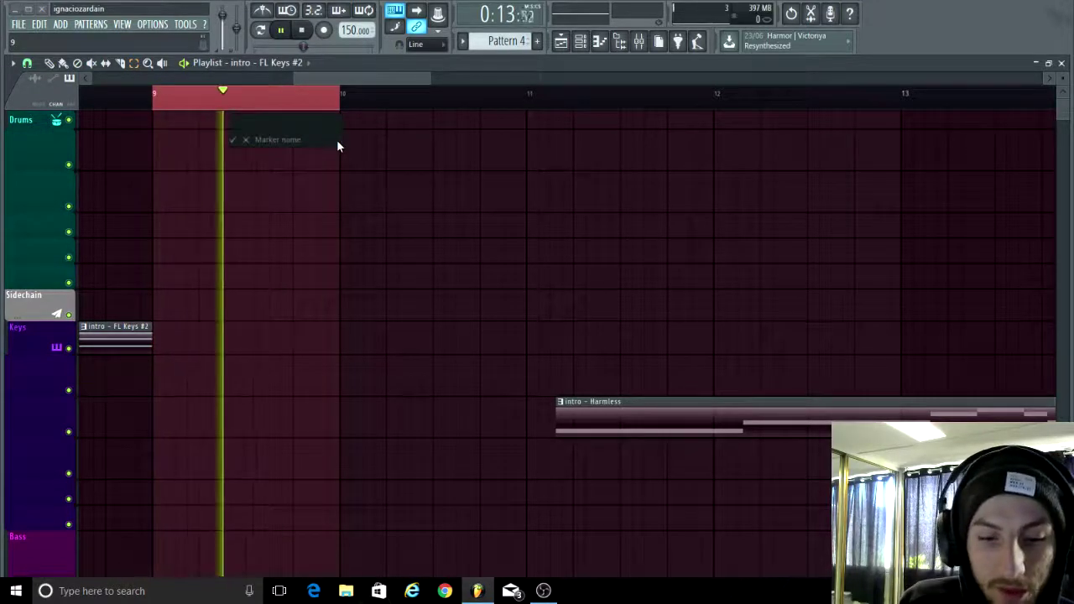
type("Melody")
key("Return")
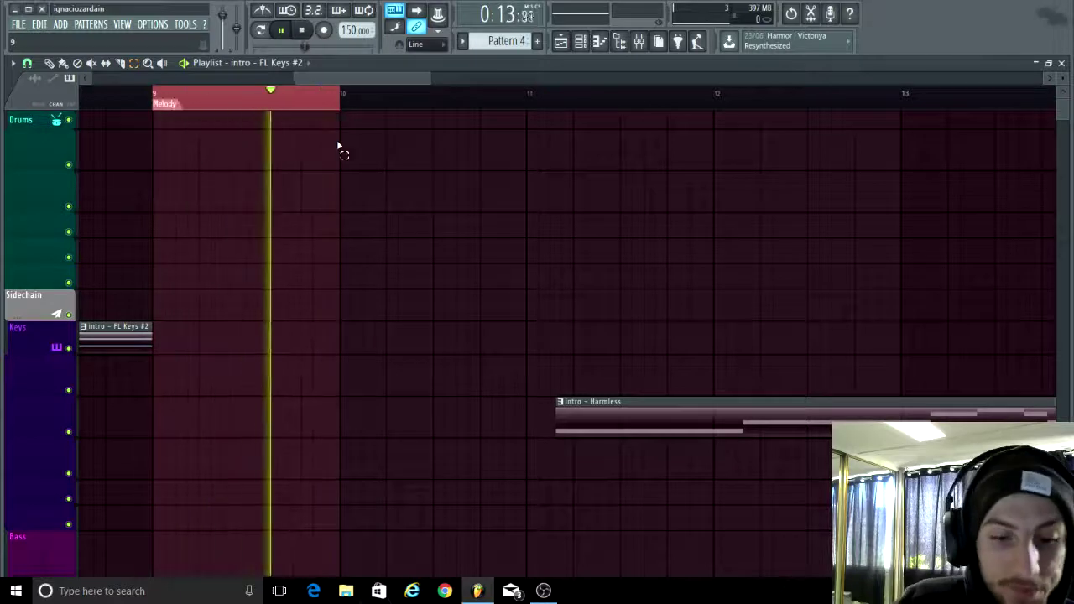
scroll(335, 209, "down", 5)
key("space")
- Return the playhead to bar 1 and duplicate the second intro - FL Keys #2 clip into bars 9 to 12
scroll(101, 95, "up", 4)
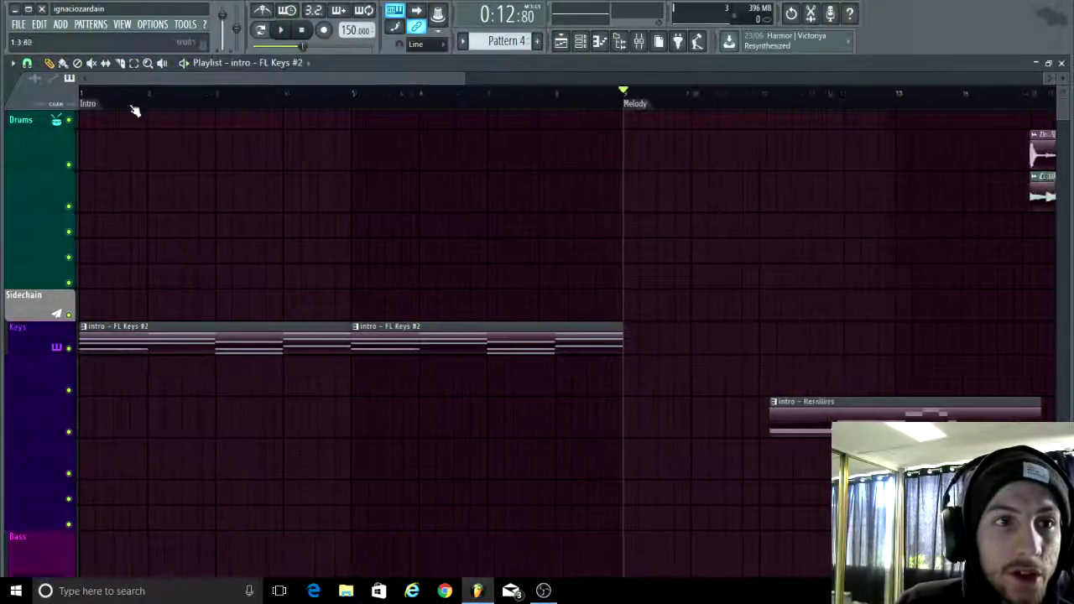
left_click(100, 95)
scroll(420, 285, "down", 2)
left_click(441, 337, "ctrl")
key("ctrl+b")
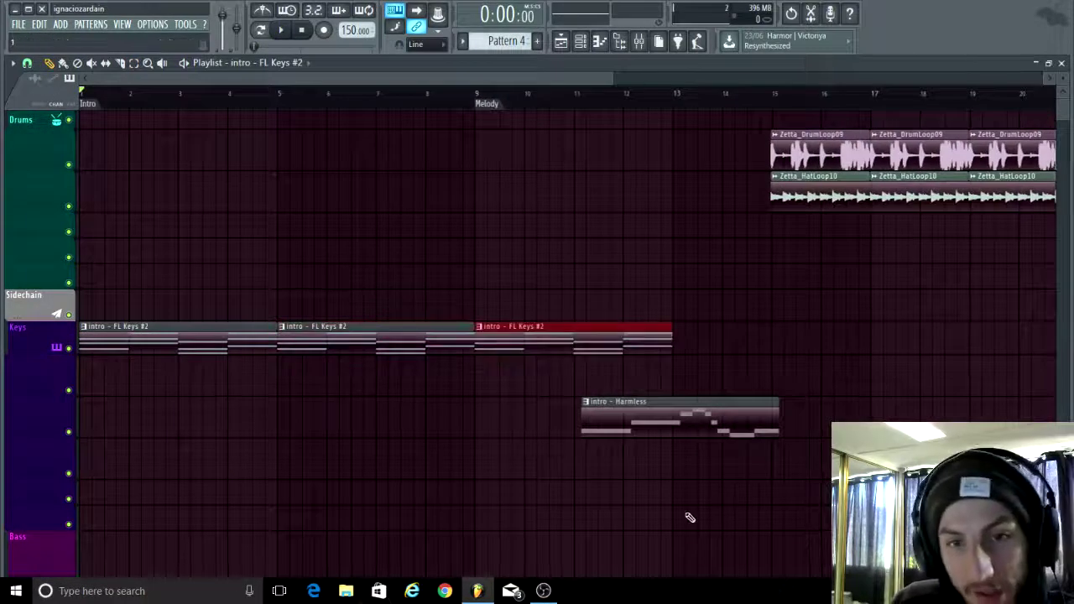
- Move the bar 9 intro - FL Keys #2 copy to the second Keys track and align the intro - Harmless clip above it at the Melody marker
scroll(612, 434, "up", 2)
left_click_drag(601, 426, 391, 386)
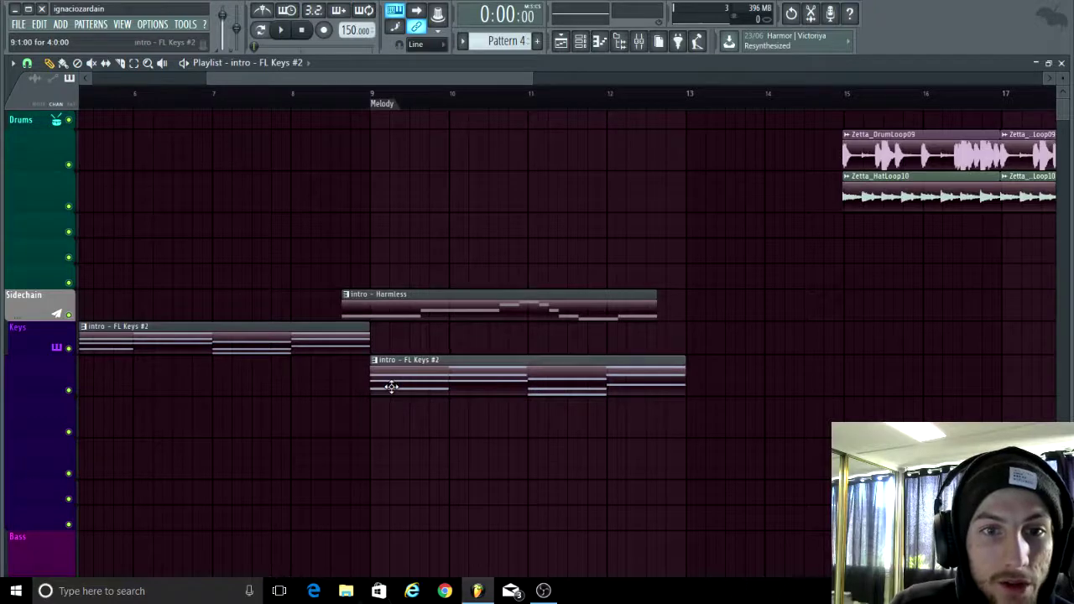
left_click_drag(371, 311, 400, 344)
scroll(395, 464, "down", 1)
scroll(394, 463, "down", 3)
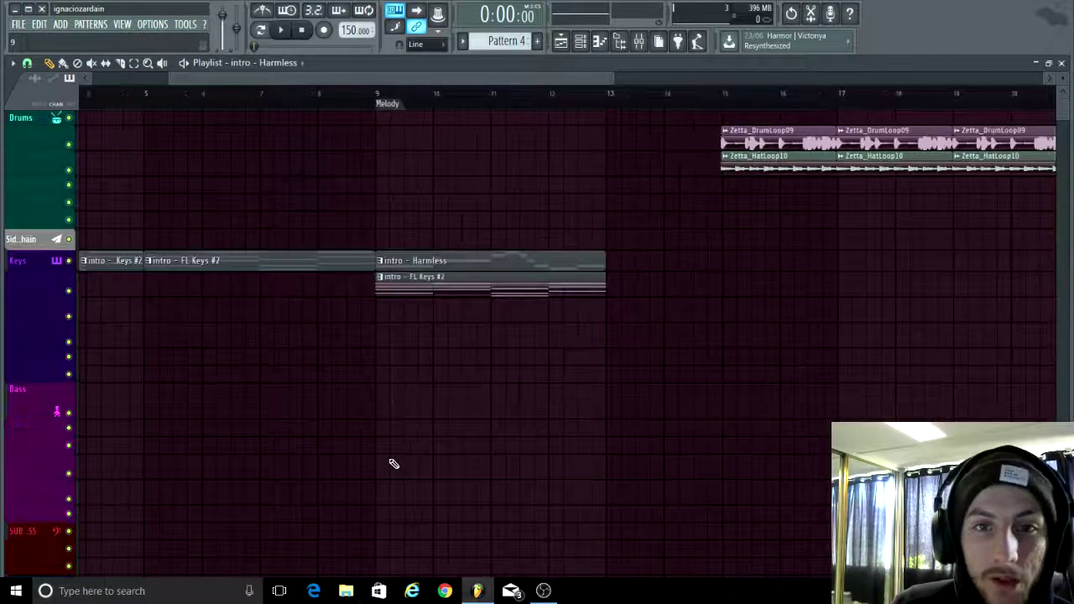
scroll(399, 453, "up", 3)
scroll(403, 448, "up", 2)
scroll(408, 460, "down", 1)
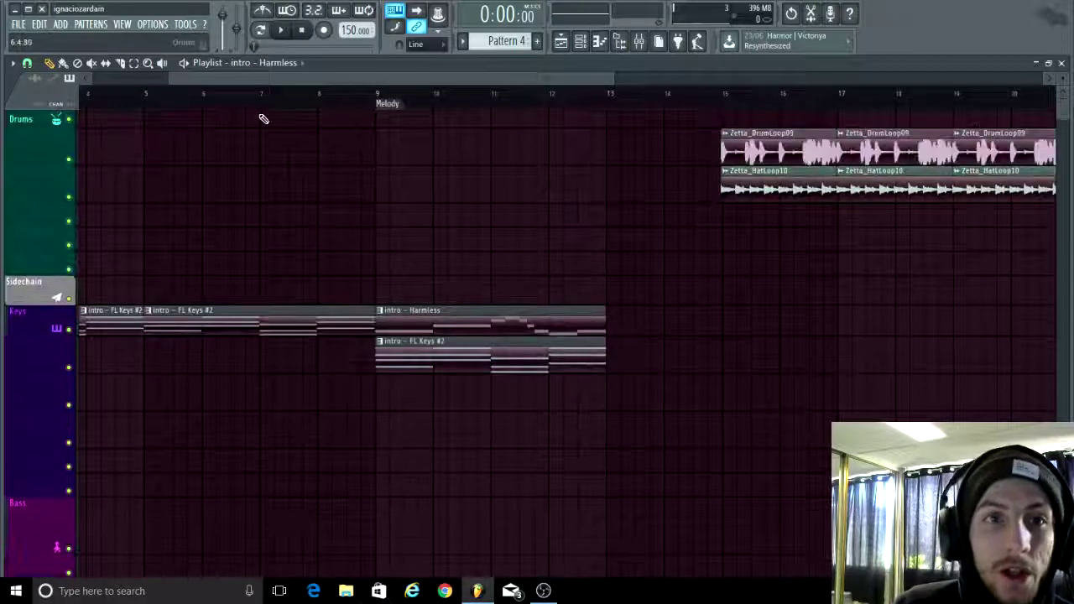
- Play the arrangement from just before bar 7 through the transition and the Melody section, stopping just past bar 13
left_click(250, 94)
key("space")
scroll(579, 233, "down", 2)
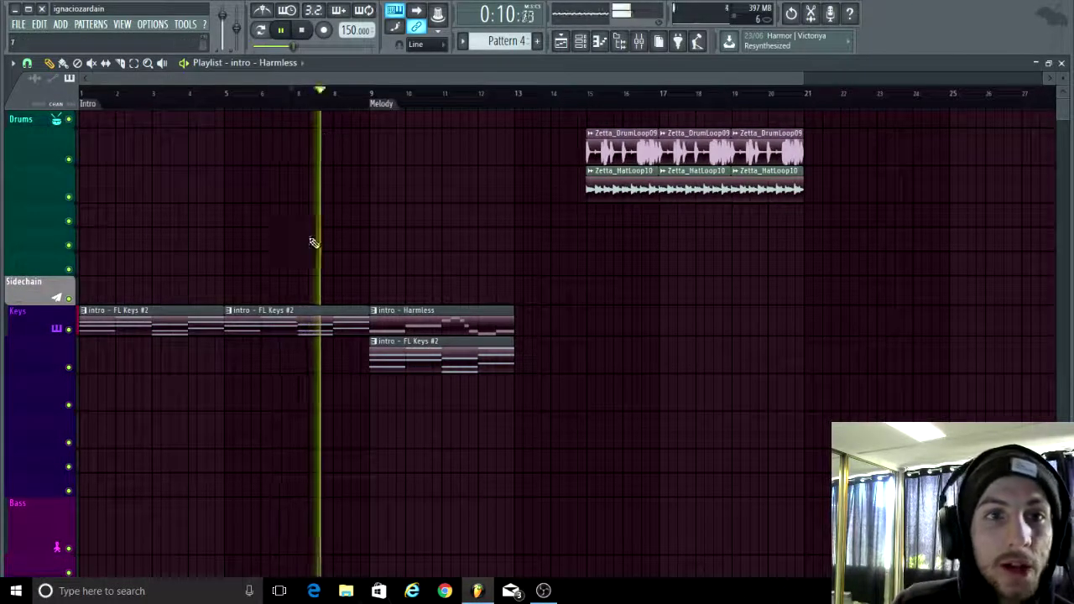
key("super")
scroll(485, 436, "up", 2)
key("super")
scroll(491, 458, "up", 4)
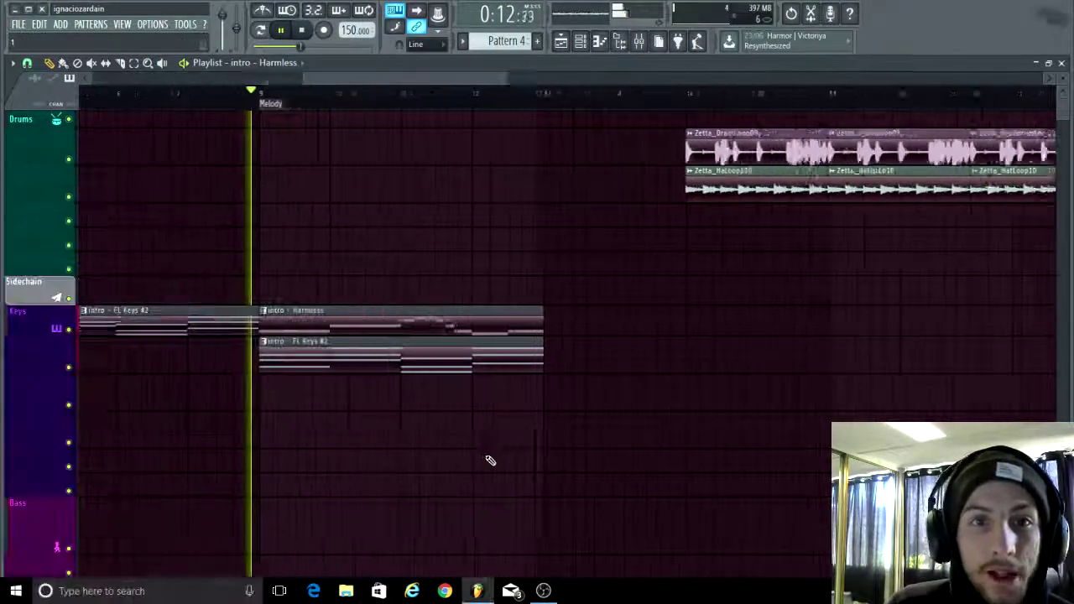
scroll(373, 436, "down", 3)
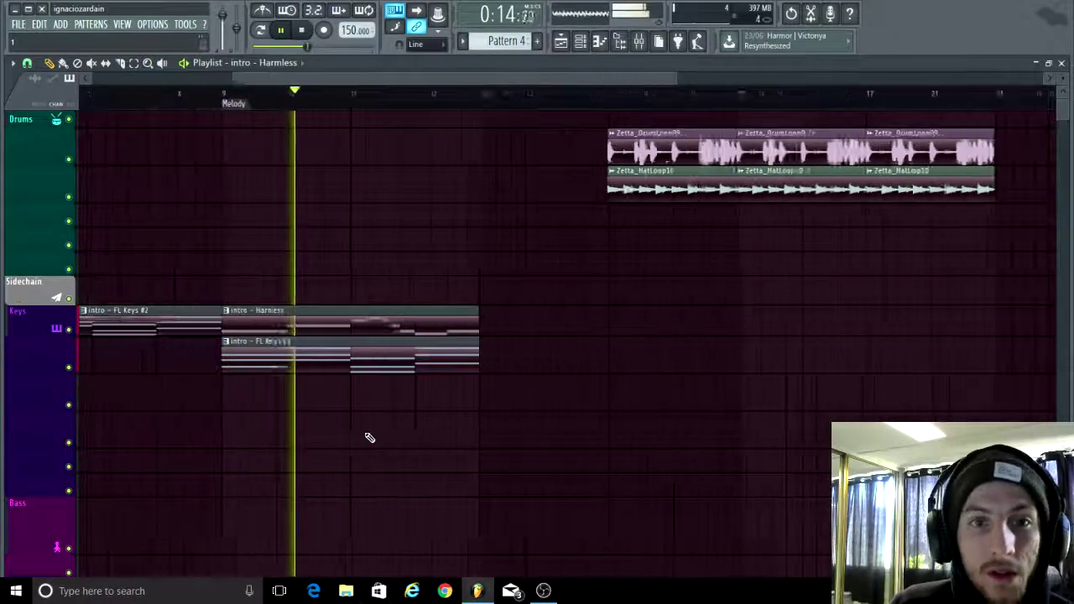
scroll(524, 228, "up", 1)
scroll(307, 229, "up", 4)
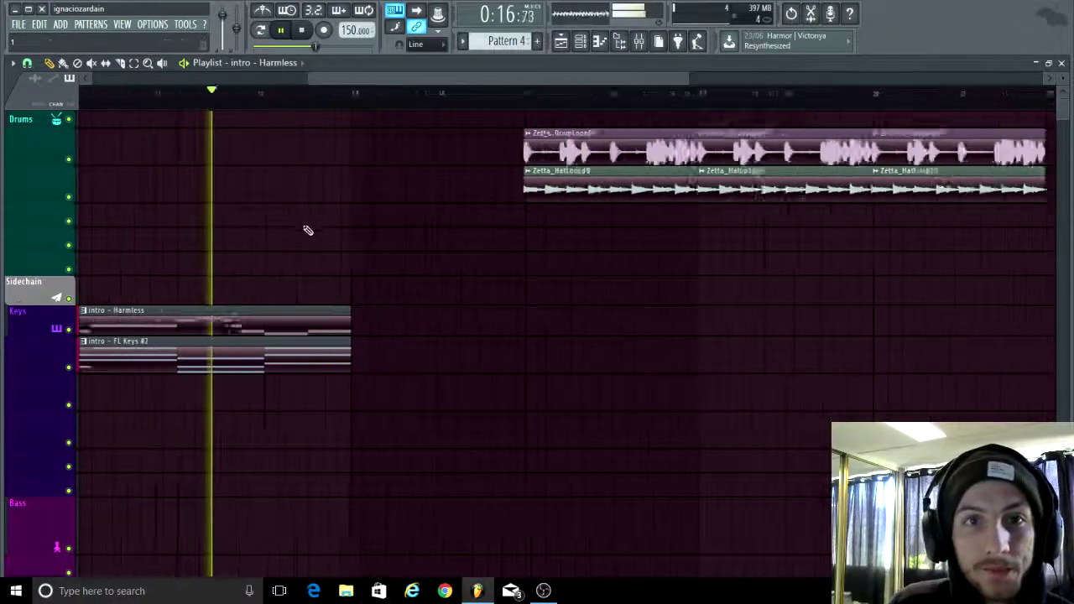
scroll(482, 210, "up", 1)
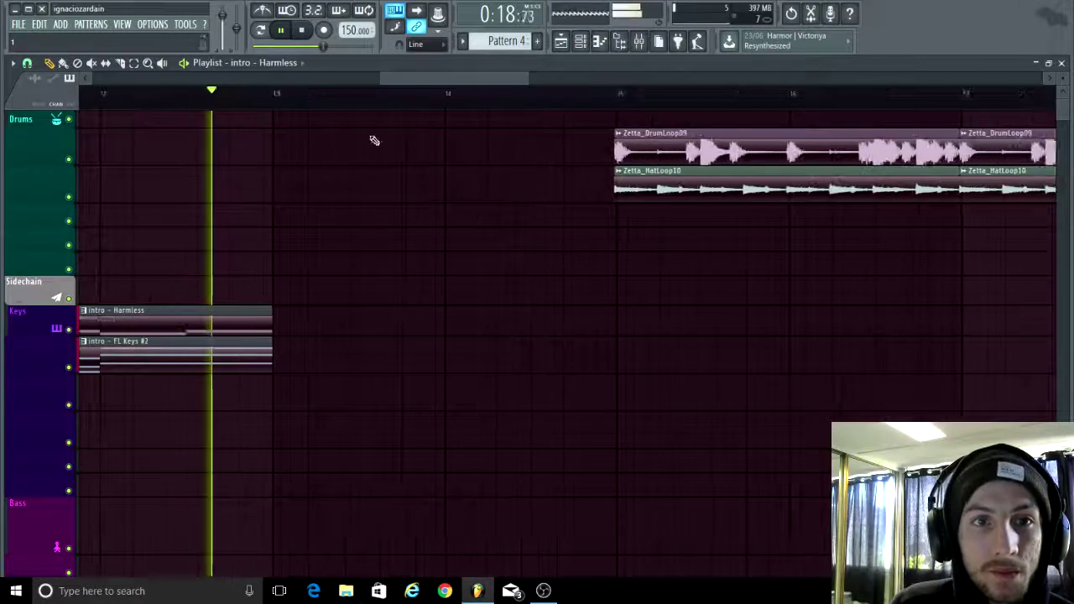
key("space")
- Move all the Zetta_DrumLoop09 and Zetta_HatLoop10 clips together to the first two Drums tracks, starting at bar 13
left_click(134, 64)
scroll(290, 134, "down", 4)
left_click_drag(865, 199, 375, 130)
scroll(142, 218, "up", 3)
left_click_drag(689, 144, 439, 113)
left_click(439, 89)
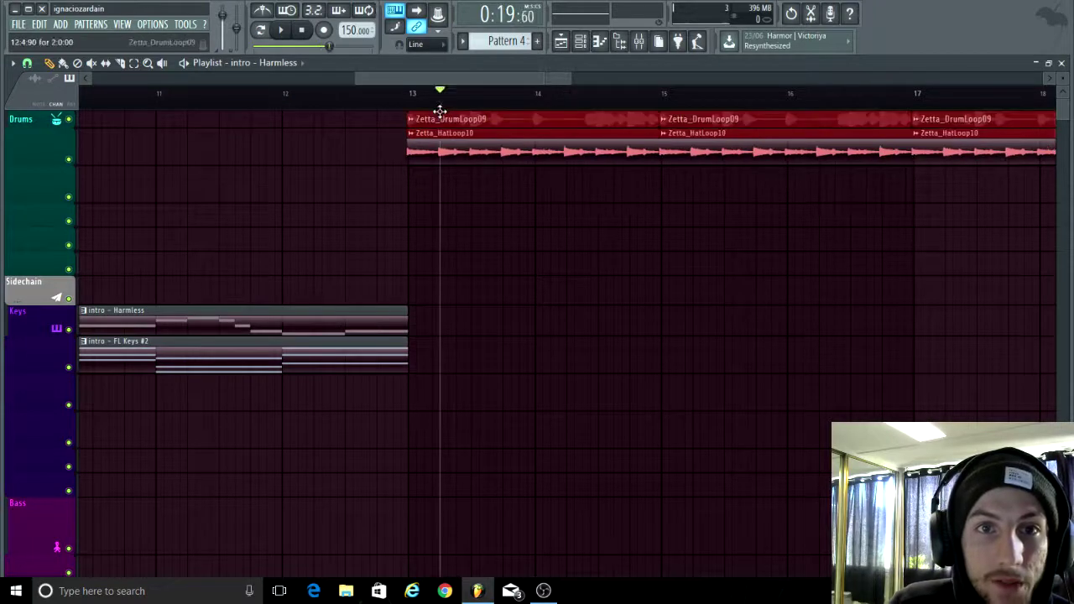
- Select a short time range from bar 13 and add a time marker named Melody/Wdrums at its start
scroll(412, 265, "up", 8)
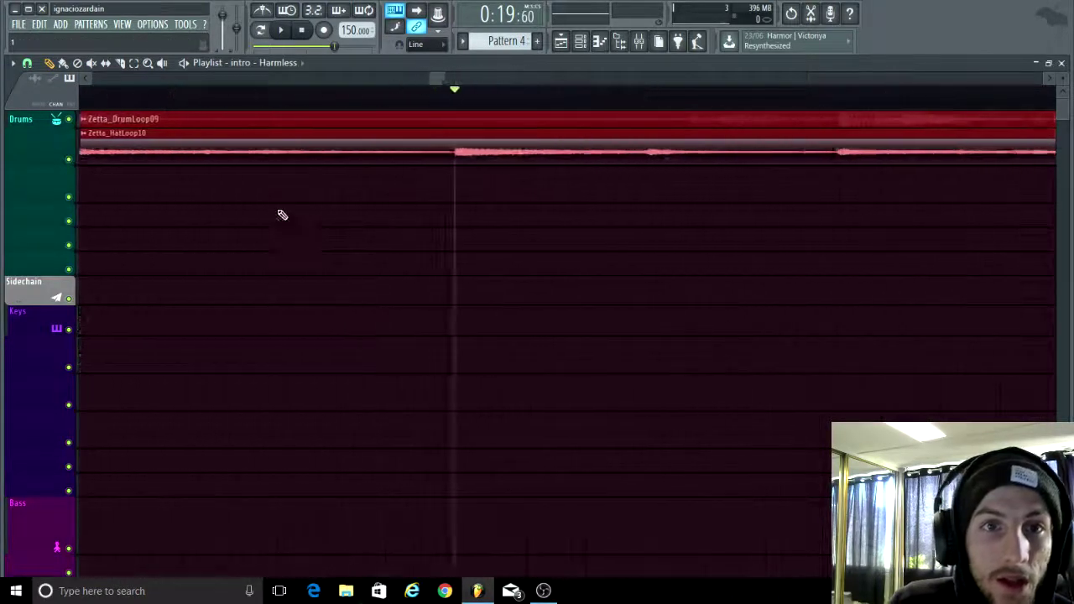
scroll(194, 218, "down", 2)
left_click(134, 64)
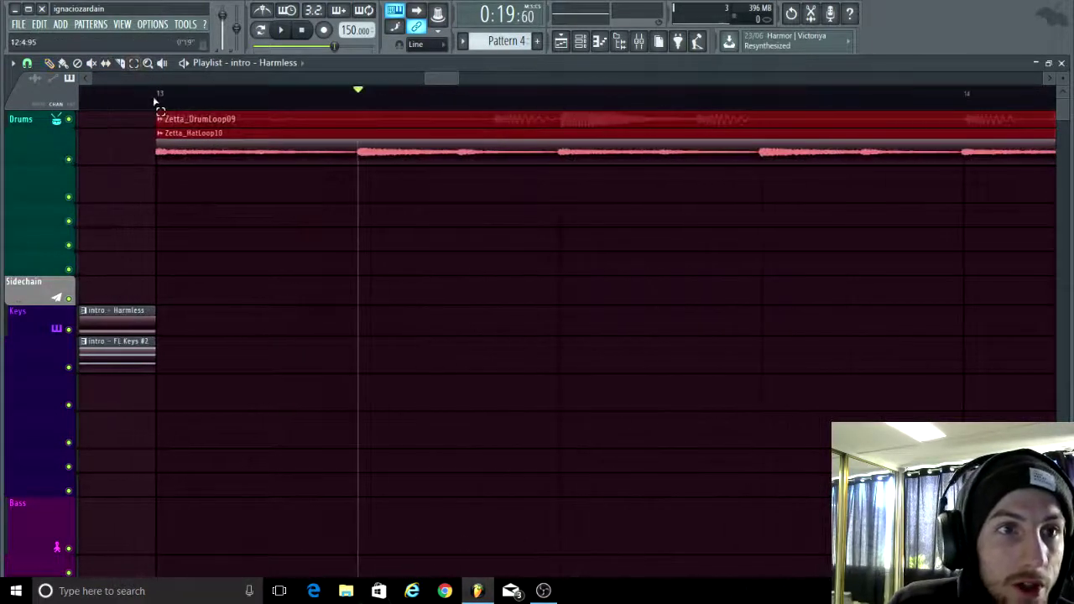
left_click_drag(158, 102, 304, 123)
key("alt+t")
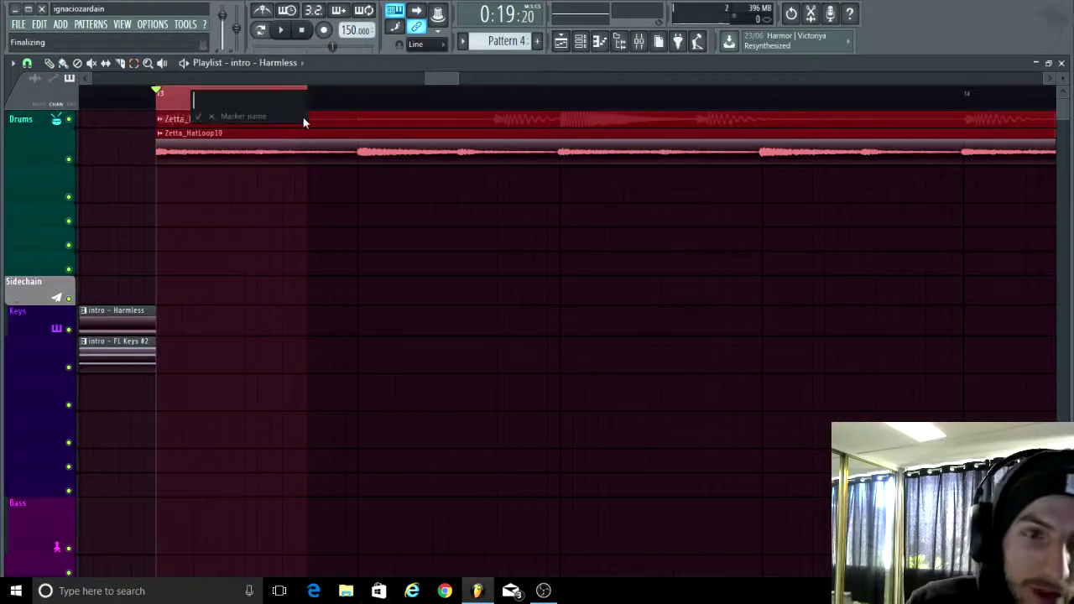
type("Melody")
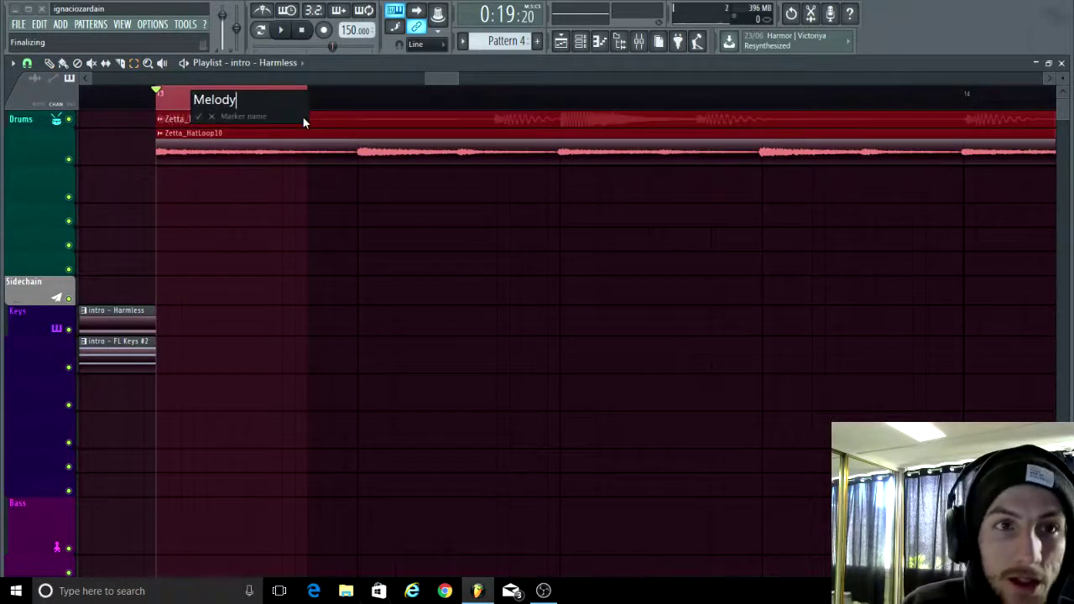
type("Wdrums")
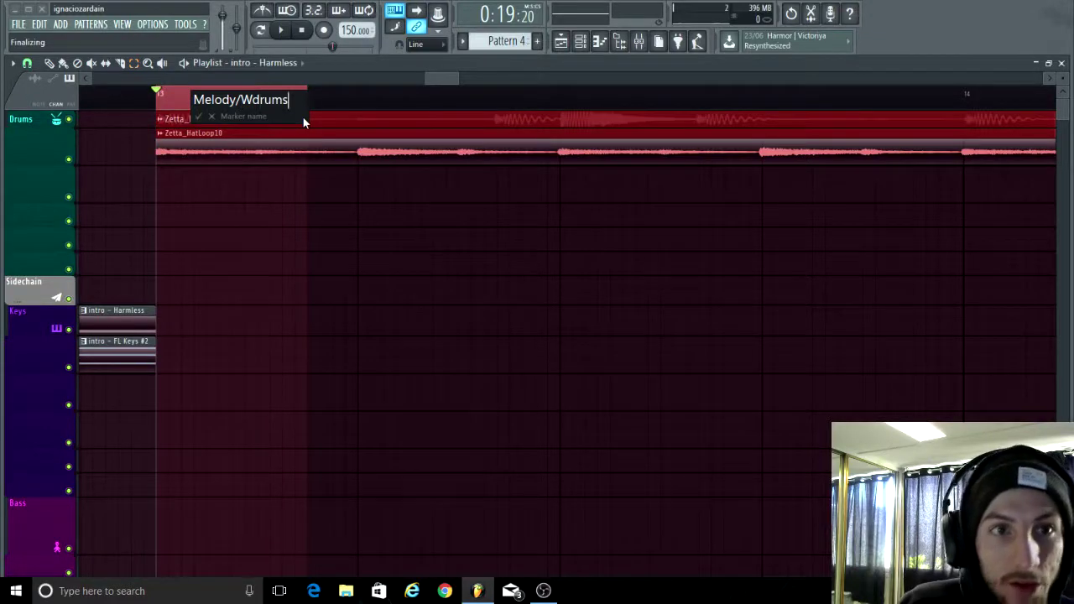
key("Return")
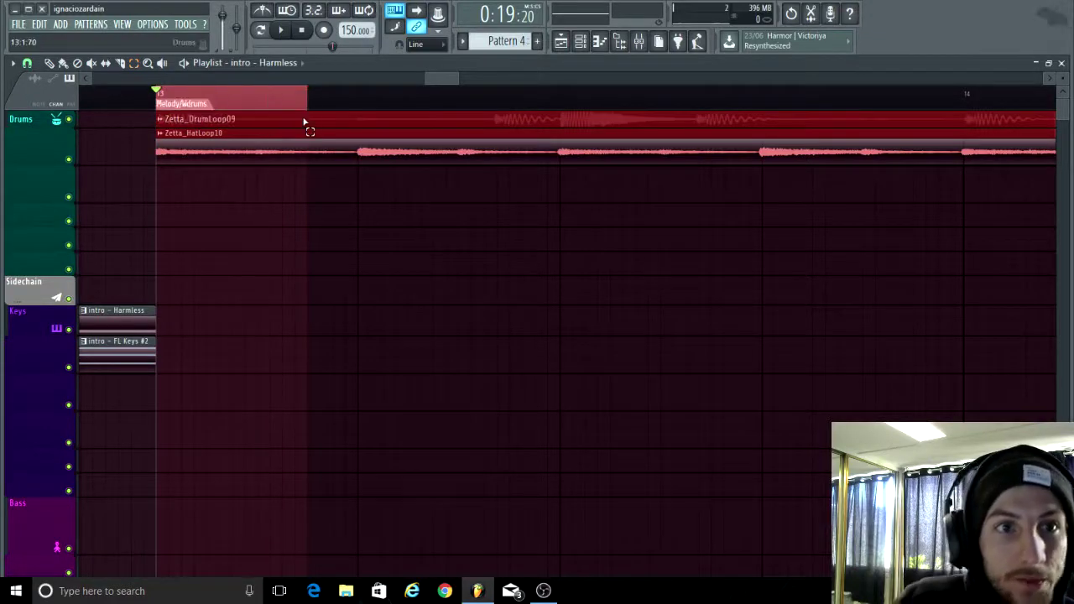
- Duplicate the bar 9 intro - Harmless and intro - FL Keys #2 clips together into bars 13 to 16
scroll(308, 320, "down", 2)
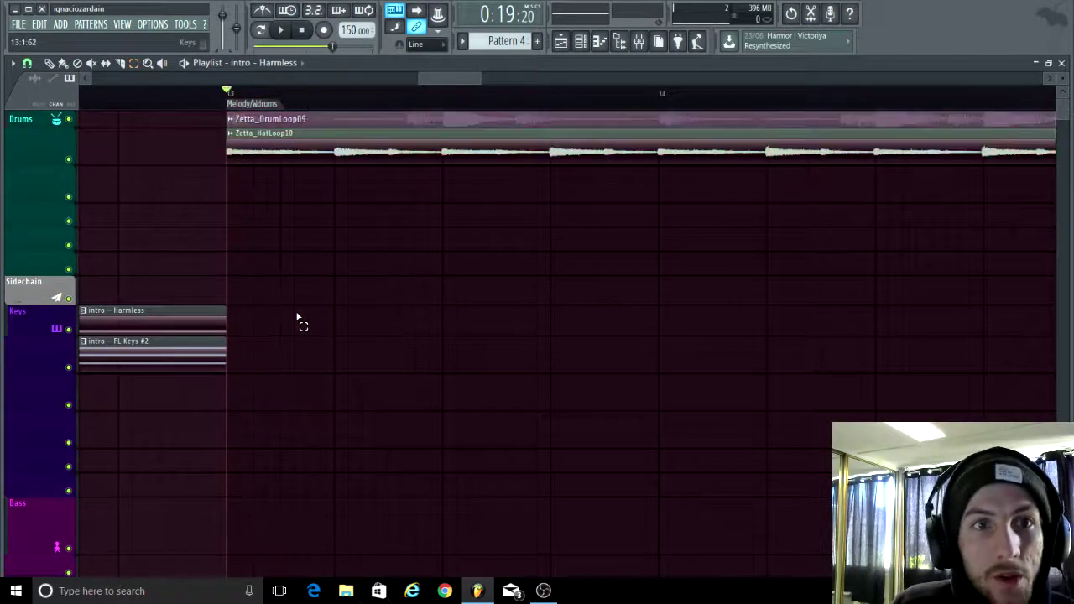
scroll(300, 321, "down", 4)
scroll(338, 276, "down", 3)
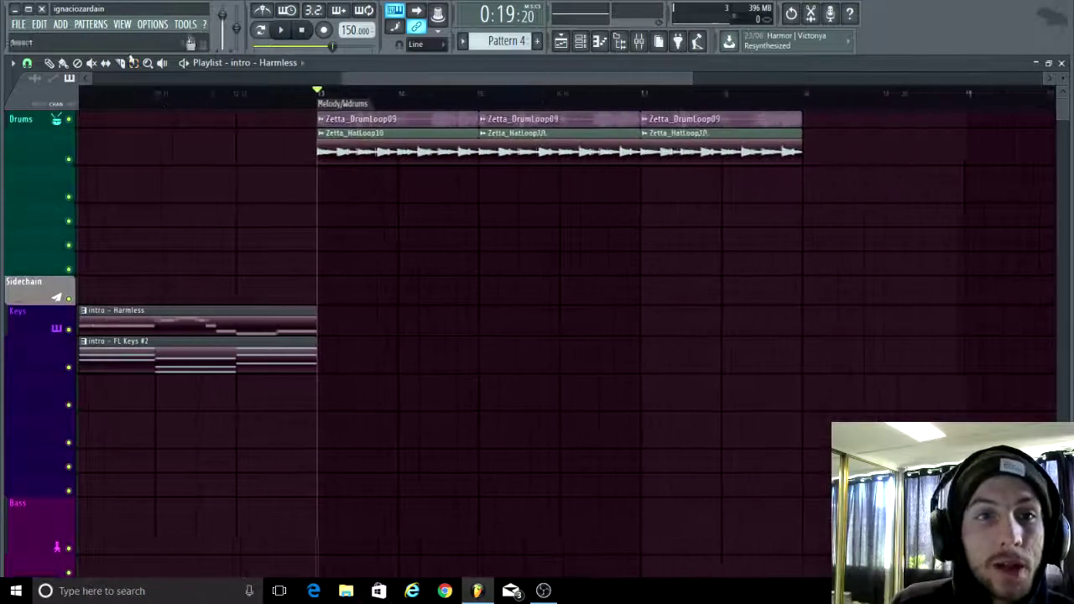
left_click_drag(276, 427, 283, 290)
key("ctrl+b")
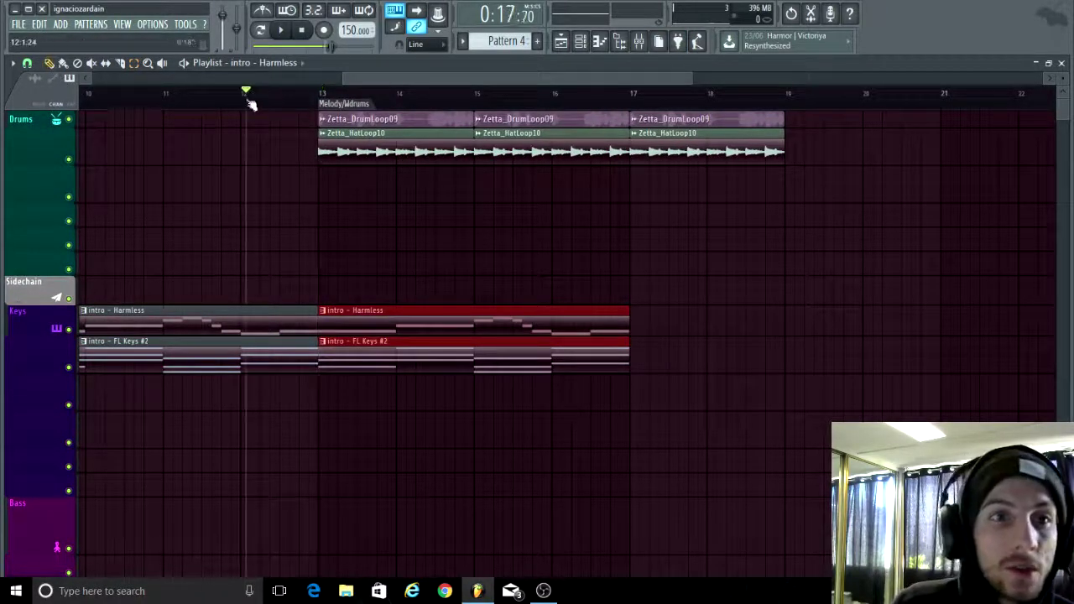
- Play the Melody/Wdrums section from bar 12 and remove the drum and hat loop clips extending beyond bar 17
key("space")
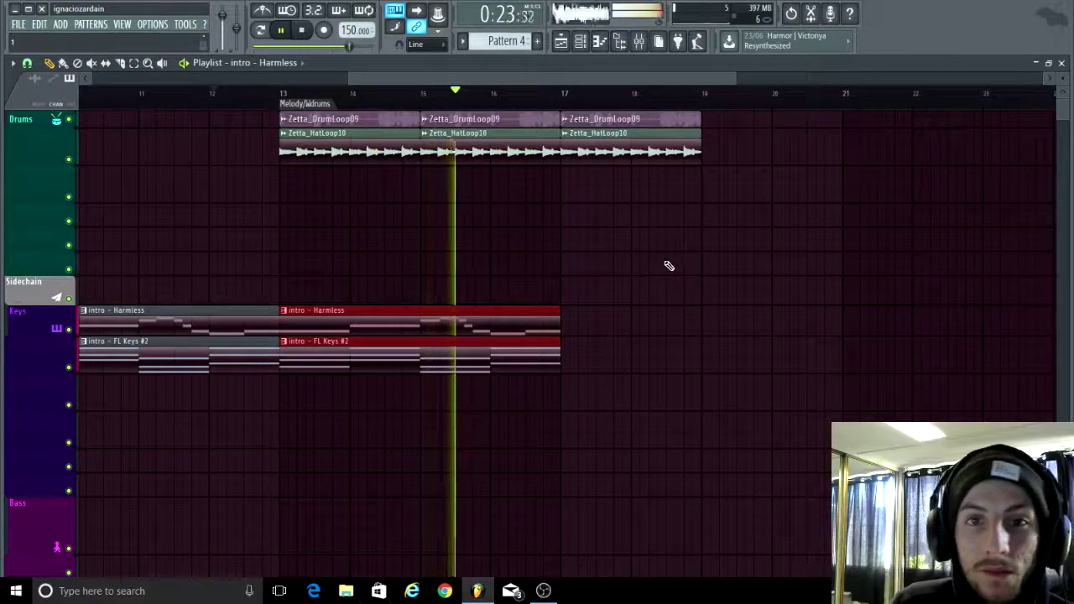
scroll(646, 257, "up", 3)
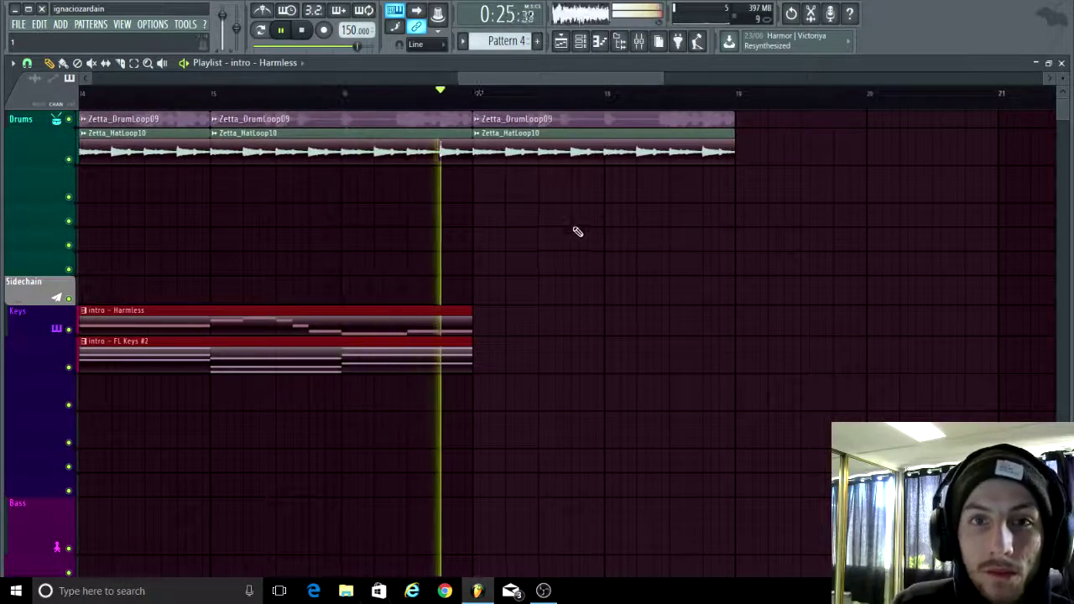
key("space")
key("ctrl+z")
scroll(713, 271, "down", 5)
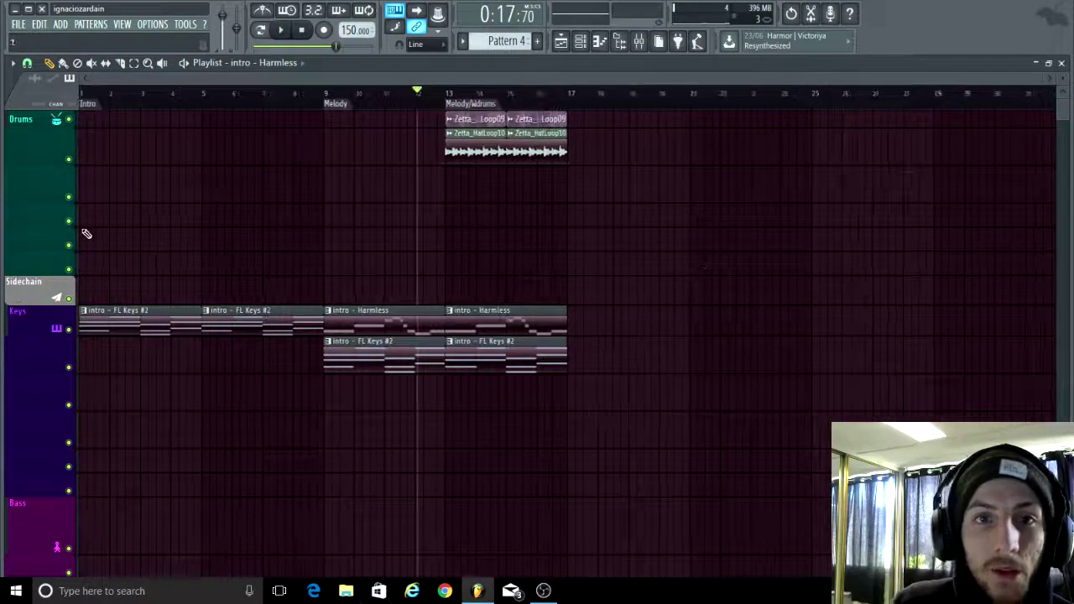
- Examine how the Intro, Melody and Melody/Wdrums sections line up with the bar numbers and time markers across the playlist
scroll(114, 244, "up", 3)
scroll(191, 253, "down", 2)
scroll(146, 96, "up", 2)
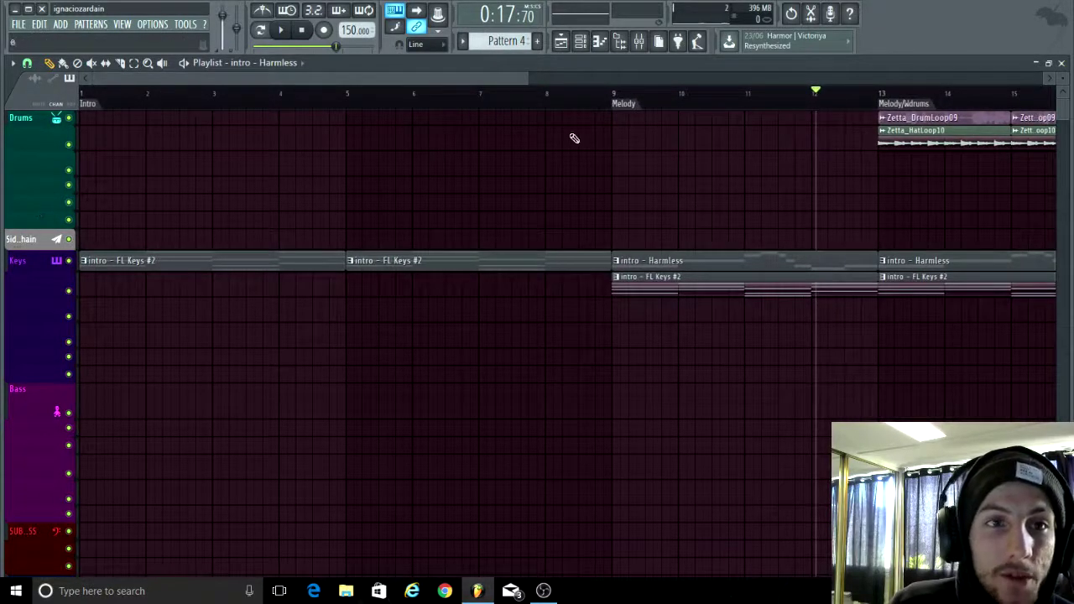
scroll(546, 187, "down", 1)
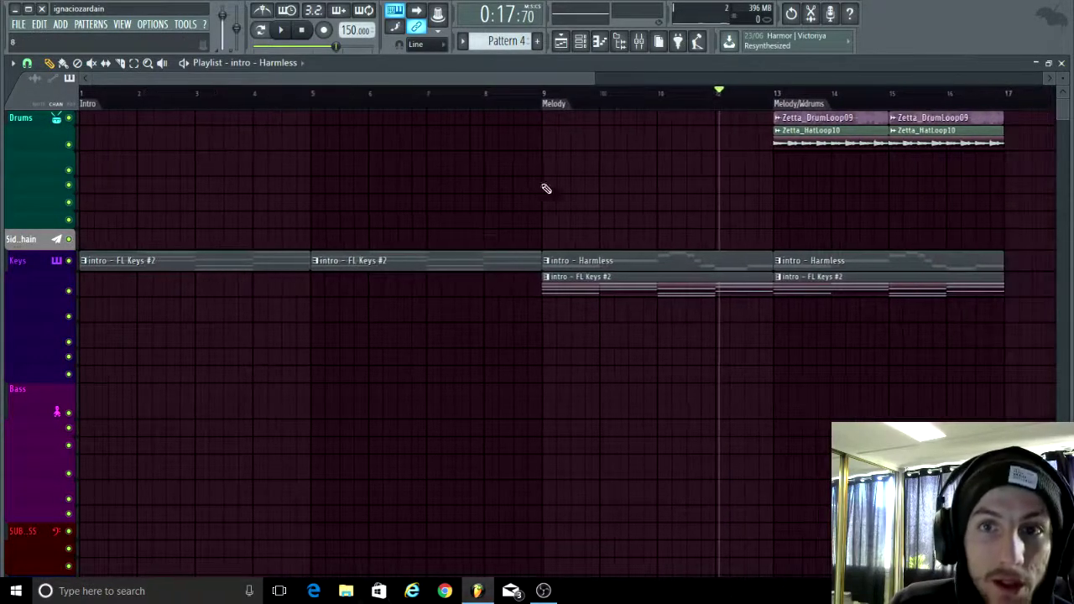
scroll(351, 288, "up", 2)
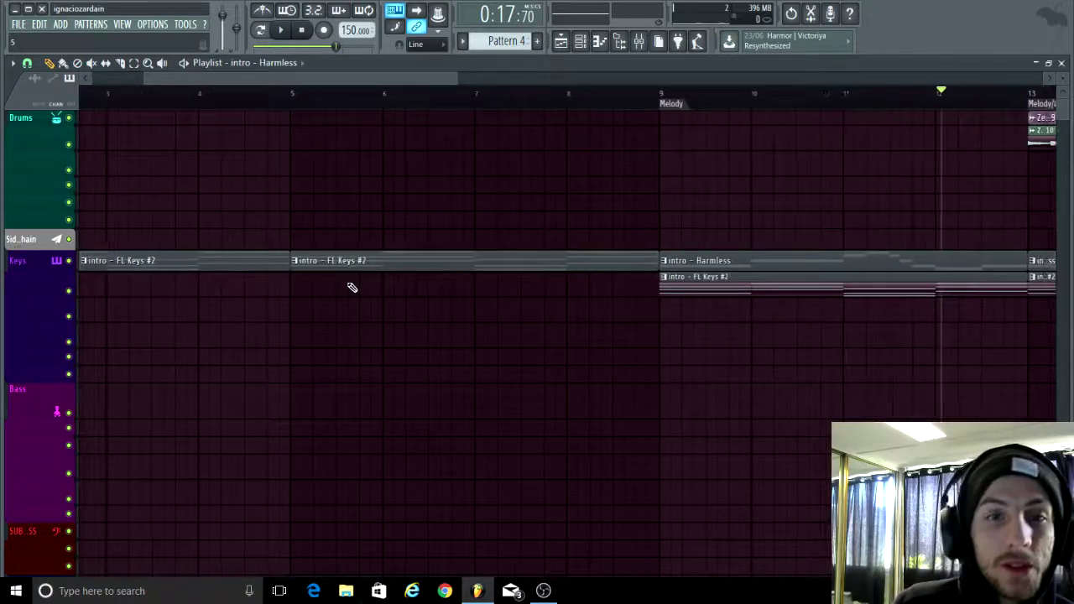
scroll(346, 316, "up", 2)
scroll(343, 321, "down", 4)
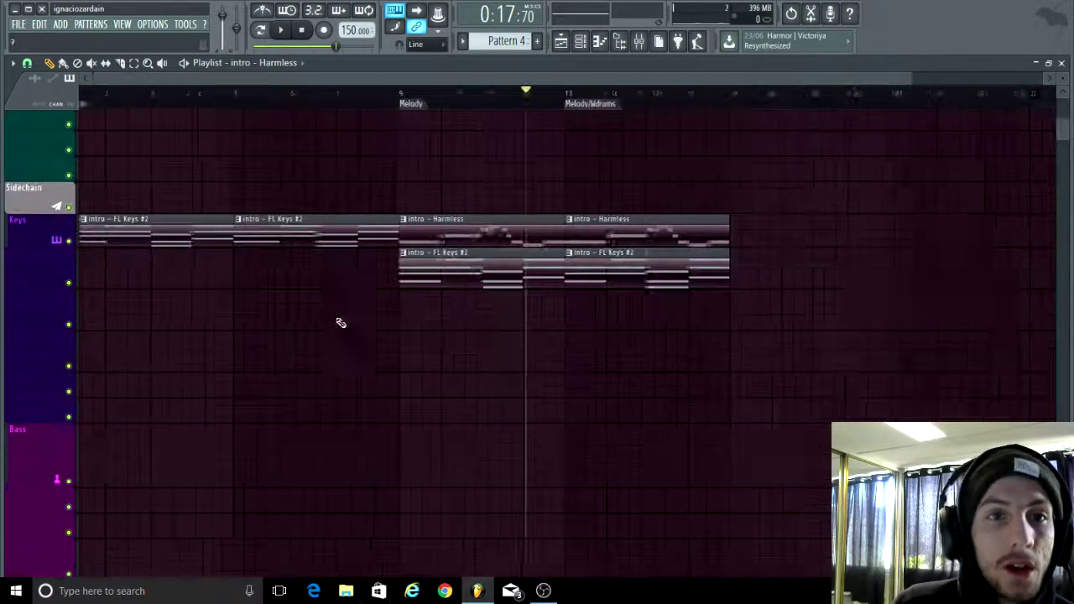
scroll(341, 321, "up", 2)
scroll(307, 199, "up", 2)
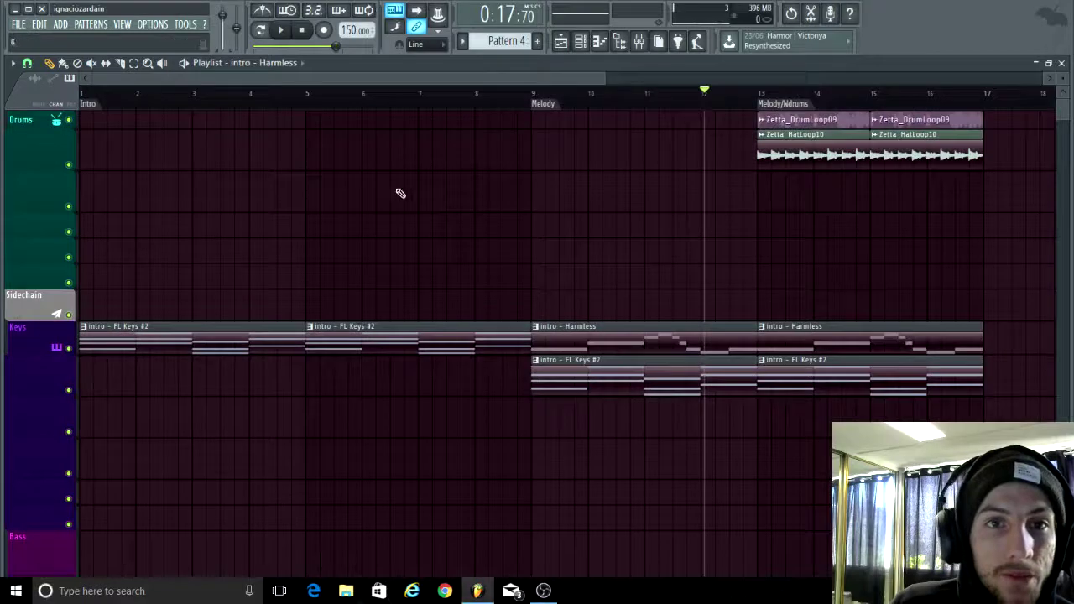
scroll(603, 189, "up", 4)
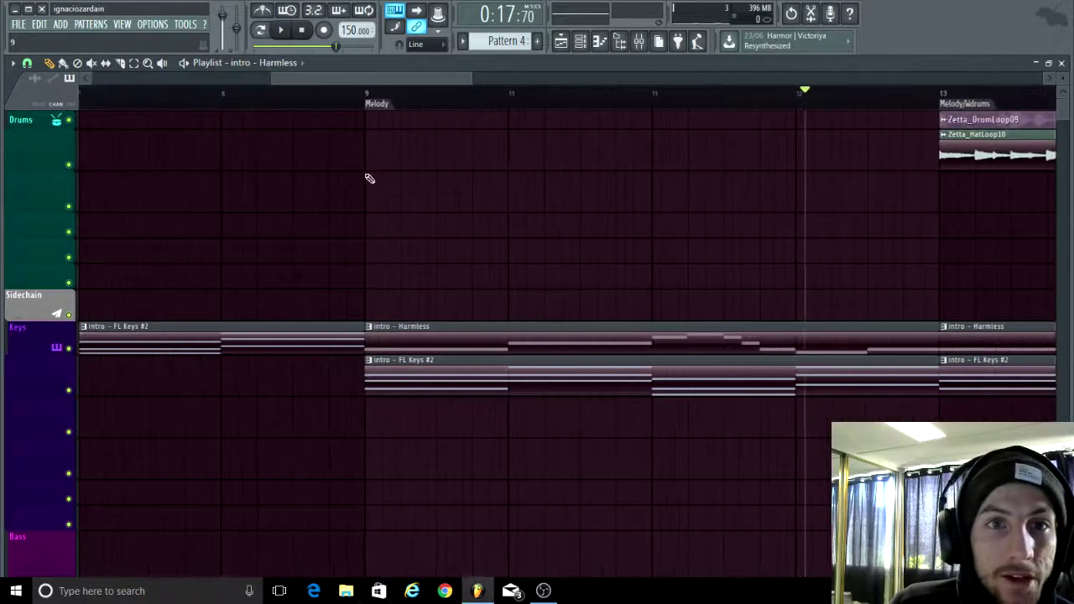
scroll(227, 134, "up", 3)
scroll(205, 156, "down", 4)
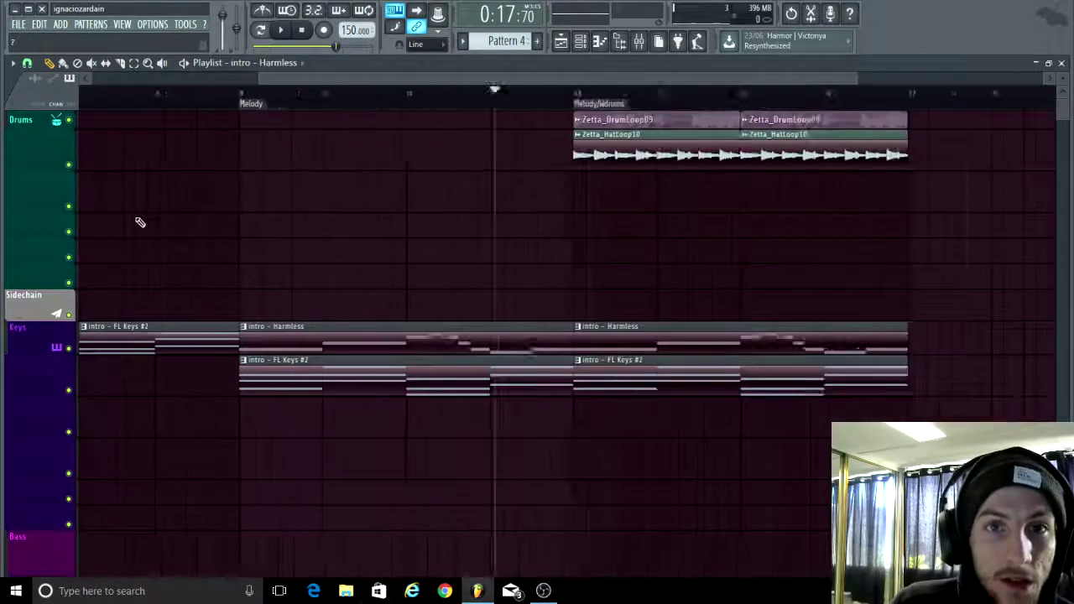
scroll(168, 240, "up", 2)
scroll(386, 153, "down", 1)
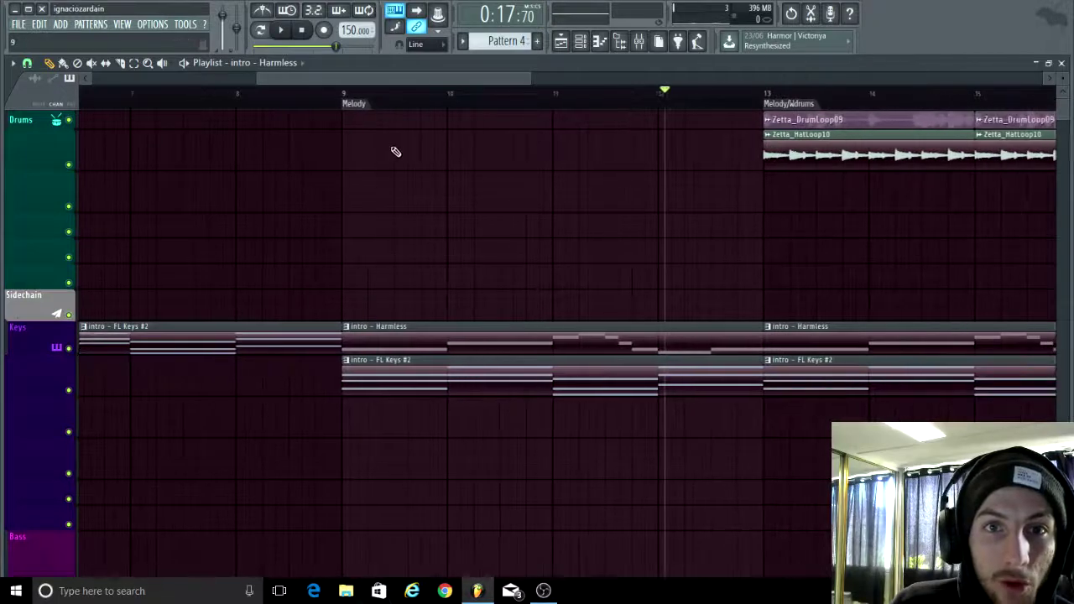
scroll(581, 195, "right", 6)
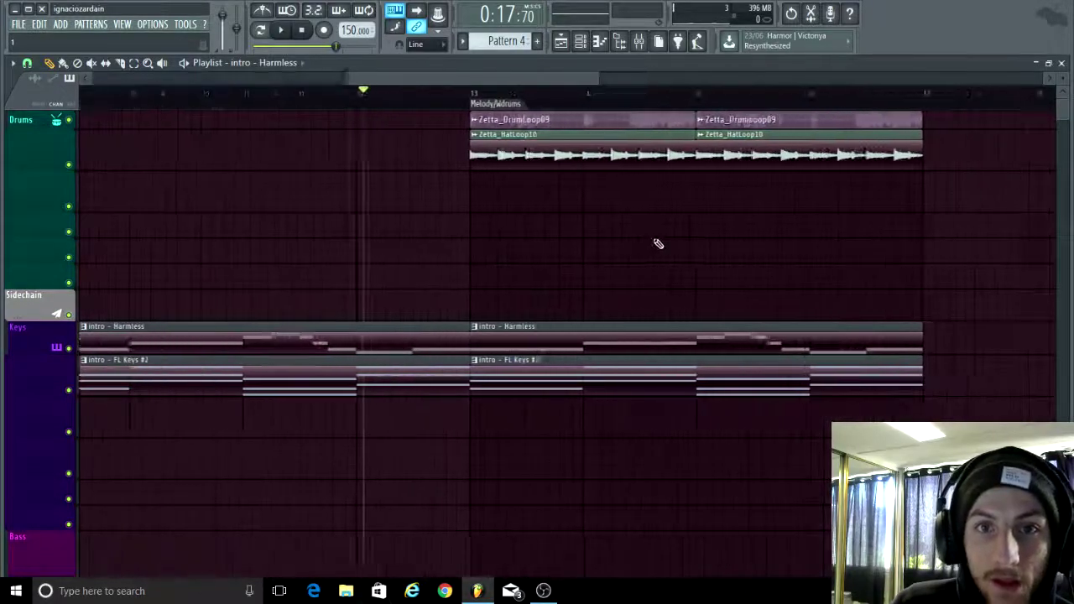
scroll(256, 192, "up", 2)
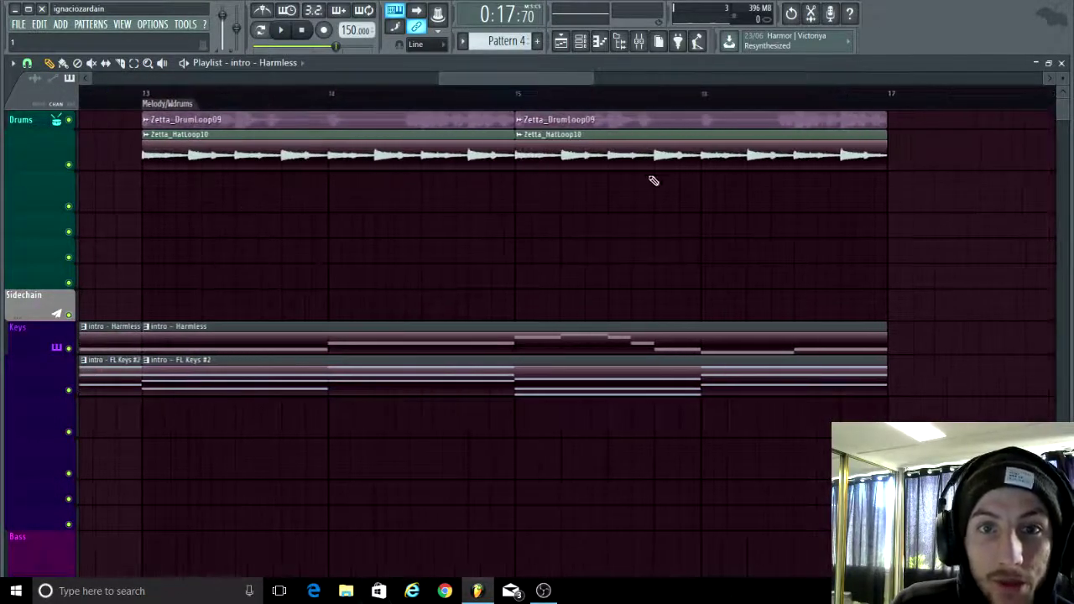
- Select bar 17 as a time range and add a time marker named Breakdown at its start
scroll(554, 213, "down", 4)
scroll(638, 201, "up", 2)
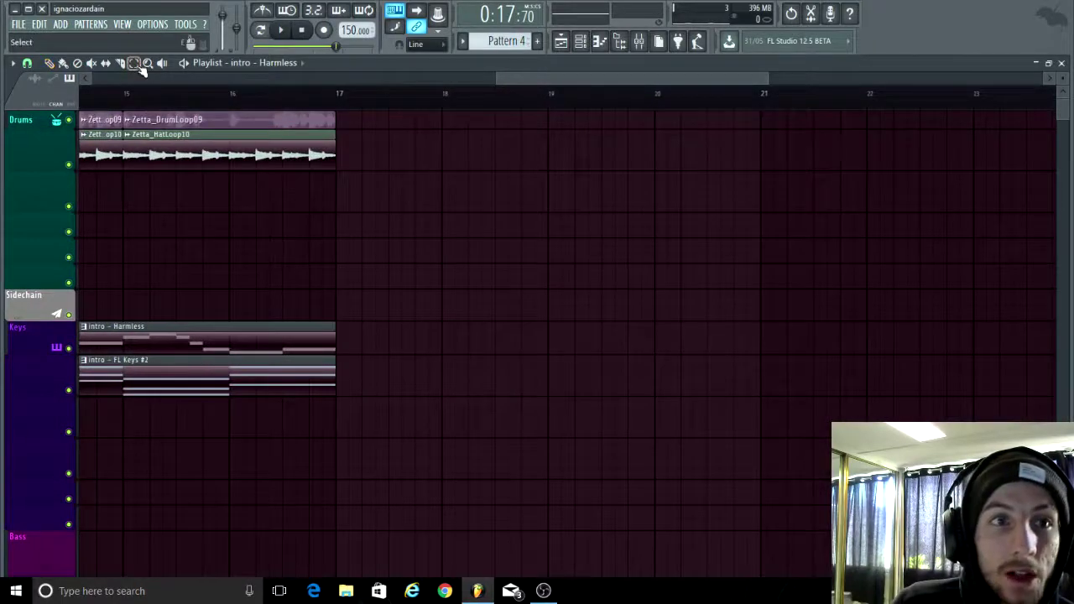
left_click_drag(367, 108, 607, 142)
key("alt+t")
type("Breakdown")
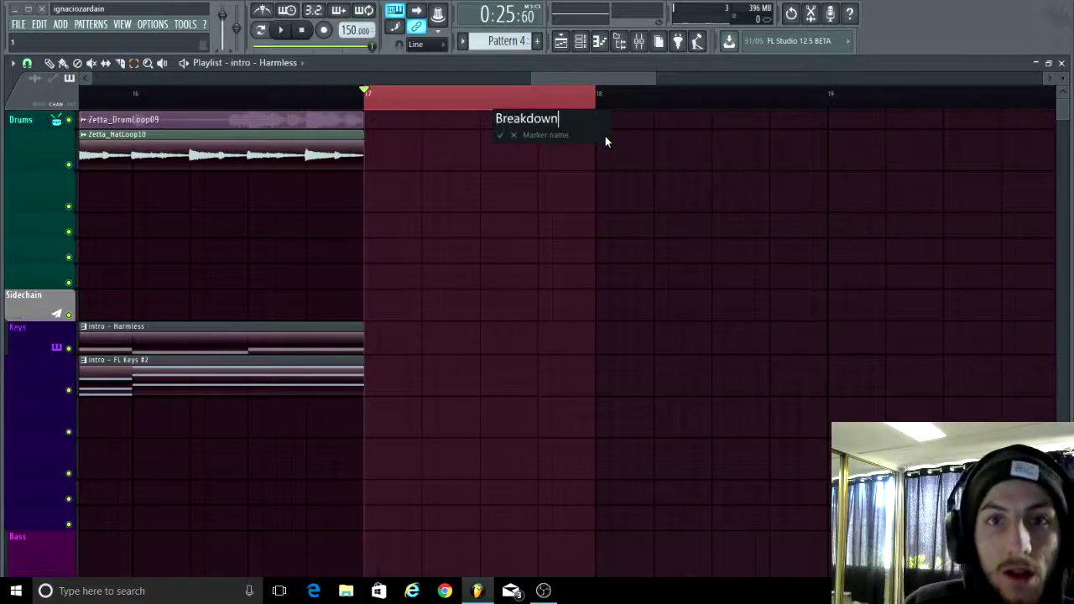
key("Return")
- Duplicate the bar 13 intro - Harmless clip into bars 17 to 20 at the Breakdown marker
scroll(448, 287, "down", 4)
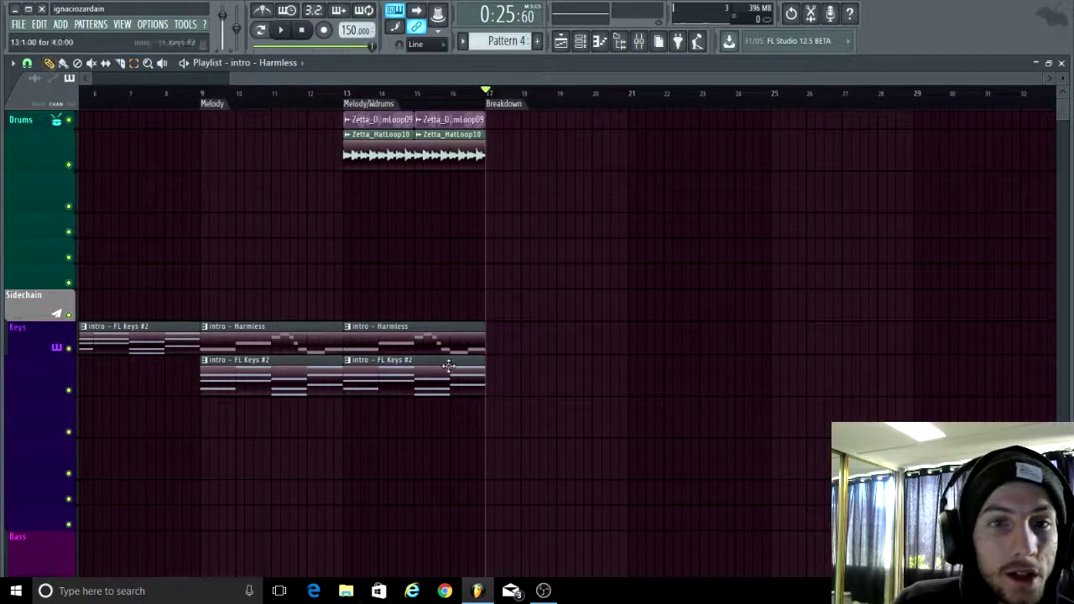
scroll(646, 285, "up", 3)
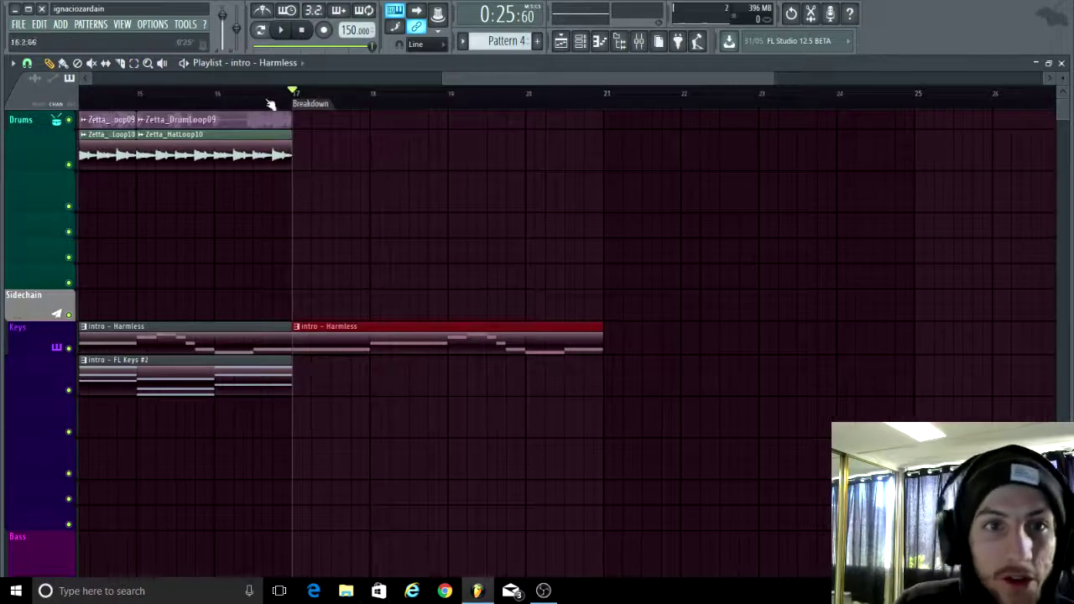
- Play the transition from the end of bar 16 into the Breakdown section to hear the drums drop out
left_click(249, 94)
key("space")
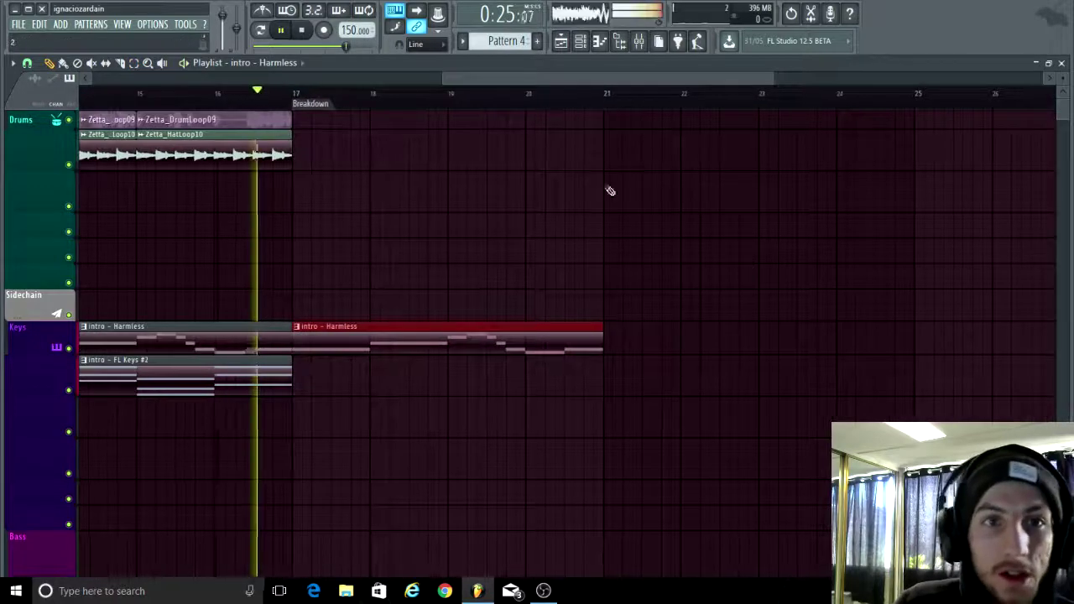
scroll(433, 264, "up", 2)
scroll(343, 280, "down", 3)
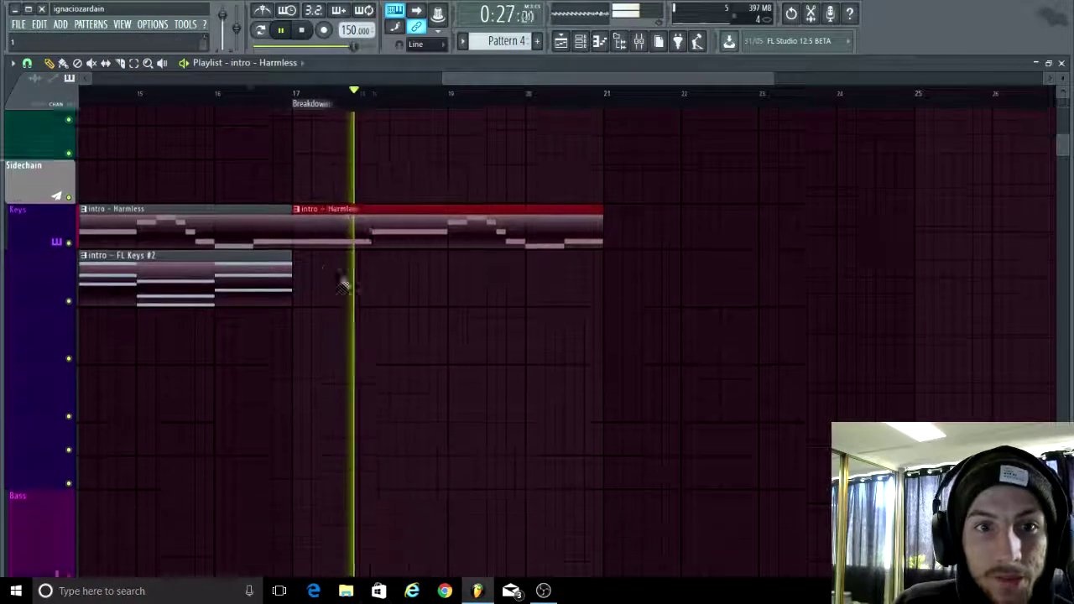
scroll(306, 306, "up", 4)
scroll(723, 283, "down", 2)
scroll(724, 281, "up", 3)
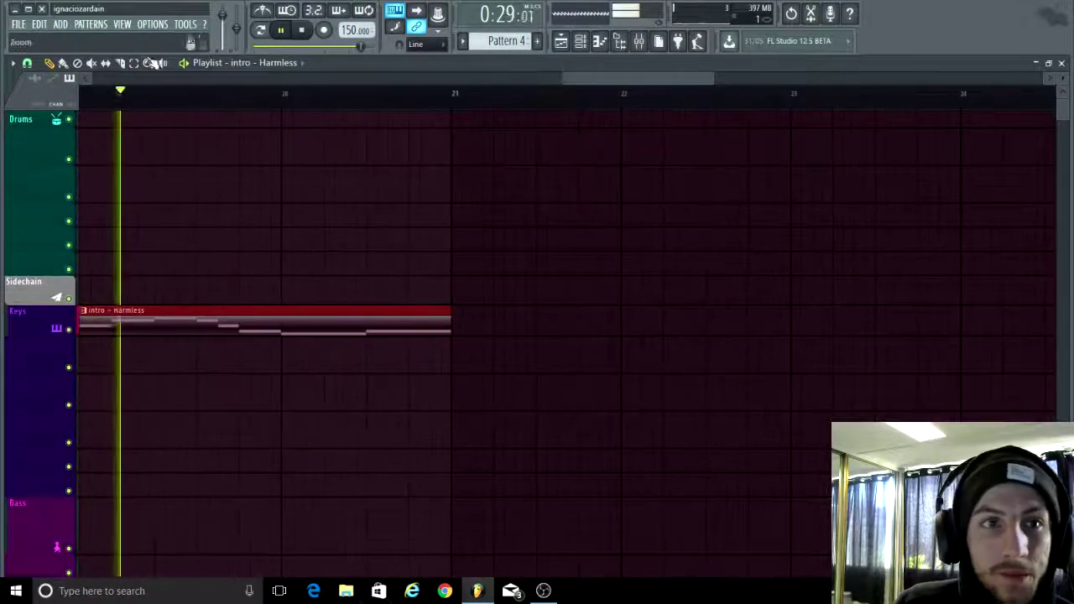
scroll(676, 222, "down", 3)
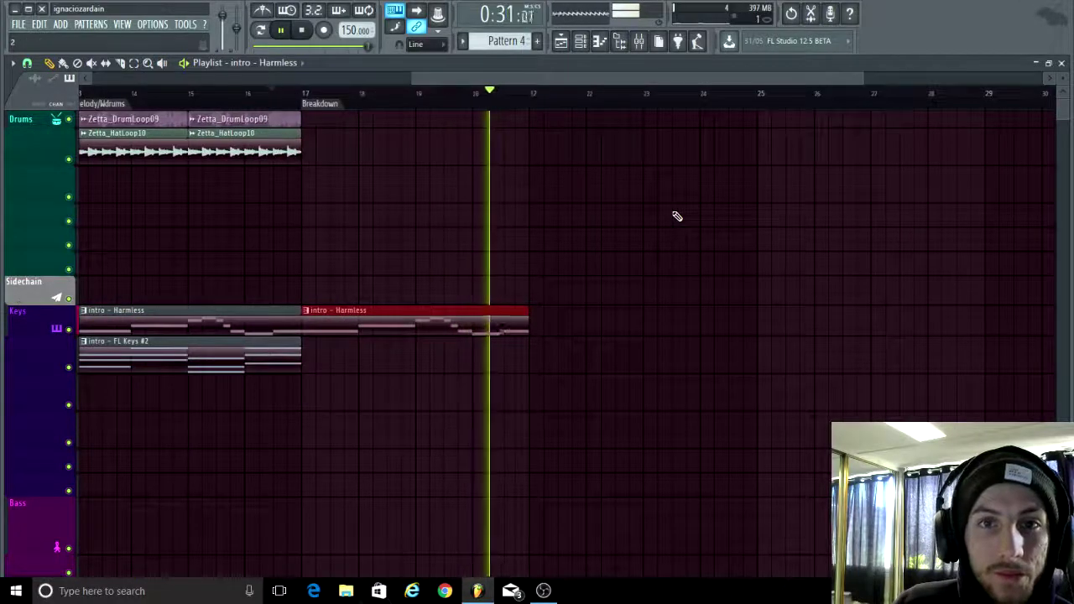
key("space")
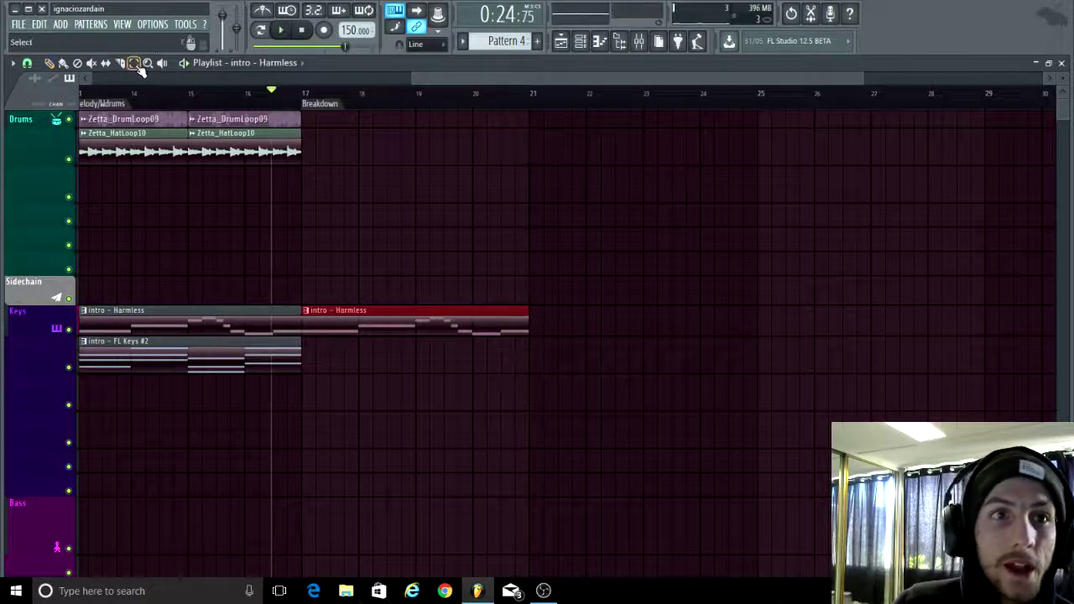
- Select bar 21 as a time range and add a time marker named BUILDUP at its start
left_click(136, 66)
scroll(472, 153, "up", 3)
left_click_drag(510, 108, 631, 157)
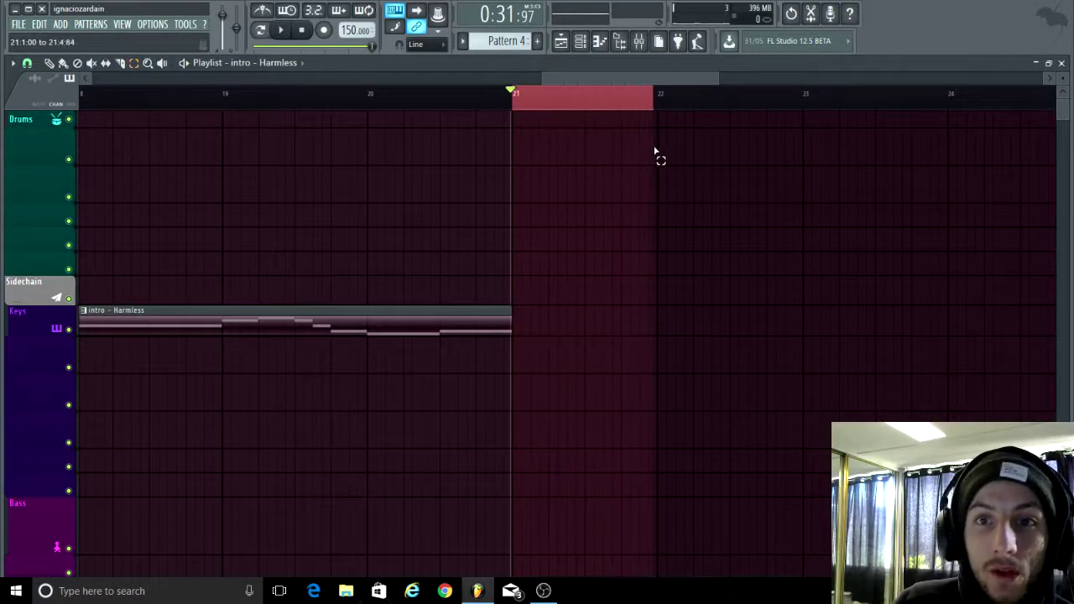
scroll(655, 155, "down", 3)
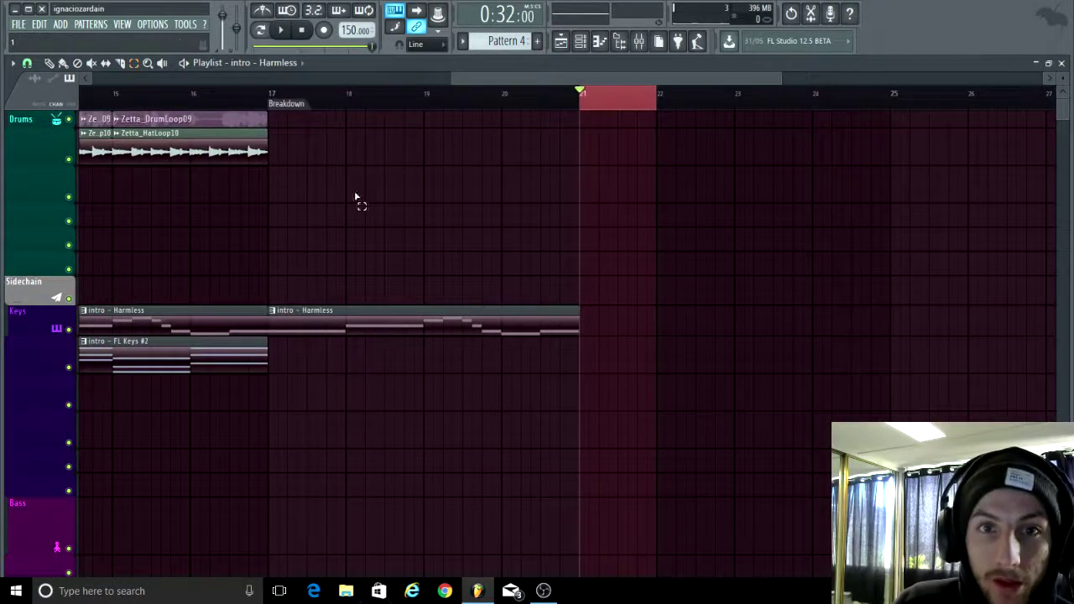
scroll(654, 222, "up", 3)
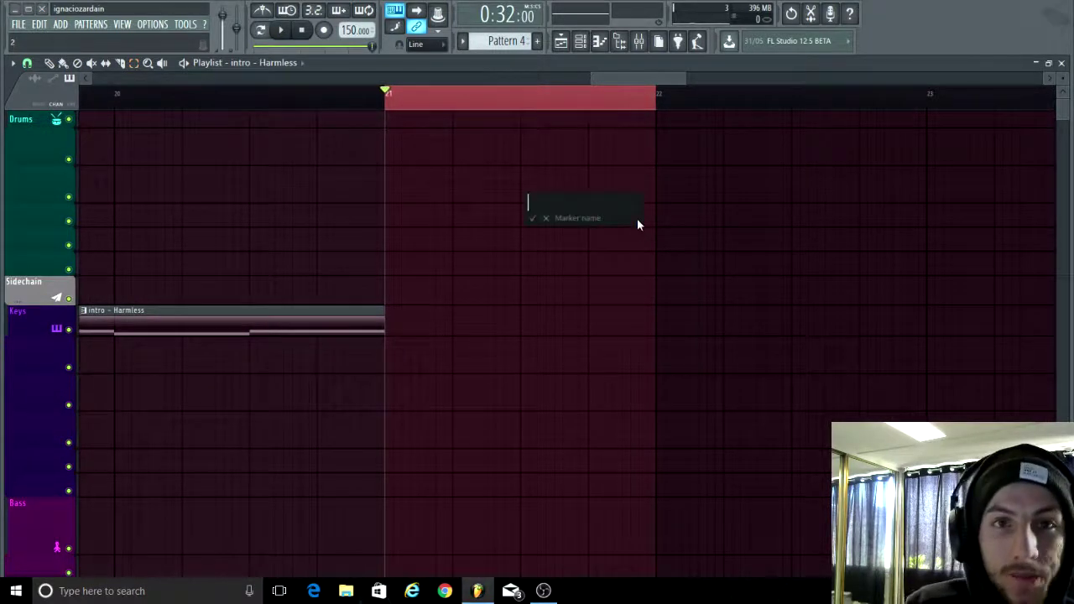
type("BUILDU(")
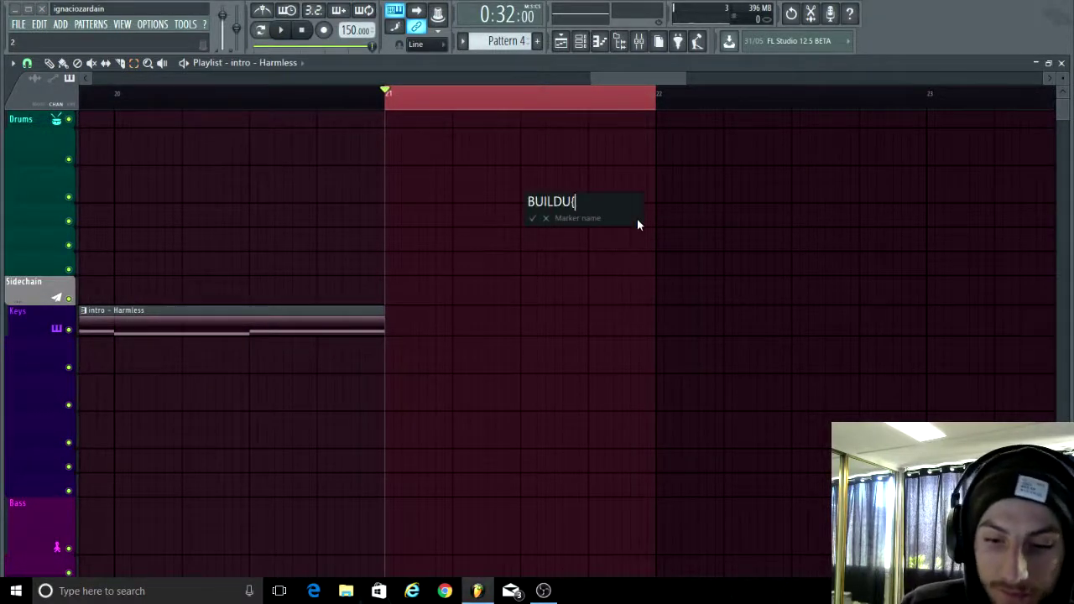
type("P")
key("BackSpace")
type("Pd")
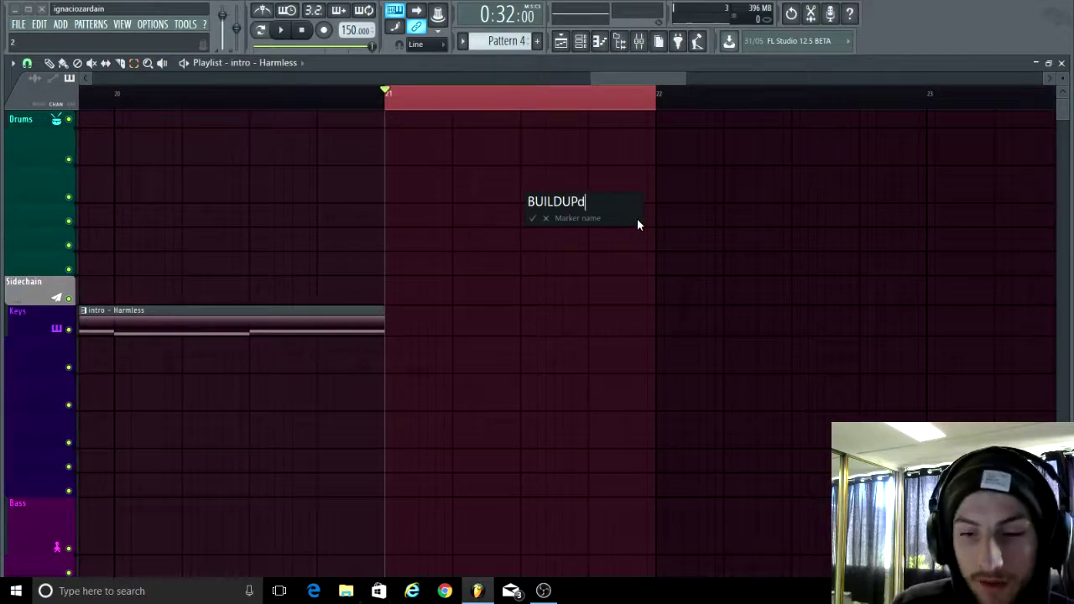
key("Return")
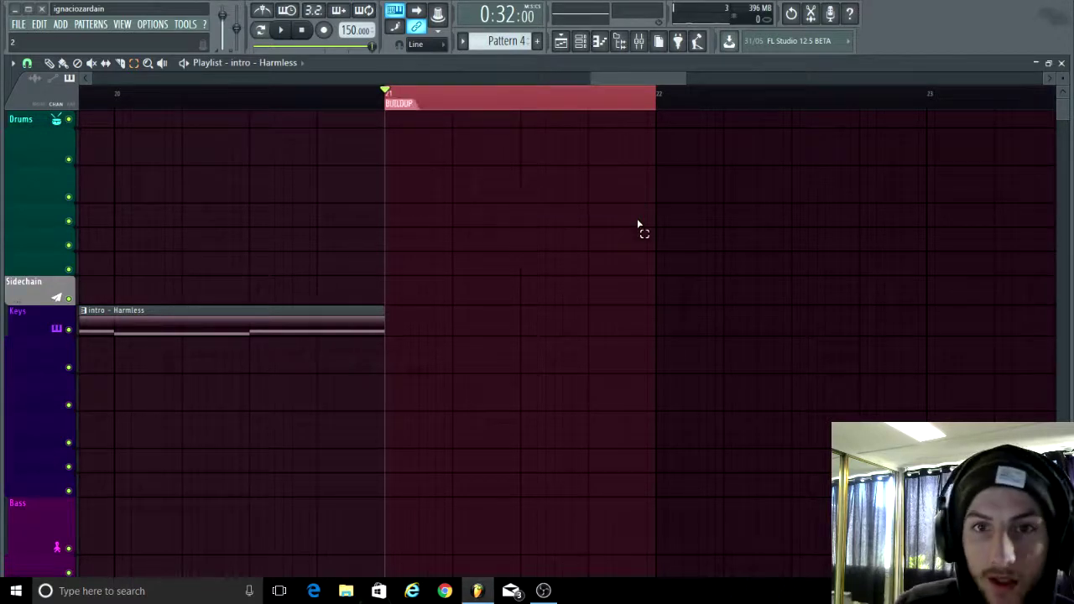
- Place a copy of the Zetta_DrumLoop09 clip on the Drums track, starting exactly at bar 21 on the BUILDUP marker
scroll(518, 288, "down", 2)
scroll(546, 302, "down", 3)
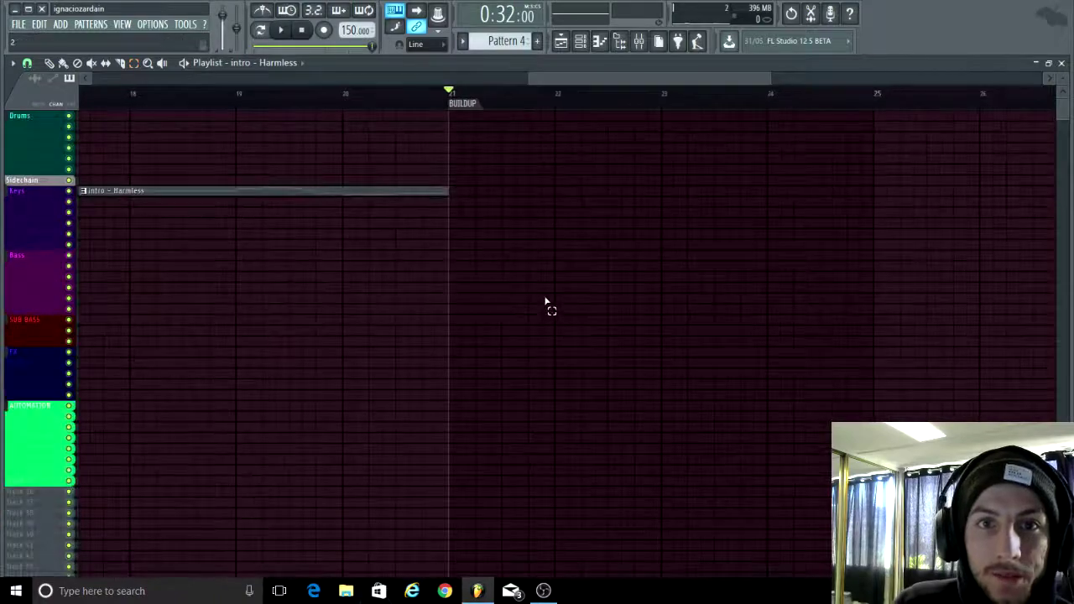
scroll(497, 290, "down", 2)
scroll(497, 289, "up", 3)
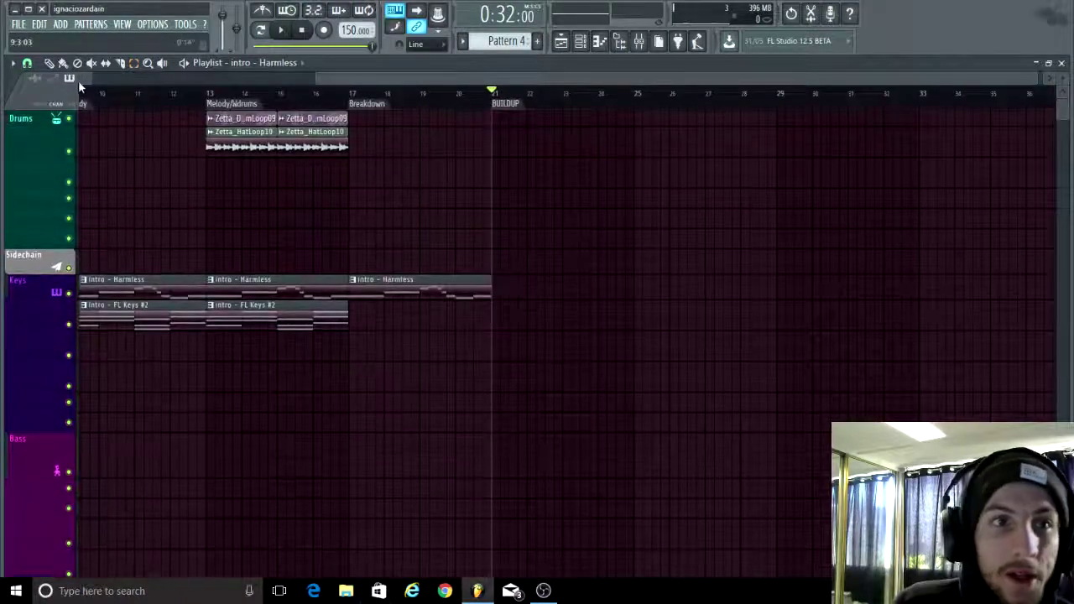
scroll(314, 211, "up", 3)
scroll(230, 261, "down", 2)
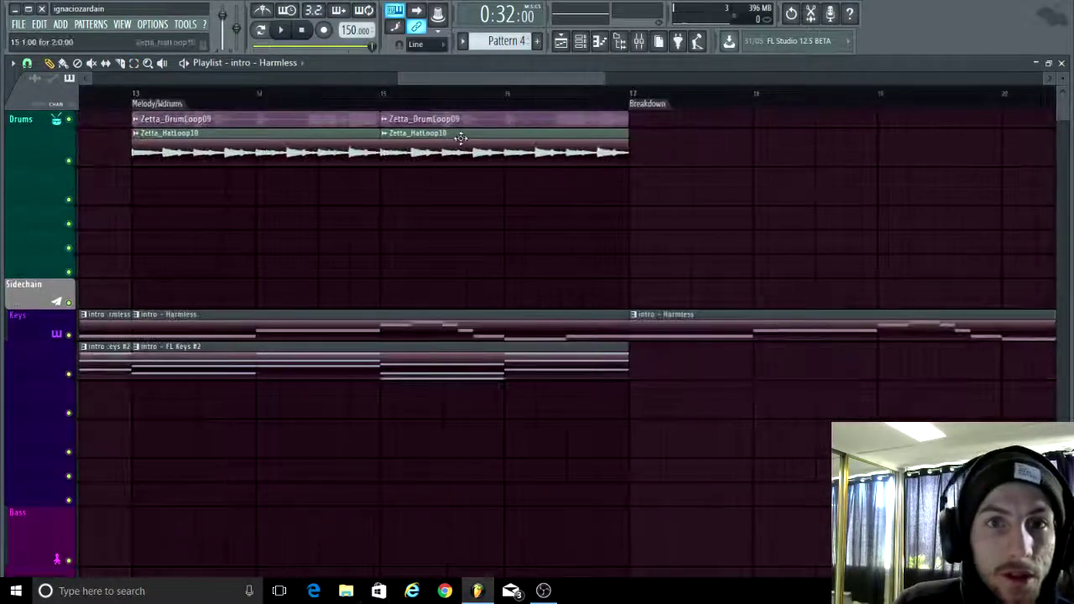
scroll(336, 176, "down", 3)
left_click_drag(326, 120, 628, 110)
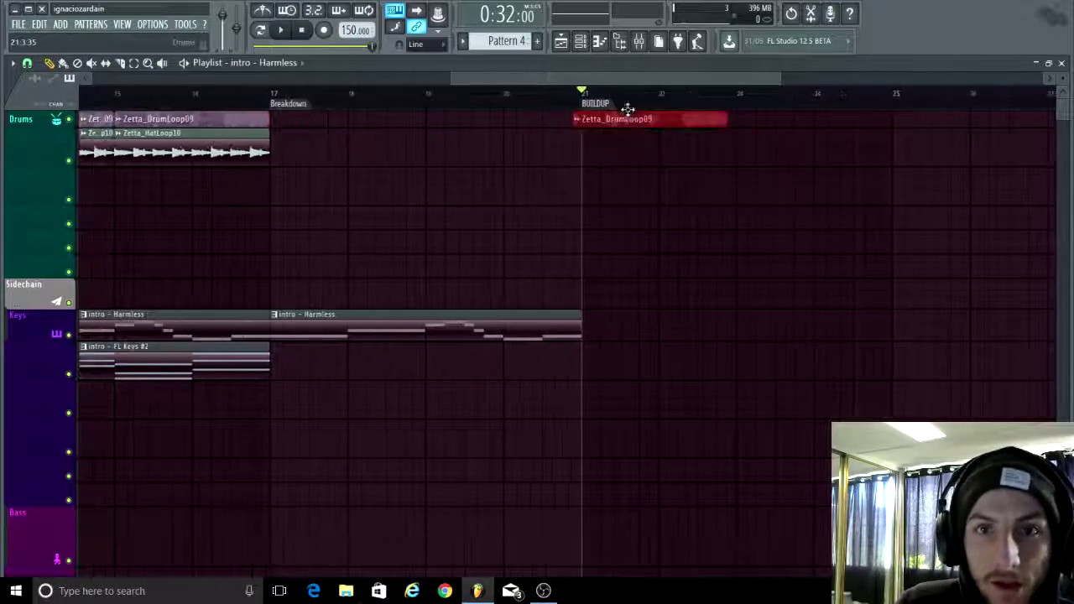
scroll(573, 232, "up", 4)
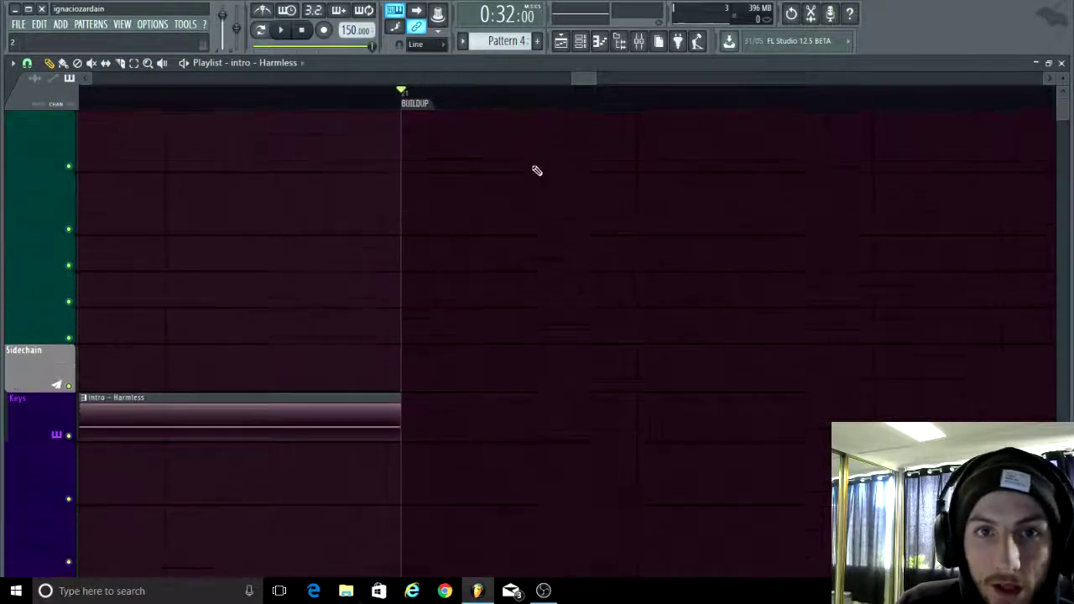
left_click_drag(475, 126, 469, 120)
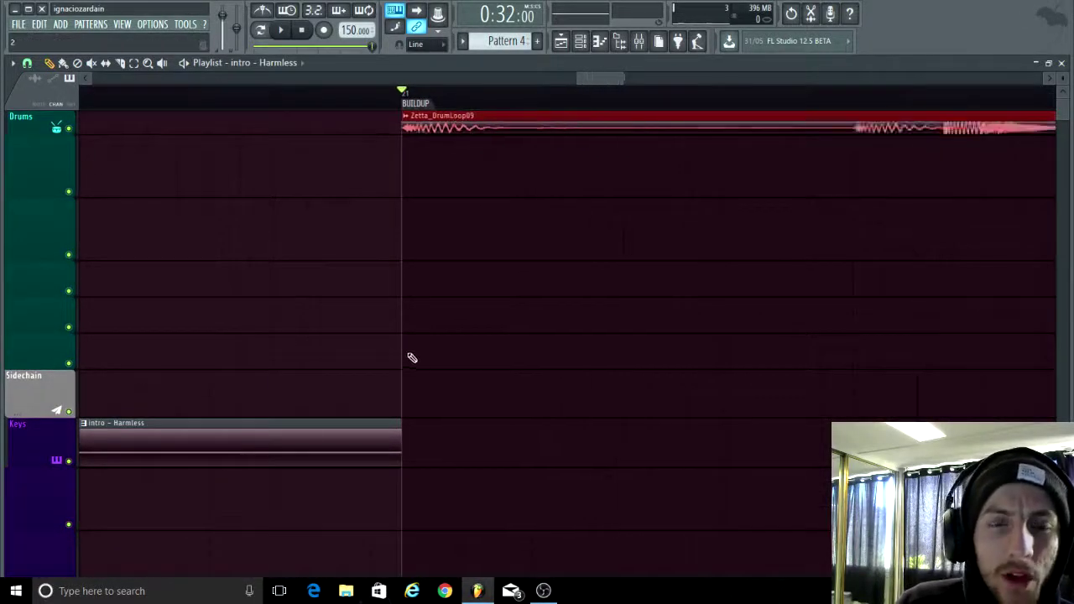
- Shorten the Zetta_DrumLoop09 clip at the BUILDUP marker to its first kick hit, one beat long
scroll(412, 355, "down", 4)
scroll(399, 315, "up", 2)
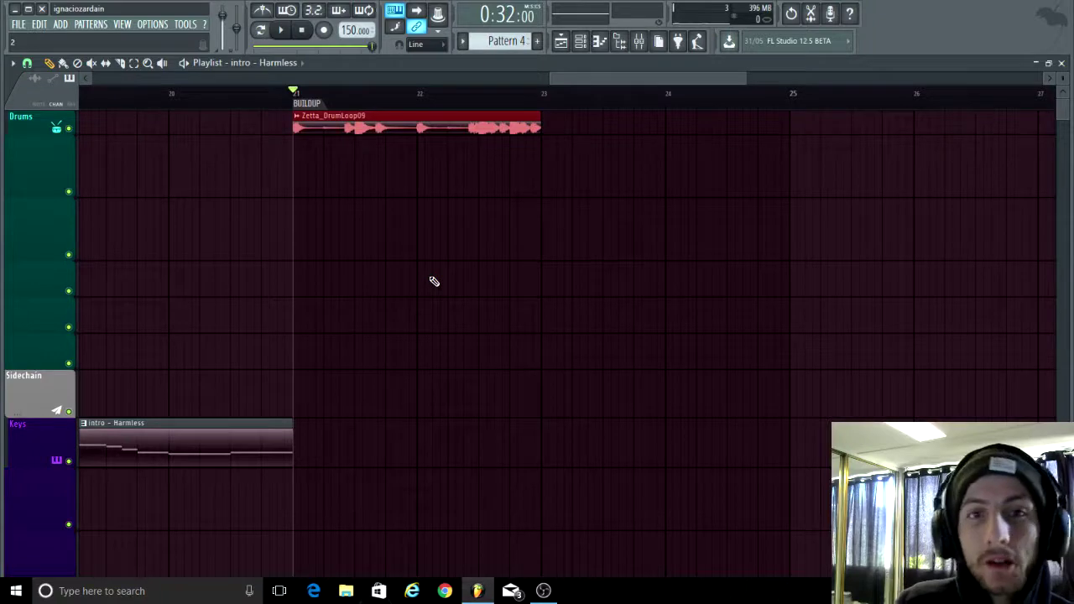
scroll(432, 282, "down", 2)
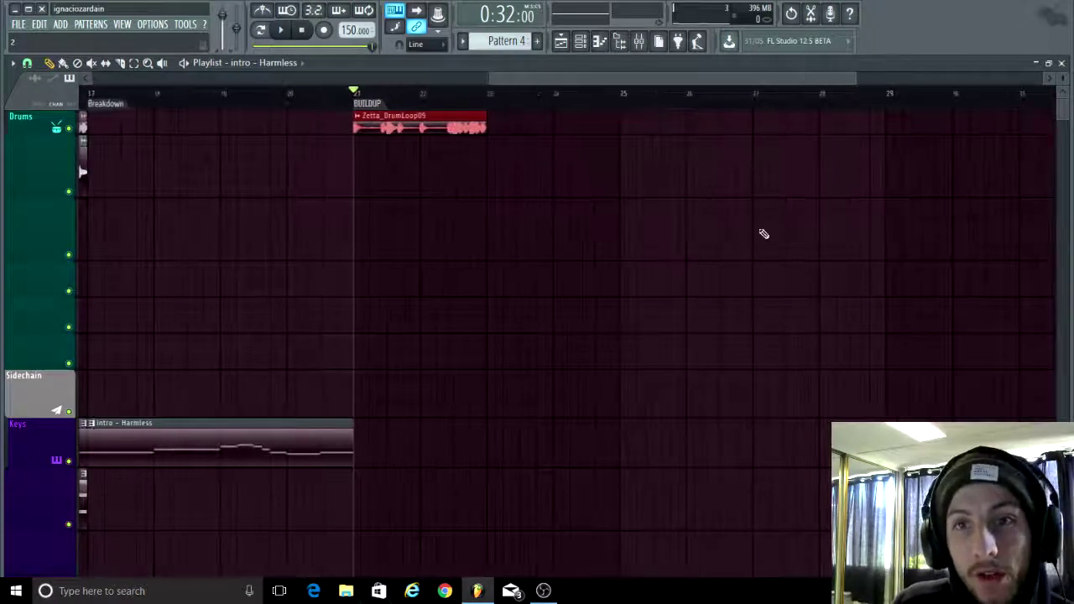
scroll(412, 234, "up", 4)
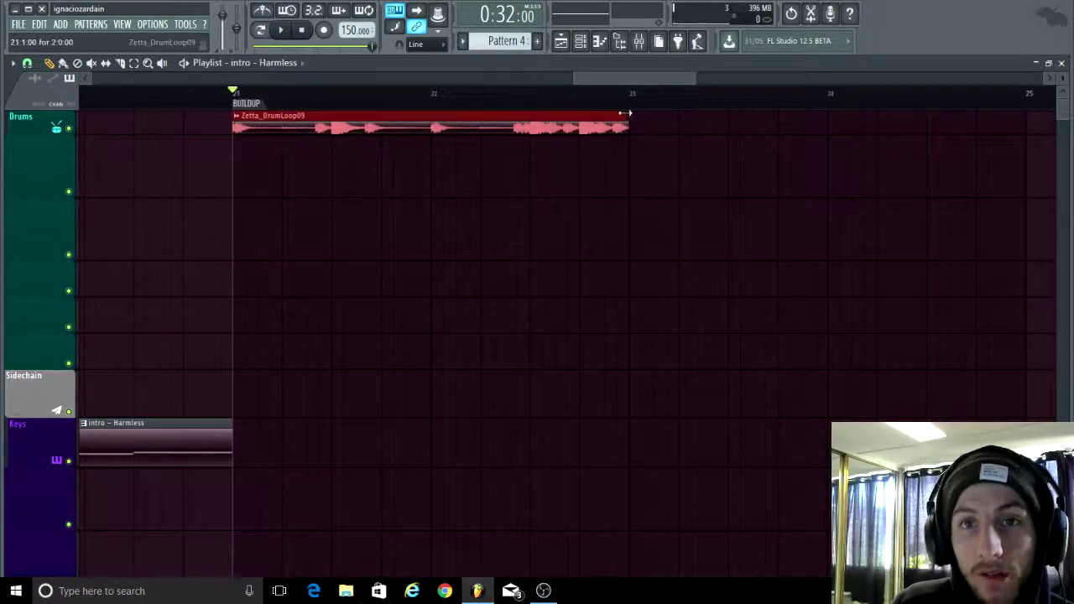
left_click_drag(610, 112, 249, 158)
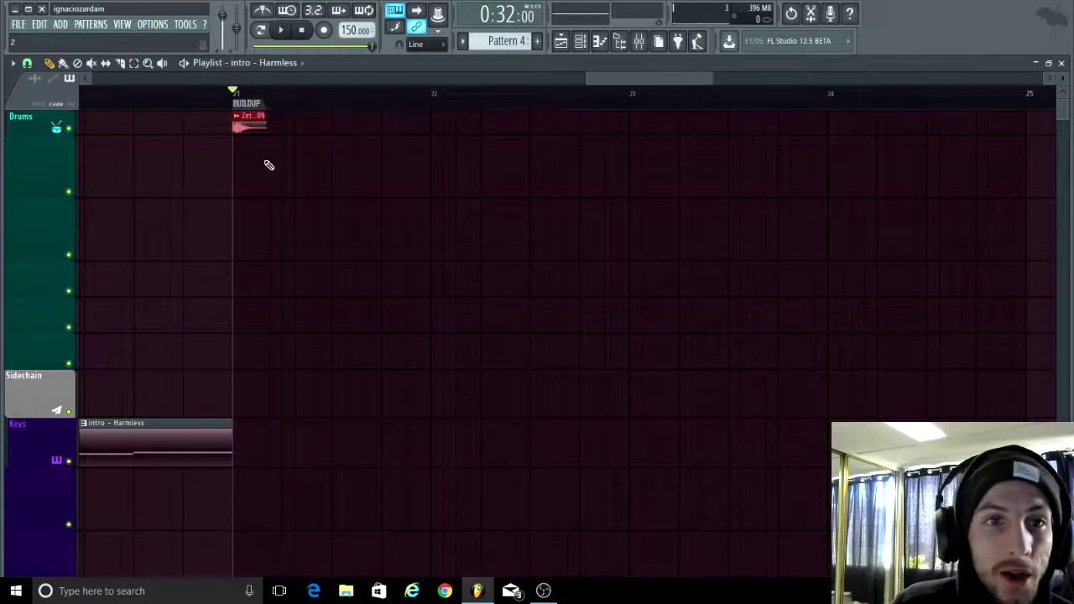
scroll(269, 165, "up", 4)
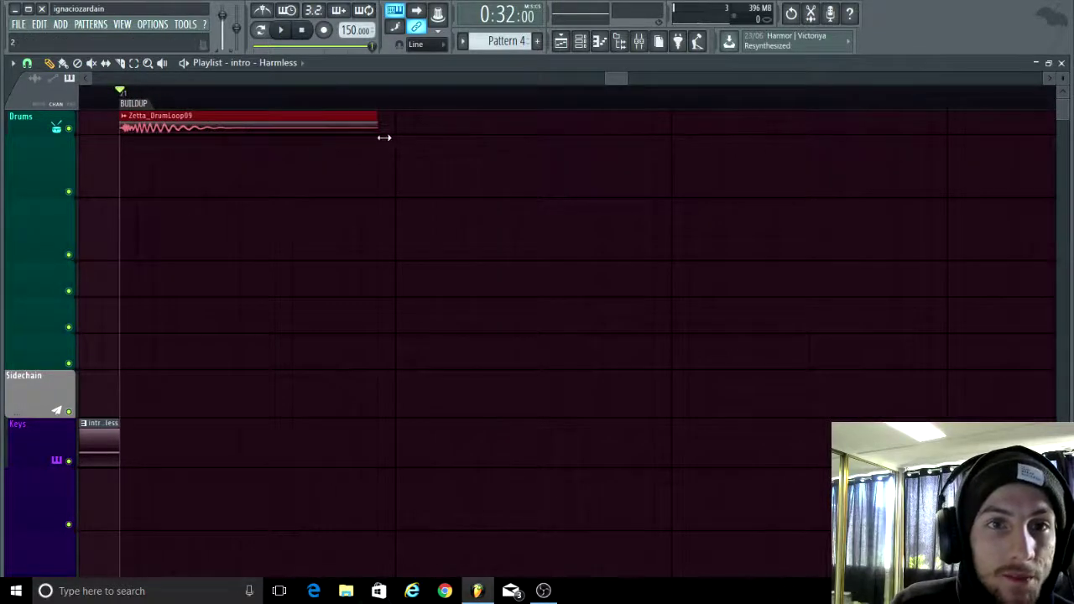
- Duplicate the one-beat kick clip repeatedly from the BUILDUP marker so kicks fall on every beat up to bar 26
scroll(352, 251, "down", 5)
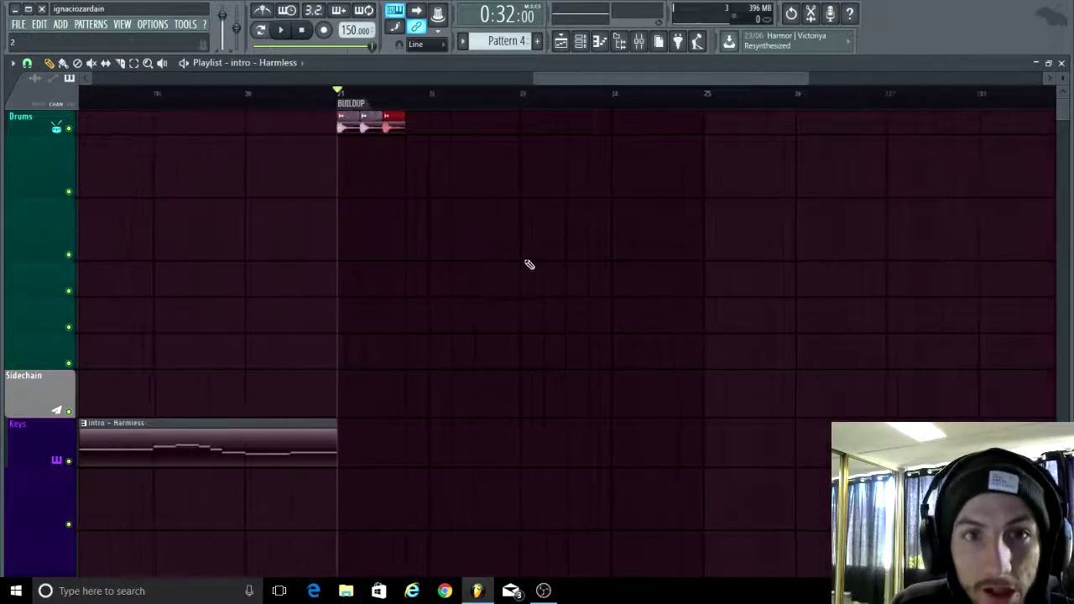
key("ctrl+b")
key("ctrl+b")
key("ctrl+b")
key("ctrl+b")
key("ctrl+b")
key("ctrl+b")
key("ctrl+b")
key("ctrl+b")
key("ctrl+b")
key("ctrl+b")
key("ctrl+b")
key("ctrl+b")
key("ctrl+b")
scroll(736, 290, "down", 4)
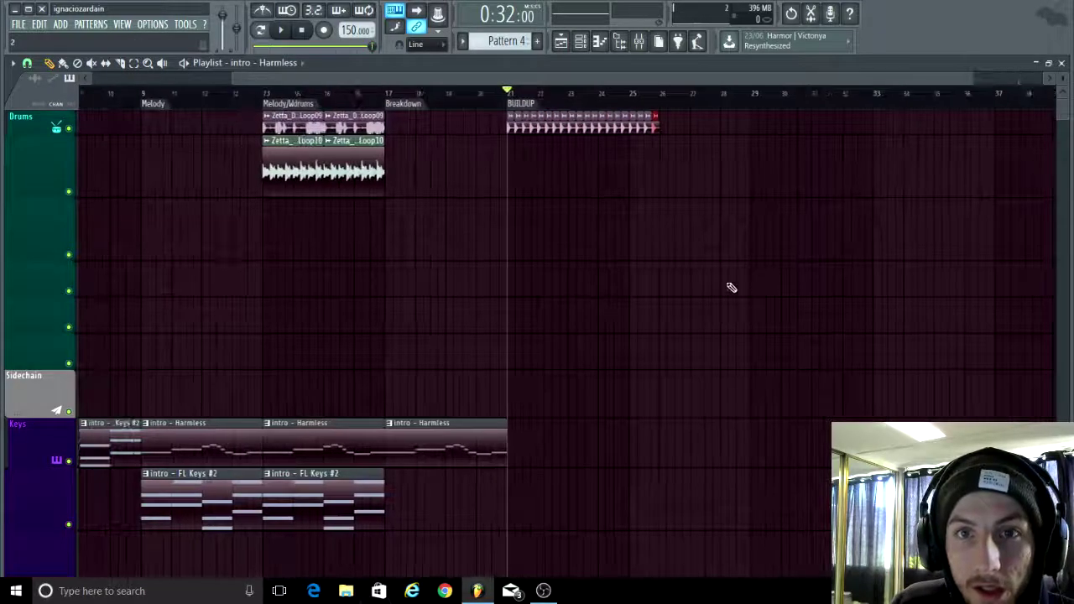
- Play the repeated kicks from the BUILDUP marker and follow them across the buildup bars
scroll(726, 285, "up", 4)
key("space")
scroll(504, 237, "down", 2)
scroll(479, 237, "up", 2)
scroll(378, 264, "down", 4)
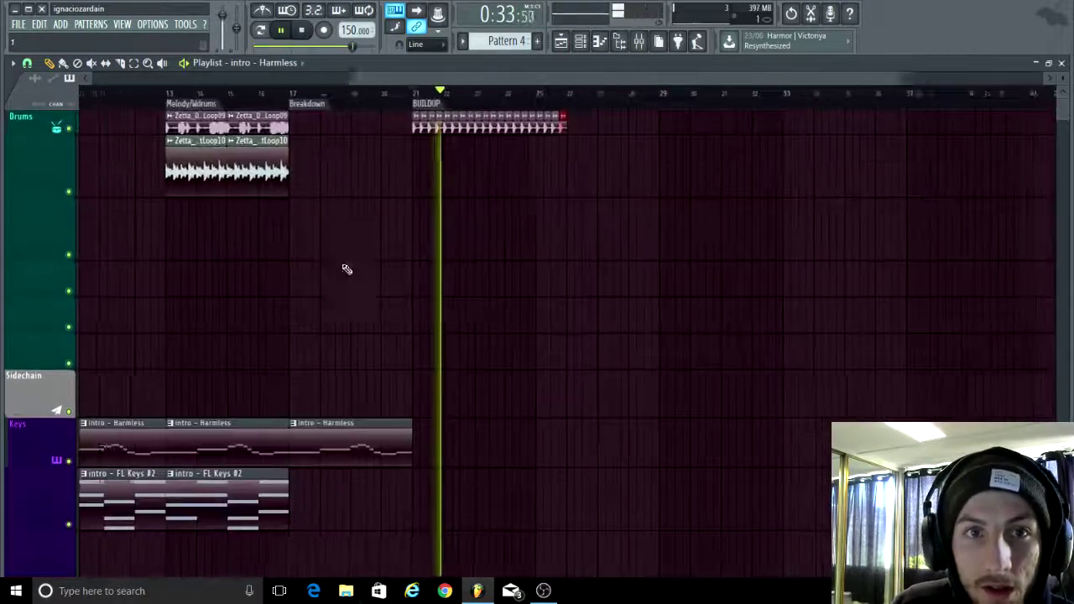
scroll(420, 260, "up", 5)
scroll(521, 251, "down", 1)
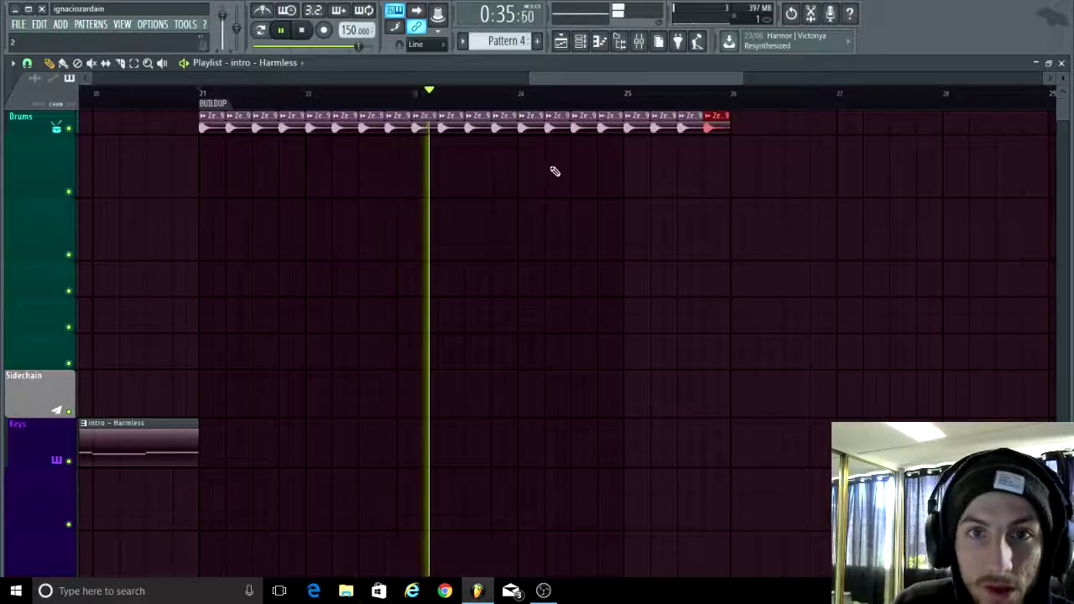
scroll(588, 172, "down", 2)
scroll(637, 186, "down", 1)
scroll(812, 189, "down", 1)
scroll(923, 163, "up", 4)
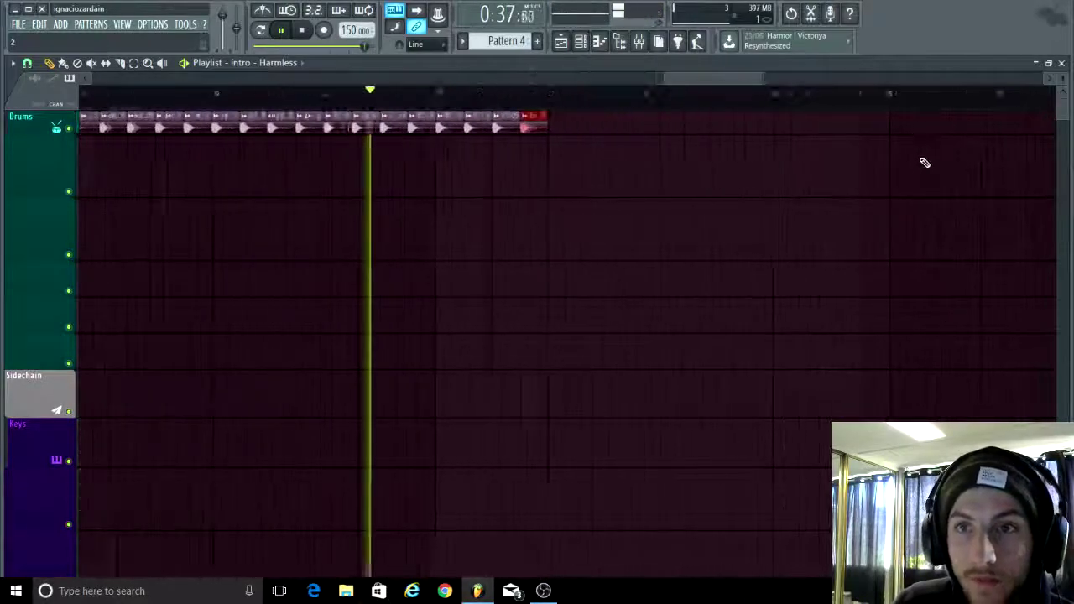
key("space")
- Select a time range starting at bar 29 and add a time marker named DROP1A there
left_click_drag(848, 110, 966, 125)
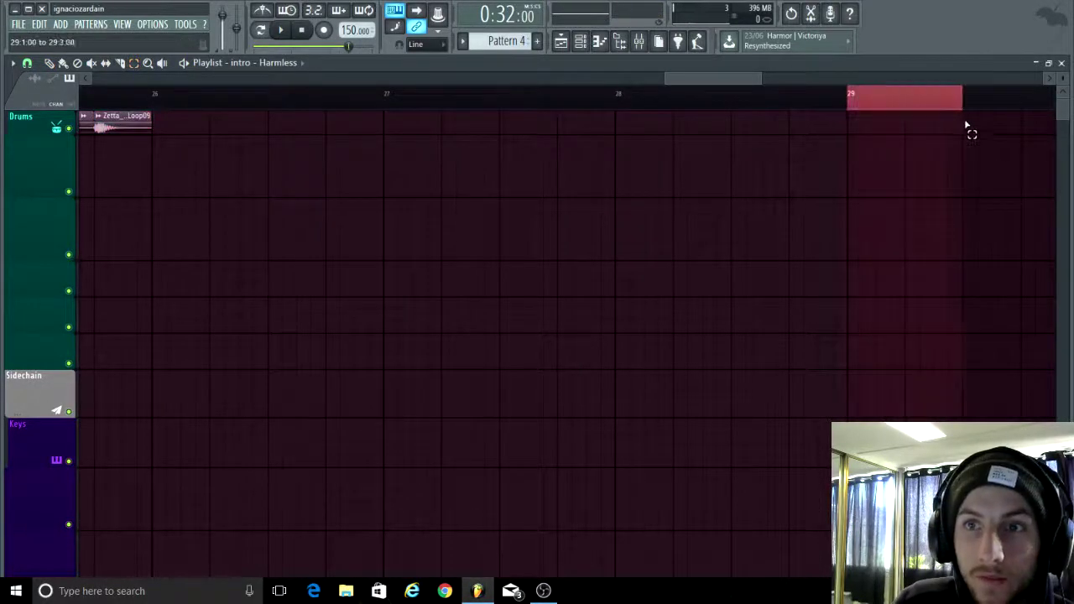
key("alt+t")
type("DRO")
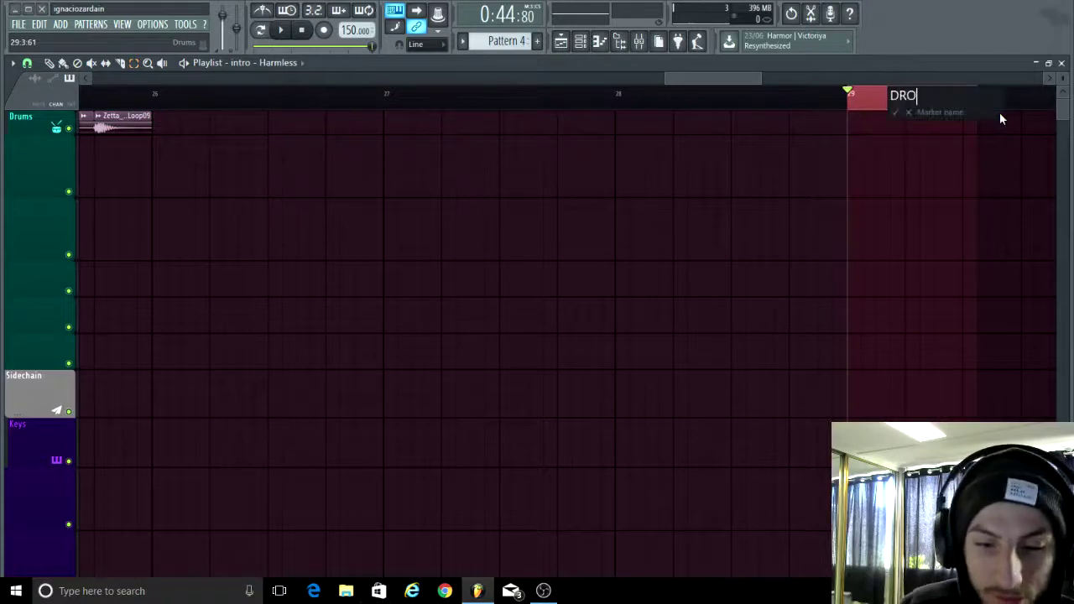
type("P1A")
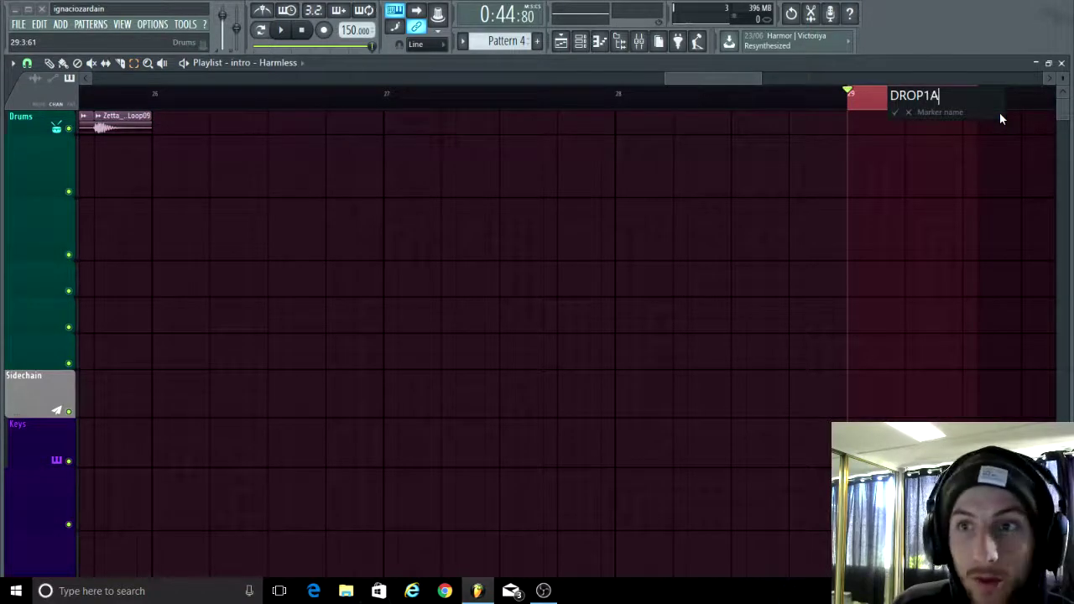
key("Return")
- Clear the time selection and duplicate the Breakdown's intro - Harmless clip into bars 21 to 24 at the BUILDUP marker
scroll(243, 532, "down", 5)
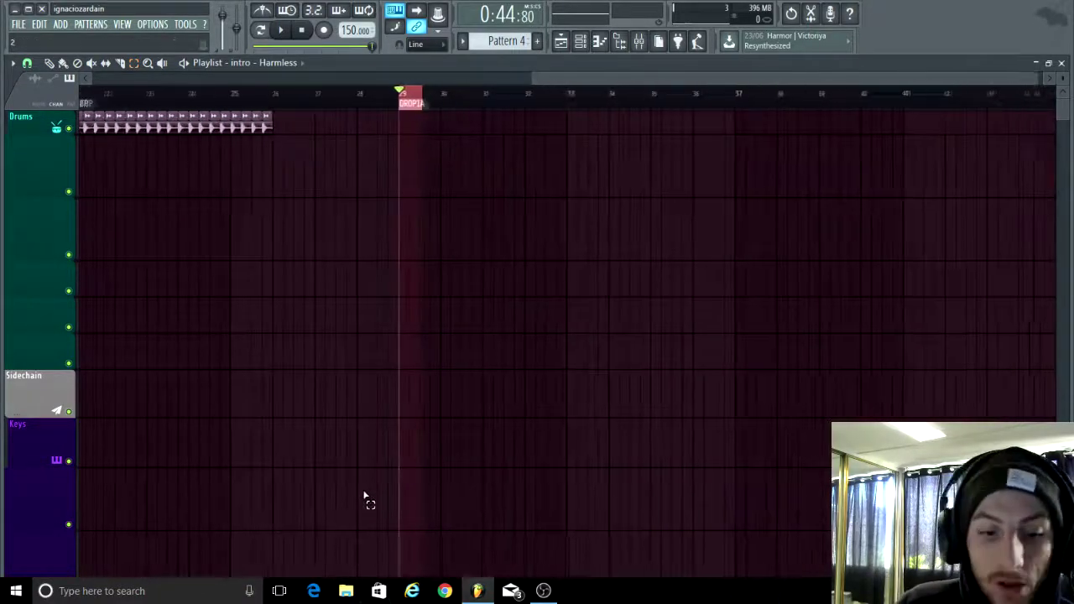
left_click(367, 498)
scroll(366, 496, "down", 3)
scroll(688, 320, "down", 2)
scroll(621, 284, "up", 3)
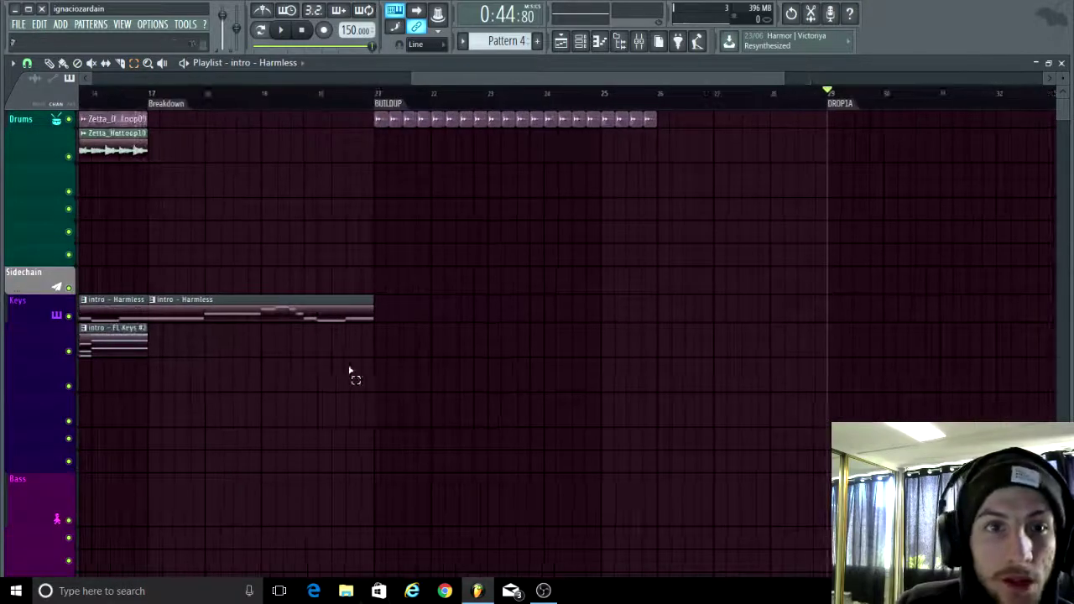
left_click(314, 304, "ctrl")
key("ctrl+b")
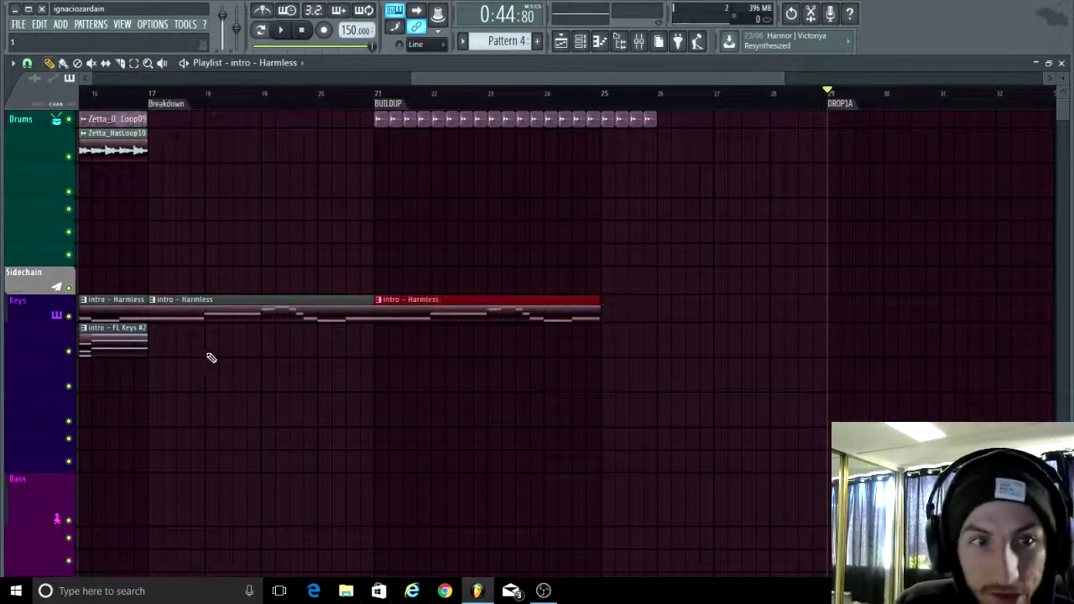
- Duplicate the intro - FL Keys #2 clip and move the copy to bars 21 to 24, under the buildup's intro - Harmless clip
left_click(137, 346, "ctrl")
key("ctrl+b")
left_click_drag(222, 345, 453, 342)
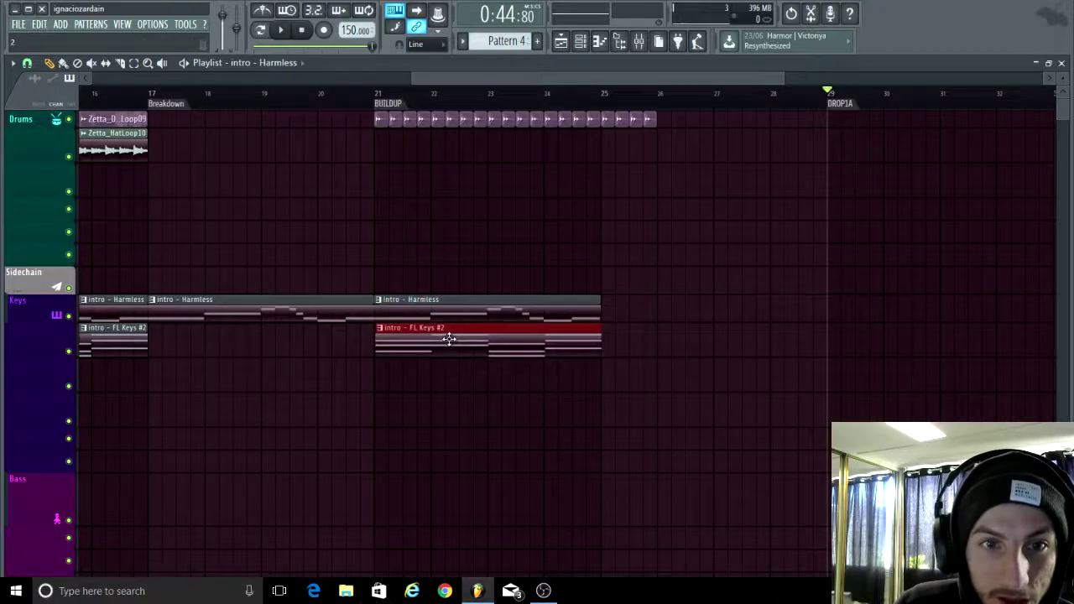
scroll(366, 395, "up", 5)
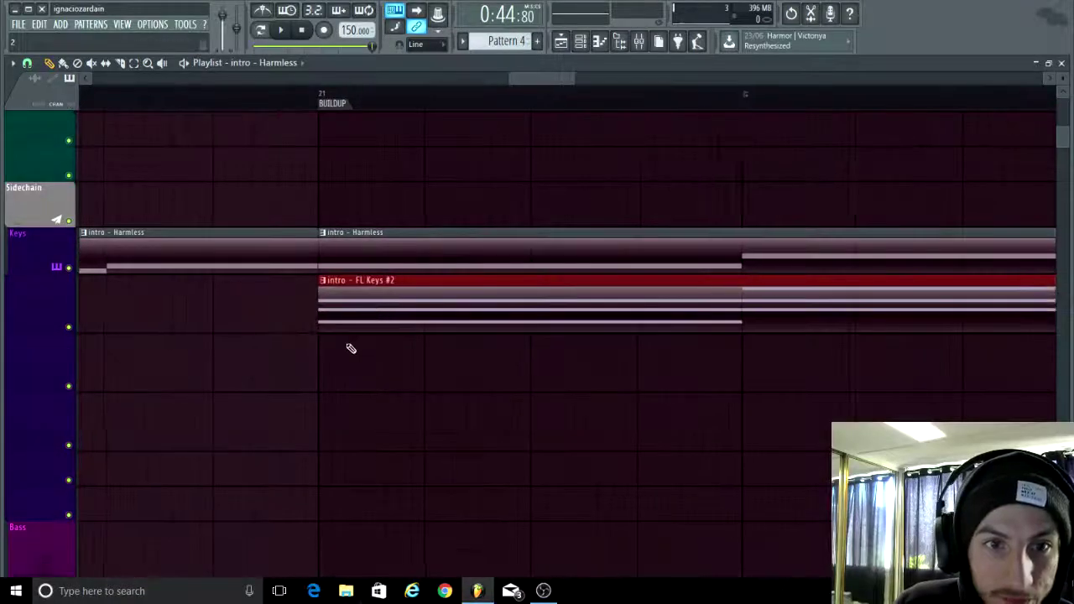
- Duplicate the intro - Harmless and intro - FL Keys #2 clips of bars 21 to 24 into bars 25 to 28
scroll(599, 388, "down", 5)
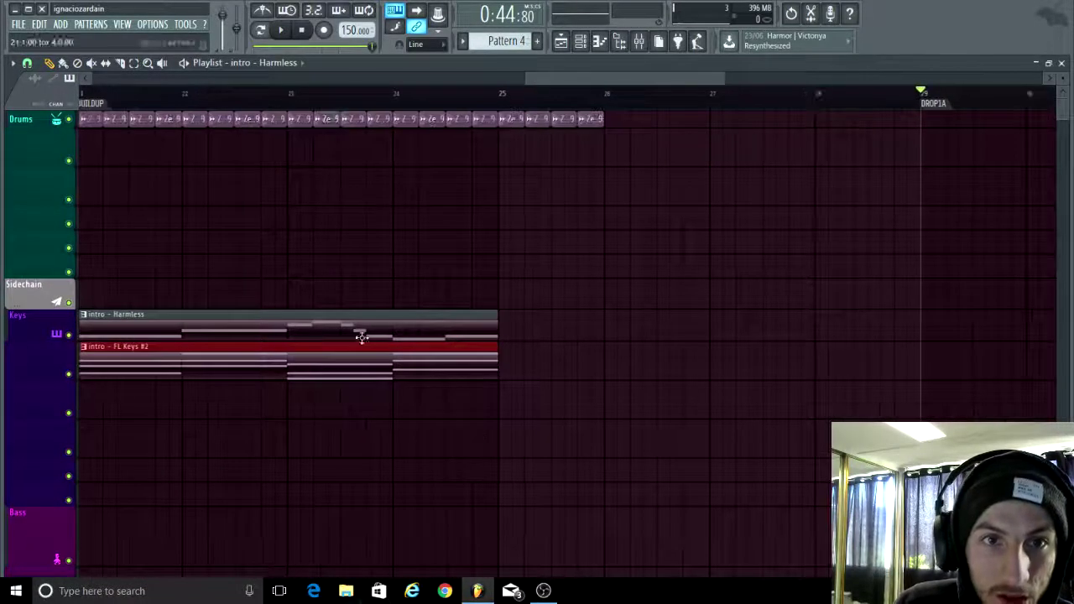
scroll(276, 227, "down", 3)
scroll(470, 193, "up", 4)
scroll(402, 211, "down", 2)
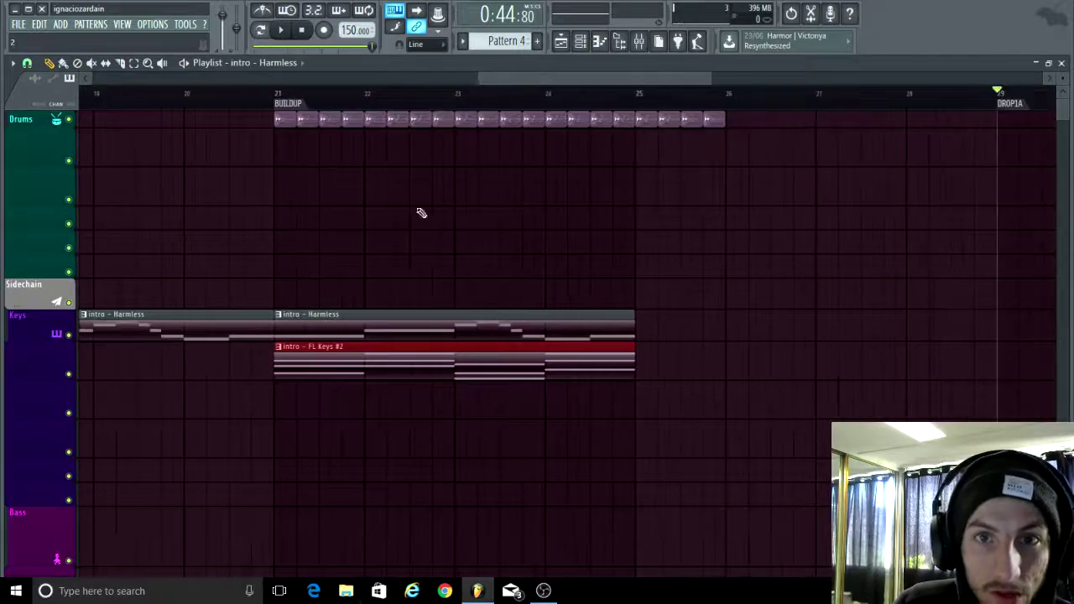
left_click_drag(464, 451, 276, 277)
key("ctrl+b")
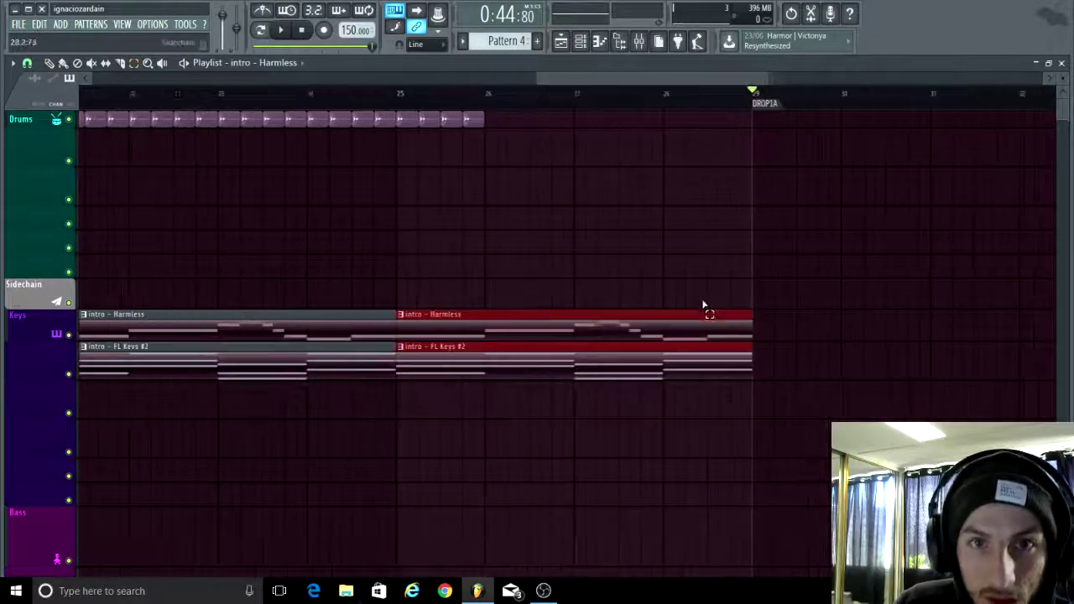
- Duplicate the last Zetta_DrumLoop09 kick on the Drums track repeatedly, beat by beat, until the copies reach bar 28
left_click(471, 120, "ctrl")
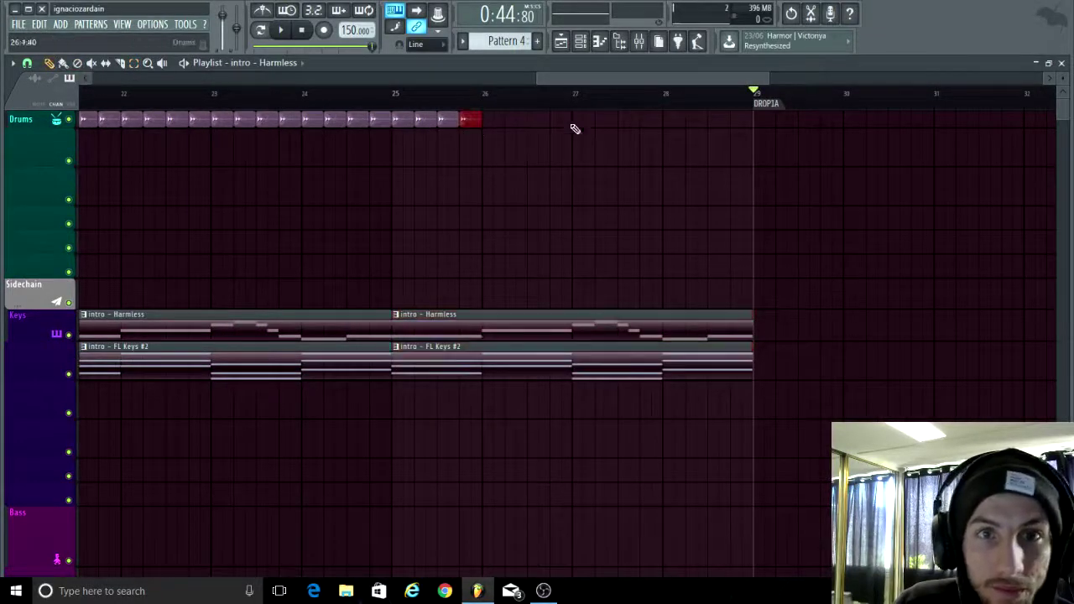
scroll(573, 127, "up", 3)
key("ctrl+b")
key("ctrl+b")
key("ctrl+b")
key("ctrl+b")
key("ctrl+b")
key("ctrl+b")
scroll(847, 167, "up", 1)
scroll(635, 209, "up", 4)
key("ctrl+b")
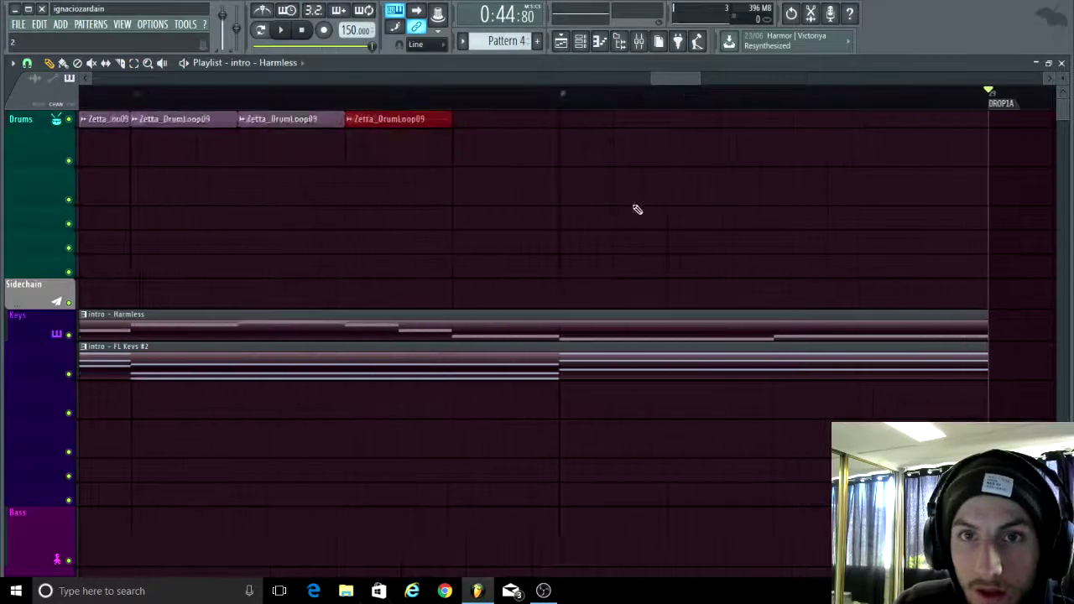
key("ctrl+b")
key("ctrl+b")
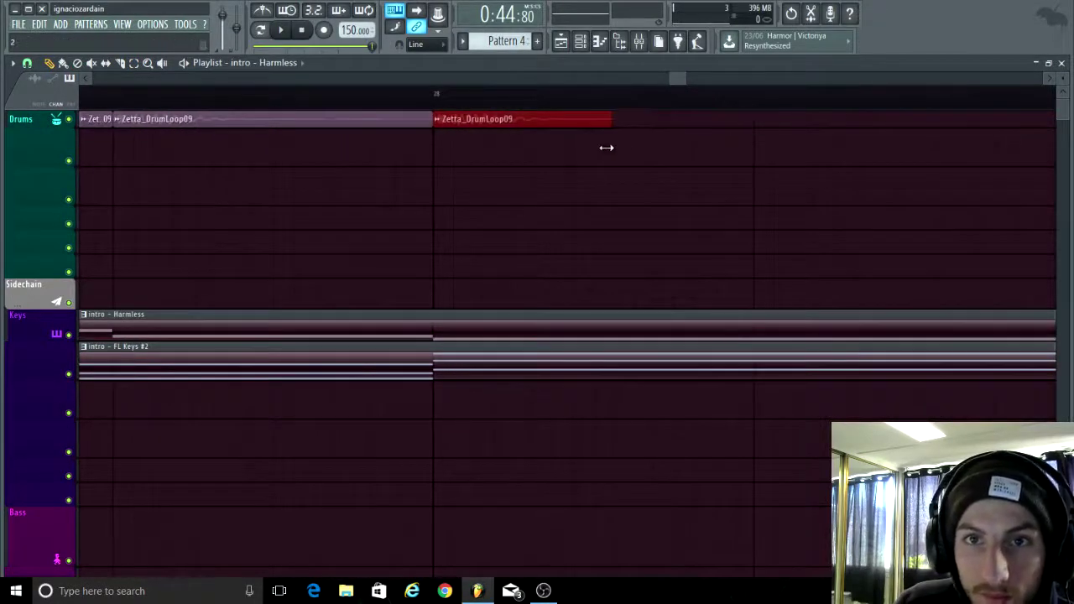
- Shorten the kick at bar 28 to half its length and repeat it up to the DROP1A marker
key("ctrl+b")
scroll(386, 199, "down", 2)
key("ctrl+b")
key("ctrl+b")
scroll(351, 216, "down", 2)
key("ctrl+b")
key("ctrl+b")
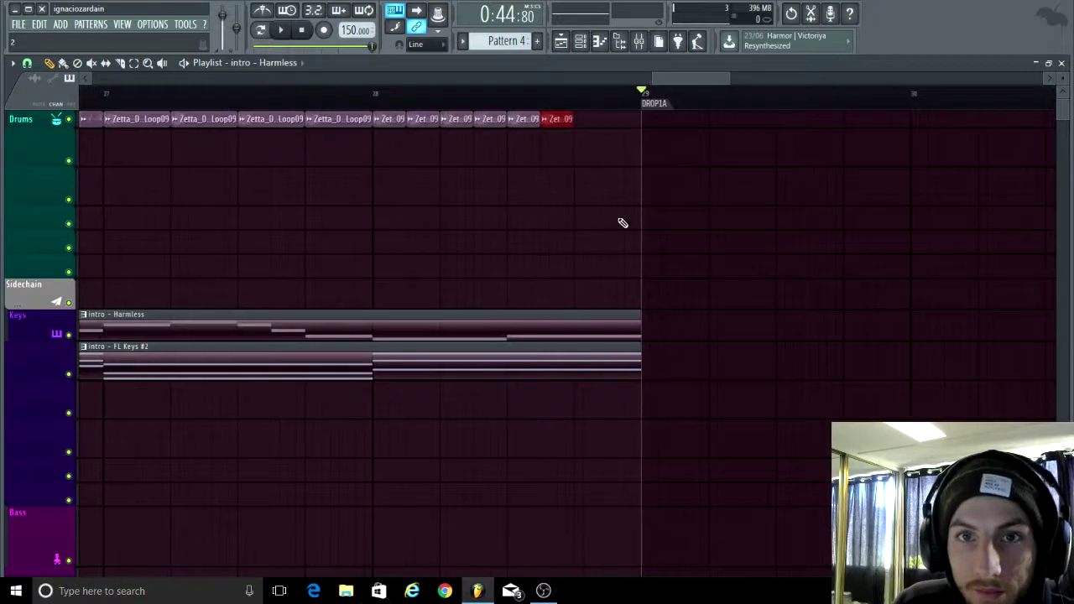
scroll(595, 213, "down", 5)
scroll(745, 266, "down", 3)
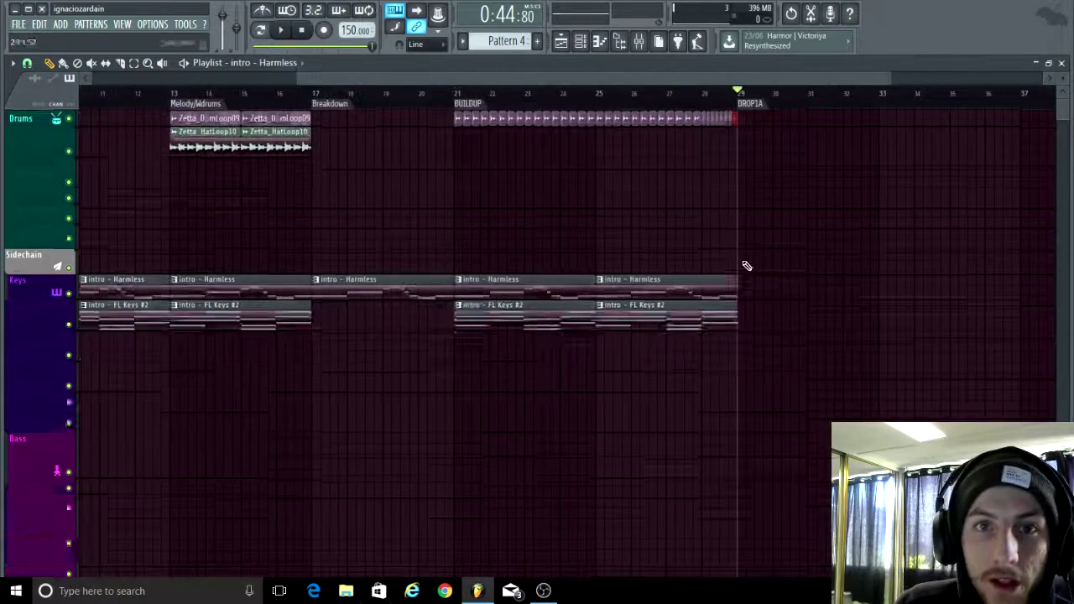
- Review the arrangement's sections from the Intro through Melody, Melody/Wdrums and Breakdown to the BUILDUP
scroll(789, 340, "up", 3)
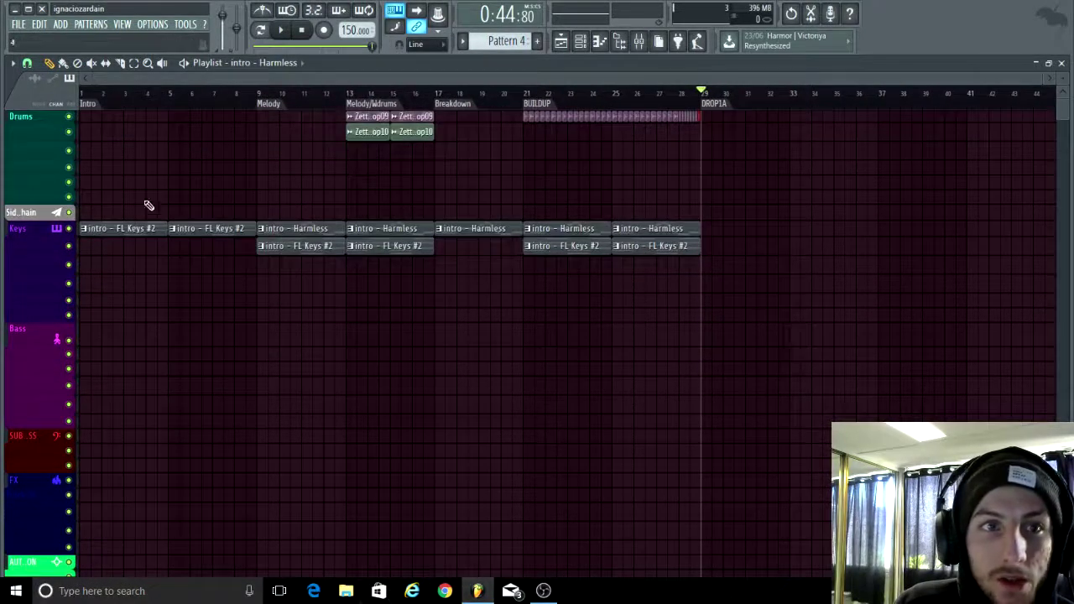
scroll(89, 192, "up", 3)
scroll(95, 199, "up", 3)
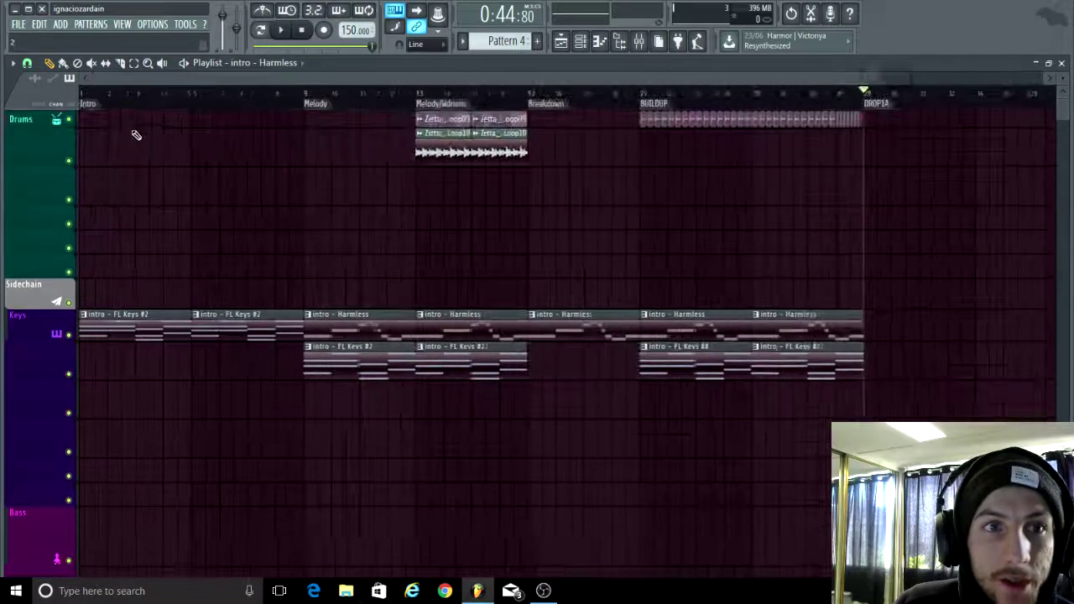
scroll(158, 175, "up", 4)
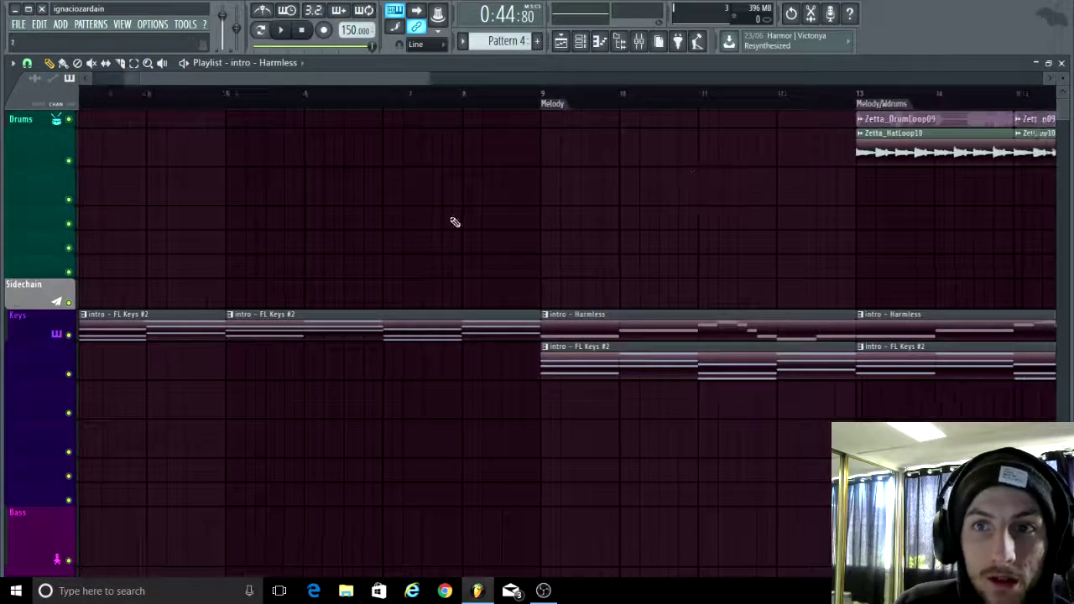
scroll(455, 223, "down", 3)
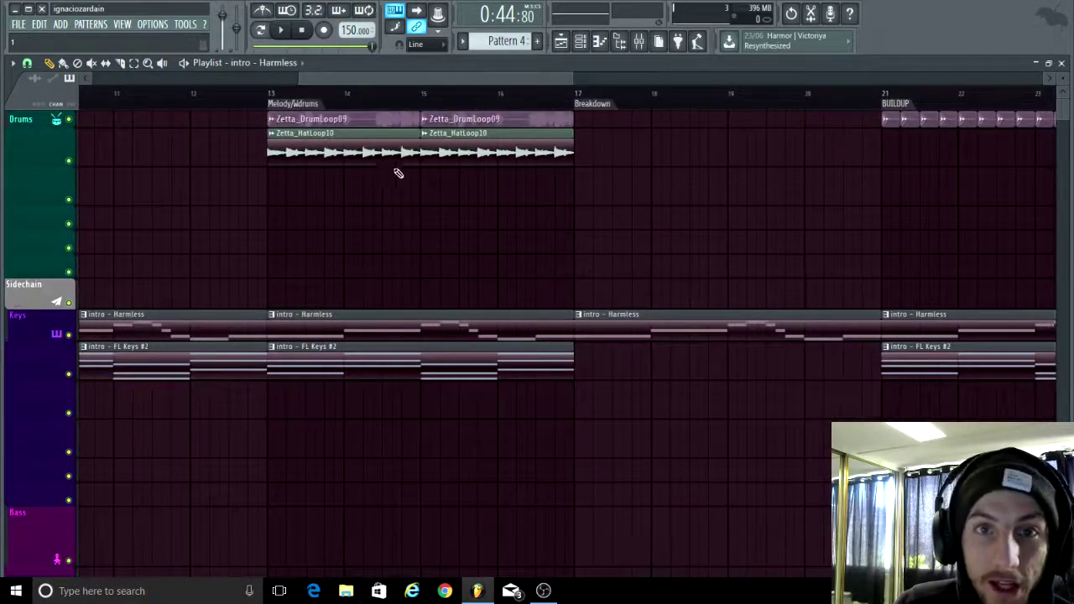
scroll(398, 174, "down", 2)
scroll(604, 227, "up", 6)
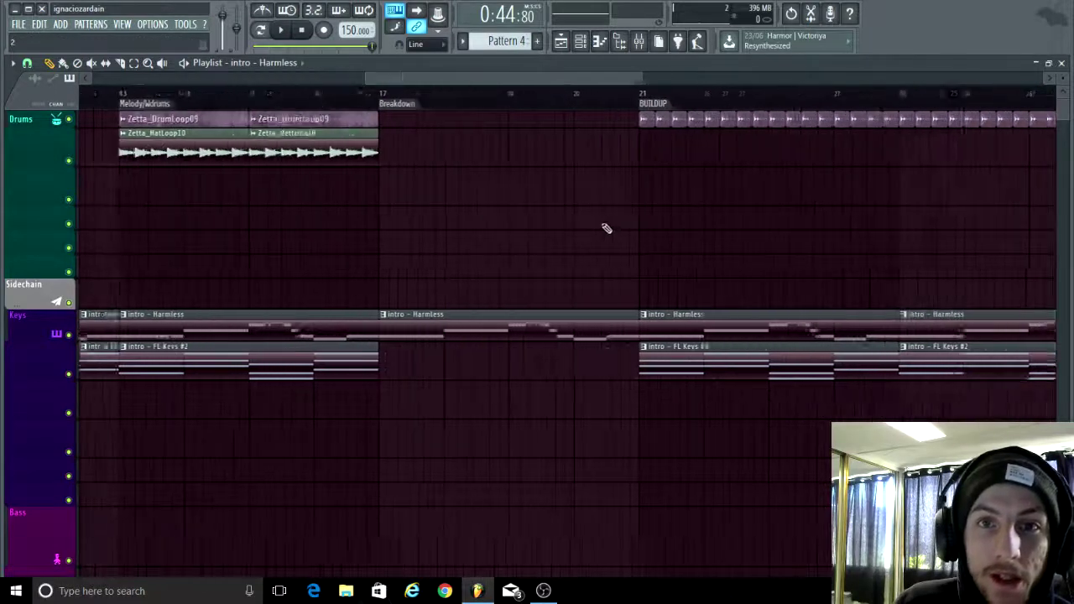
scroll(695, 202, "down", 5)
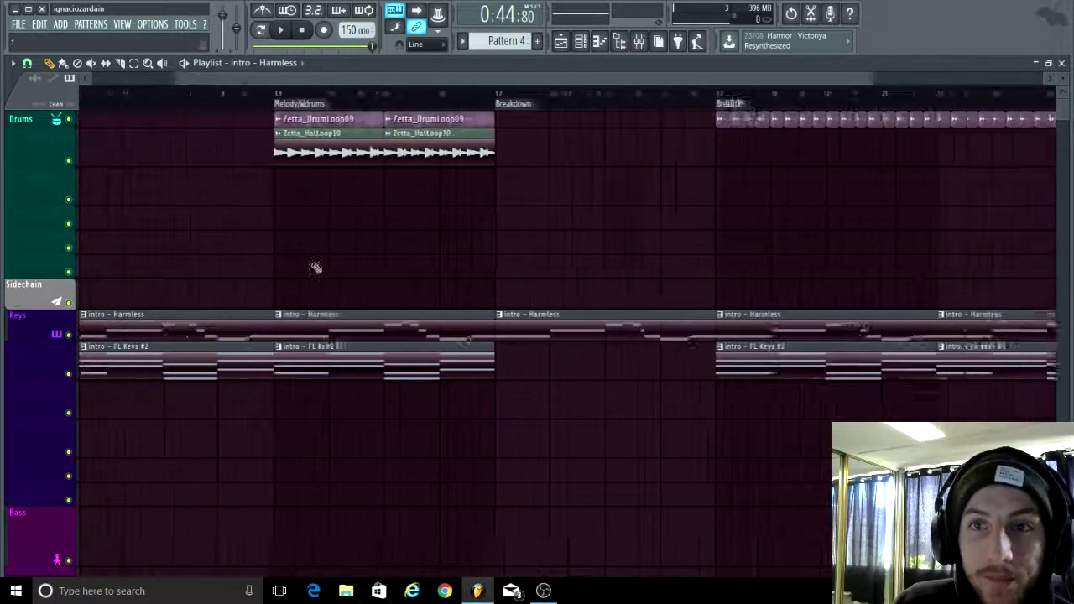
- Play from bar 19 into the BUILDUP, skip ahead to bar 25 and follow the kicks towards DROP1A before stopping
left_click(188, 93)
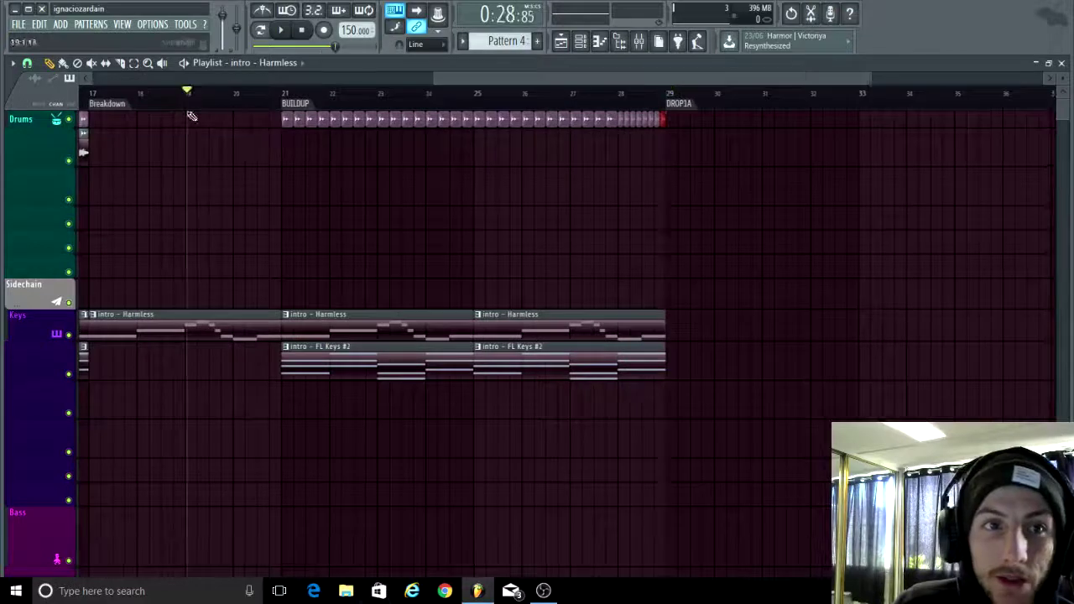
key("space")
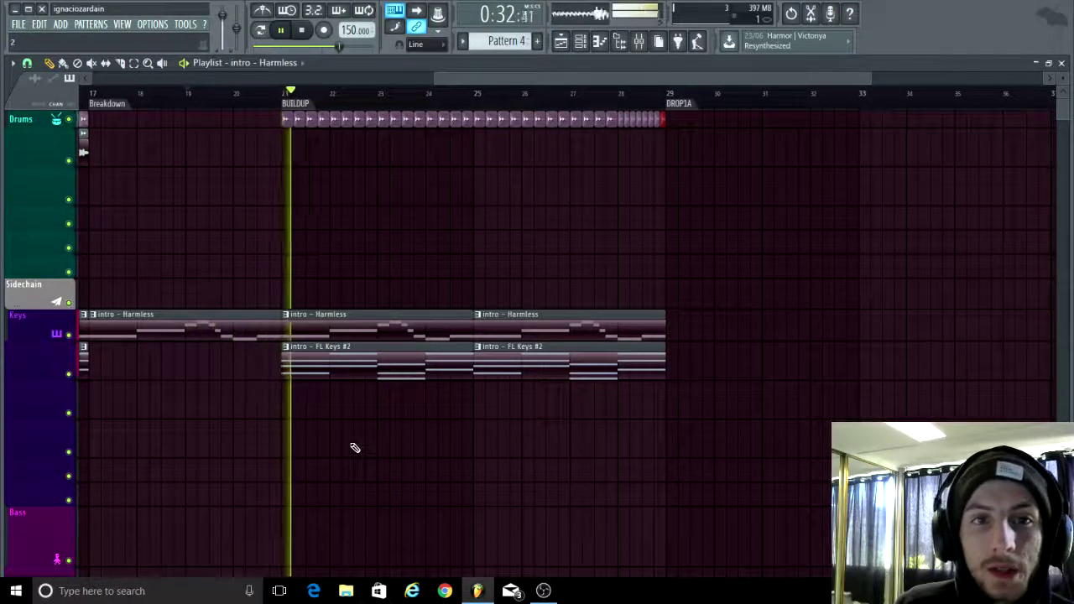
left_click(487, 94)
scroll(712, 192, "up", 3, "ctrl")
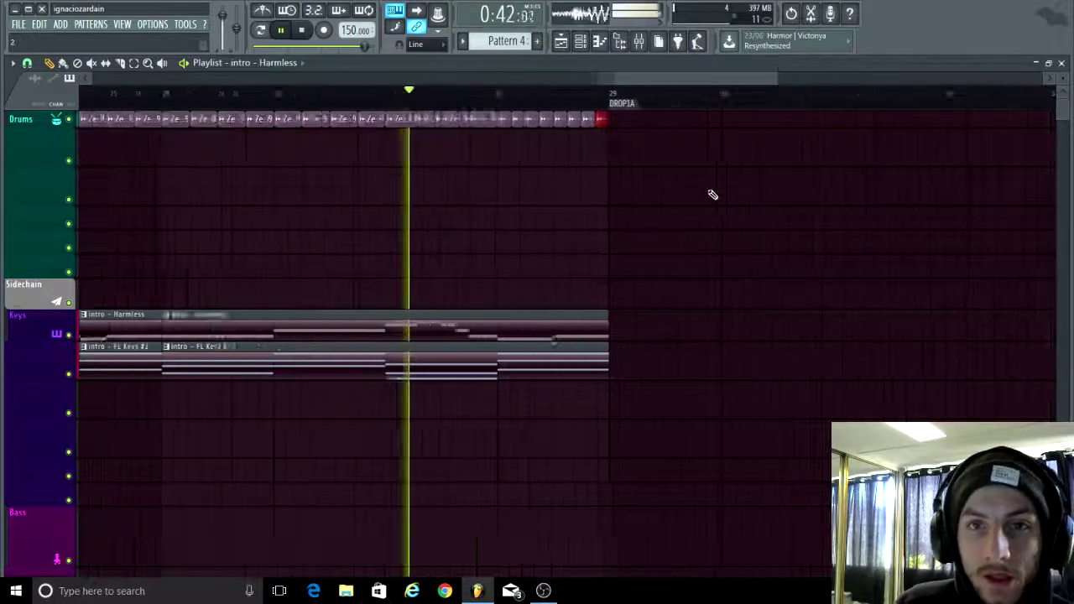
scroll(659, 204, "up", 3, "ctrl")
scroll(554, 186, "up", 6, "ctrl")
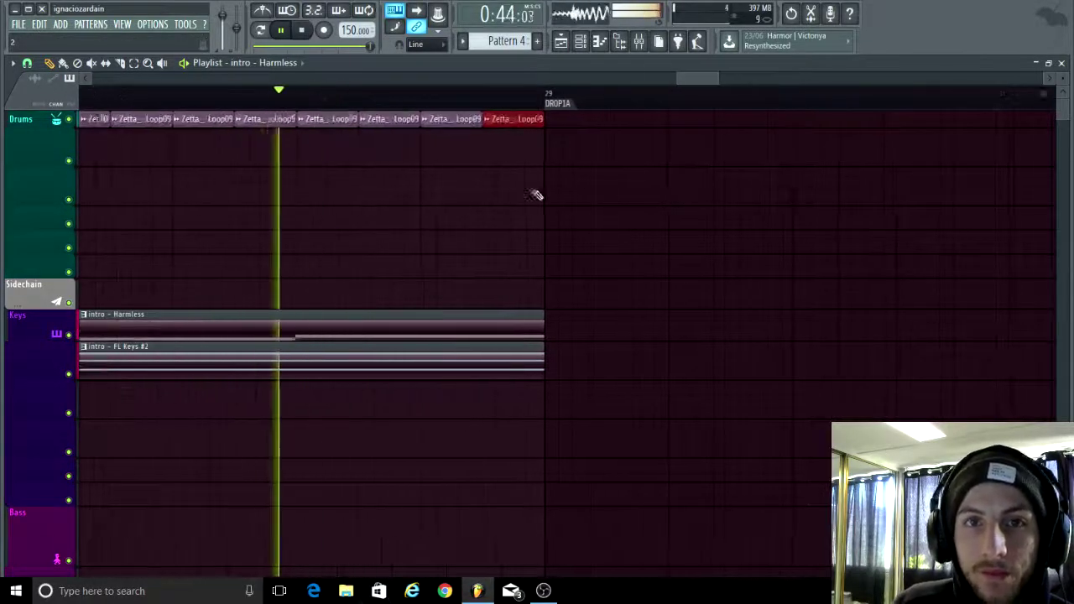
key("space")
- Play from the middle of bar 28 across the DROP1A marker and stop playback
scroll(475, 233, "down", 4, "ctrl")
left_click(345, 93)
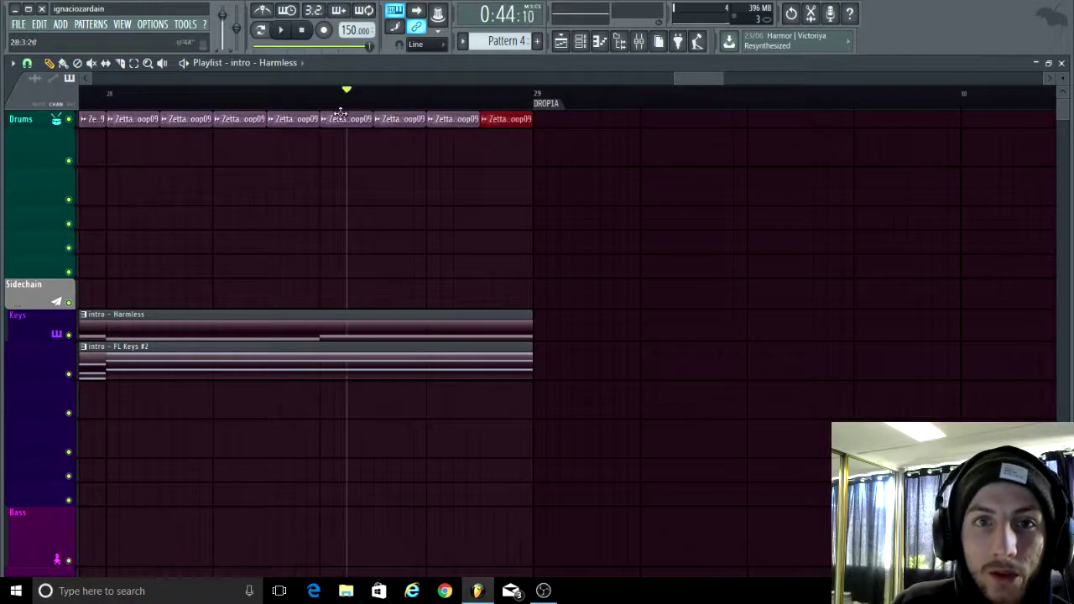
key("space")
scroll(378, 235, "down", 4)
scroll(374, 251, "down", 4, "ctrl")
scroll(469, 353, "up", 4)
key("space")
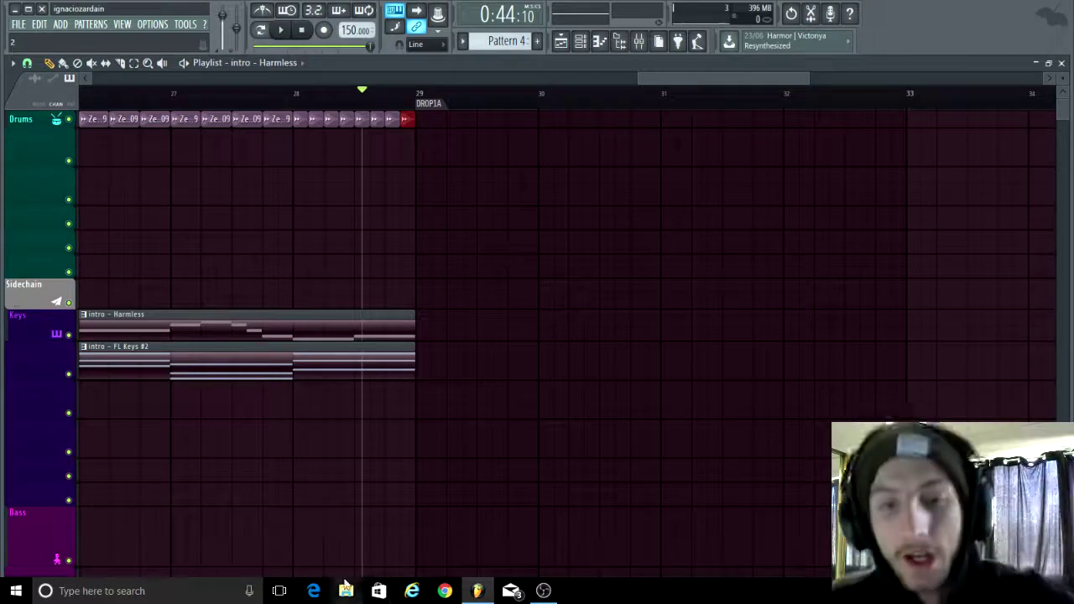
- Switch to OBS to check the running recording, and minimise it to return to the playlist
left_click(544, 590)
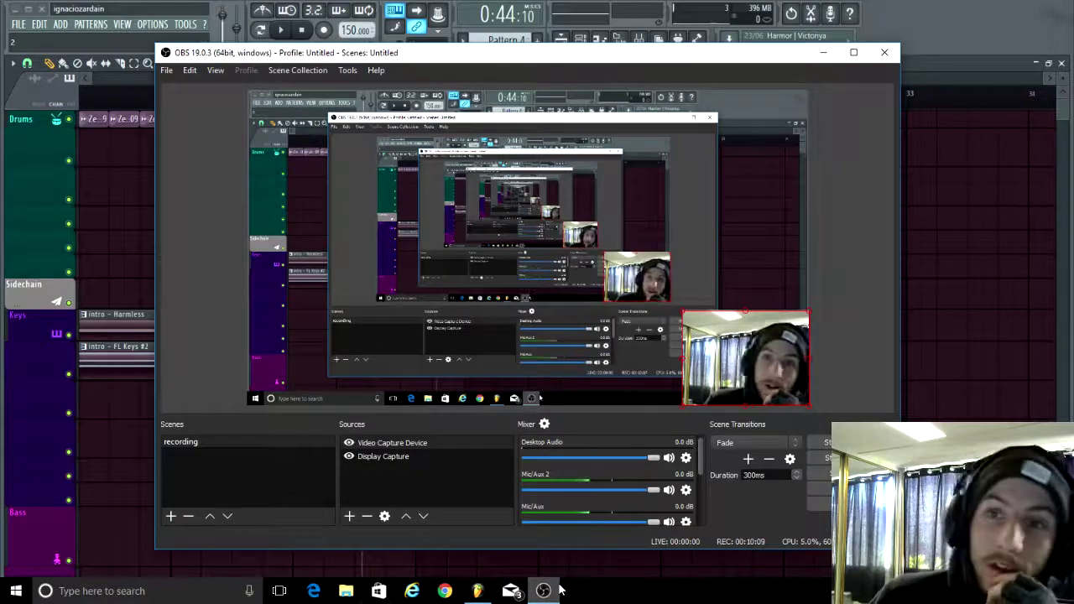
left_click(824, 55)
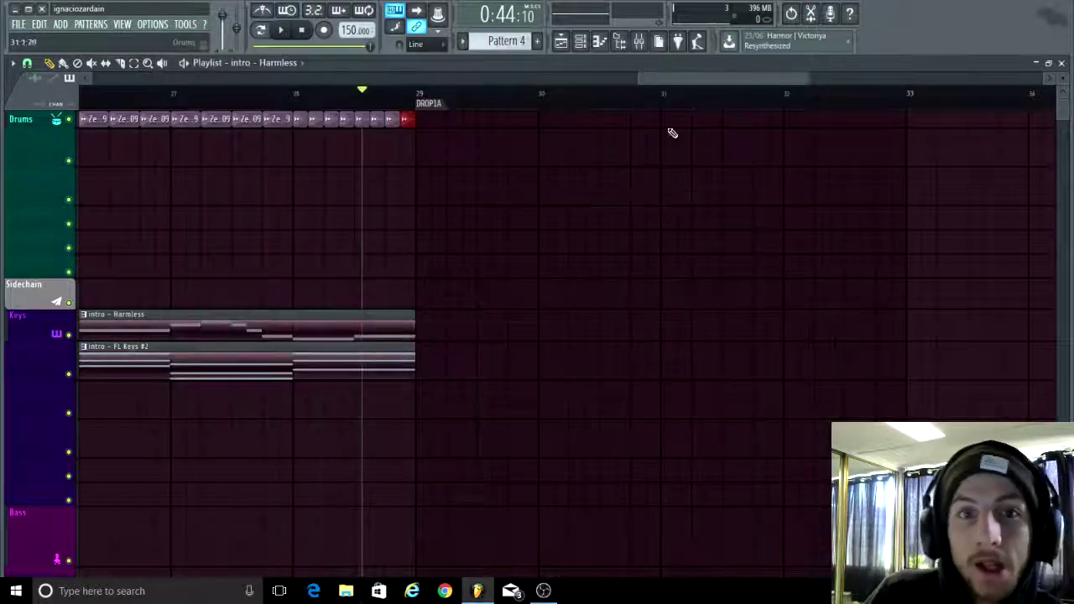
- Duplicate the BUILDUP's intro - Harmless and intro - FL Keys #2 clips into bars 29 to 36, starting at DROP1A
scroll(491, 209, "down", 5)
scroll(583, 307, "up", 5)
scroll(581, 308, "down", 1)
scroll(570, 315, "down", 4)
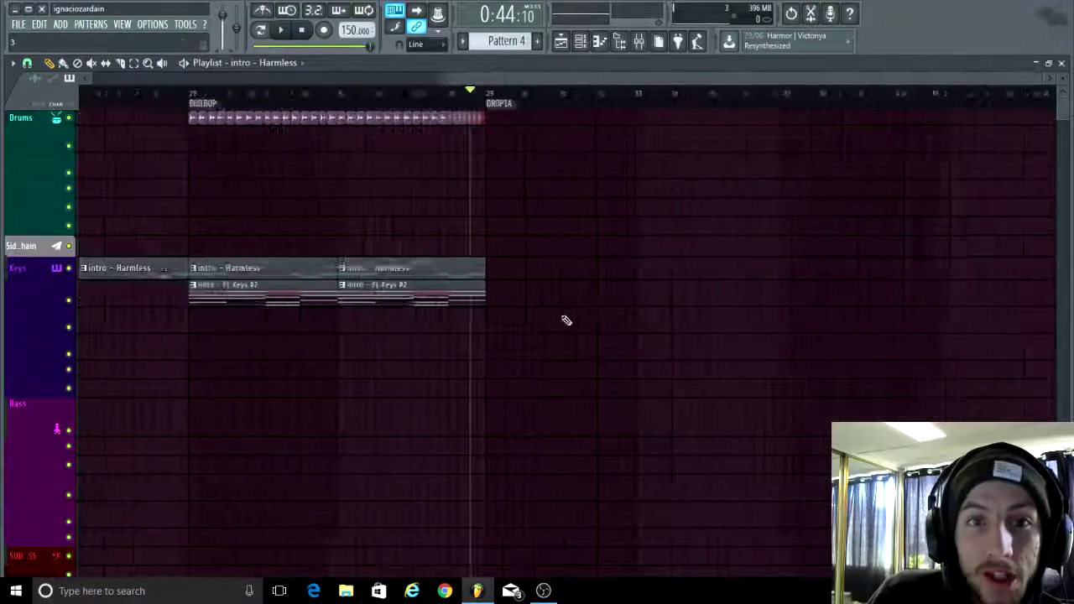
scroll(565, 319, "up", 3)
left_click(136, 67)
scroll(419, 329, "up", 3)
scroll(477, 336, "down", 2)
left_click_drag(492, 333, 281, 195)
scroll(267, 195, "down", 3)
scroll(532, 385, "down", 2)
scroll(656, 369, "up", 1)
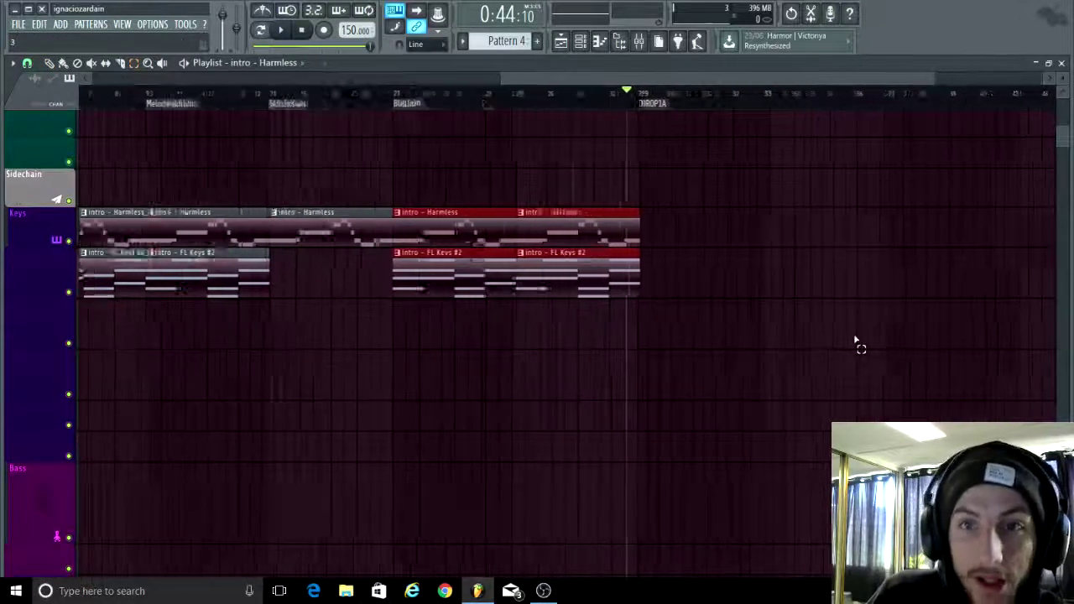
key("ctrl+b")
scroll(839, 348, "up", 2)
scroll(479, 422, "down", 2)
scroll(856, 327, "up", 1)
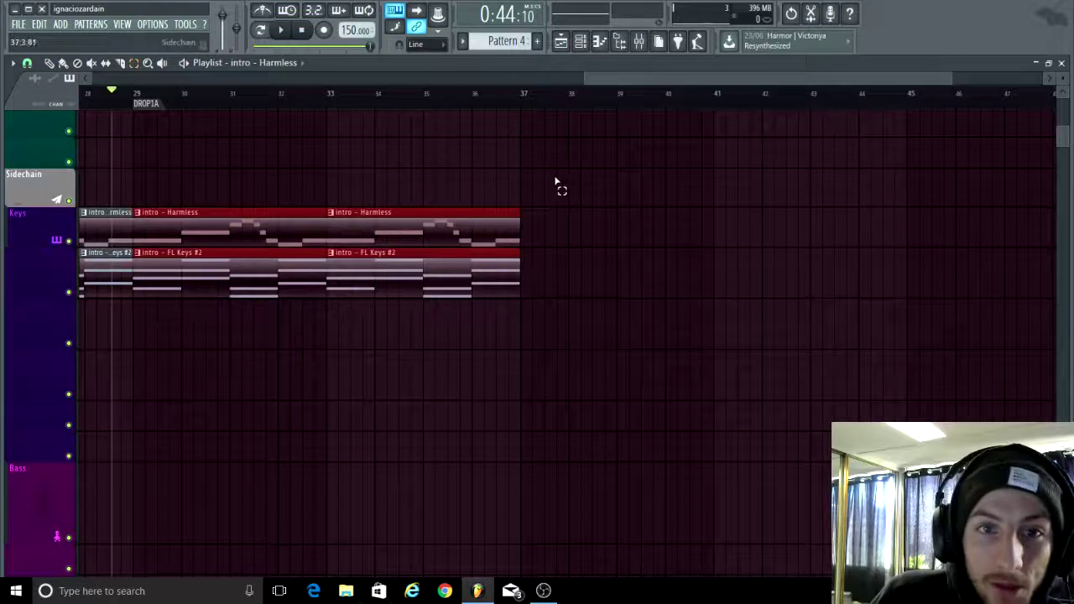
- Duplicate the drop's key clips again into bars 37 to 44 and delete the copies in bars 41 to 44
scroll(659, 268, "up", 1)
key("ctrl+b")
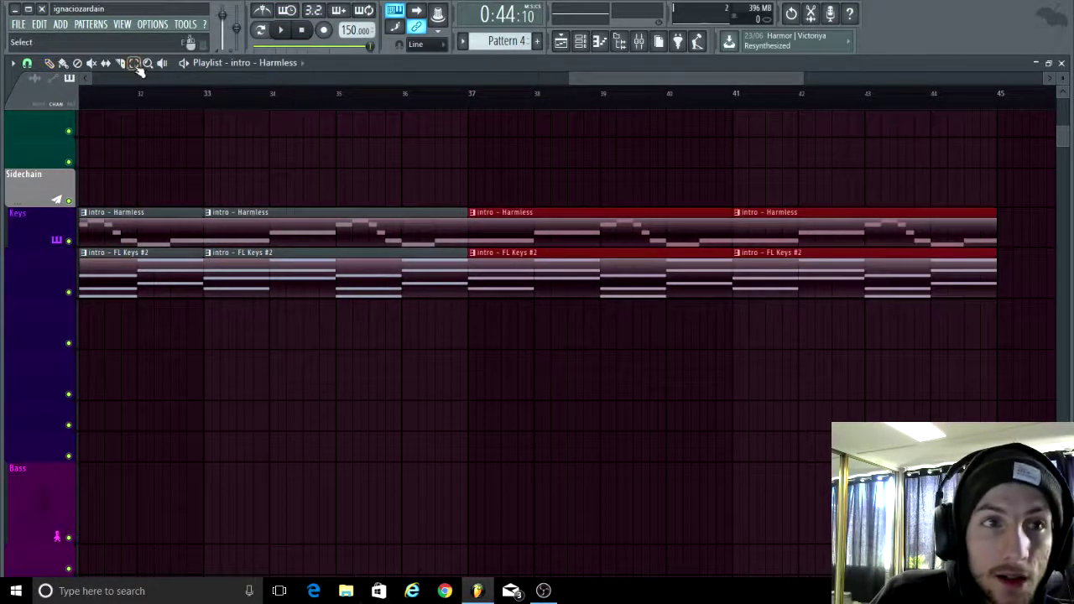
scroll(1010, 180, "up", 1)
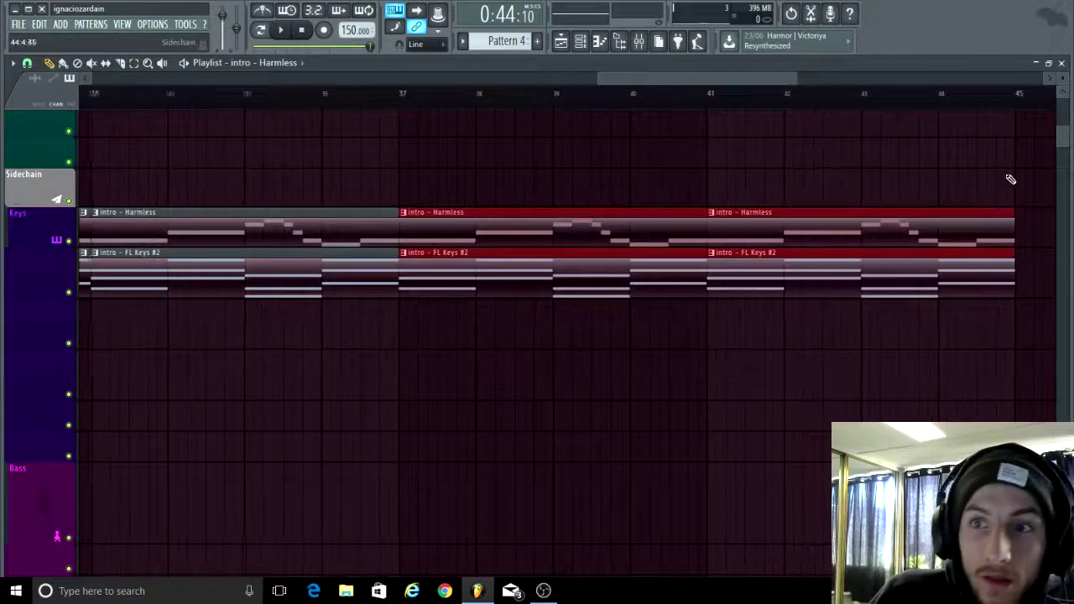
right_click(839, 180)
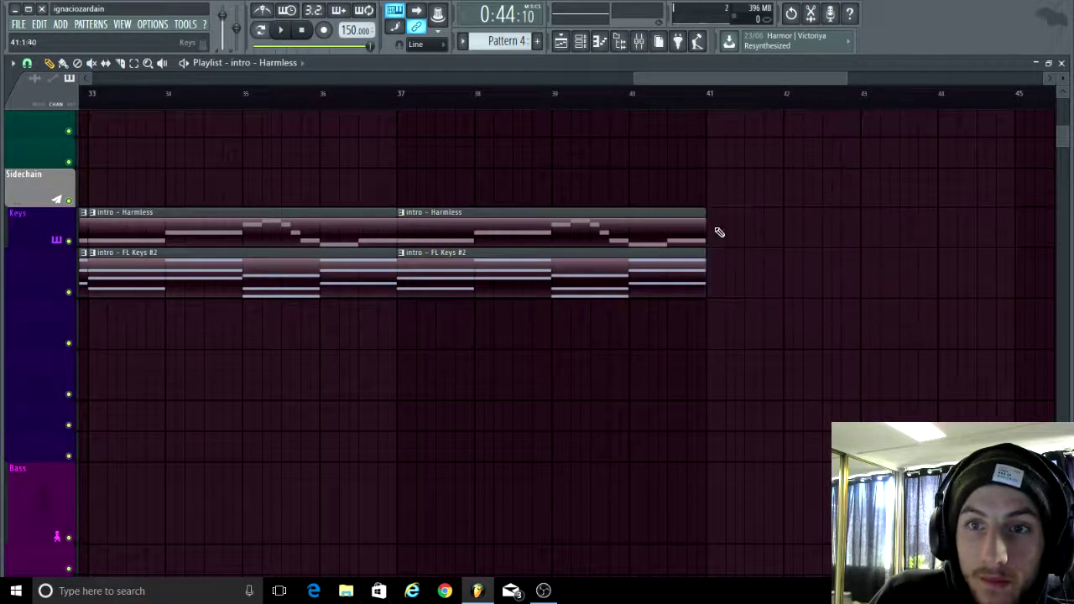
- Trim the intro - Harmless and intro - FL Keys #2 clips at bar 37 so both end at bar 39
left_click_drag(707, 209, 558, 232)
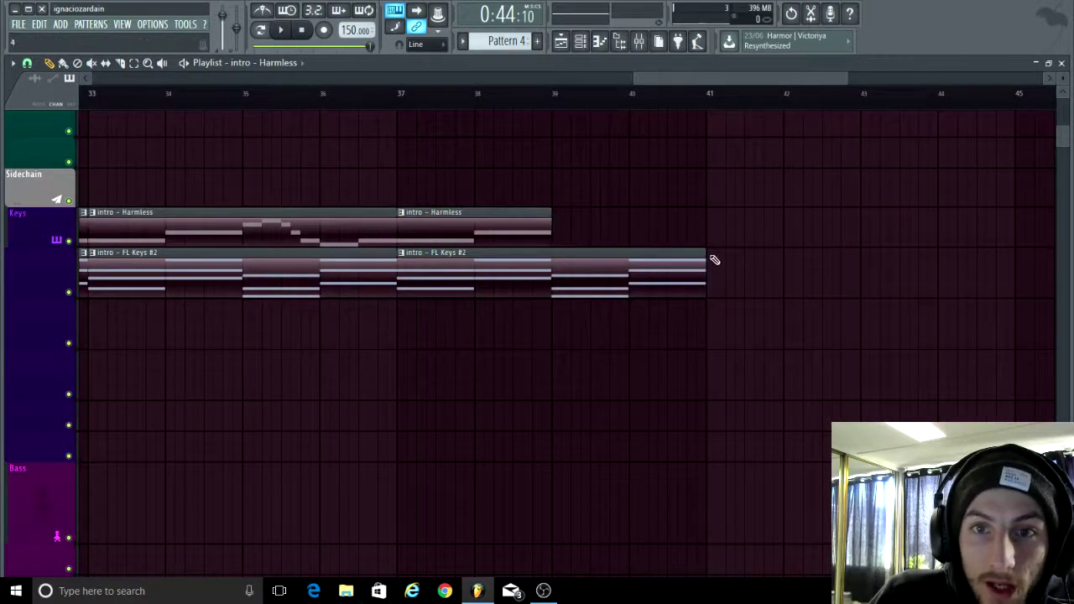
left_click_drag(707, 256, 552, 280)
scroll(498, 333, "up", 4)
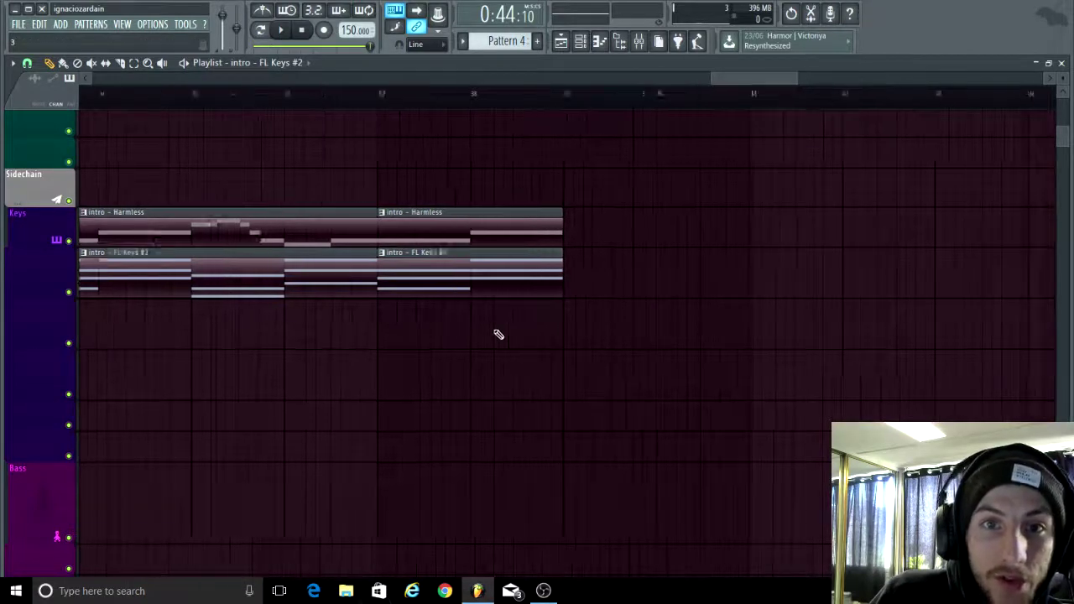
- Duplicate the intro - Harmless and intro - FL Keys #2 clips of bars 29 to 36 and move the copies to start at bar 39
scroll(763, 240, "down", 8)
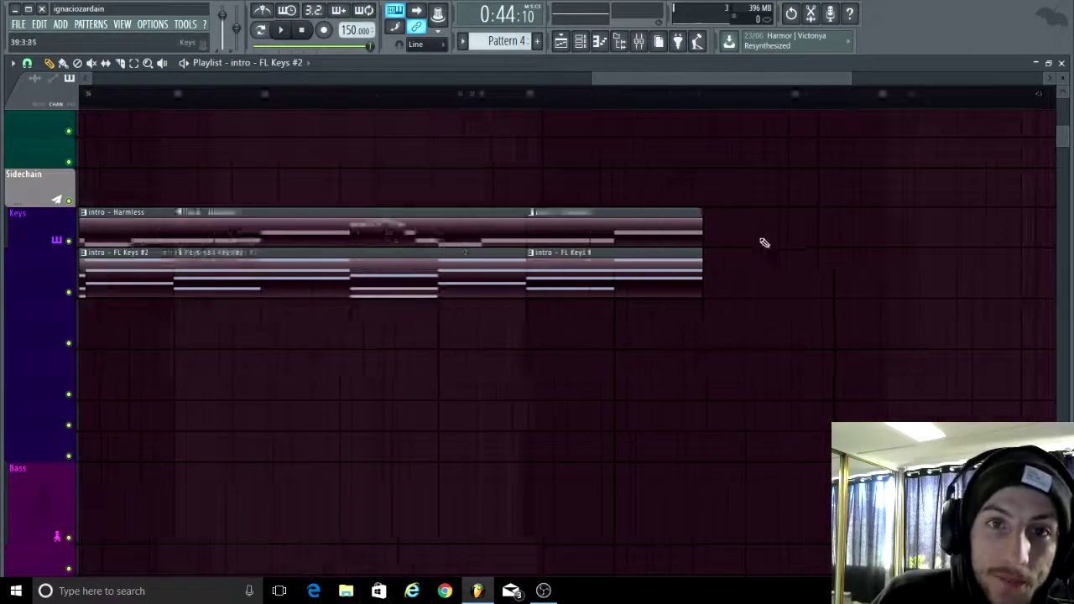
scroll(713, 384, "up", 5)
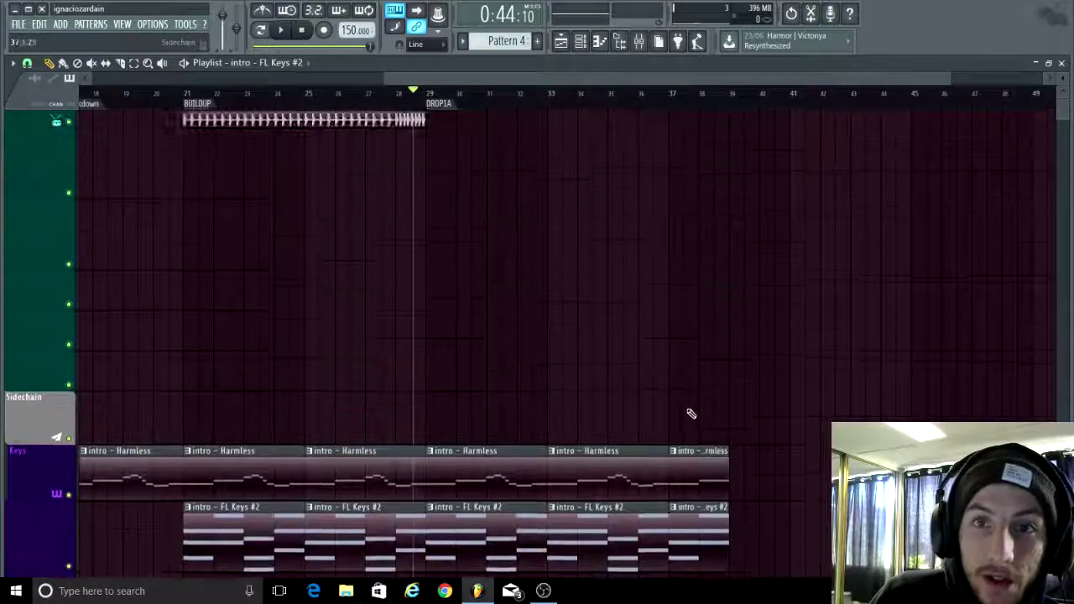
scroll(686, 411, "up", 4)
scroll(631, 371, "down", 4)
scroll(649, 422, "up", 2)
scroll(652, 422, "down", 3)
scroll(654, 421, "up", 2)
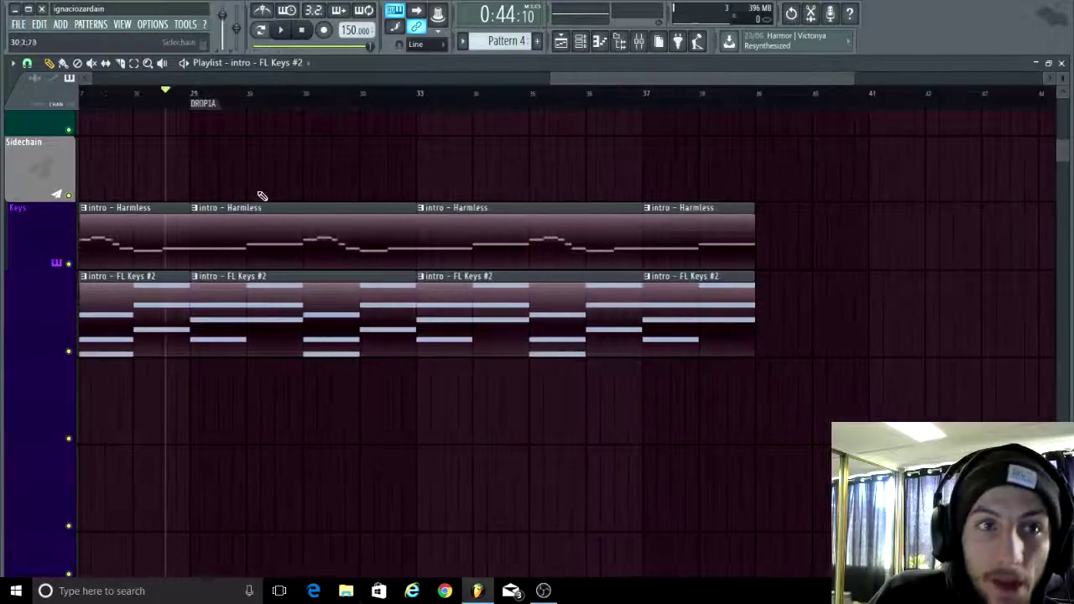
scroll(324, 307, "down", 5)
left_click_drag(480, 446, 322, 201)
key("ctrl+b")
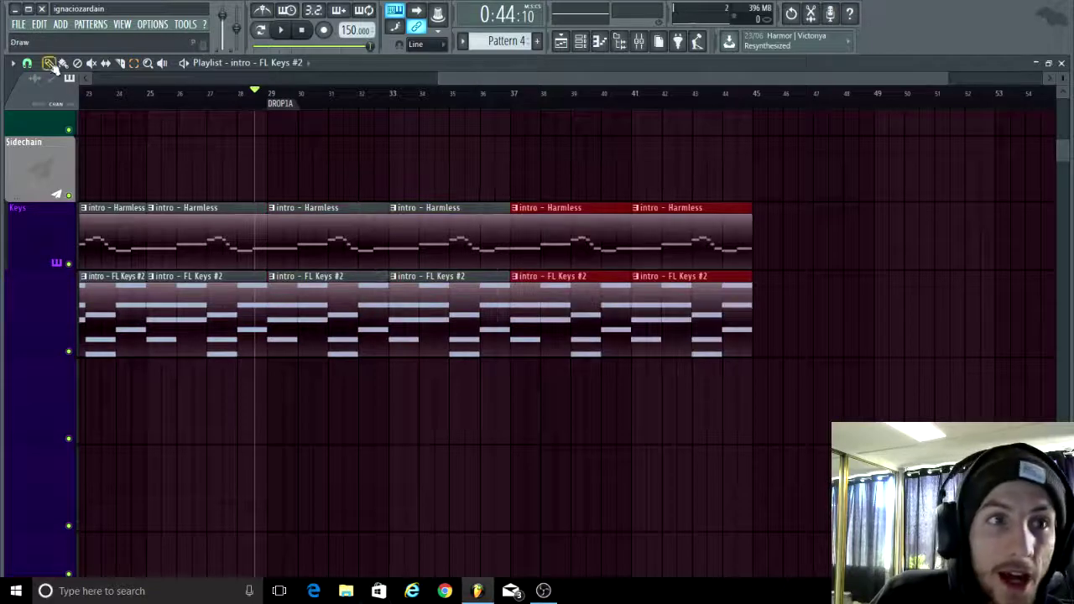
scroll(546, 223, "up", 3)
left_click_drag(546, 224, 652, 218)
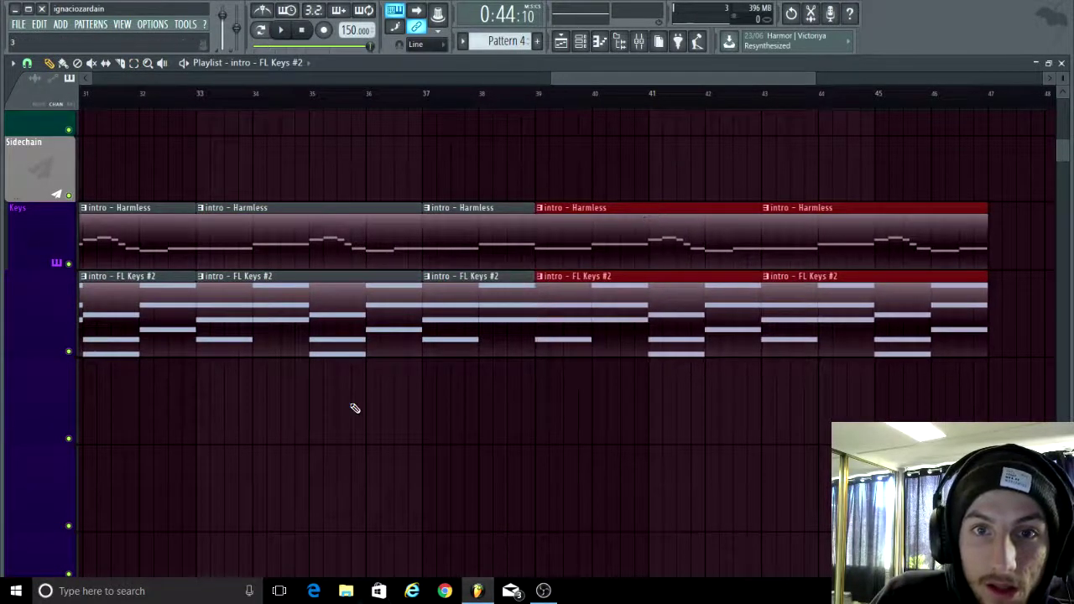
- Duplicate the two-bar intro - Harmless and intro - FL Keys #2 clips at bar 37 and move the copies to bar 47
scroll(355, 409, "down", 2)
scroll(874, 309, "up", 2)
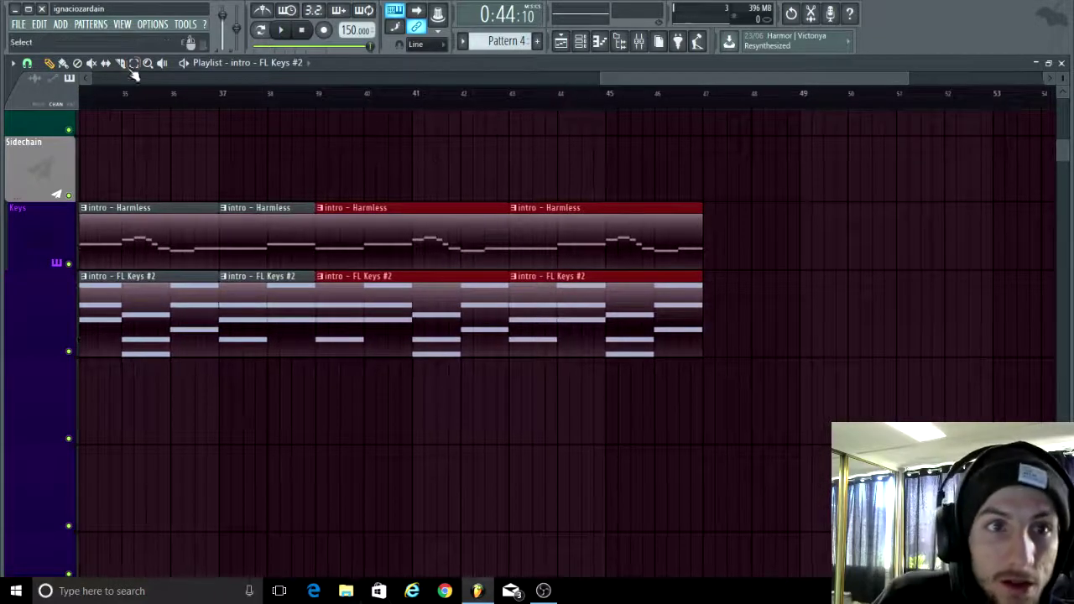
left_click_drag(271, 391, 247, 183)
key("ctrl+b")
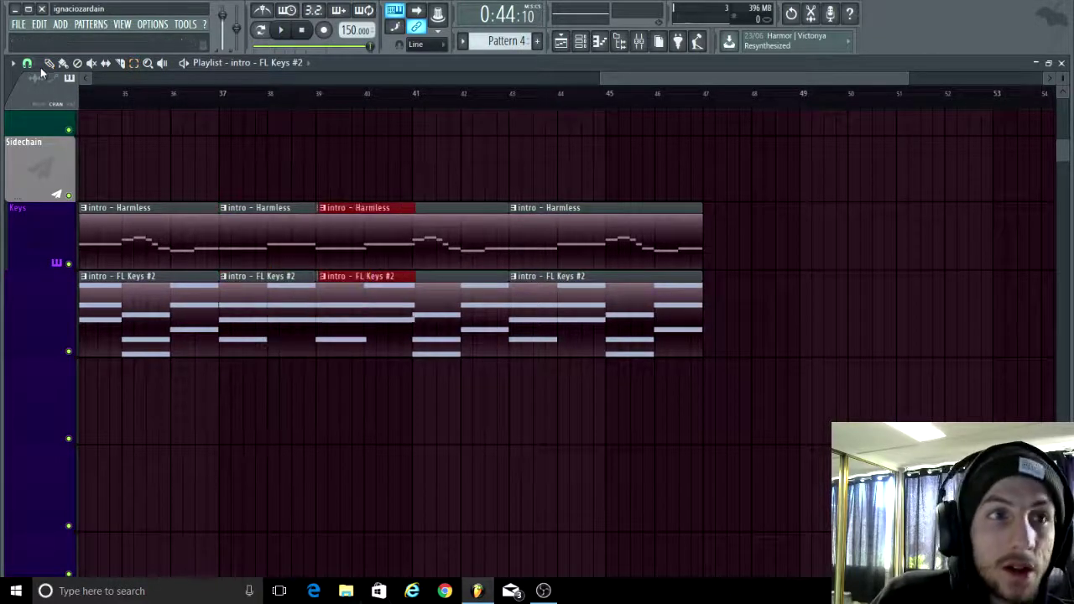
left_click_drag(333, 238, 752, 178)
scroll(729, 240, "up", 8)
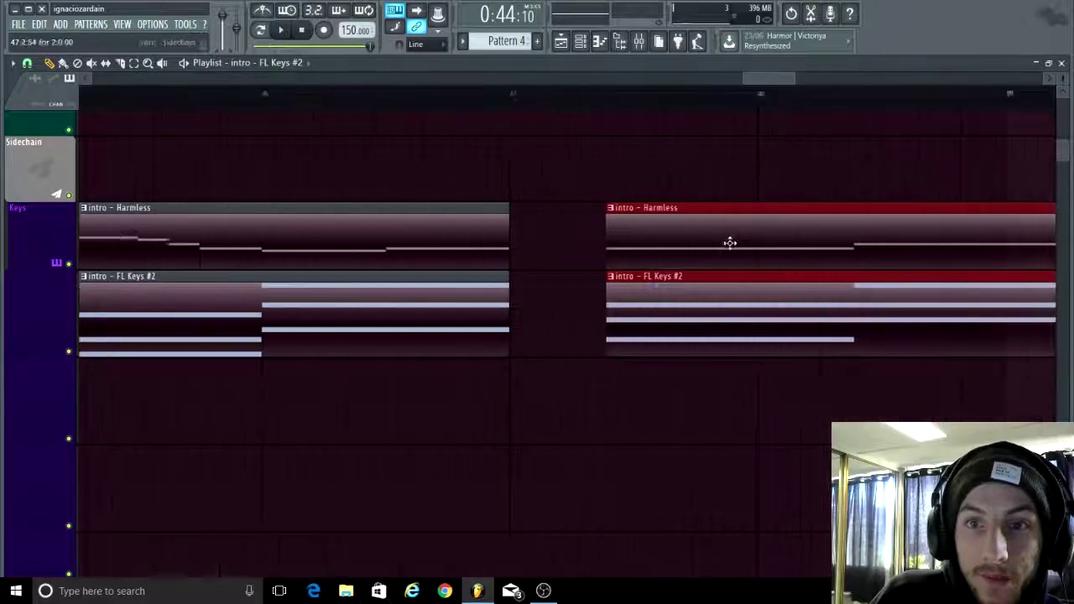
scroll(717, 439, "down", 8)
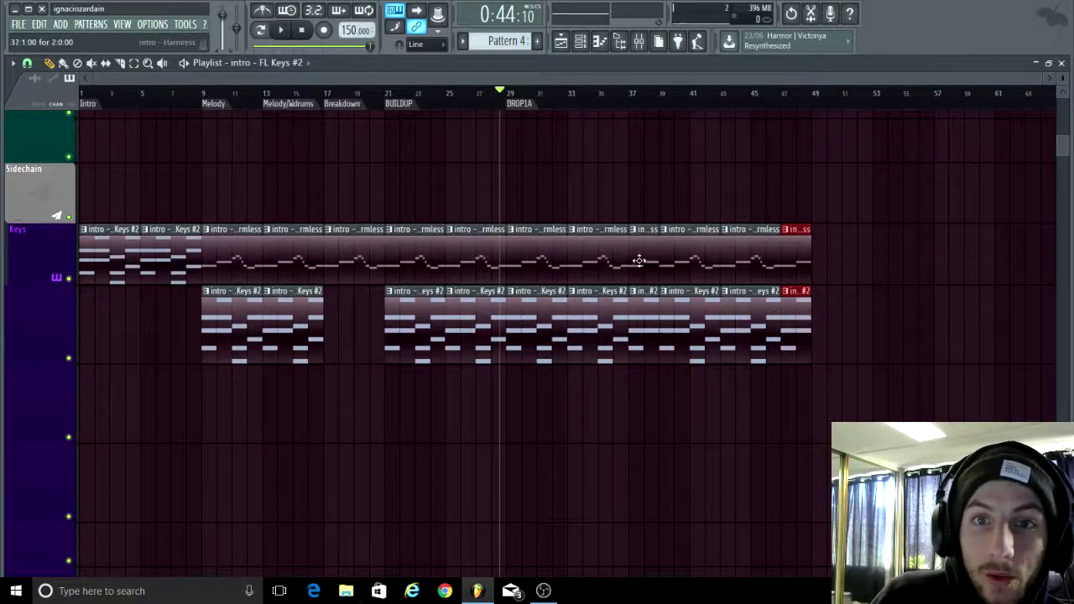
- Add a time marker named DROP1B at bar 49, where the extended key clips end
scroll(949, 358, "up", 5)
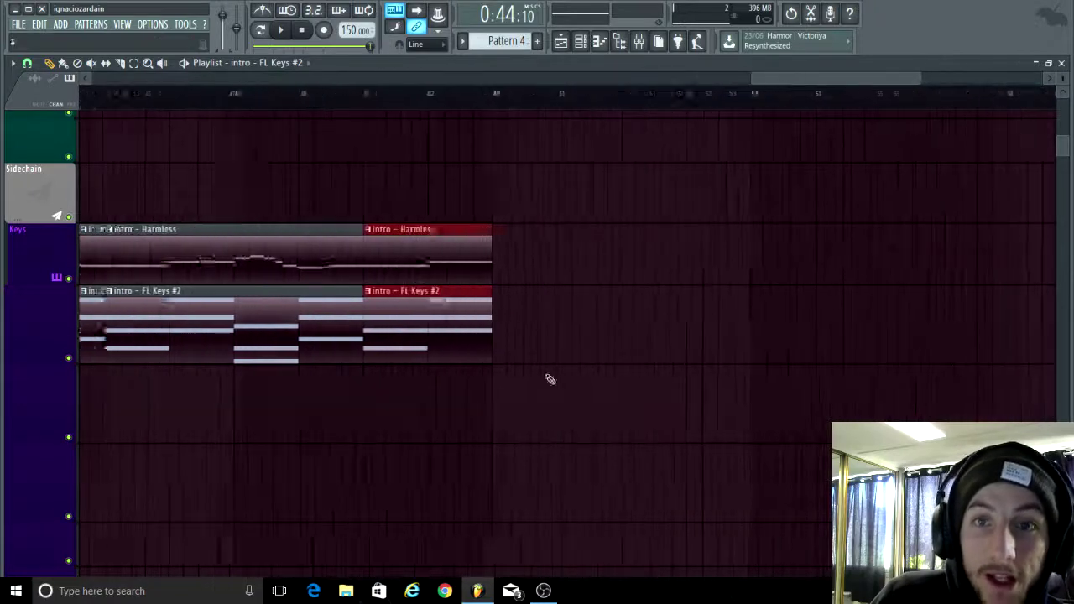
scroll(649, 199, "down", 4)
scroll(669, 130, "up", 5)
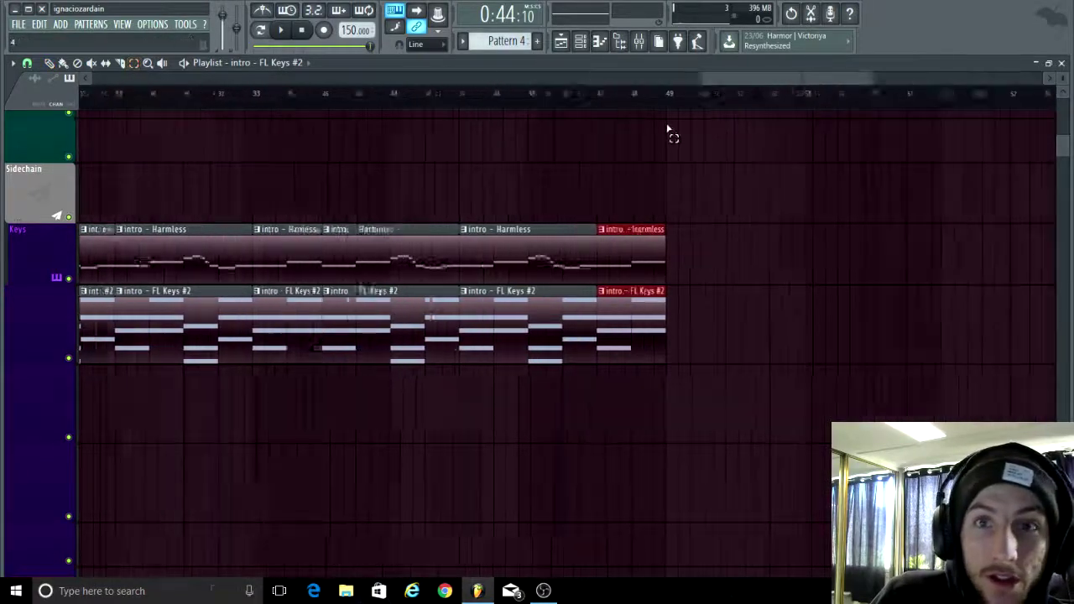
left_click_drag(663, 106, 876, 139)
key("alt+t")
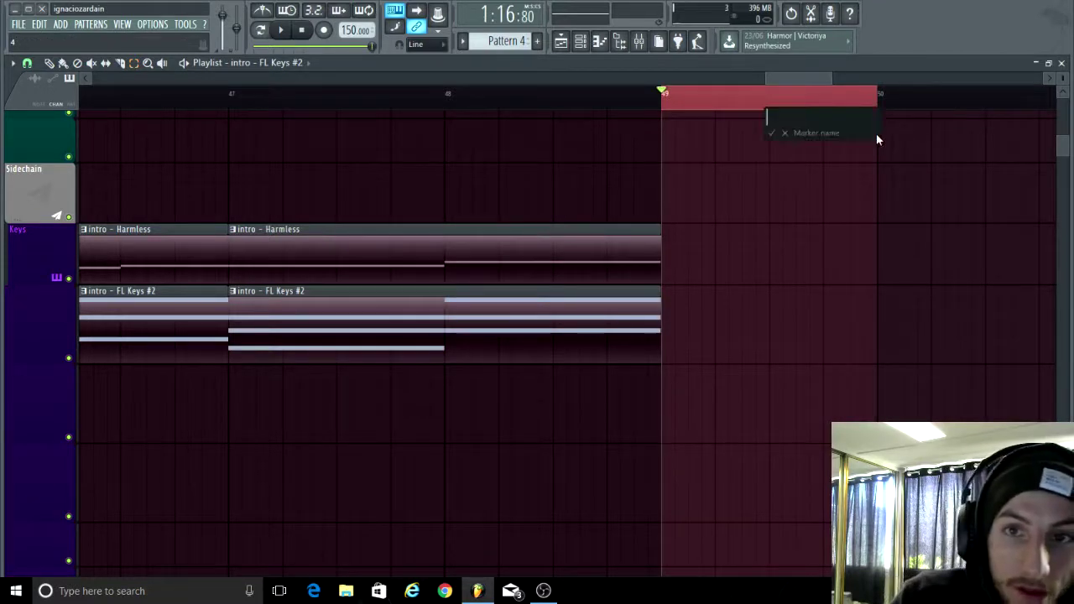
type("DROP1B")
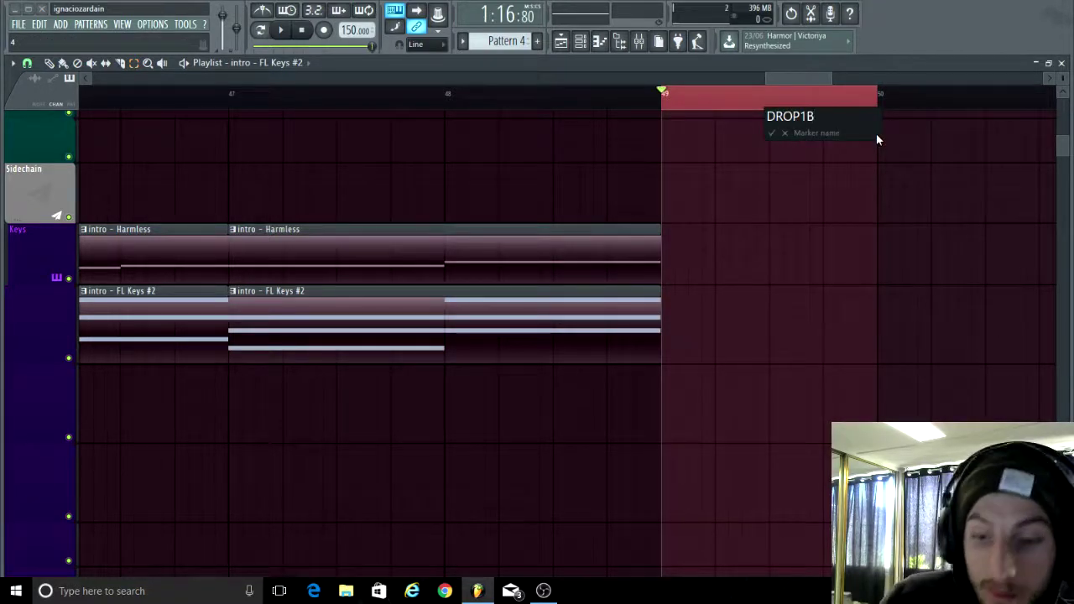
key("Return")
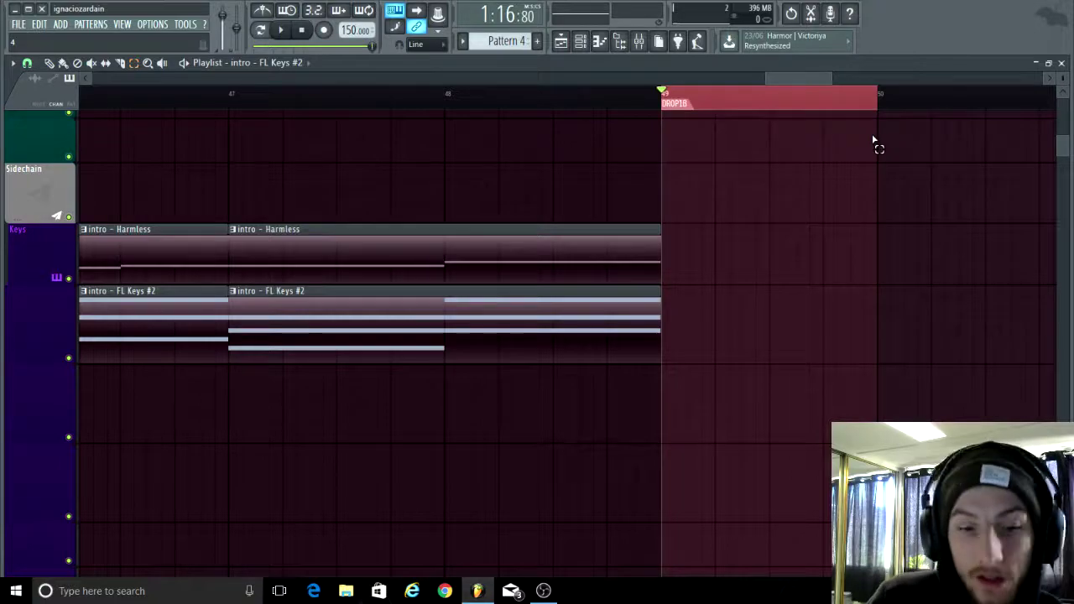
- Examine the arrangement from the Intro to the DROP1B marker, comparing the lengths of the marked sections
scroll(702, 232, "down", 6)
scroll(671, 159, "down", 2)
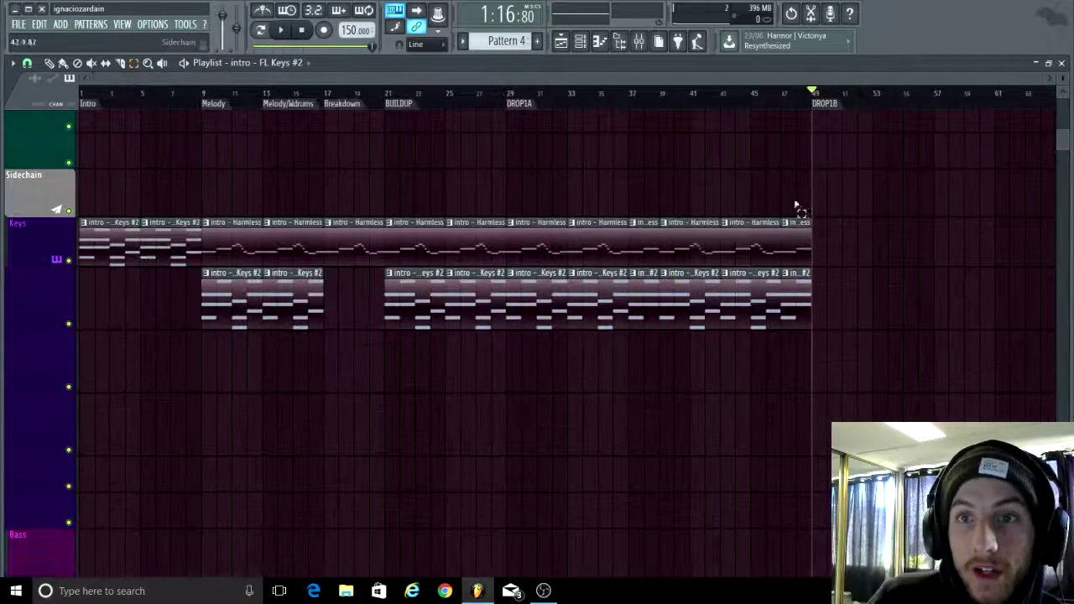
scroll(978, 202, "up", 4)
scroll(739, 230, "down", 4)
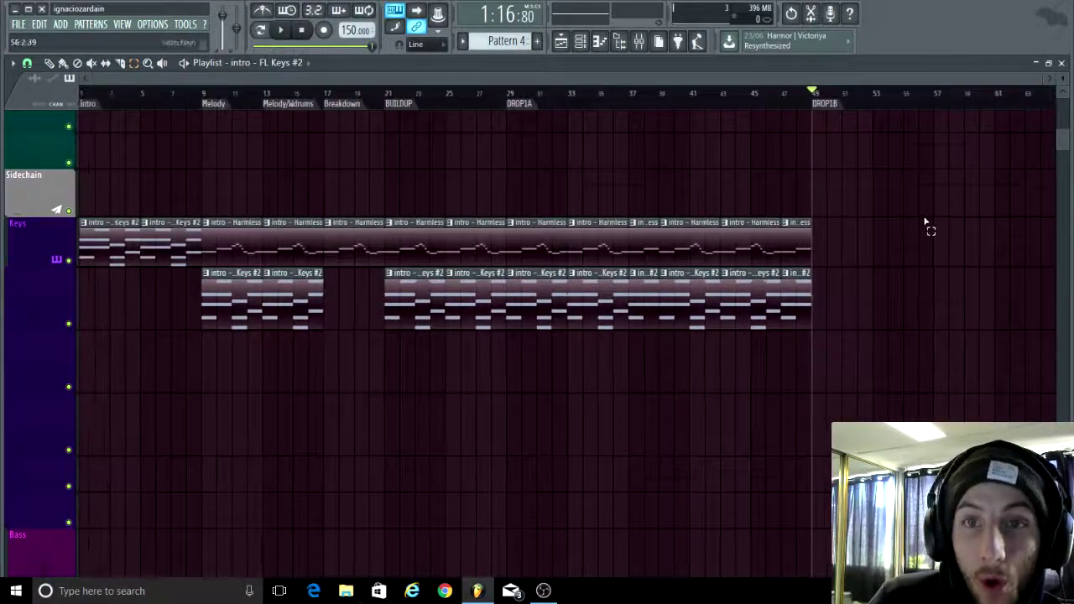
scroll(928, 228, "down", 3)
scroll(930, 231, "up", 4)
scroll(930, 229, "up", 1)
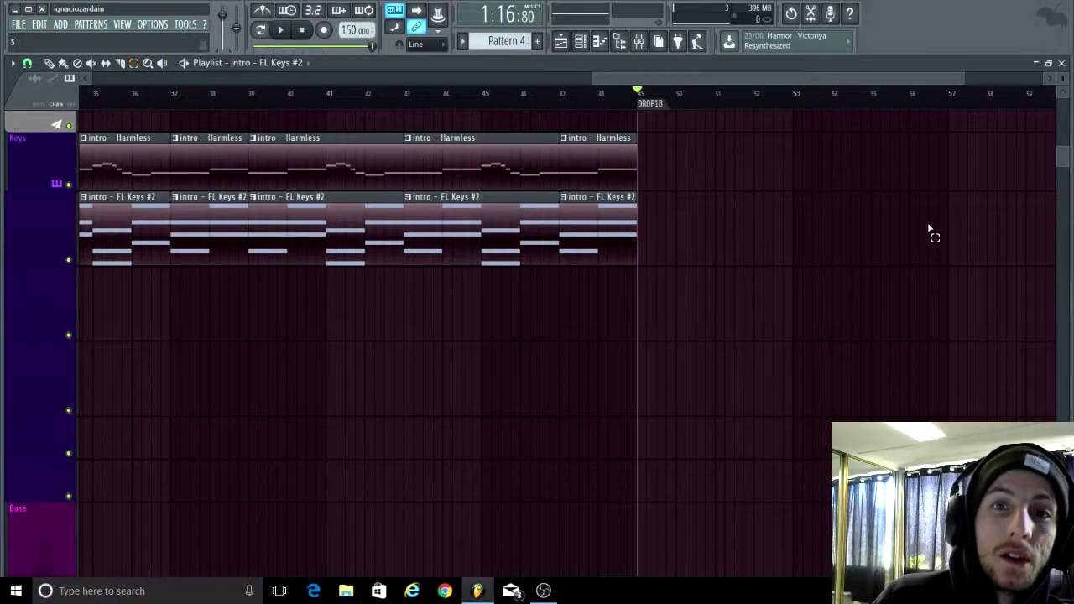
scroll(930, 229, "down", 4)
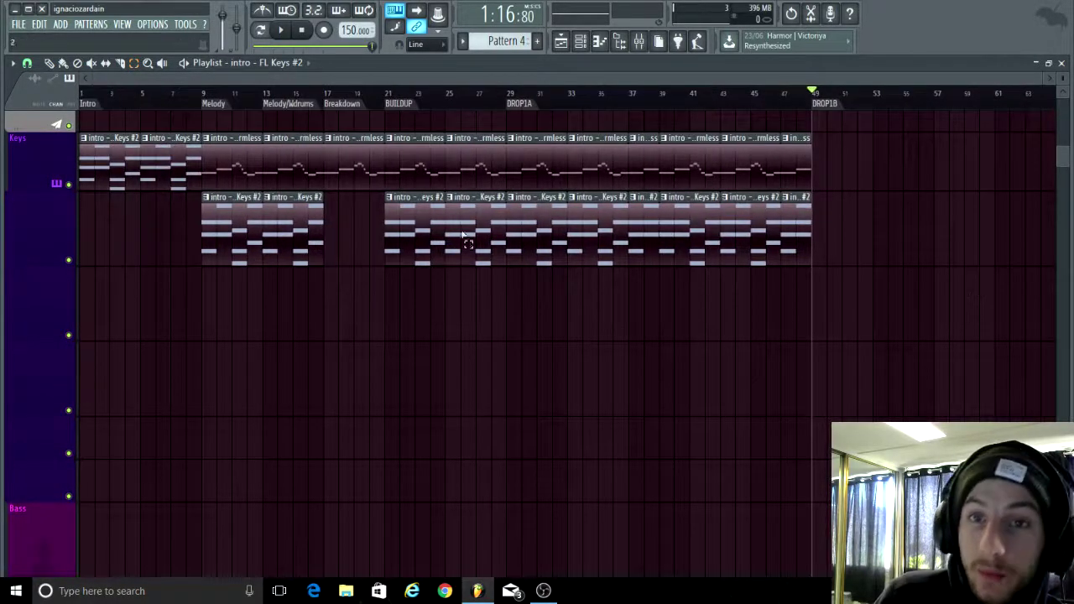
scroll(479, 260, "up", 2)
scroll(336, 271, "down", 2)
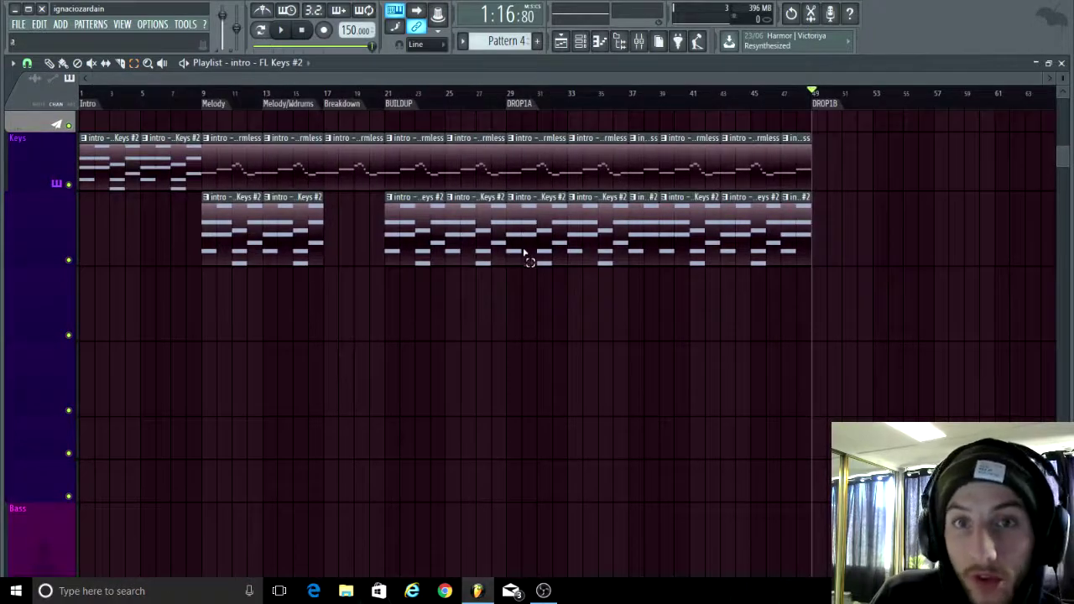
- Duplicate all intro - Harmless and intro - FL Keys #2 clips of DROP1A into bars 49 to 68, starting at DROP1B
scroll(849, 296, "up", 2)
left_click_drag(816, 331, 313, 198)
scroll(412, 382, "down", 2)
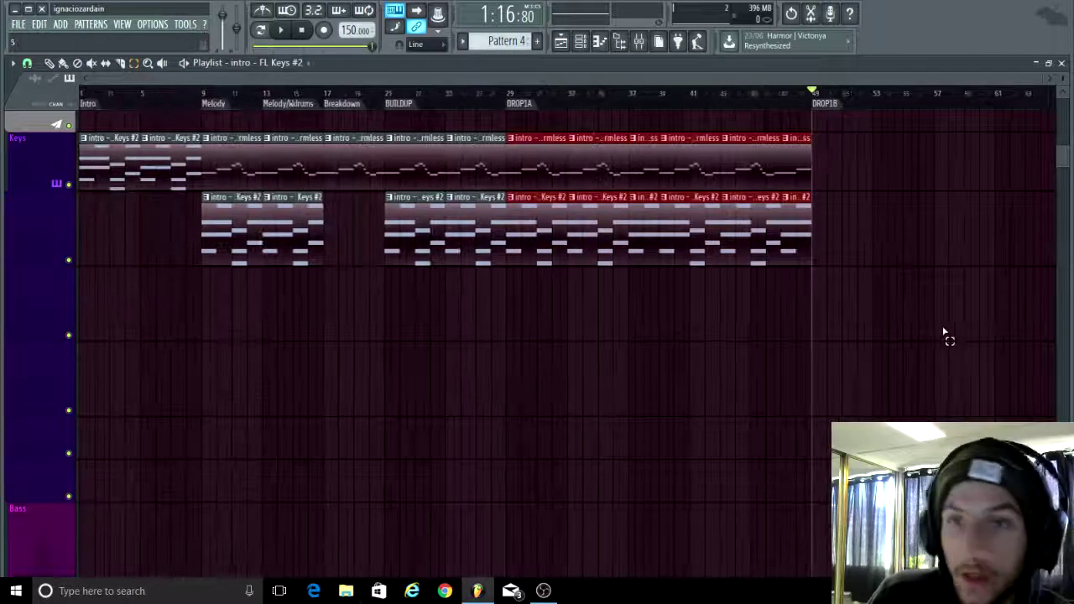
scroll(944, 329, "up", 3)
key("ctrl+b")
scroll(791, 354, "down", 2)
- Add a time marker named Breakdown at bar 69, at the end of DROP1B
scroll(590, 189, "up", 4)
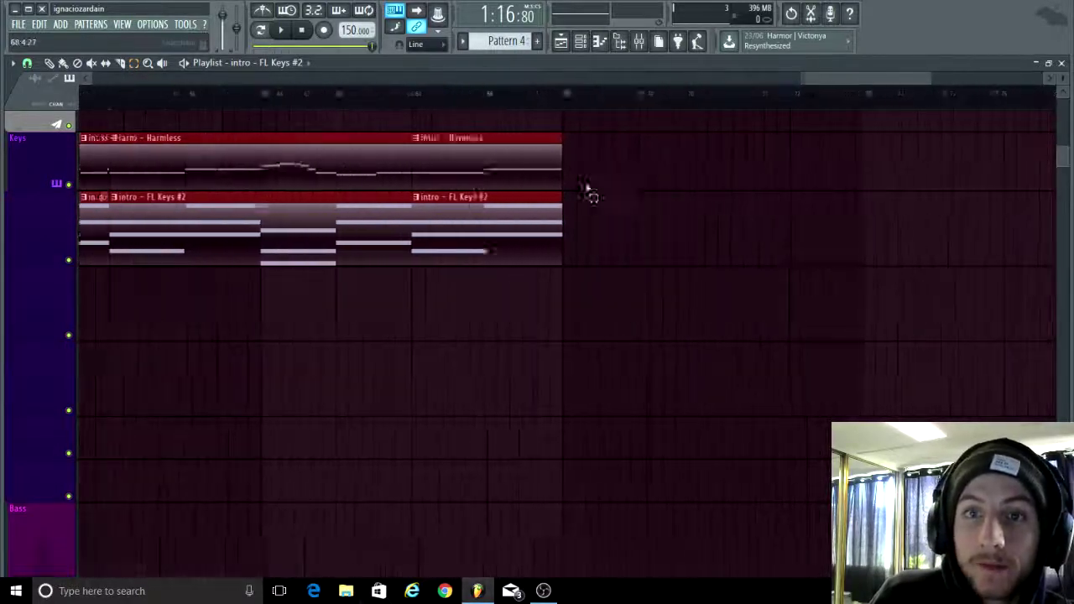
left_click_drag(529, 99, 684, 126)
type("reakdown")
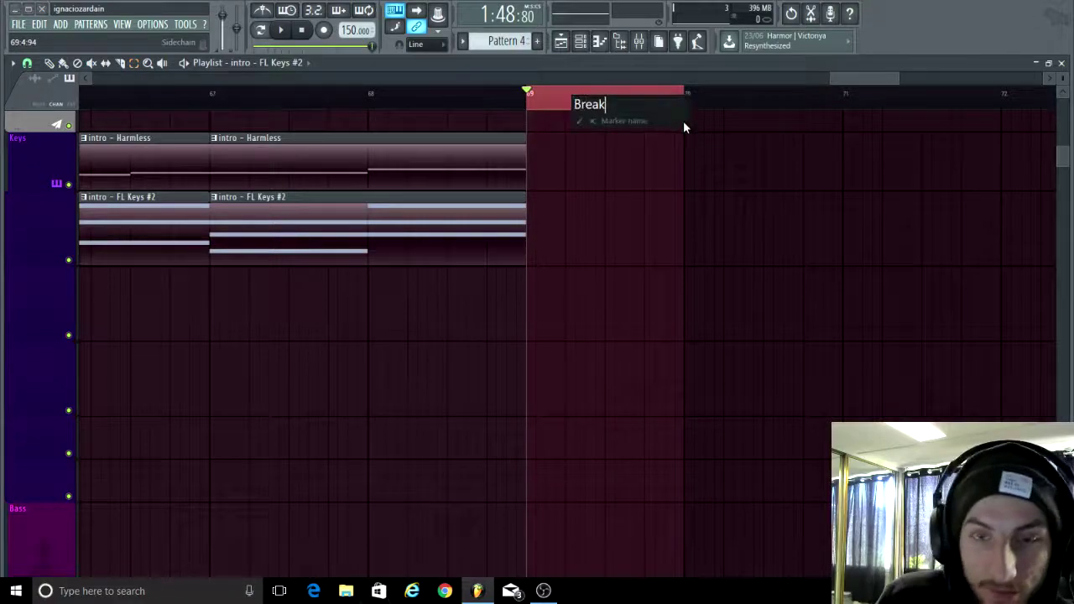
key("Return")
scroll(733, 305, "down", 8)
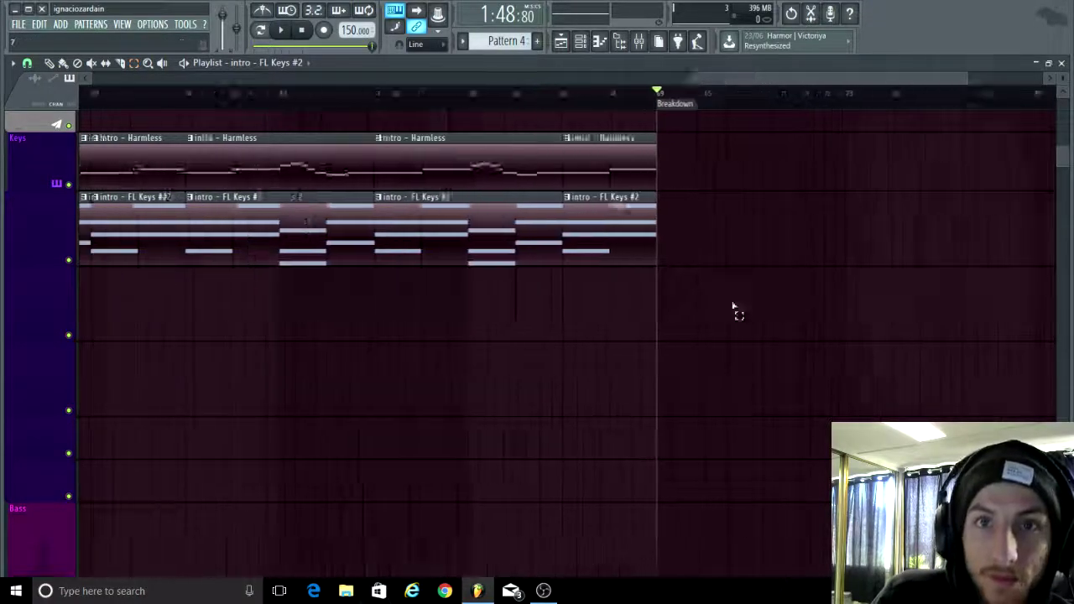
- Duplicate the Zetta_DrumLoop09 and Zetta_HatLoop10 clips of the Melody/Wdrums section into bars 17 to 20
scroll(714, 445, "up", 5)
scroll(331, 215, "up", 4)
scroll(331, 215, "down", 3)
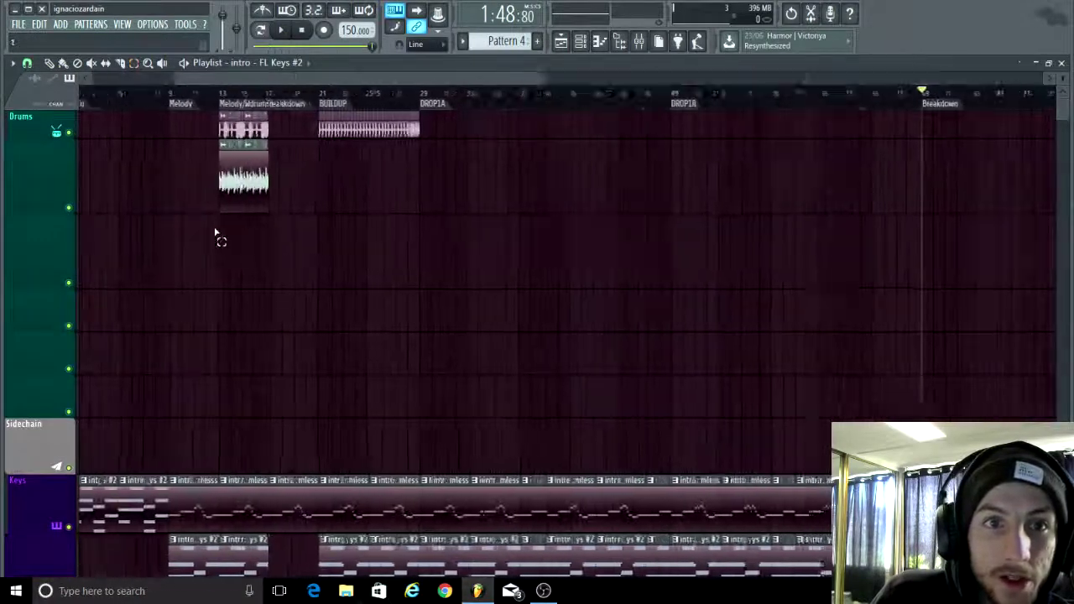
scroll(216, 232, "up", 4)
left_click_drag(480, 211, 168, 77)
scroll(155, 195, "down", 1)
scroll(155, 195, "down", 3)
key("ctrl+b")
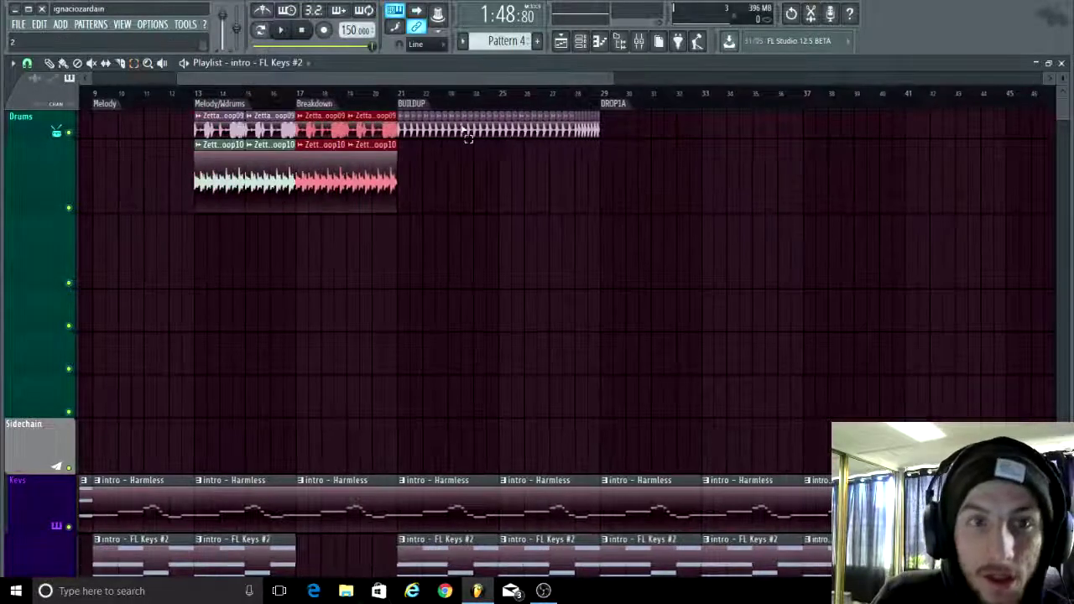
- Move the copied drum and hat loop clips so they start at DROP1A, bar 29
left_click(49, 63)
scroll(501, 246, "up", 3)
mouse_move(195, 132)
left_mouse_down()
mouse_move(712, 70)
mouse_move(820, 159)
mouse_move(518, 166)
left_mouse_up()
scroll(758, 231, "up", 4)
scroll(193, 335, "down", 5)
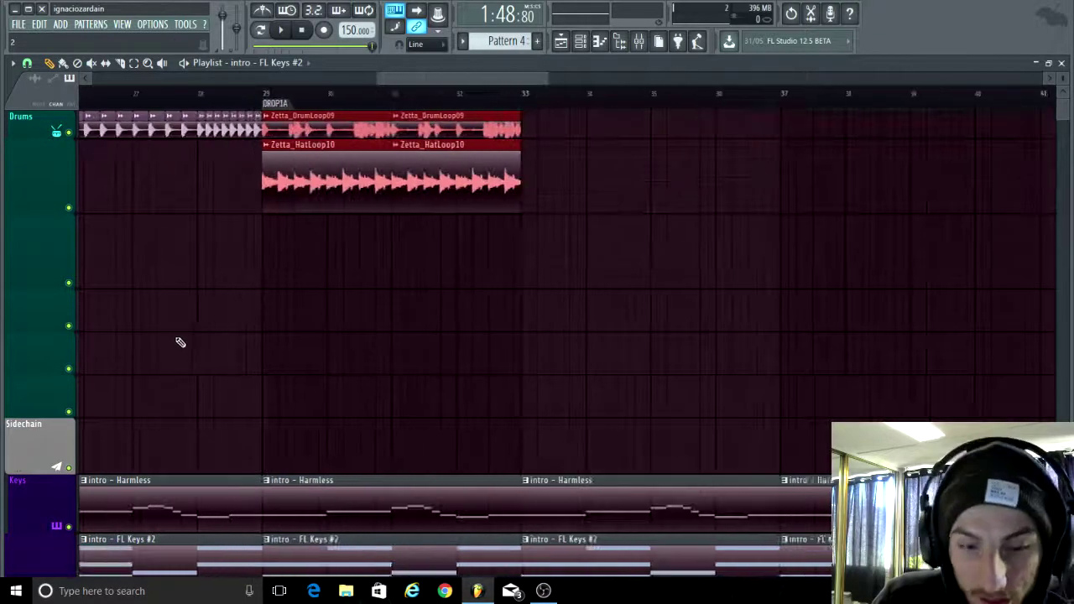
- Duplicate the four-bar drum and hat loops four times to fill DROP1A up to bar 49
key("ctrl+b")
key("ctrl+b")
key("ctrl+b")
key("ctrl+b")
scroll(678, 269, "down", 3)
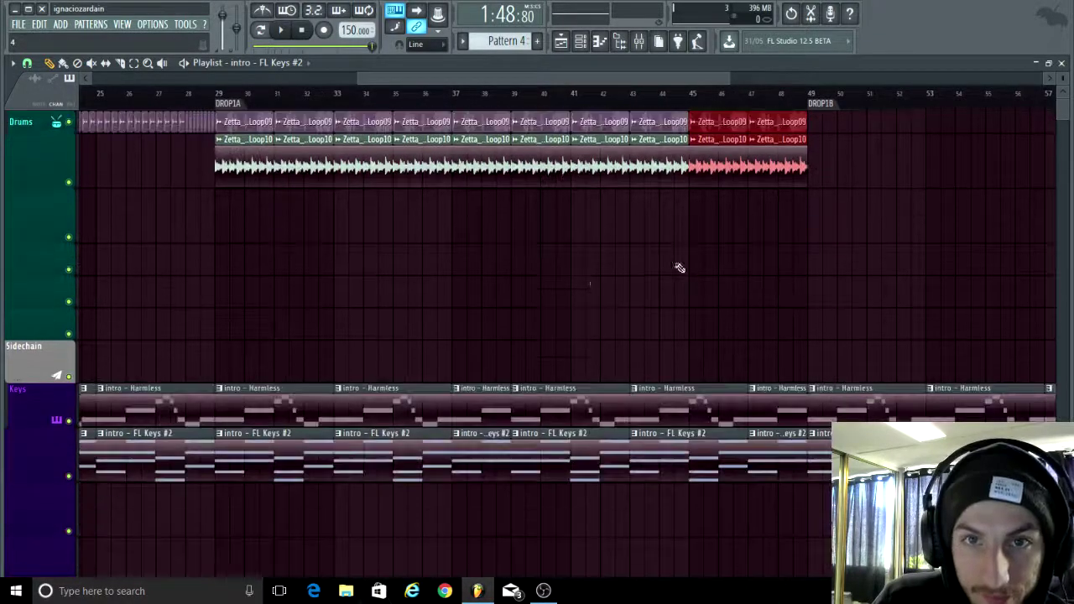
- Examine the drum and key clips across DROP1A and DROP1B up to the Breakdown marker at bar 69
scroll(513, 405, "down", 2)
scroll(513, 405, "up", 2)
scroll(561, 391, "up", 2)
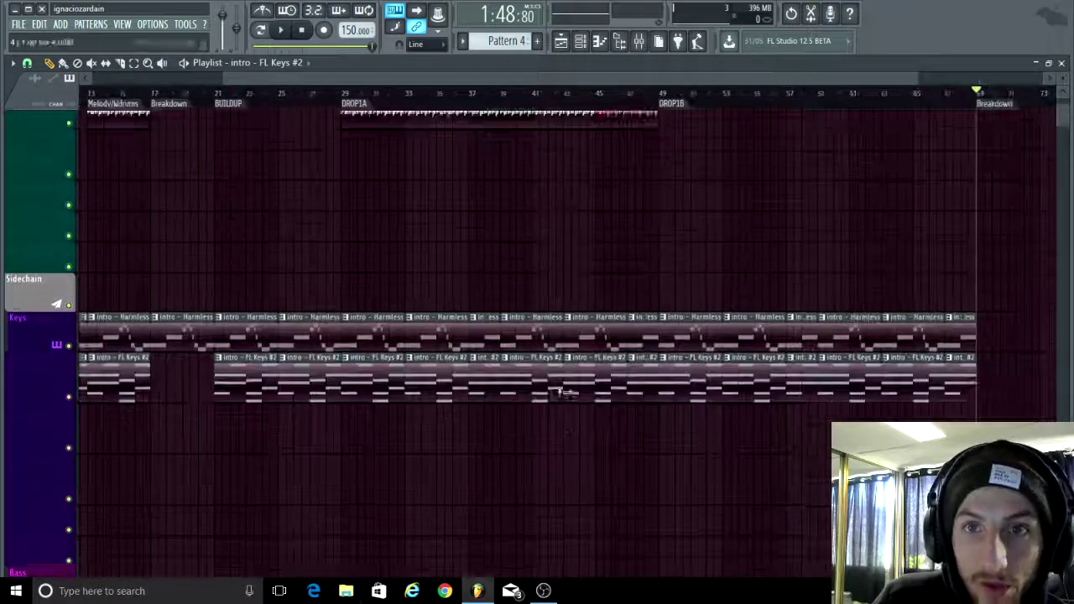
scroll(575, 382, "down", 2)
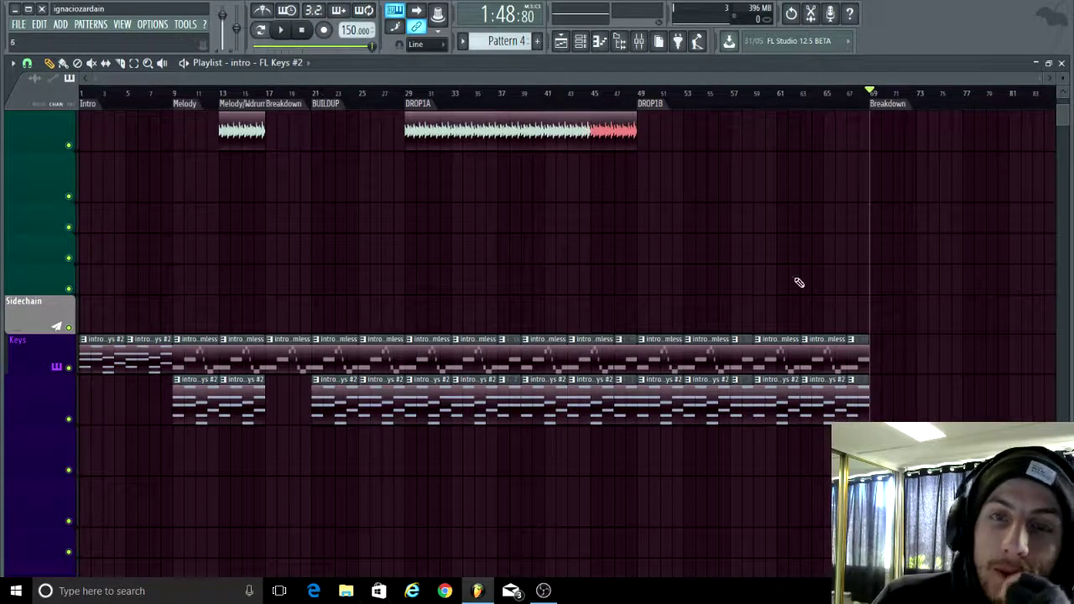
scroll(690, 225, "up", 1)
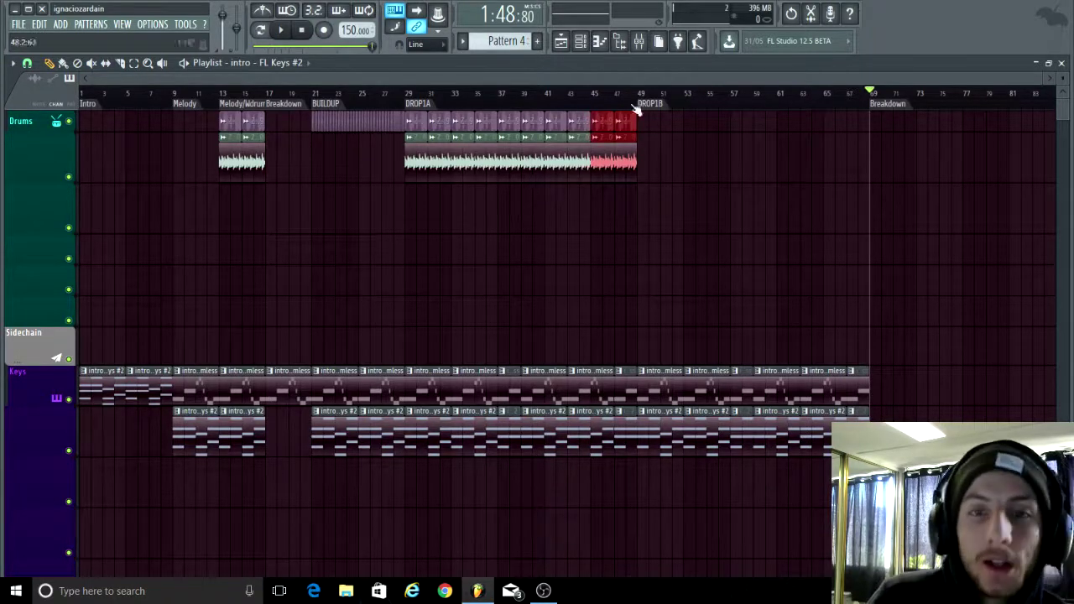
scroll(552, 261, "up", 4)
scroll(552, 261, "down", 4)
scroll(626, 216, "up", 3)
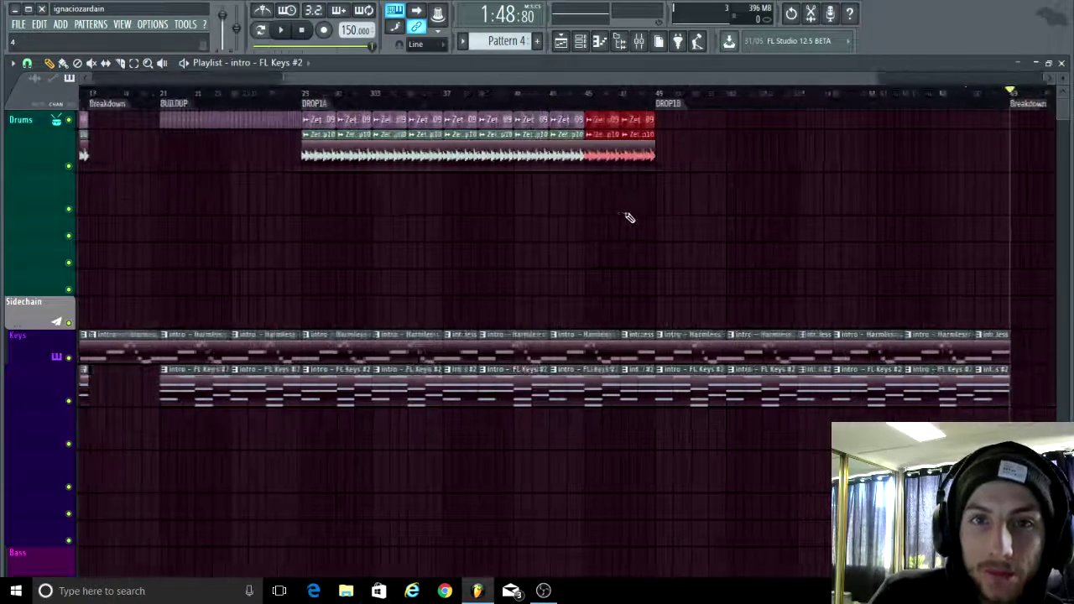
scroll(592, 227, "up", 3)
scroll(177, 191, "up", 3)
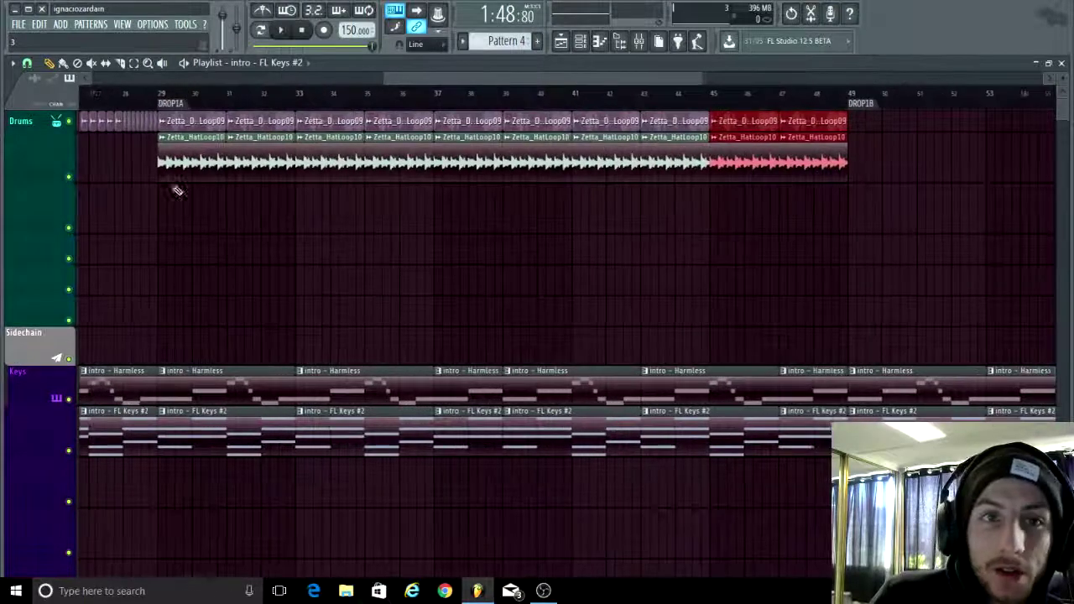
scroll(235, 276, "down", 4)
scroll(519, 288, "up", 4)
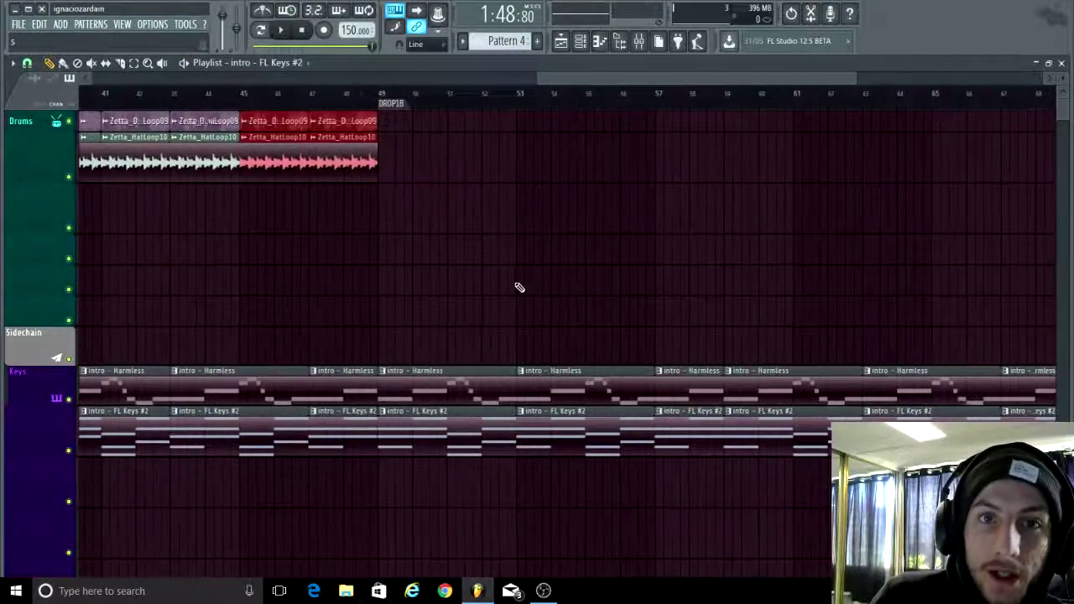
scroll(520, 288, "down", 5)
scroll(540, 166, "up", 5)
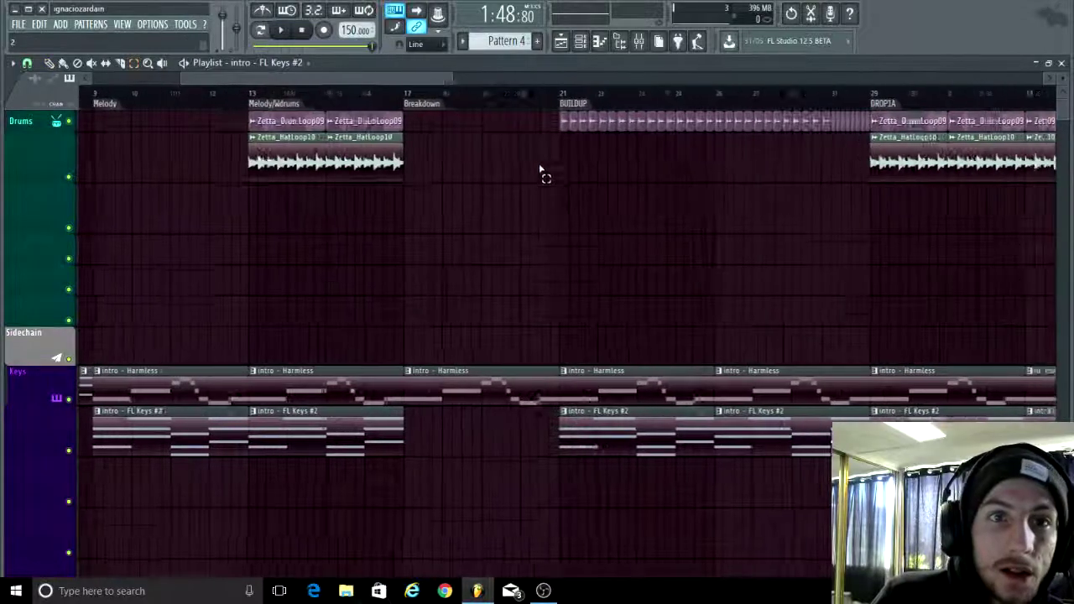
- Copy the first Breakdown's intro - Harmless clip from bar 17 to the Breakdown marker at bar 69
scroll(501, 194, "up", 1)
scroll(489, 206, "down", 4)
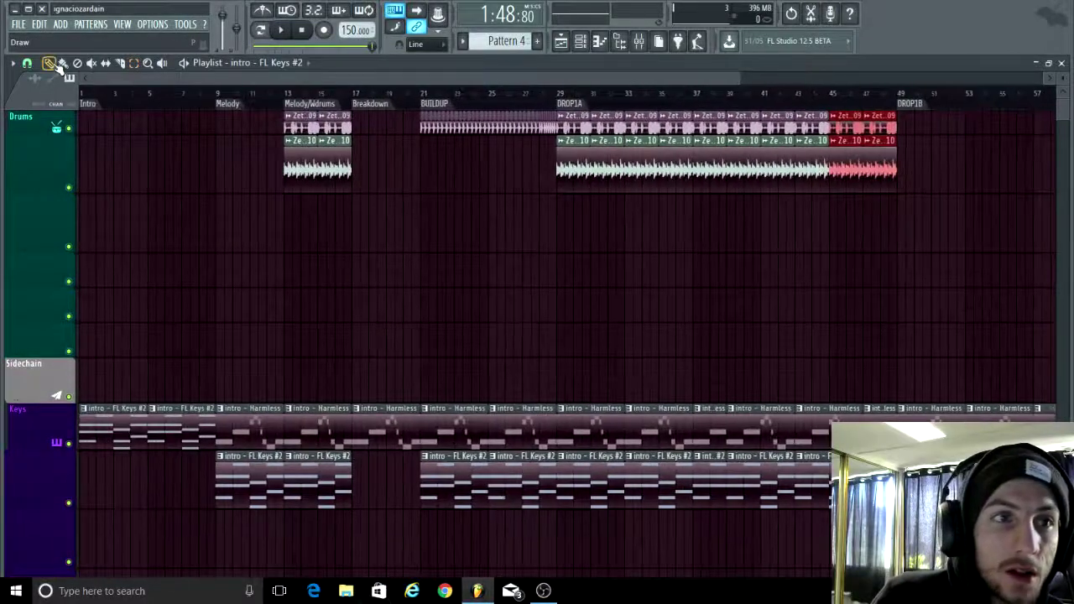
scroll(283, 398, "down", 2)
left_click_drag(381, 435, 733, 444)
scroll(926, 449, "up", 5)
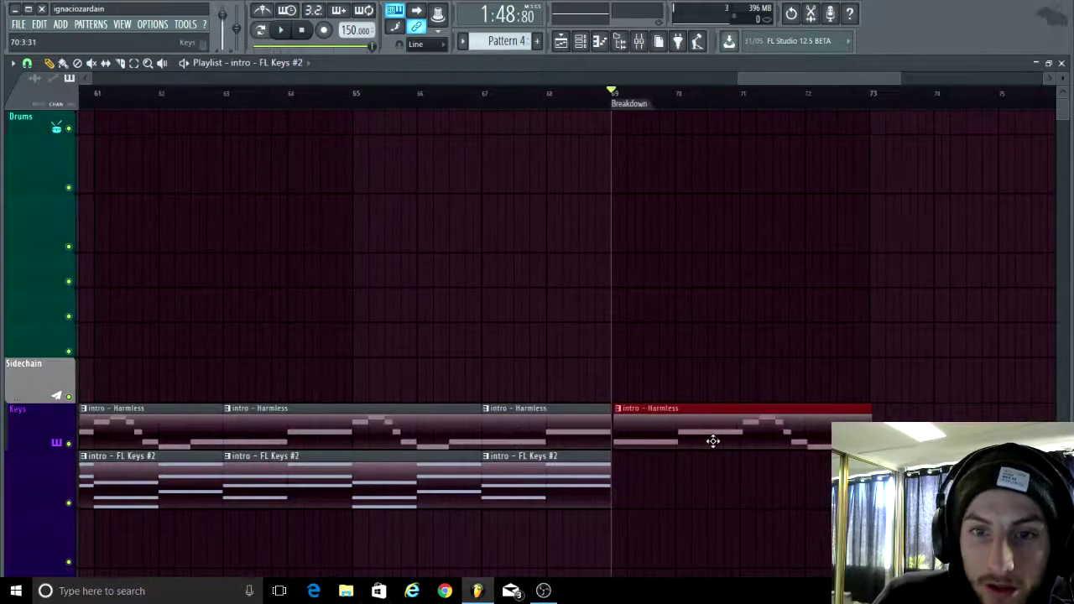
scroll(862, 338, "down", 2)
scroll(763, 324, "down", 3)
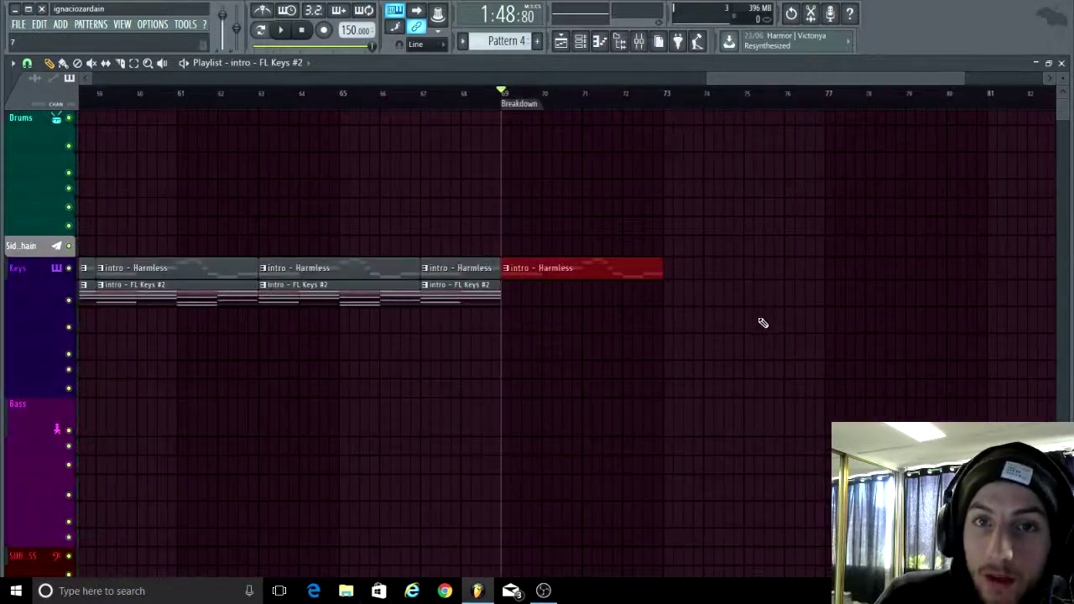
- Align the start of the copied intro - Harmless clip exactly with the second Breakdown marker at bar 69
scroll(709, 330, "down", 2)
scroll(766, 229, "up", 2)
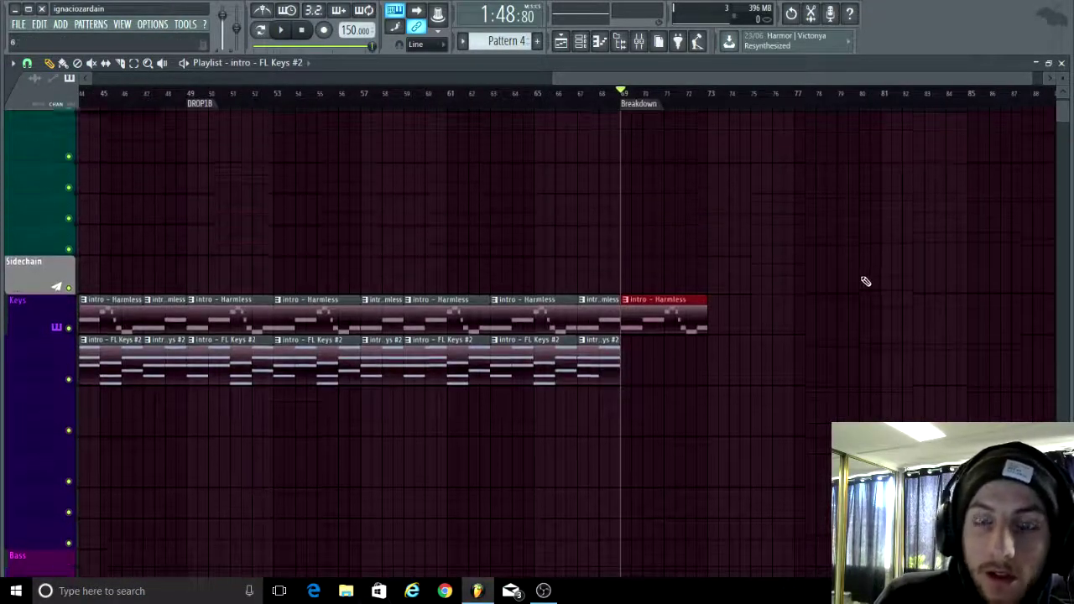
scroll(647, 213, "up", 2)
scroll(670, 223, "up", 3)
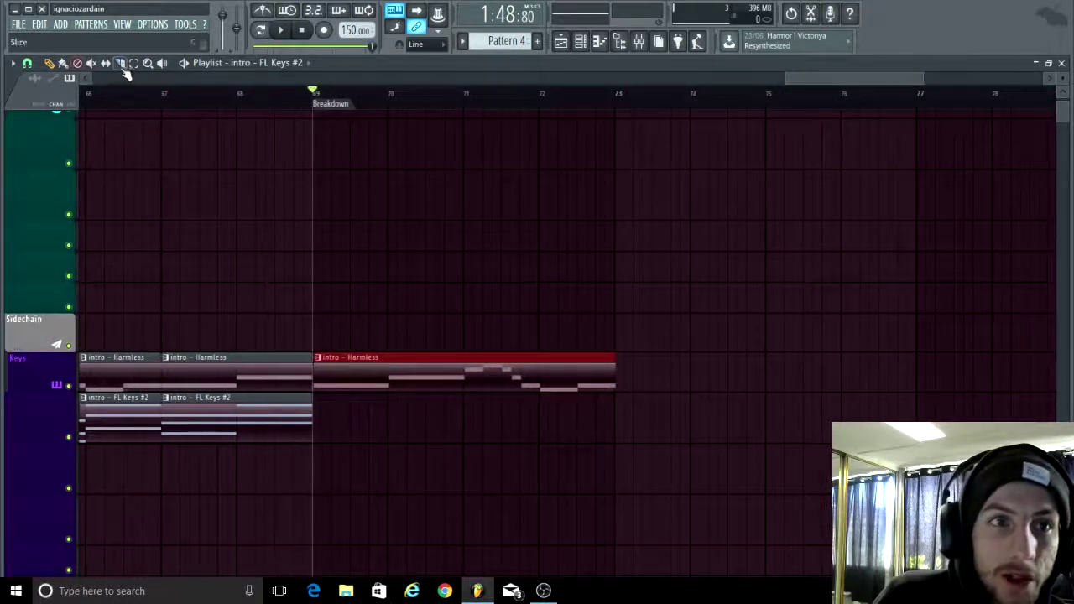
scroll(621, 121, "up", 4)
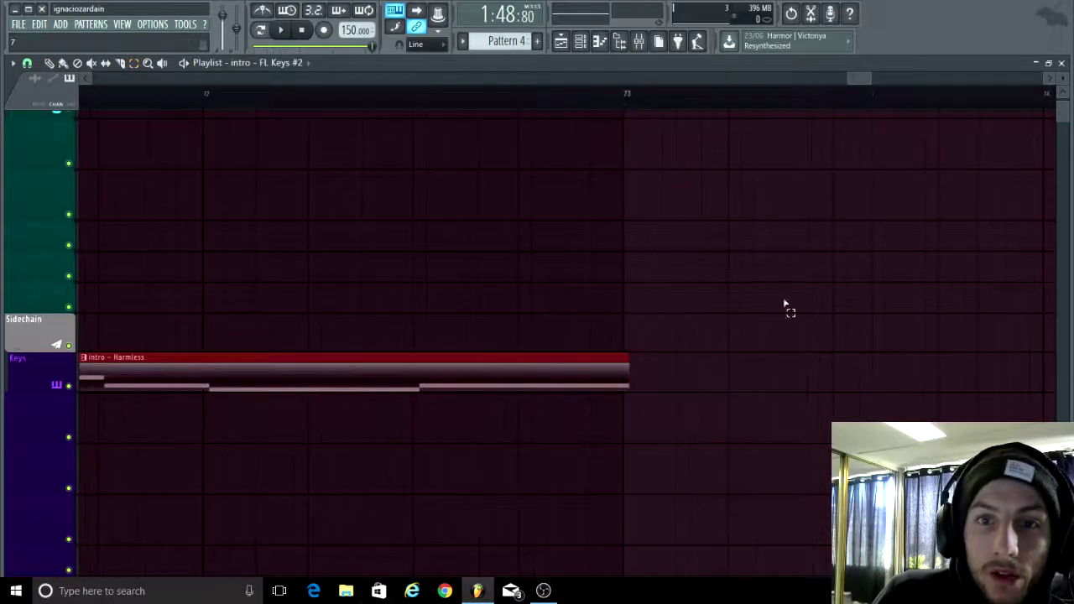
scroll(785, 304, "down", 3)
scroll(89, 149, "down", 2)
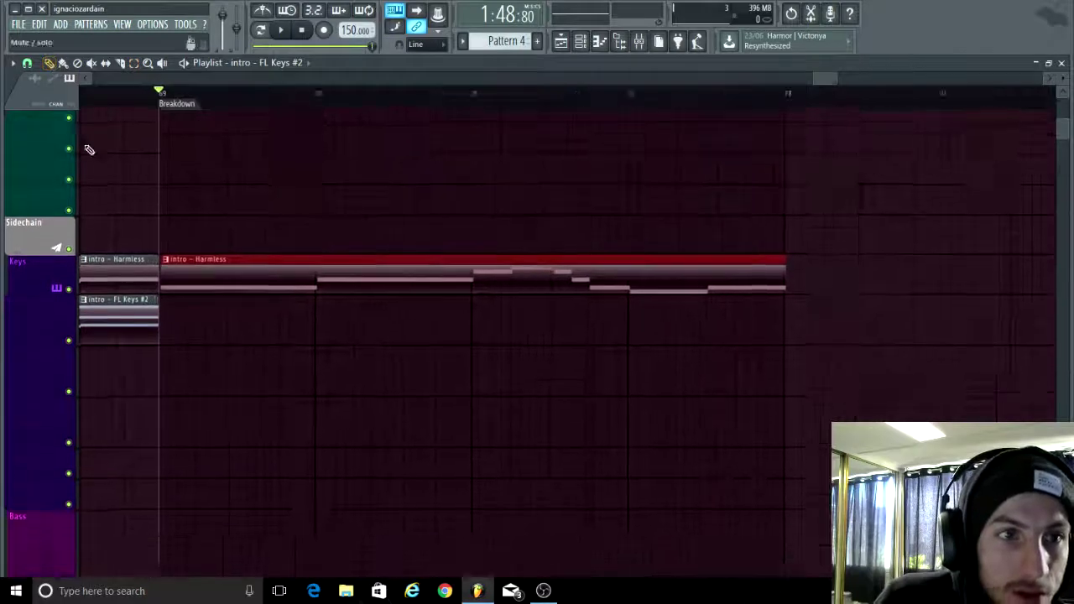
scroll(126, 193, "up", 6)
scroll(550, 251, "up", 2)
left_click_drag(518, 300, 508, 285)
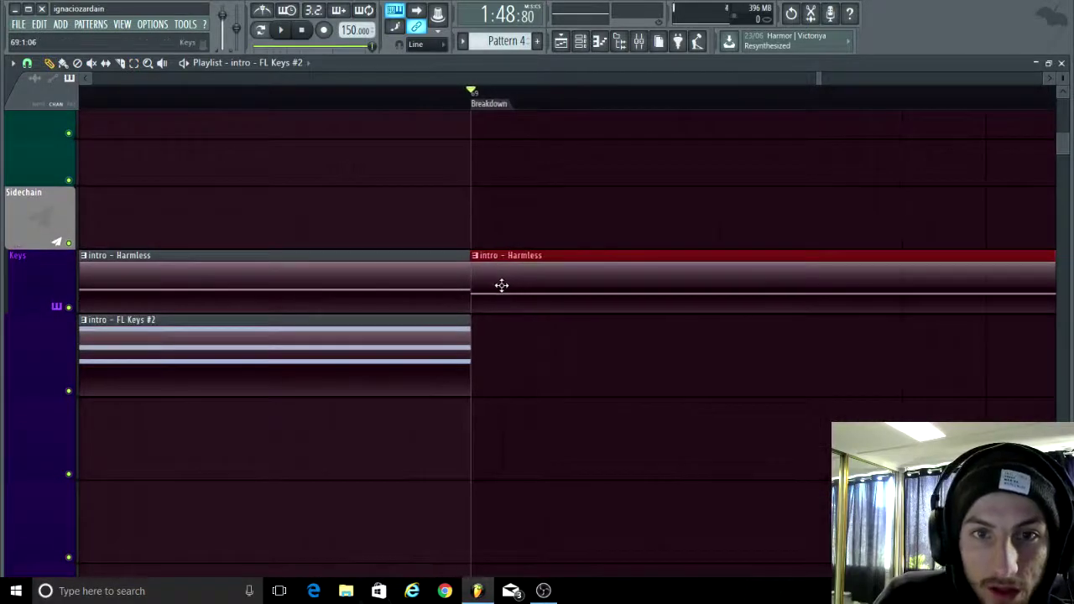
- Add a time marker named BuildUP at bar 73, where the second Breakdown's clip ends
scroll(280, 206, "down", 5)
scroll(561, 250, "up", 5)
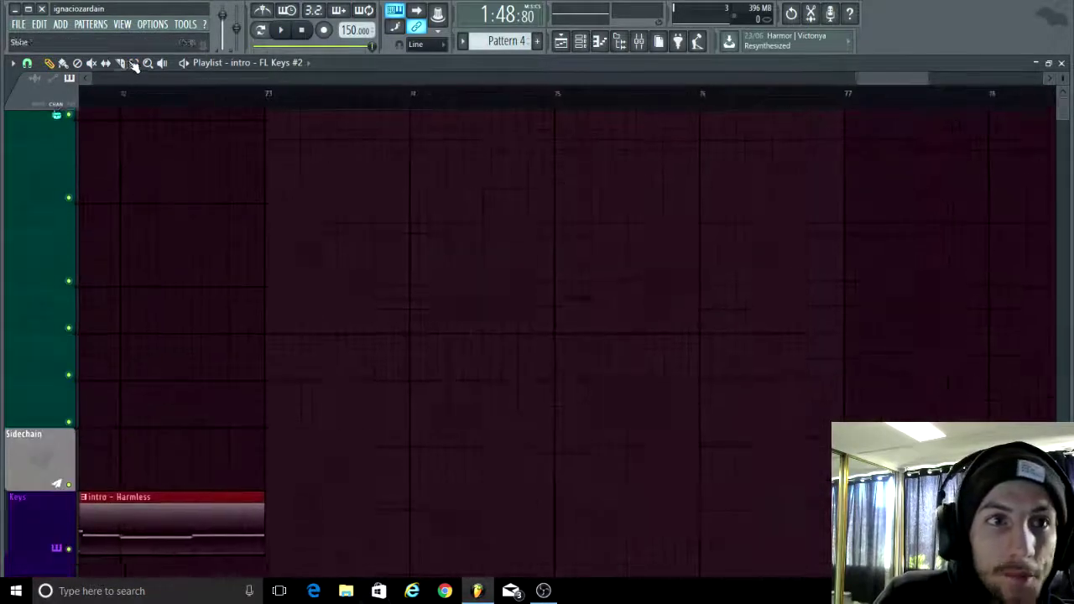
scroll(297, 235, "up", 3)
left_click_drag(209, 107, 638, 172)
type("BuildUP")
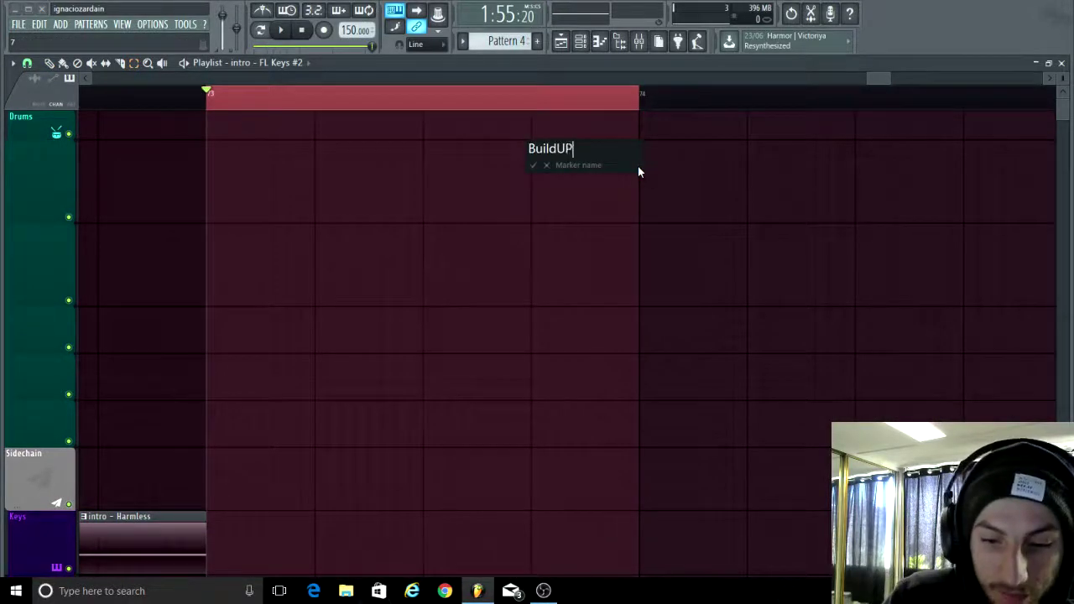
key("Return")
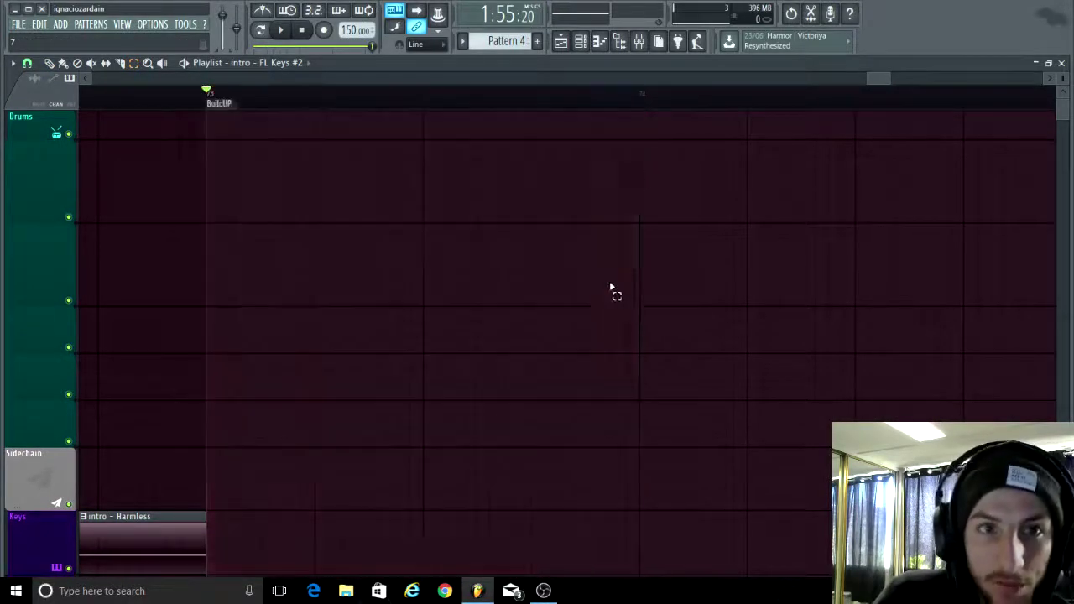
- Duplicate the drum, intro - Harmless and intro - FL Keys #2 clips of the first BUILDUP section, bars 21 to 29
scroll(636, 305, "down", 6)
scroll(503, 204, "up", 6)
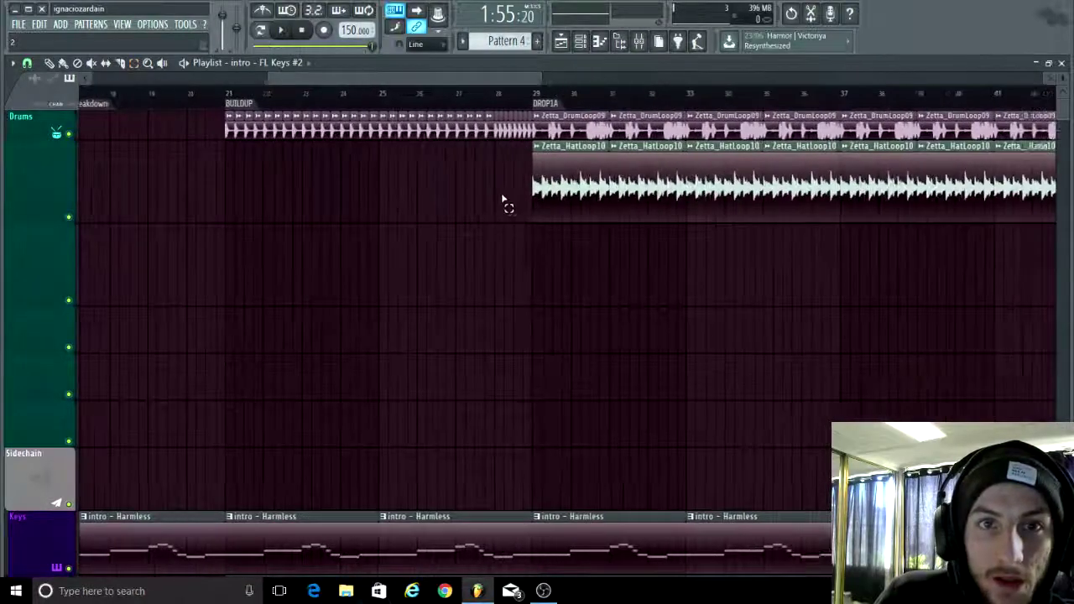
left_click_drag(637, 149, 259, 59)
scroll(186, 213, "down", 3)
scroll(259, 268, "down", 5)
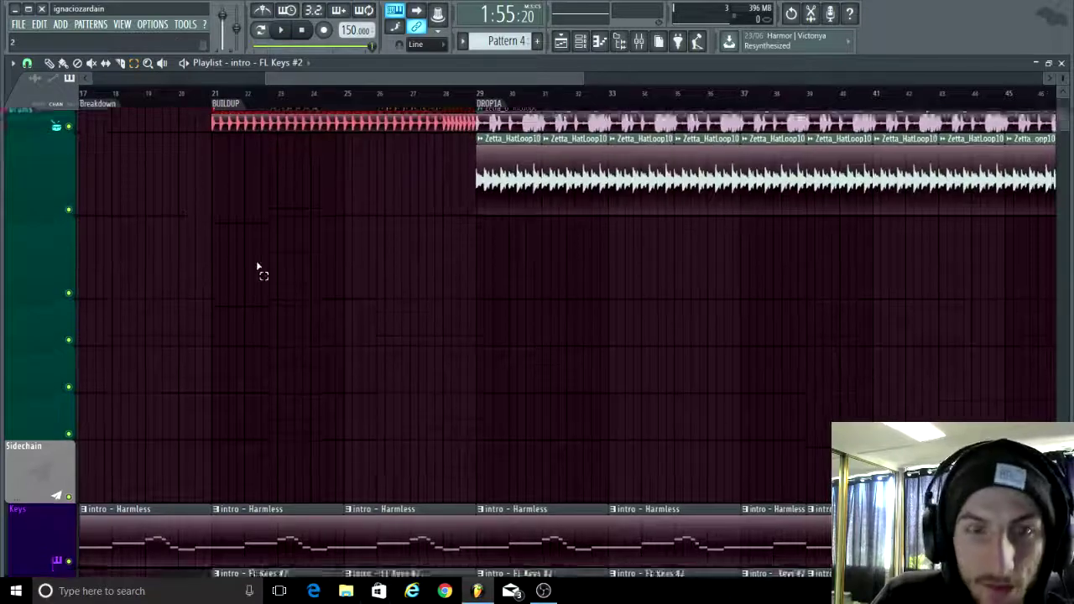
left_click_drag(461, 487, 241, 163)
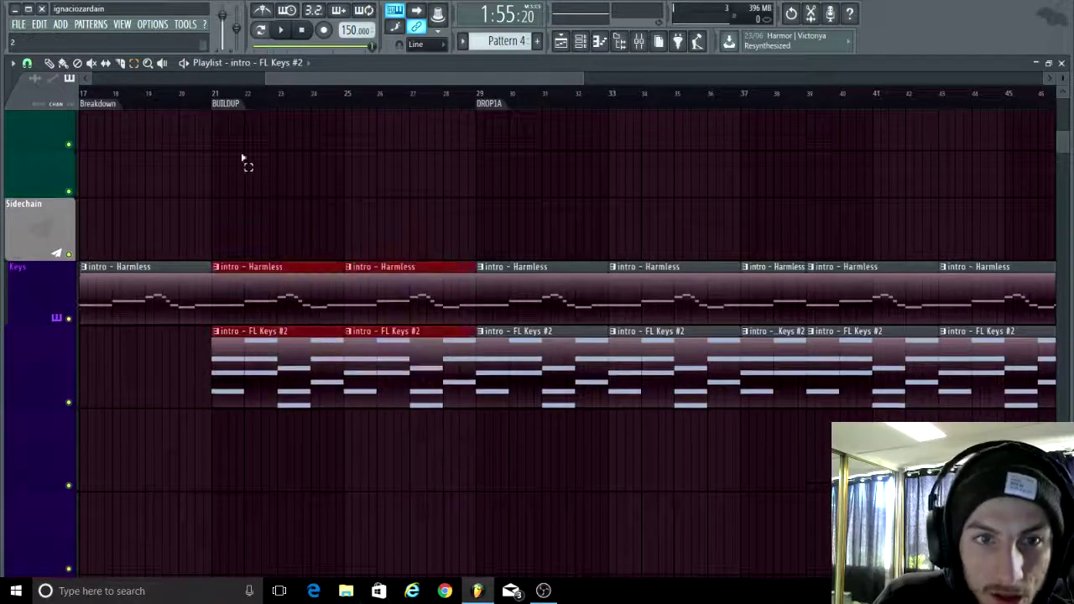
scroll(241, 158, "down", 1)
key("ctrl+b")
- Move the duplicated buildup clips so they start at the BuildUP marker, bar 73
left_click(54, 65)
scroll(138, 167, "down", 1)
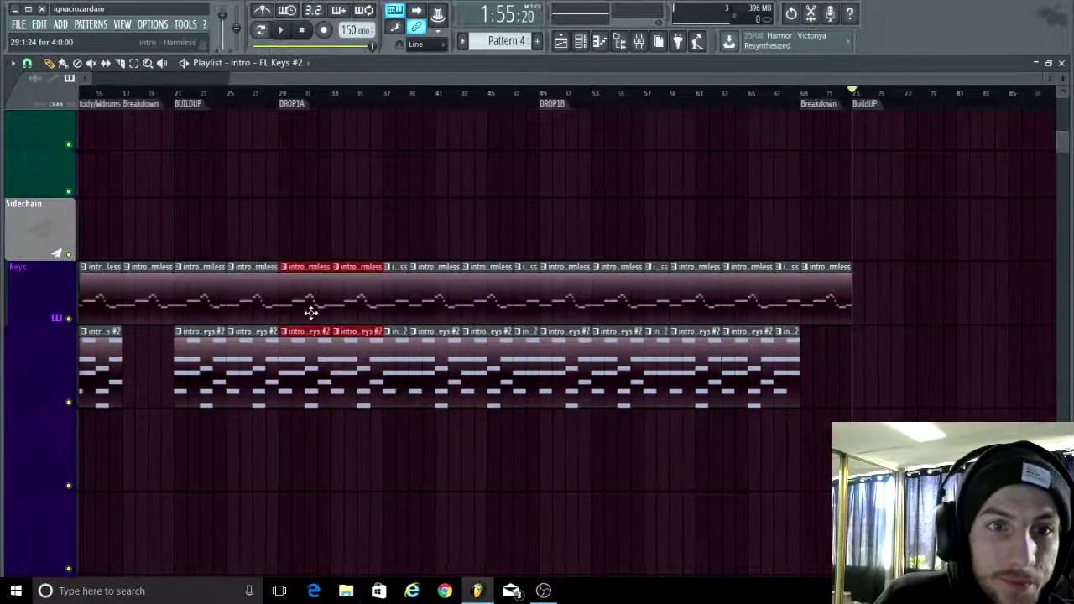
mouse_move(309, 309)
left_mouse_down()
mouse_move(918, 264)
mouse_move(607, 309)
mouse_move(416, 301)
left_mouse_up()
scroll(909, 247, "up", 2)
scroll(547, 238, "up", 3)
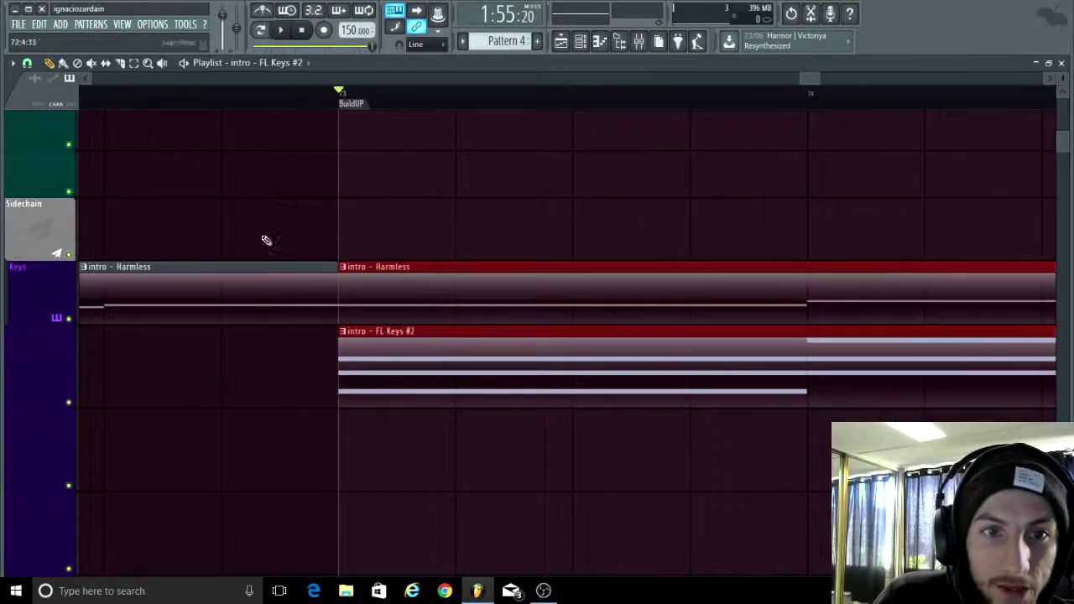
scroll(252, 222, "down", 2)
scroll(283, 234, "up", 3)
scroll(298, 250, "down", 3)
scroll(305, 258, "up", 1)
scroll(307, 259, "down", 1)
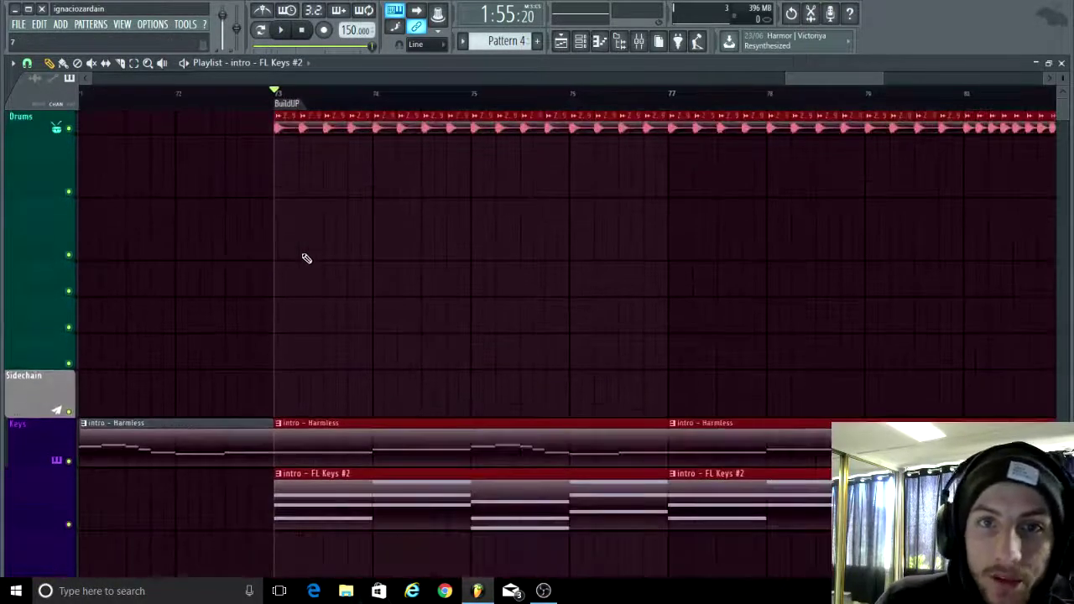
- Examine the arrangement from the Intro to the second BuildUP, comparing the drum and key clips in each section
scroll(355, 235, "down", 4)
scroll(613, 197, "down", 3)
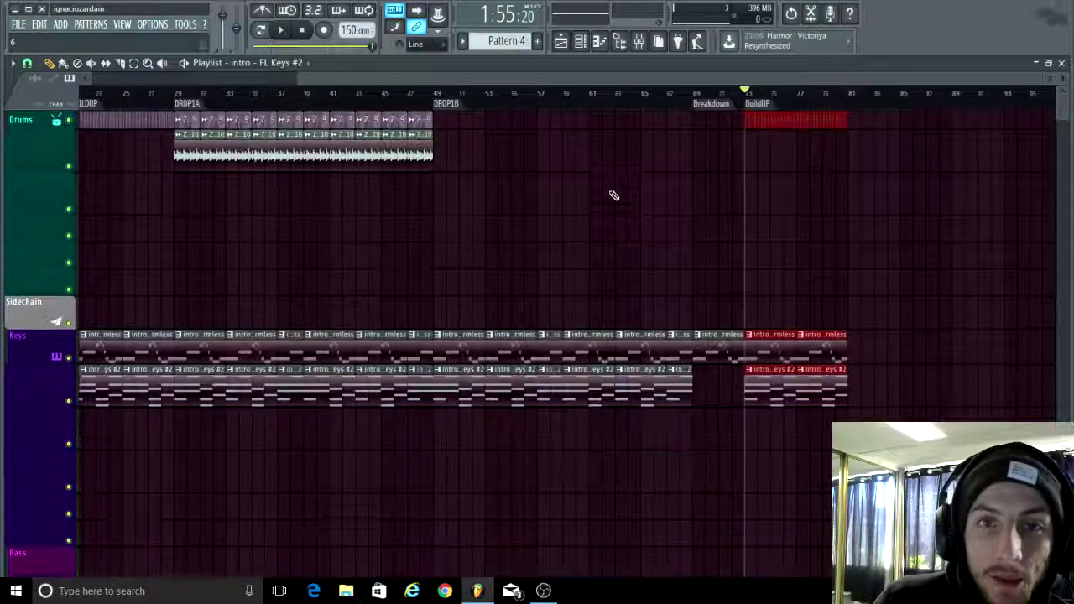
scroll(567, 346, "up", 3)
scroll(542, 357, "up", 1)
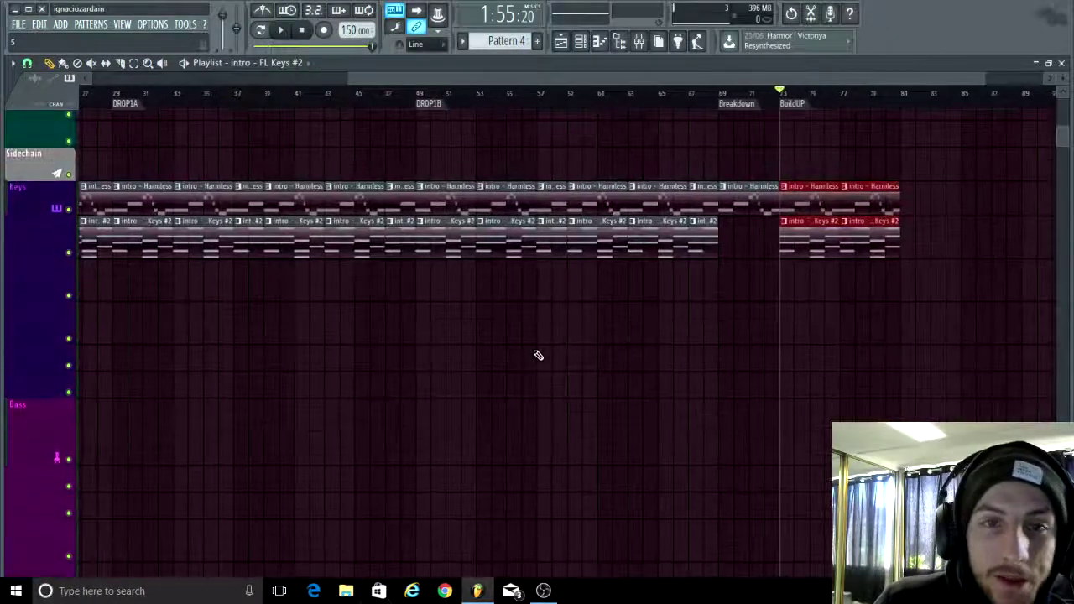
scroll(538, 355, "down", 2)
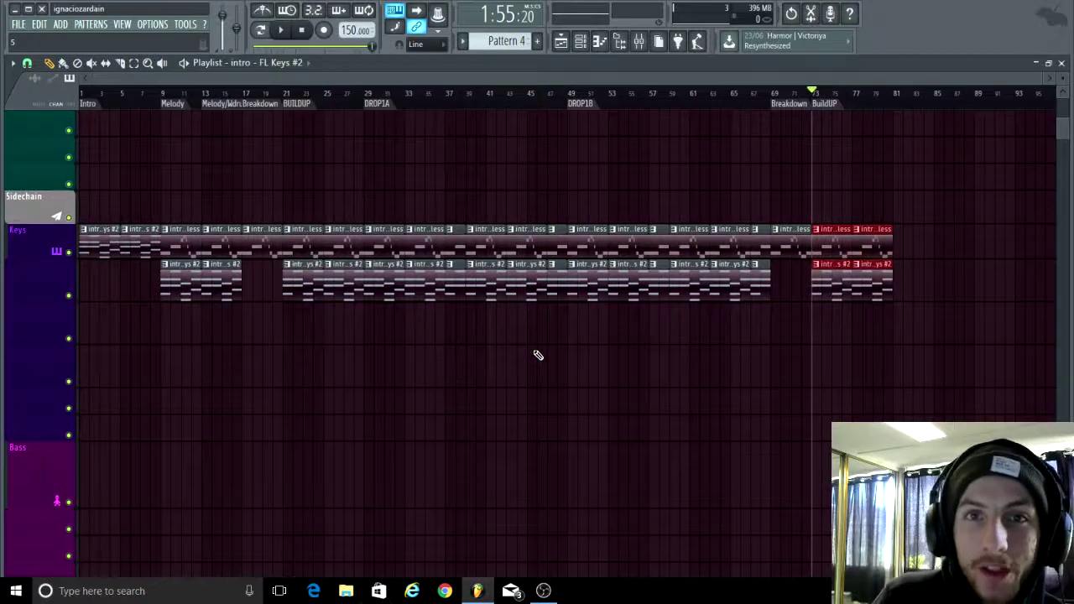
scroll(529, 364, "up", 3)
scroll(1011, 372, "down", 1)
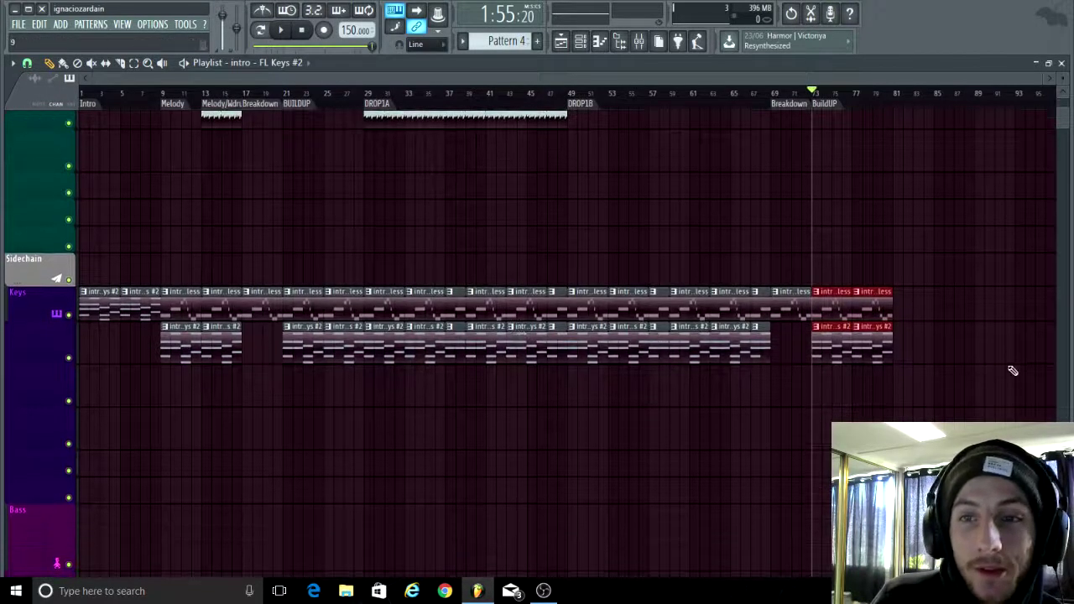
scroll(990, 364, "up", 3)
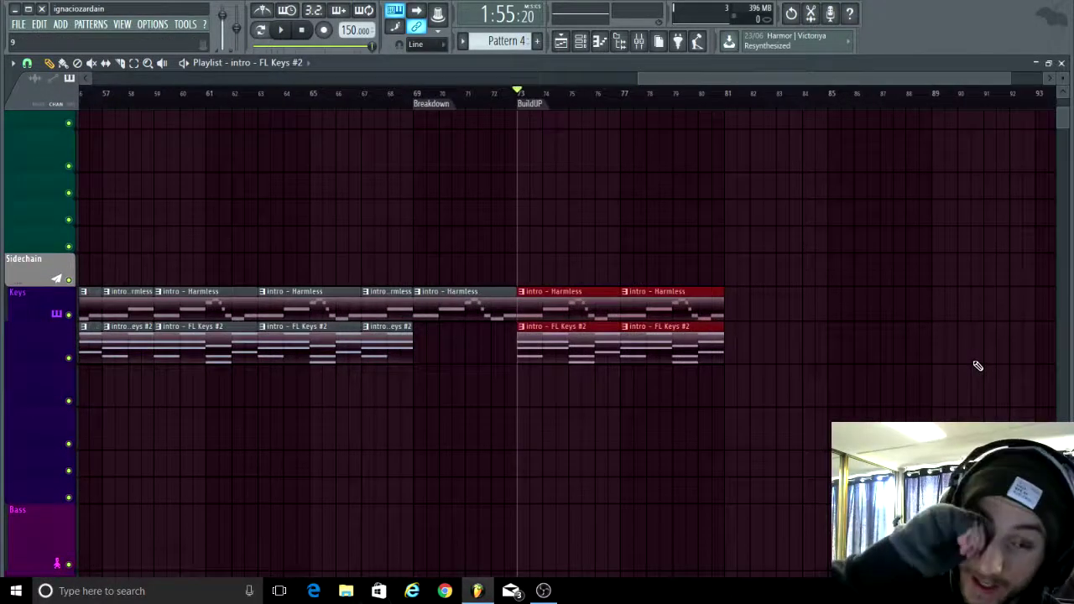
scroll(957, 359, "down", 2)
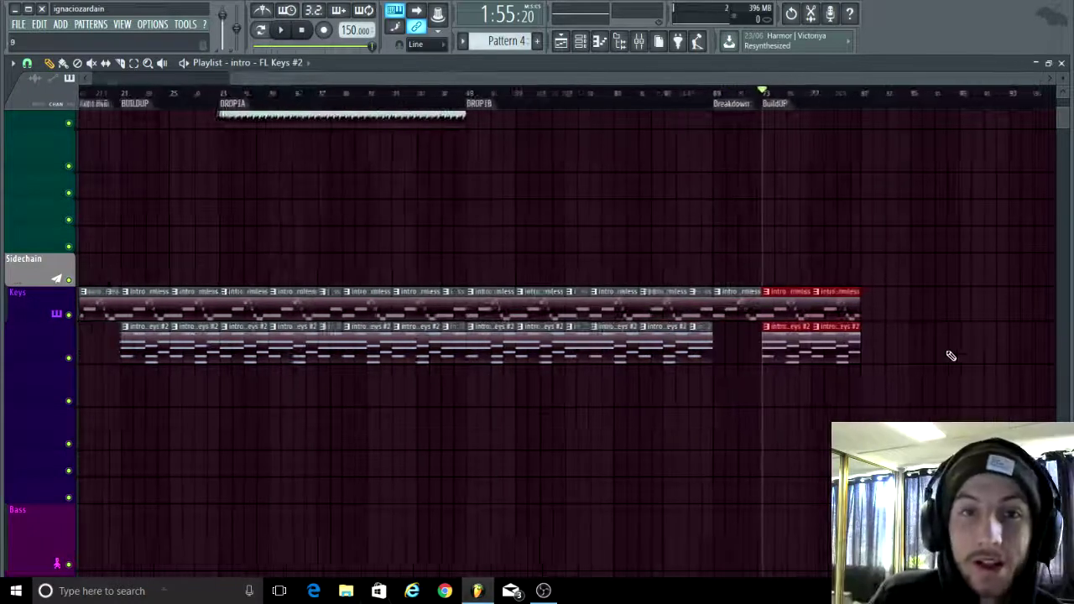
scroll(545, 277, "up", 1)
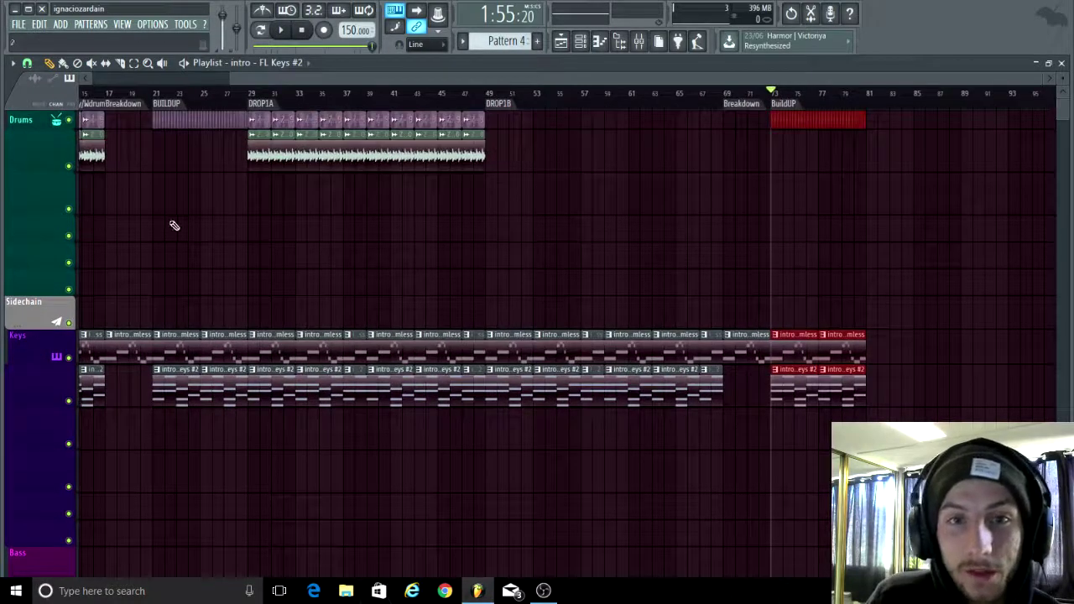
scroll(679, 314, "up", 3)
scroll(743, 287, "up", 2)
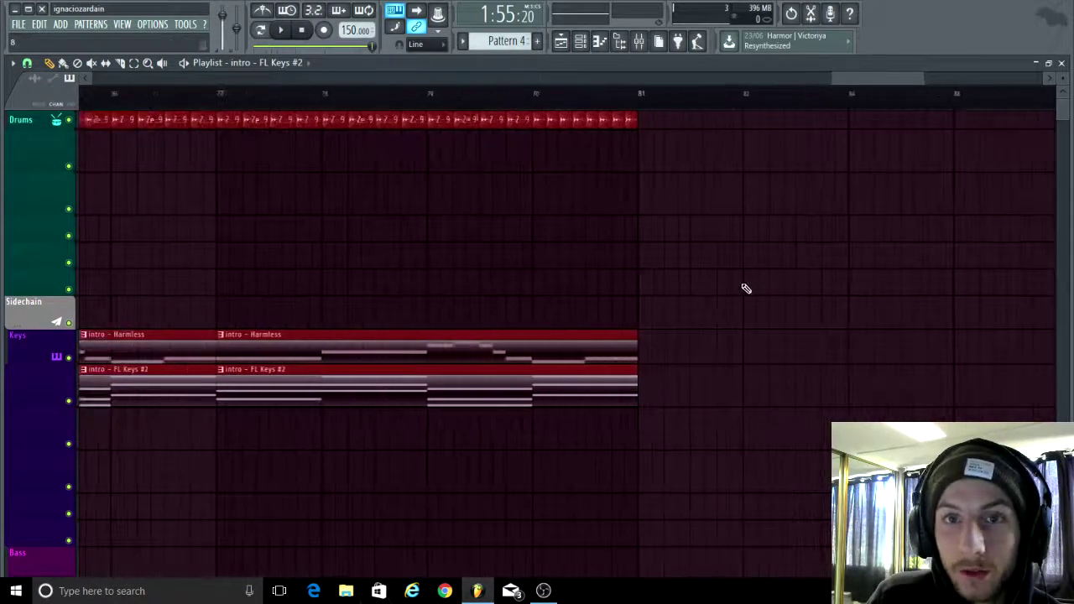
scroll(705, 277, "down", 2)
scroll(602, 264, "up", 3)
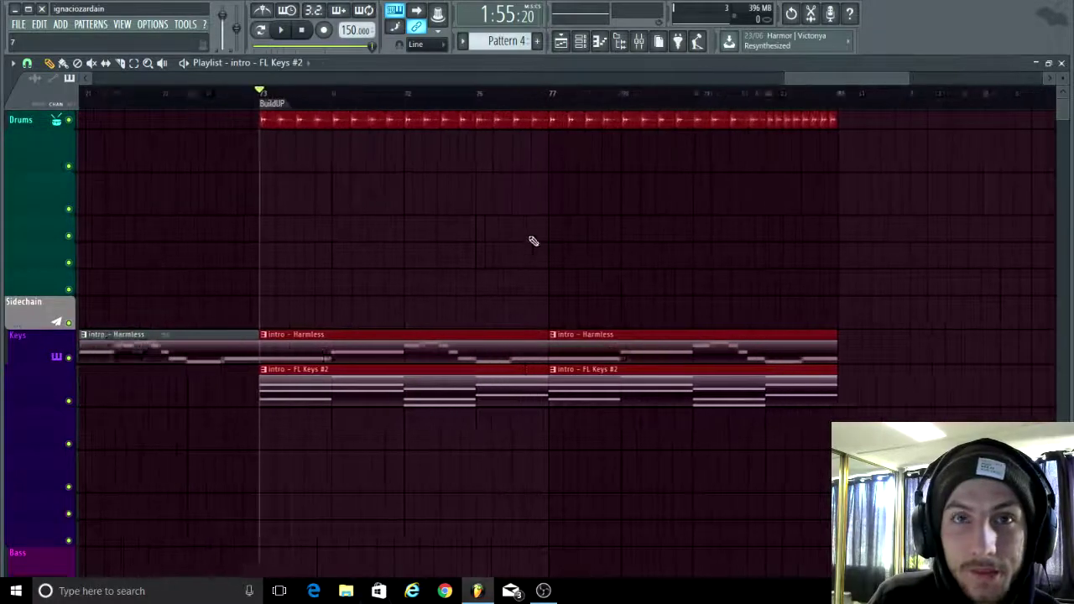
scroll(503, 195, "down", 2)
scroll(638, 285, "down", 3)
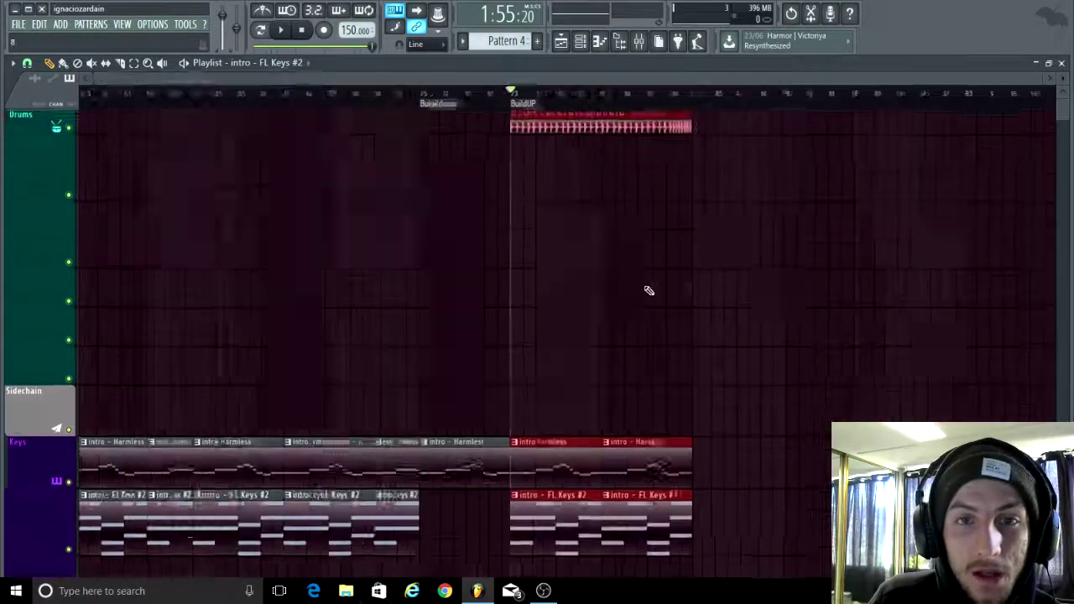
scroll(601, 269, "down", 1)
- Add a time marker named DROP2A at bar 81, where the second BuildUP ends
scroll(965, 252, "up", 10)
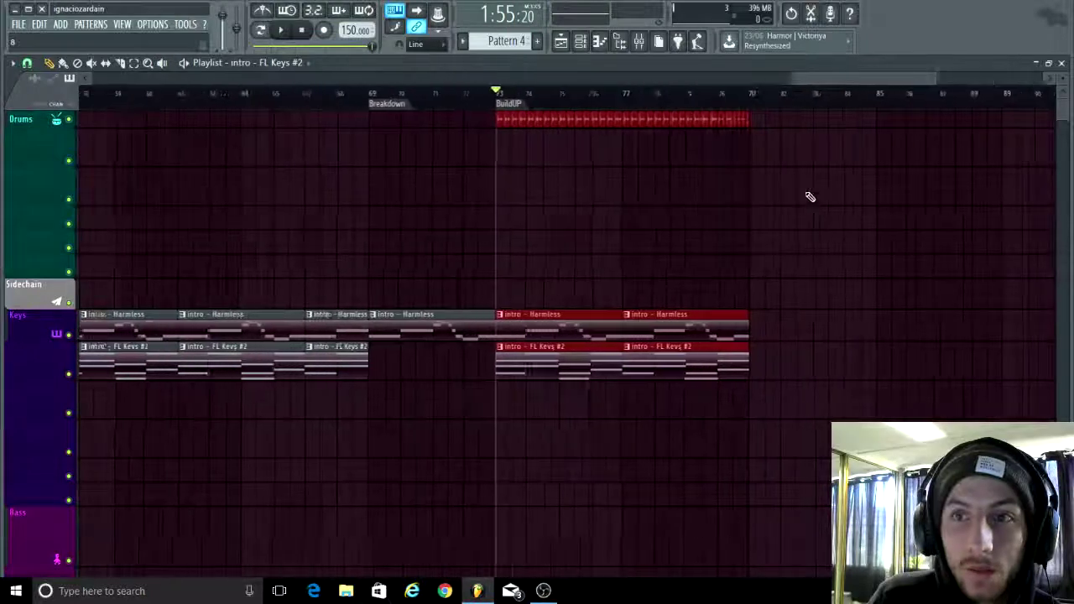
left_click(134, 64)
scroll(679, 225, "up", 4)
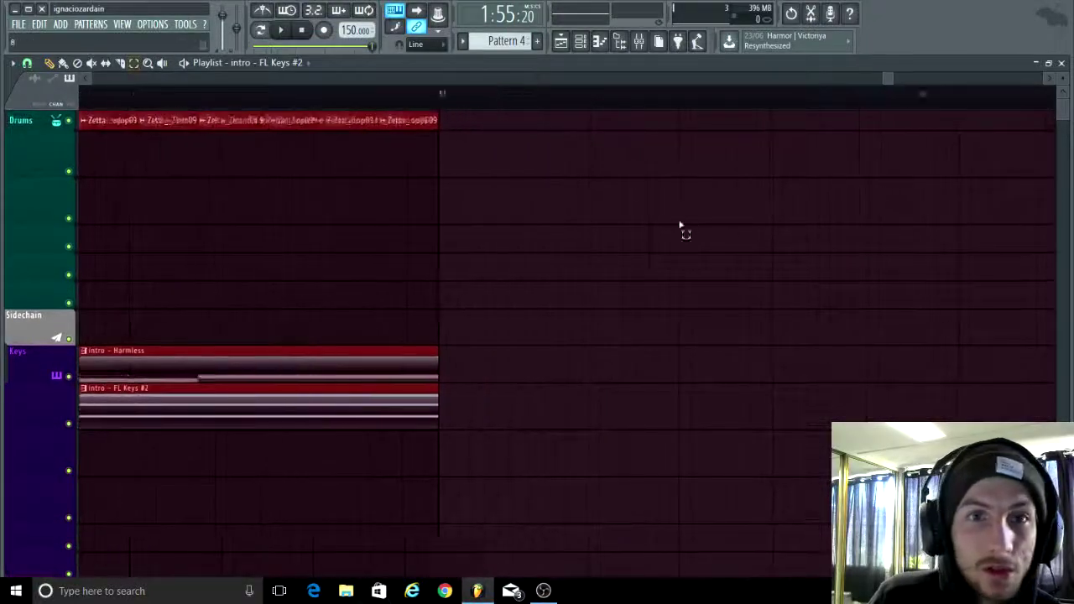
left_click_drag(203, 99, 676, 222)
key("alt+t")
type("DR")
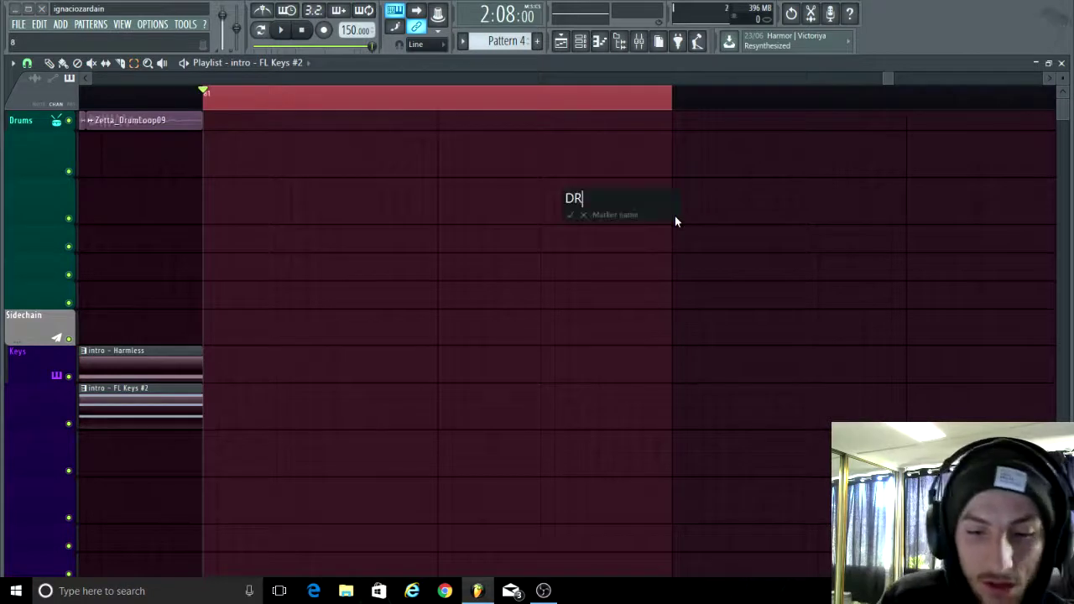
type("OP2A")
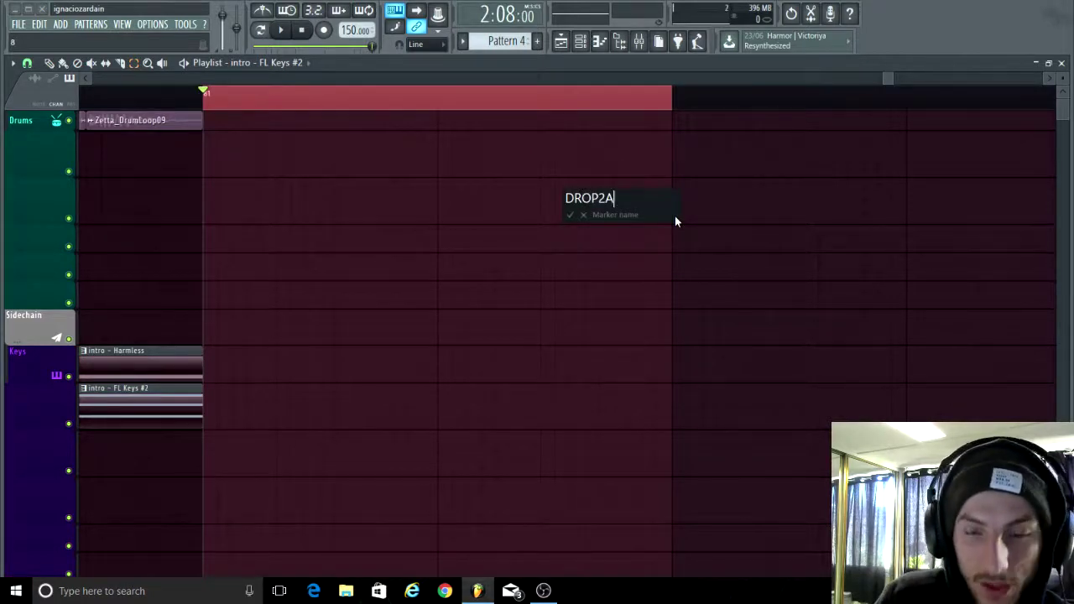
key("Return")
left_click(628, 247)
- Duplicate all drum, hat and key clips of the DROP1A section, bars 29 to 49
scroll(623, 252, "down", 9)
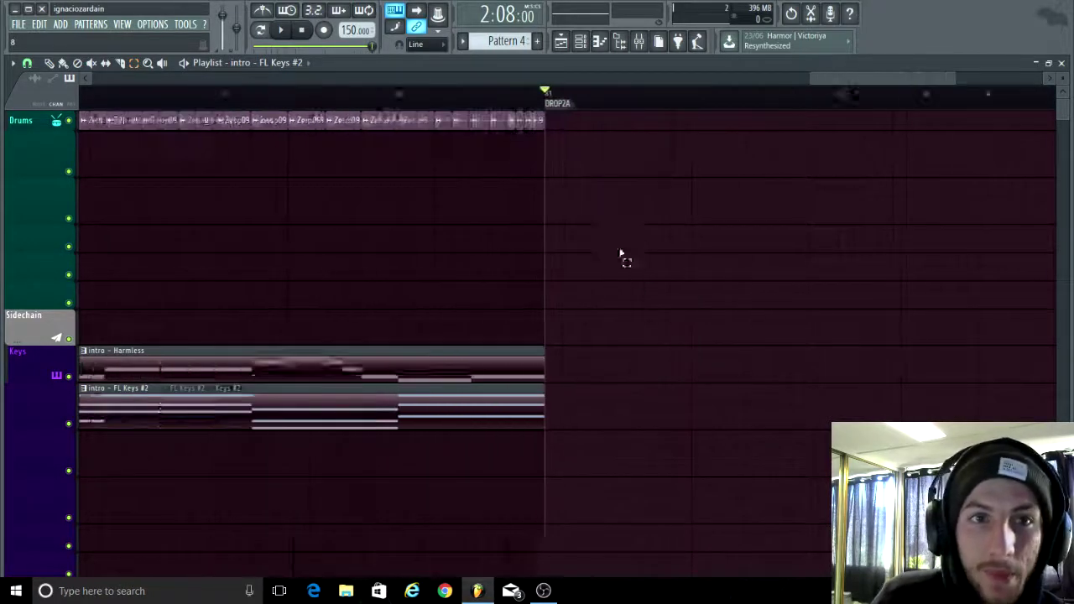
scroll(506, 266, "up", 1)
scroll(486, 256, "up", 1)
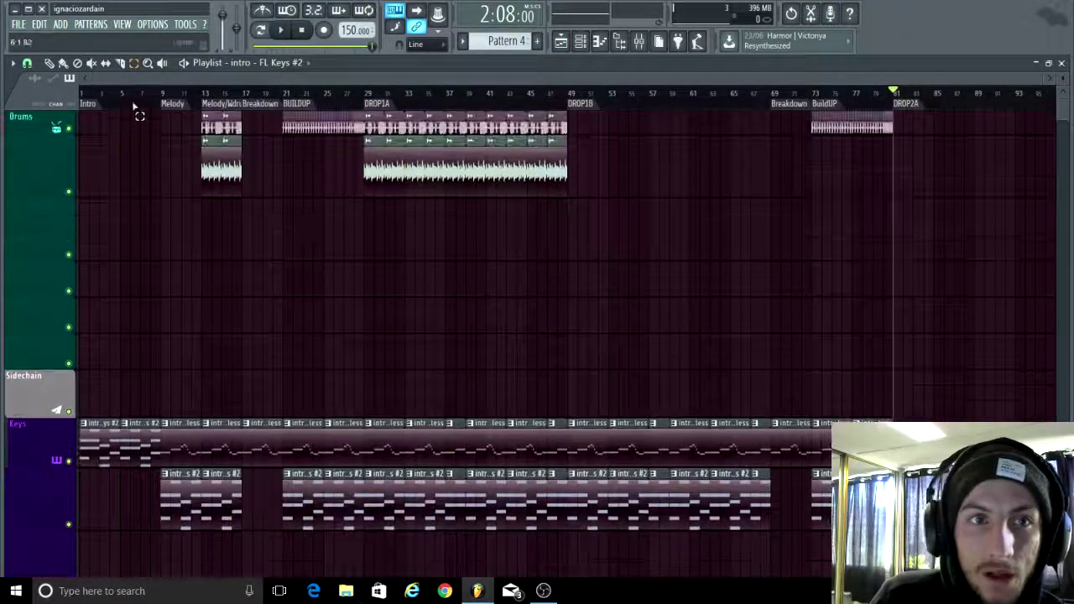
scroll(537, 386, "down", 2)
scroll(554, 412, "up", 1)
scroll(560, 412, "up", 4)
left_click_drag(578, 468, 563, 66)
scroll(364, 252, "down", 6)
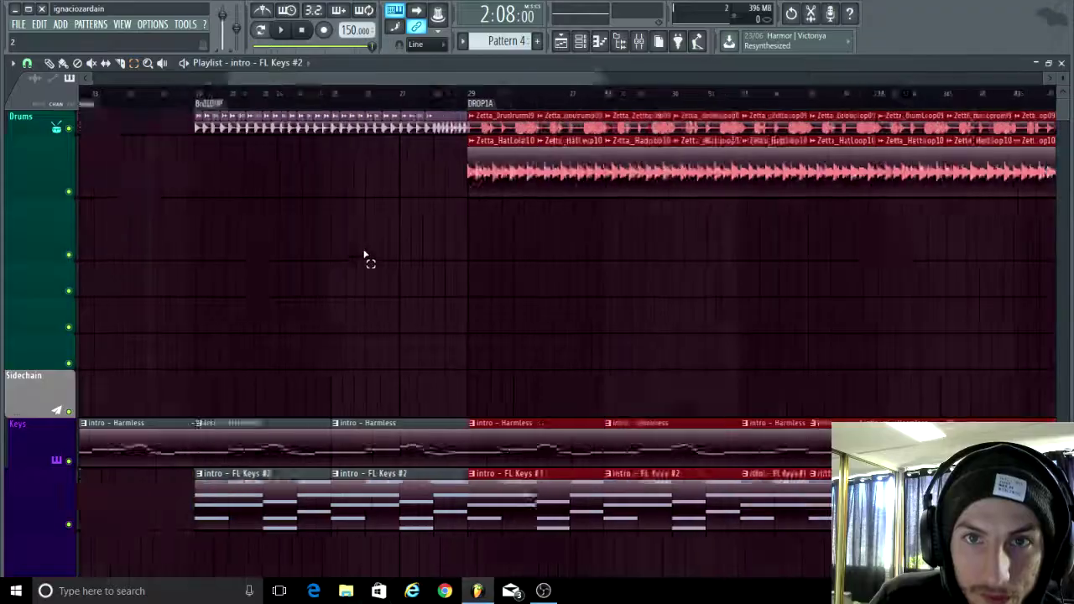
scroll(710, 250, "down", 3)
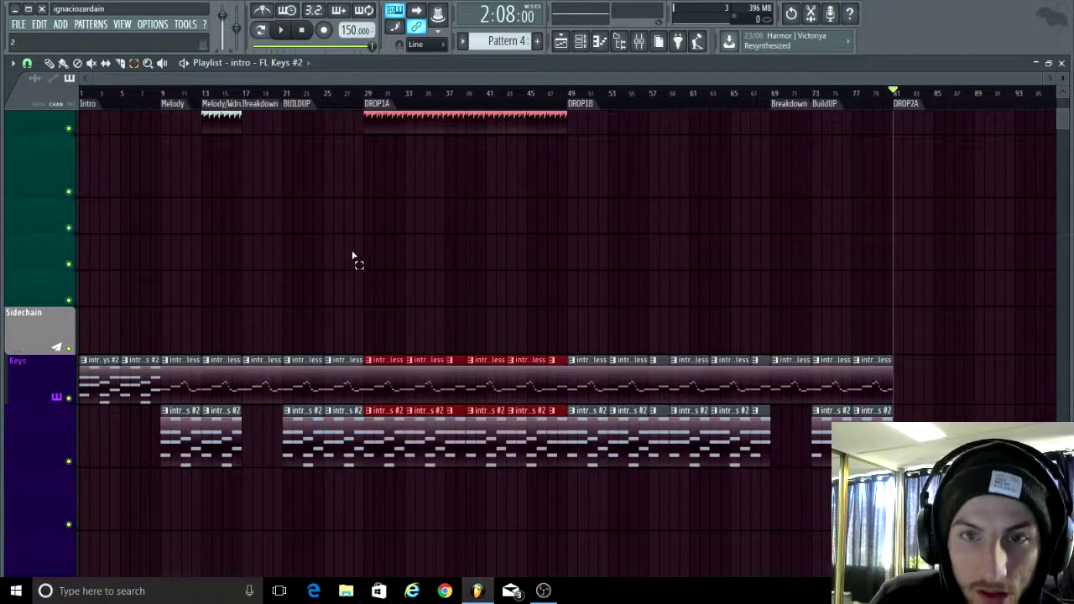
key("ctrl+b")
- Move the duplicated drop clips to the DROP2A marker and align their start exactly with bar 81
left_click(50, 64)
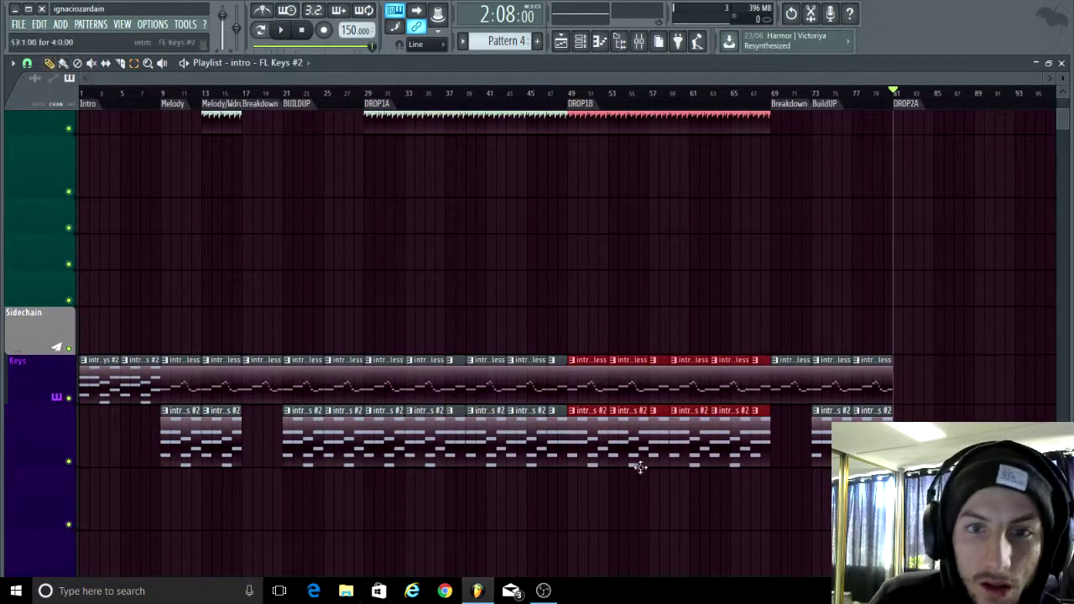
left_click_drag(596, 440, 688, 367)
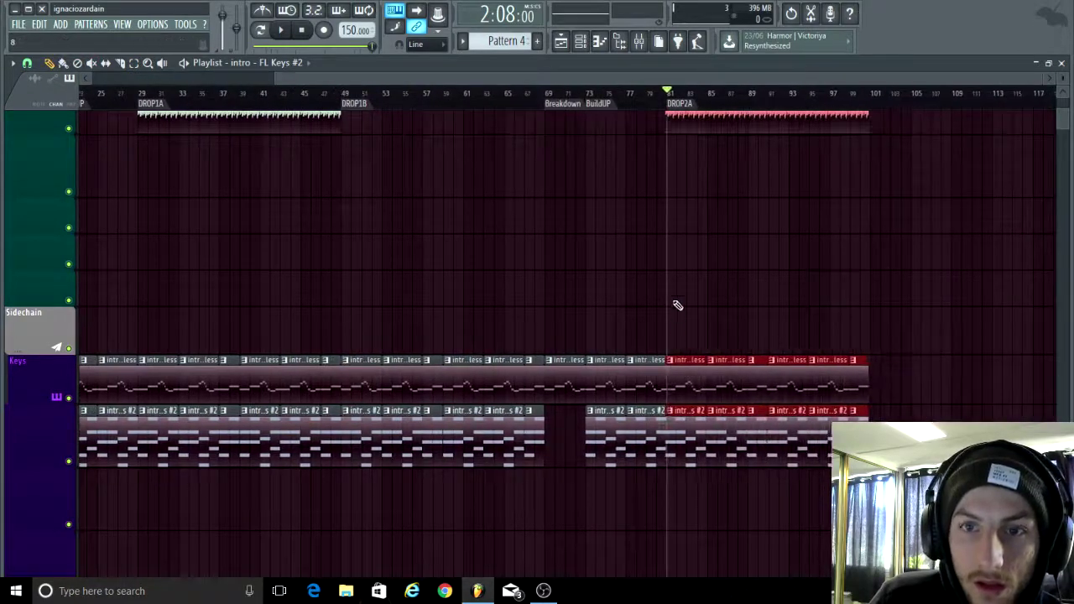
scroll(688, 306, "up", 6)
scroll(705, 308, "up", 1)
mouse_move(537, 386)
left_mouse_down()
mouse_move(614, 391)
mouse_move(602, 385)
left_mouse_up()
scroll(484, 357, "up", 4)
left_click_drag(718, 378, 546, 382)
scroll(479, 333, "down", 4)
scroll(420, 243, "down", 3)
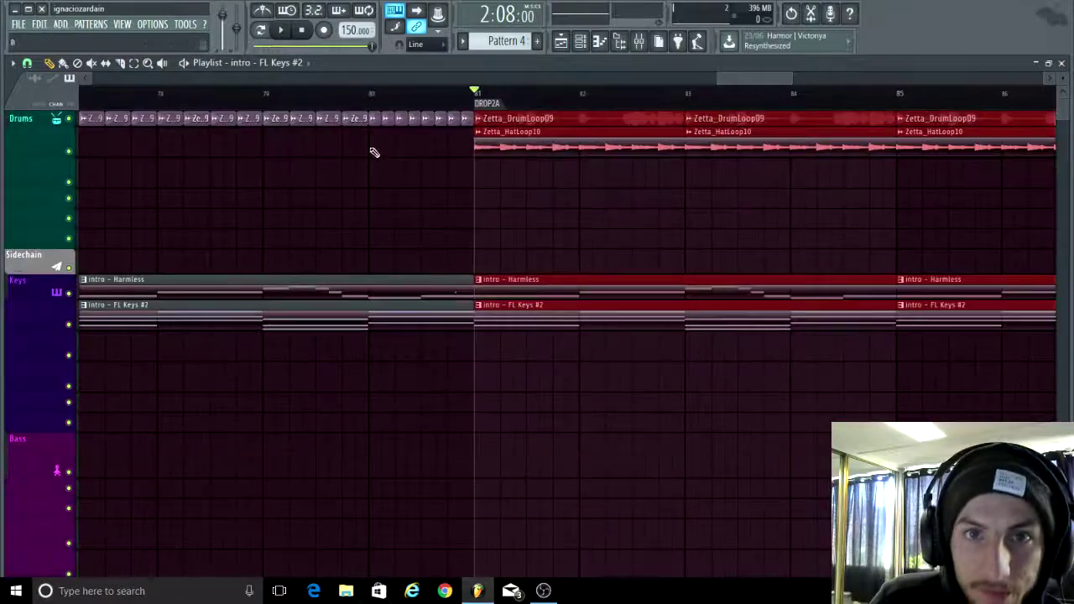
- Duplicate the DROP2A drum, hat and key clips directly after themselves, filling bars 101 to 121
scroll(550, 491, "down", 6)
scroll(937, 400, "up", 3)
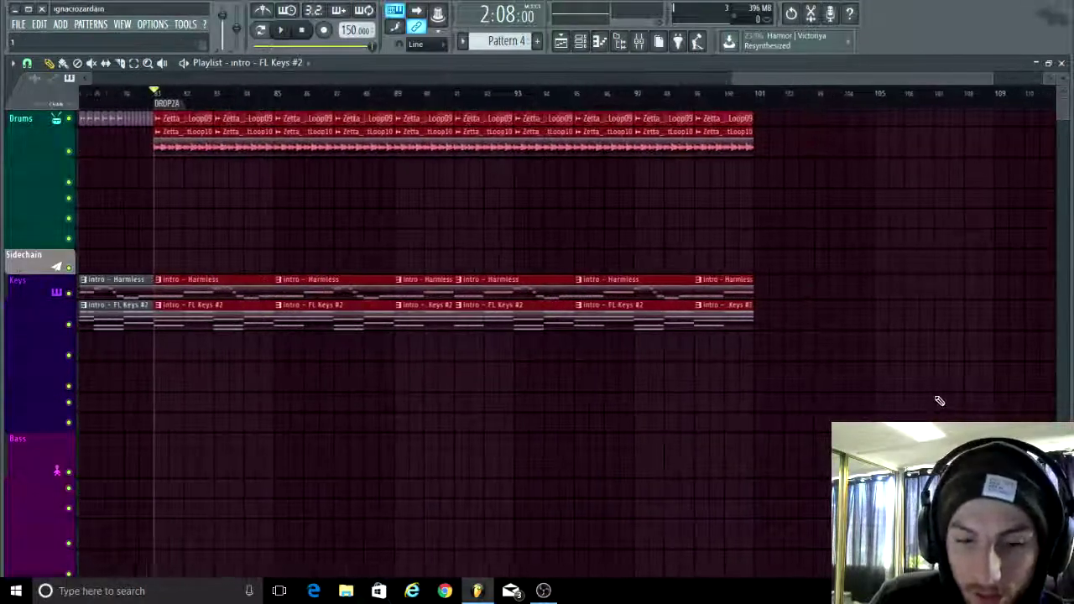
left_click_drag(262, 462, 475, 472)
- Add a time marker named DROP2B at bar 101, where the second copy of the drop clips begins
left_click(134, 63)
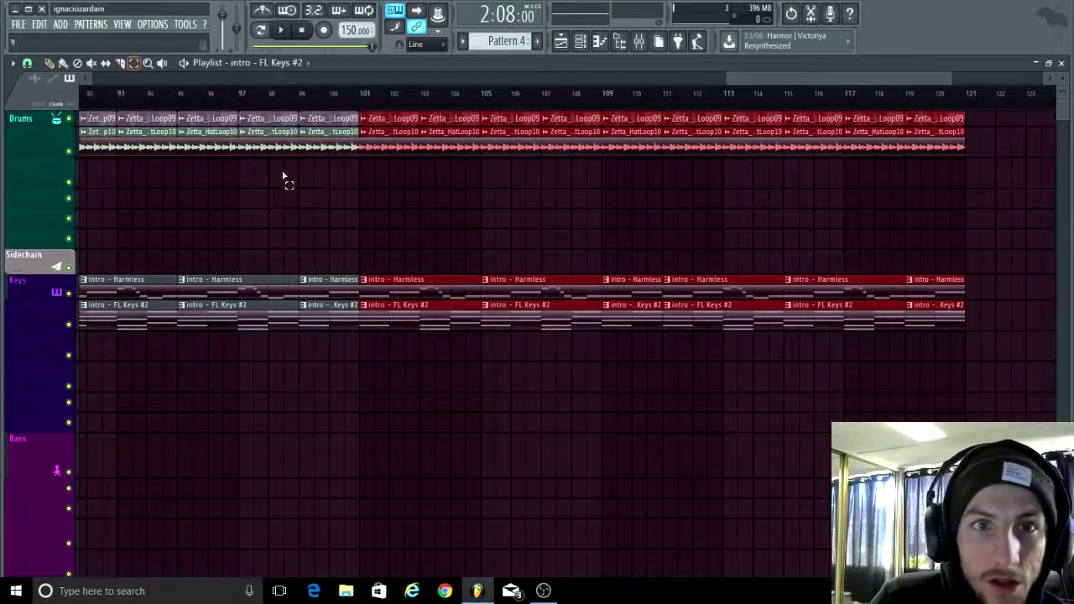
scroll(312, 186, "up", 4)
scroll(671, 208, "up", 2)
scroll(792, 271, "up", 2)
left_click_drag(495, 97, 810, 166)
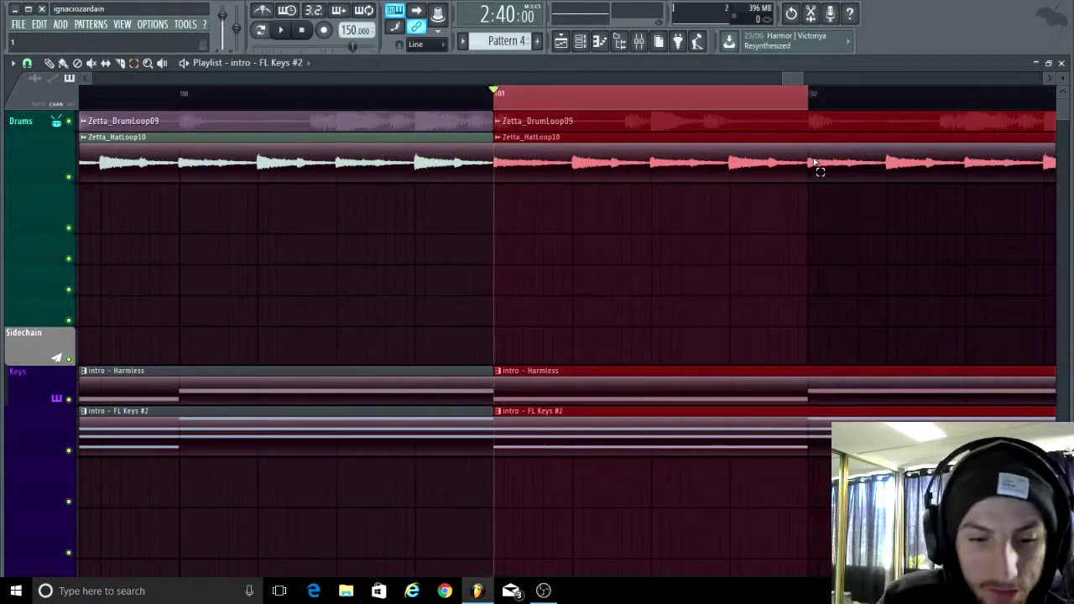
key("alt+t")
type("DR")
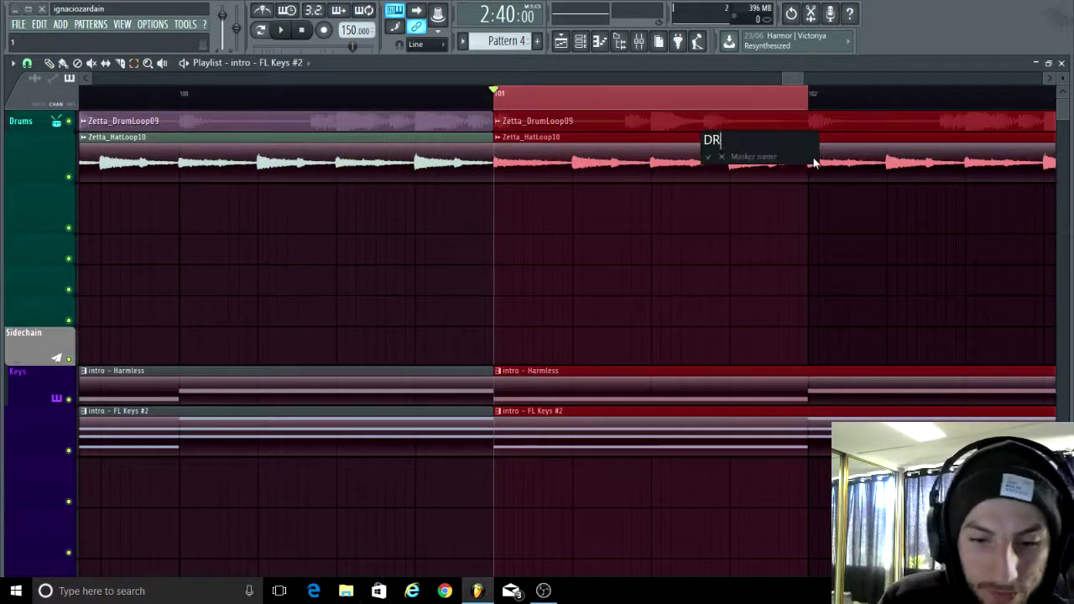
type("OP2B")
key("Return")
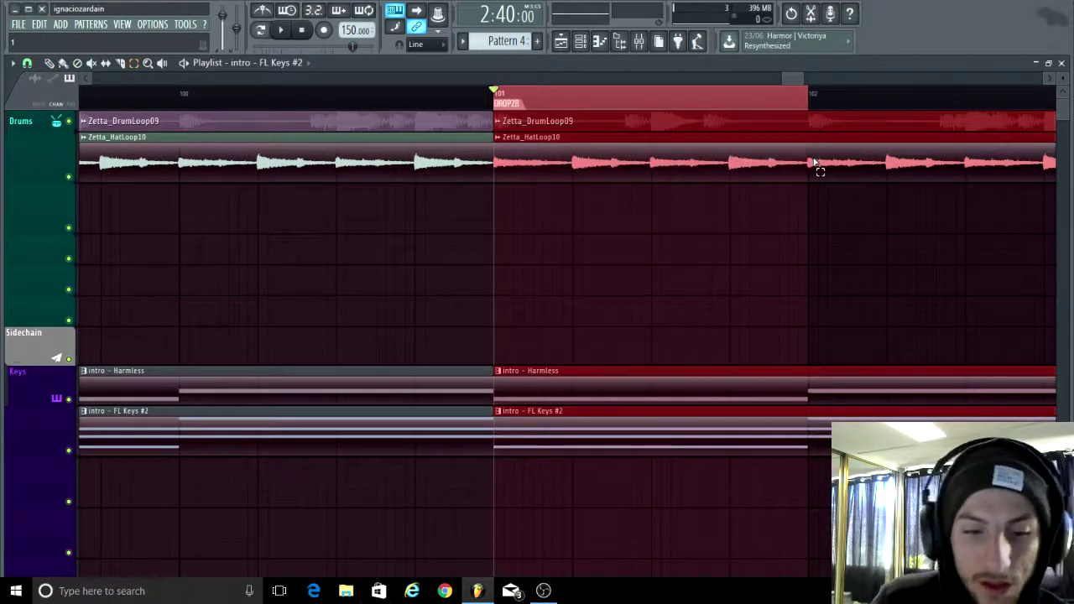
- Add a time marker named Outro at bar 121, where the DROP2B clips end
scroll(414, 283, "down", 8)
scroll(803, 316, "down", 2)
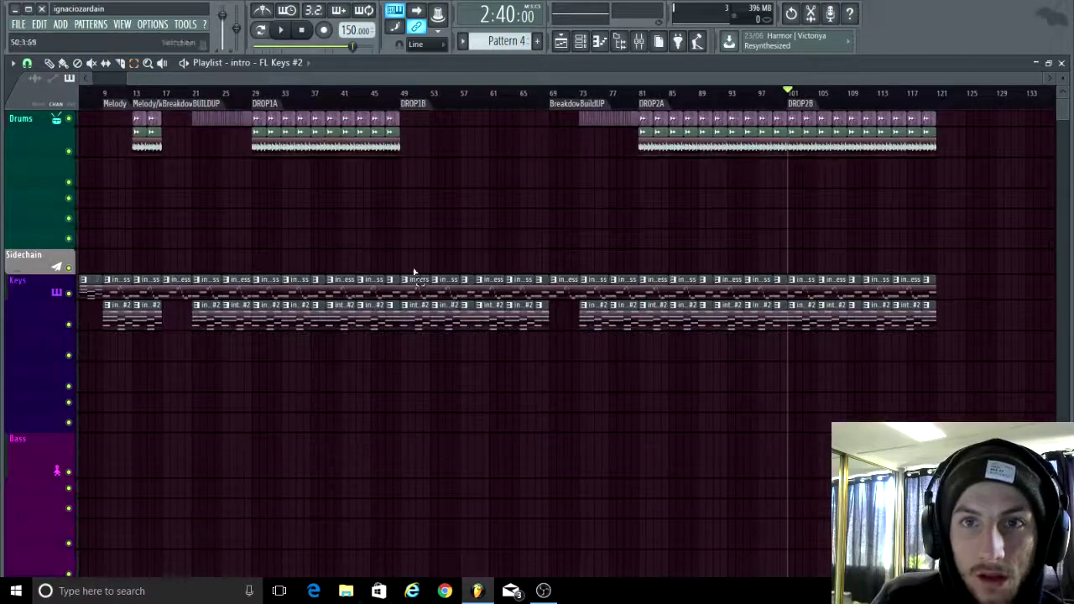
scroll(911, 342, "down", 1)
scroll(1026, 350, "up", 8)
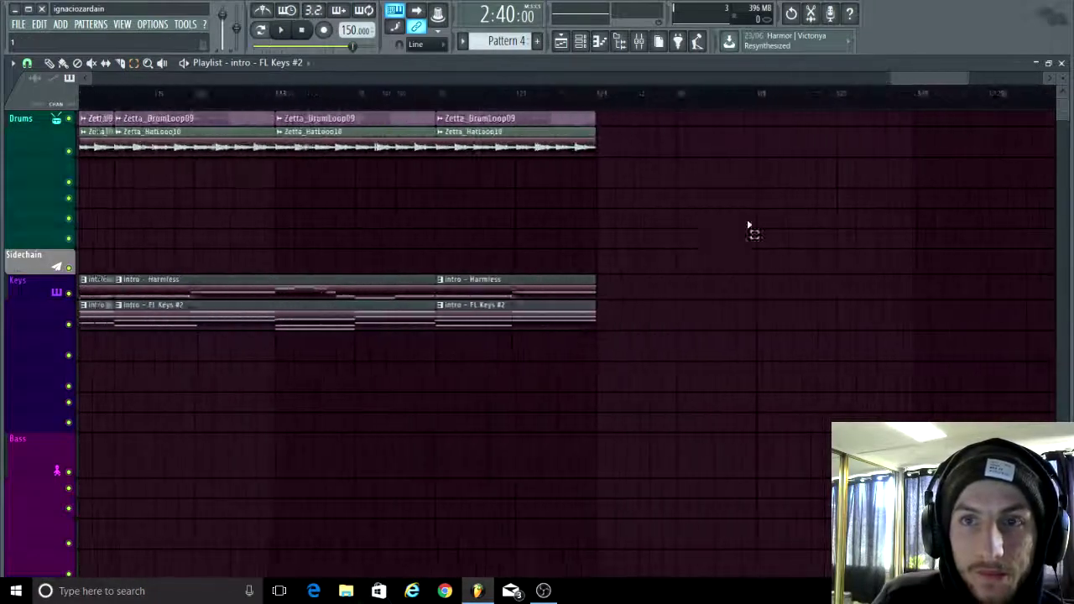
scroll(750, 230, "up", 3)
scroll(537, 222, "up", 3)
left_click_drag(366, 95, 724, 195)
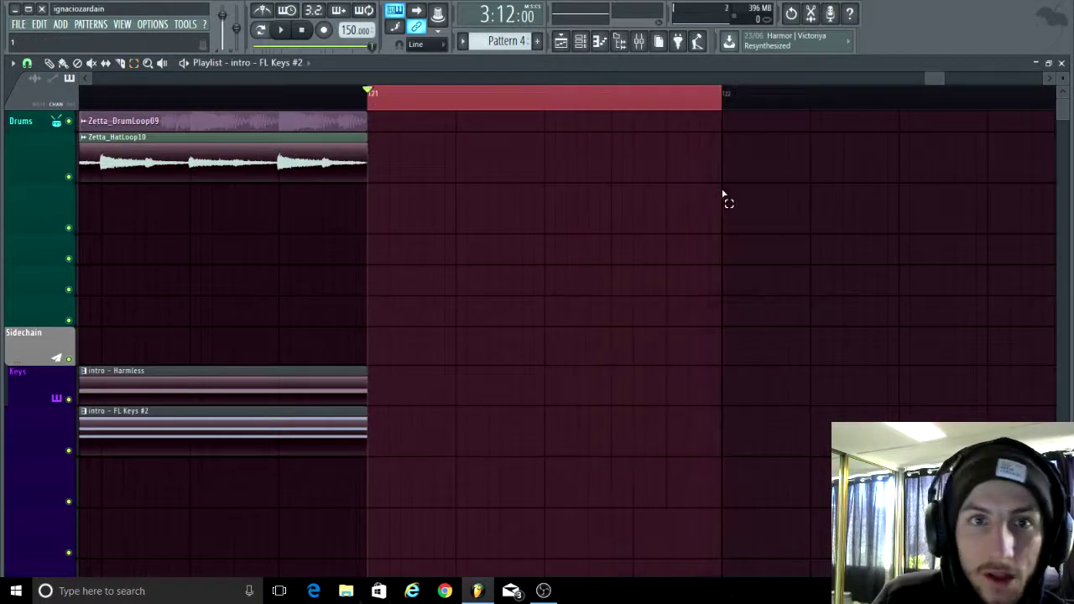
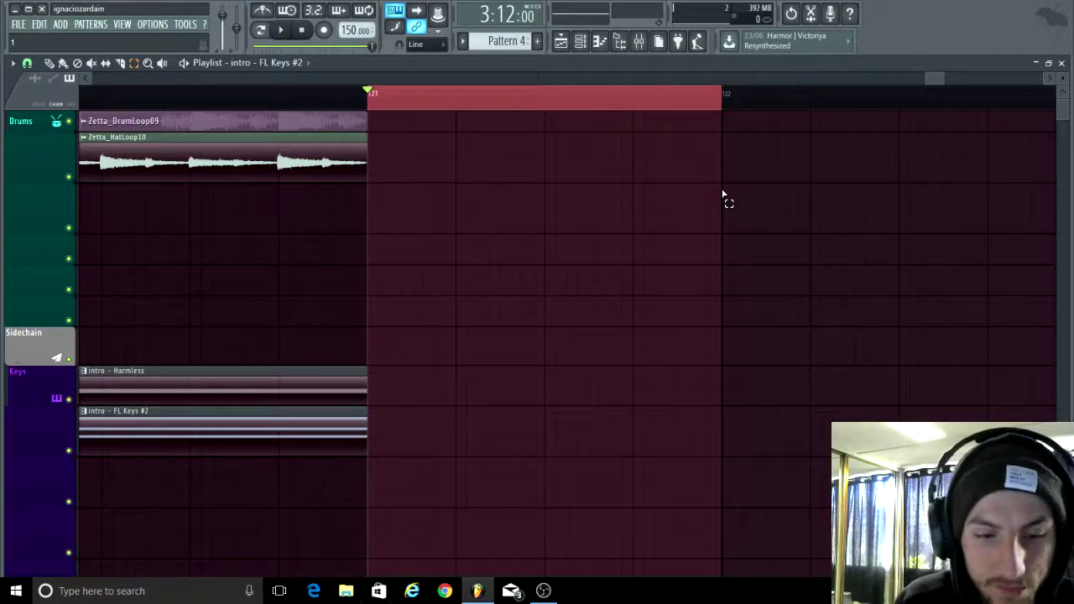
key("alt+t")
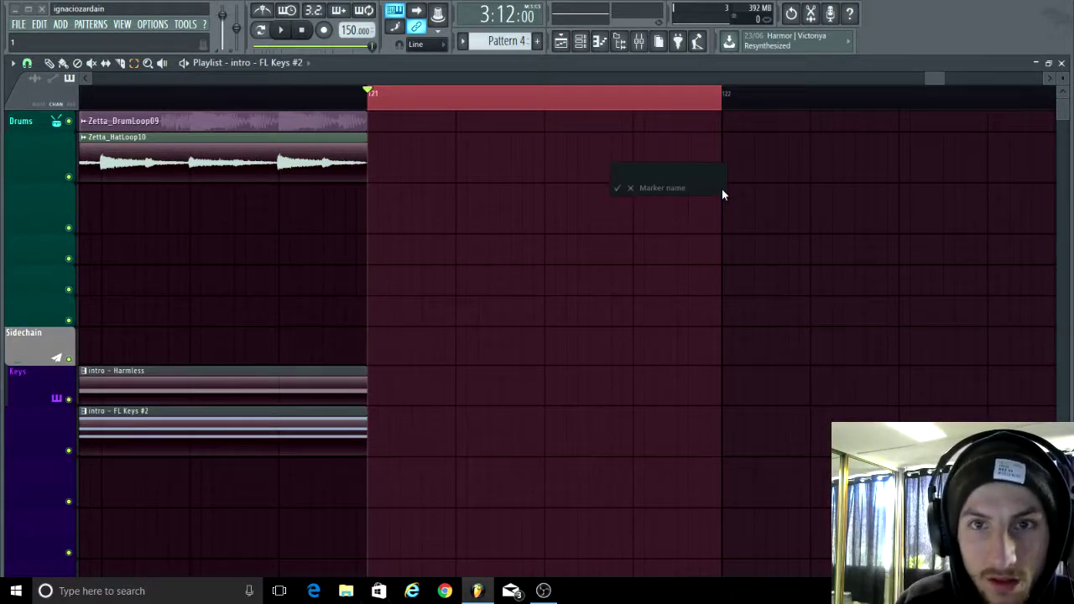
type("Outro")
key("Return")
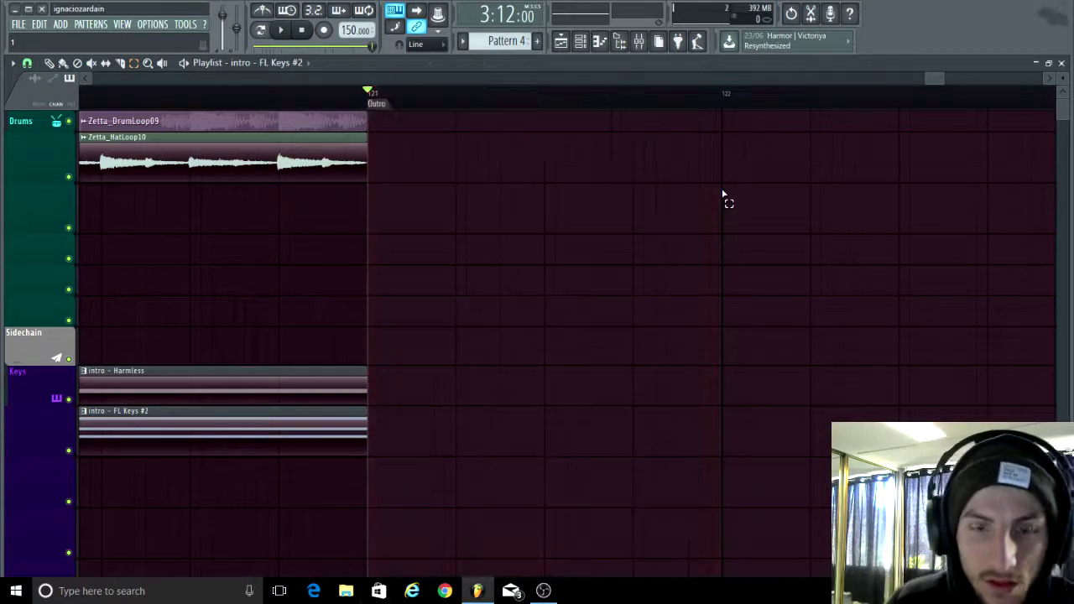
- Duplicate the last full-length Harmless and FL Keys #2 clips, which span bars 115 to 119
scroll(720, 202, "down", 8)
scroll(796, 327, "up", 8)
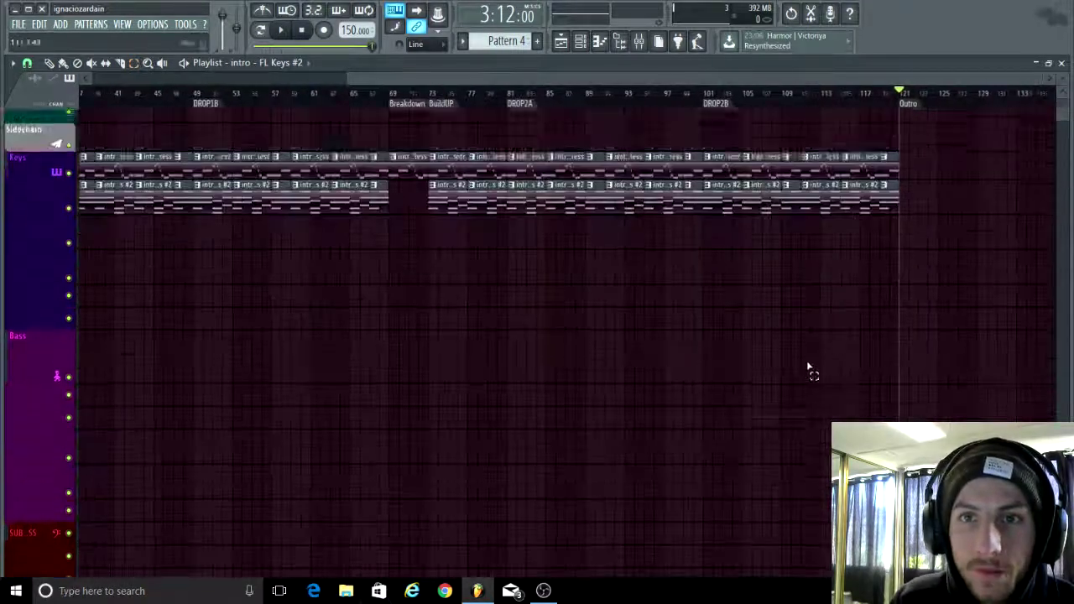
scroll(943, 362, "up", 2)
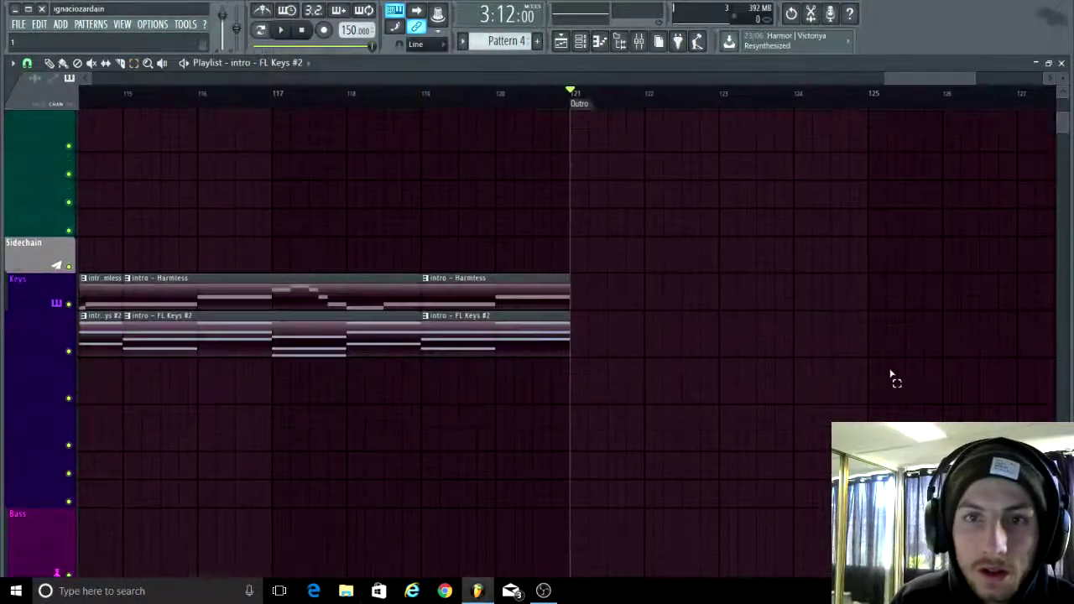
scroll(496, 383, "down", 3)
left_click_drag(396, 403, 328, 215)
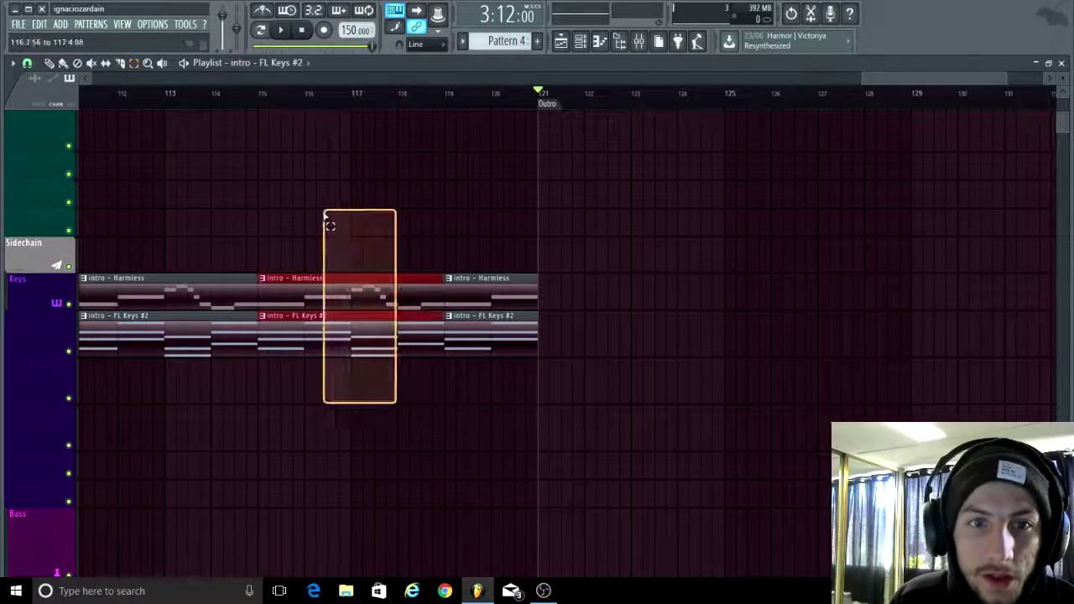
key("ctrl+b")
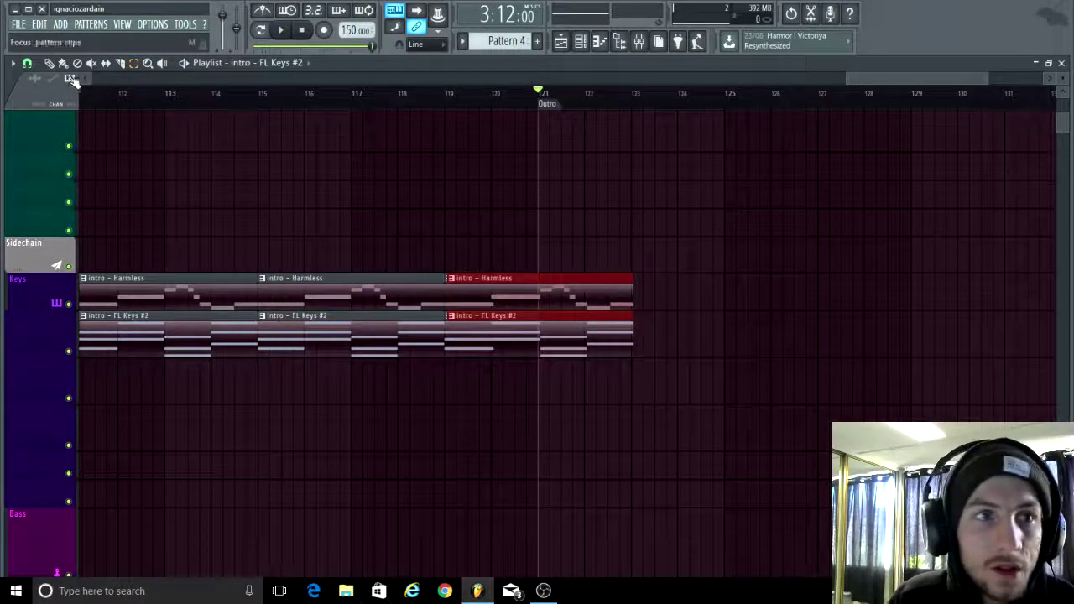
- Move the duplicated Harmless and FL Keys #2 clips to the Outro marker, aligning their start exactly with bar 121
left_click(49, 64)
scroll(523, 279, "up", 3)
left_click_drag(481, 294, 715, 299)
scroll(655, 431, "up", 4)
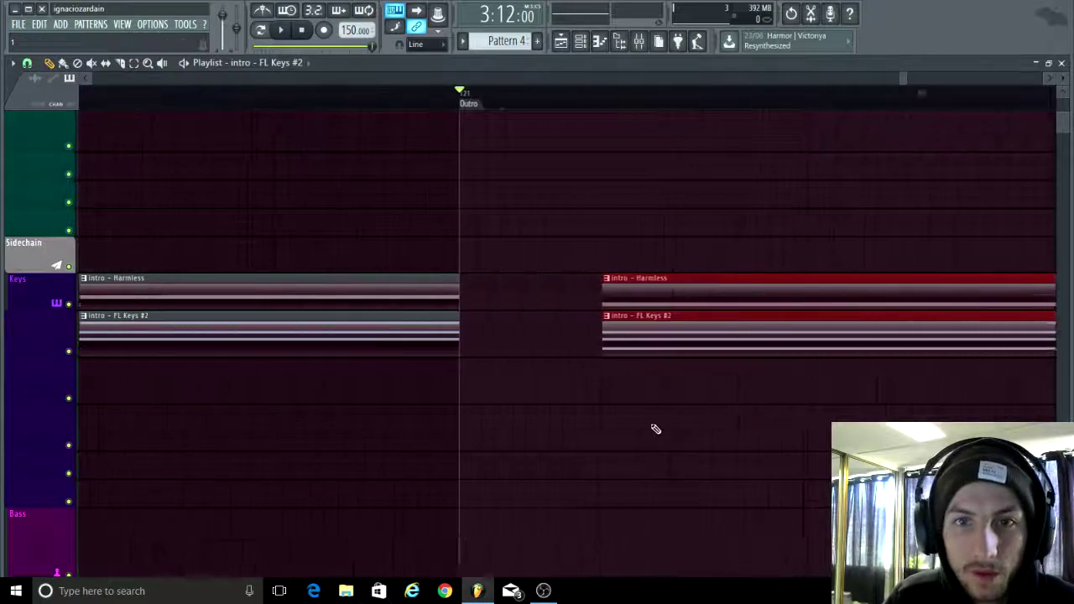
scroll(614, 233, "up", 2)
mouse_move(613, 232)
left_mouse_down()
mouse_move(372, 259)
mouse_move(331, 251)
mouse_move(389, 237)
left_mouse_up()
scroll(336, 477, "up", 3)
scroll(287, 439, "down", 6)
scroll(545, 449, "up", 2)
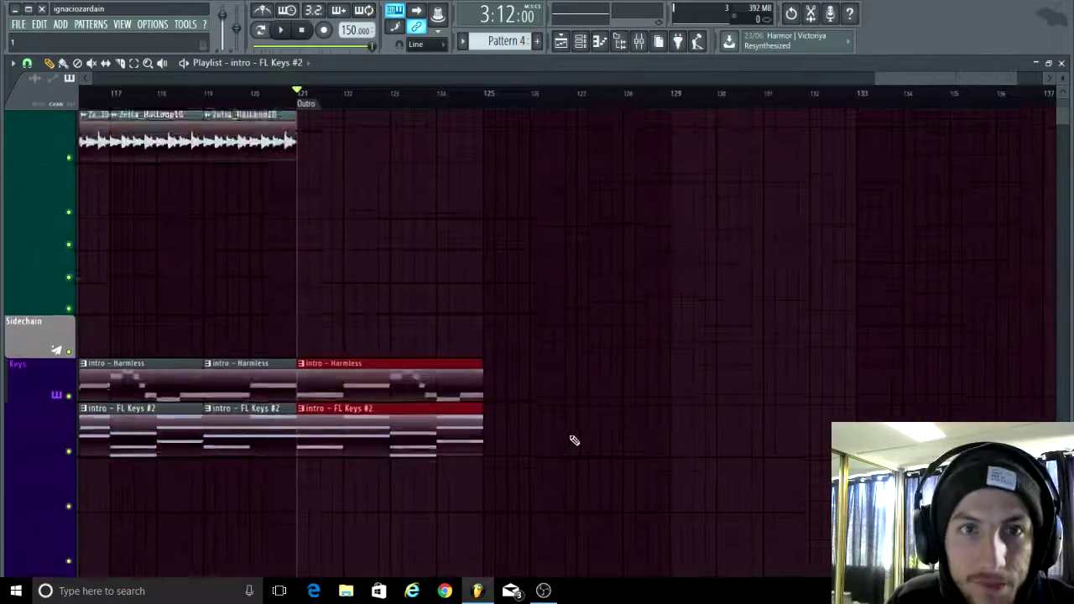
- Add a time marker named CODA at bar 125, where the Outro key clips end
scroll(569, 428, "up", 3)
left_click(136, 65)
scroll(260, 122, "up", 3)
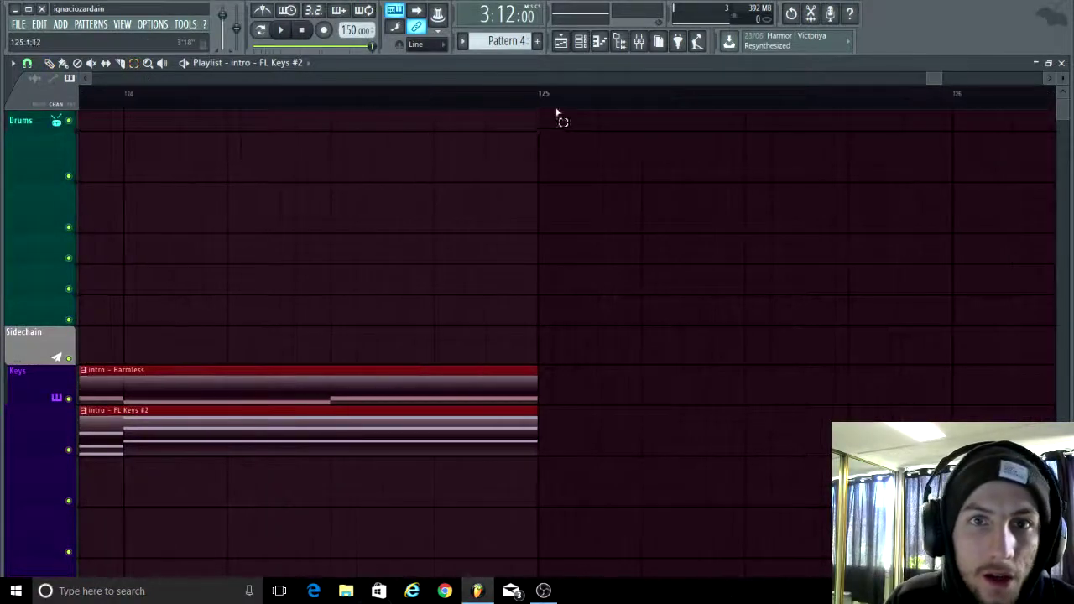
left_click_drag(533, 103, 965, 156)
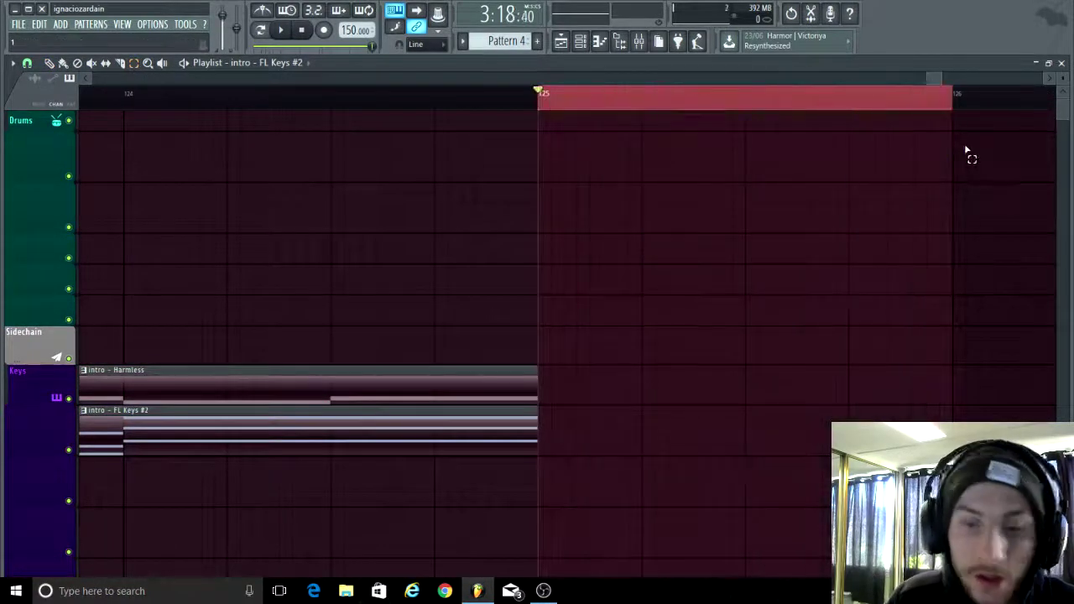
key("alt+t")
type("CODA")
key("Return")
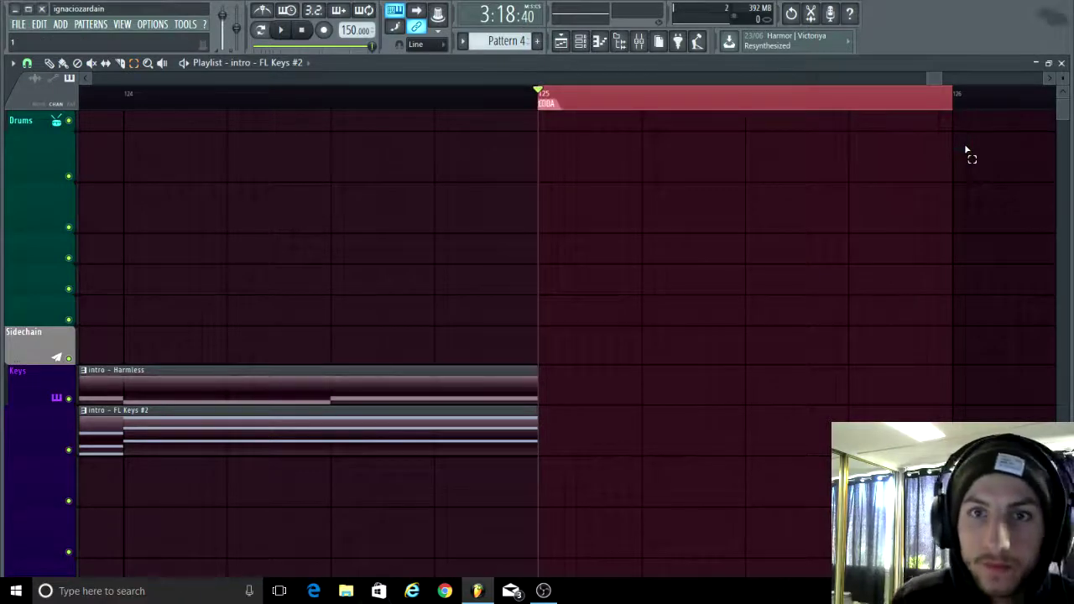
left_click(949, 231)
- Examine the full arrangement from Intro to CODA, comparing the section markers with the drum and key clips
scroll(640, 210, "down", 10)
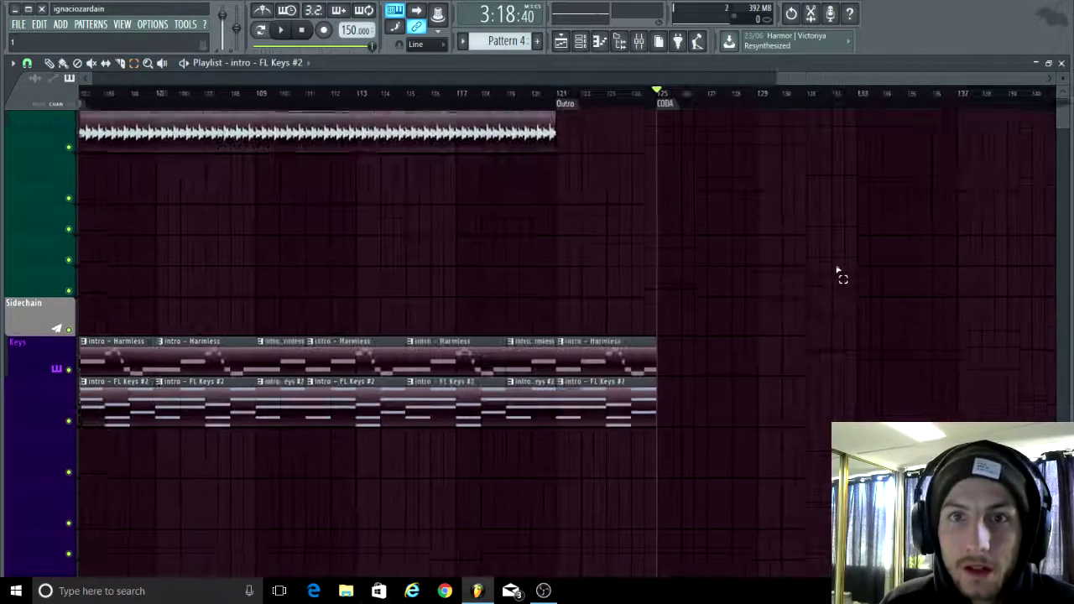
scroll(837, 281, "down", 2)
scroll(736, 475, "up", 2)
scroll(515, 243, "up", 1)
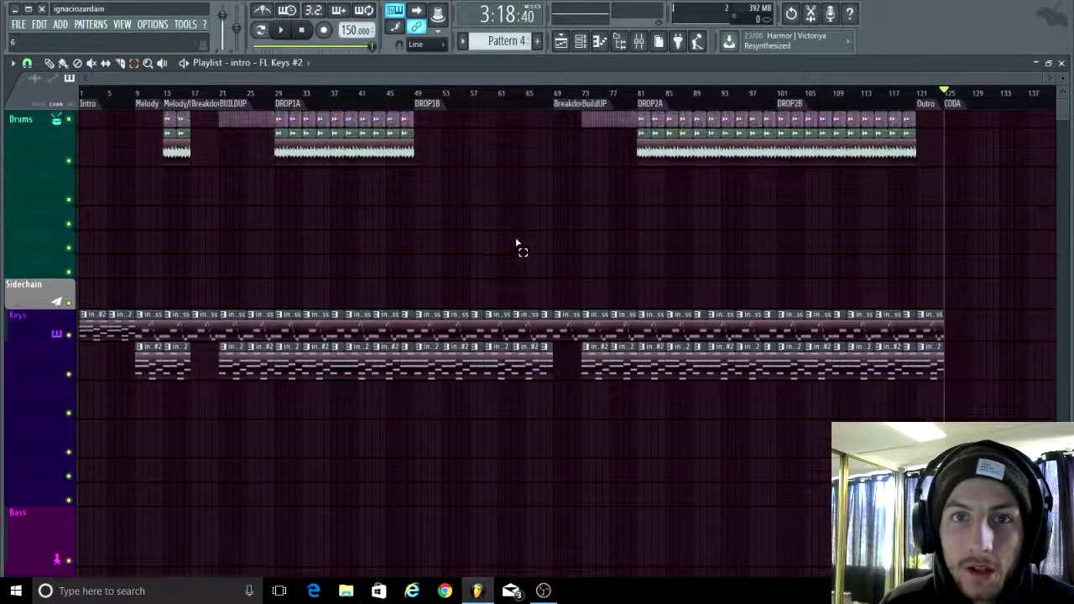
scroll(518, 245, "up", 1)
scroll(520, 246, "up", 1)
left_click(51, 64)
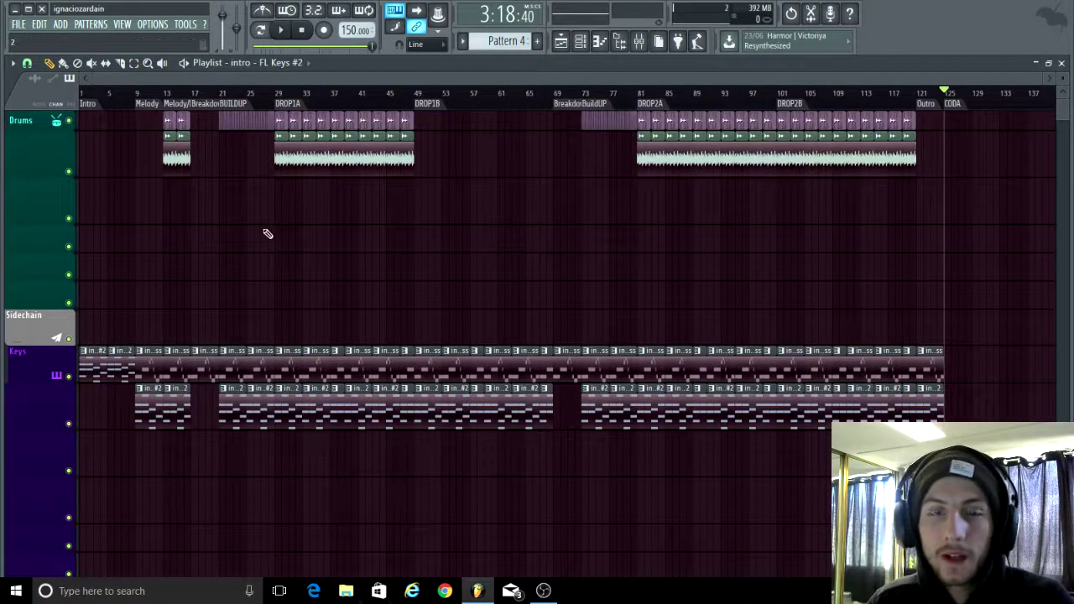
scroll(270, 213, "up", 5)
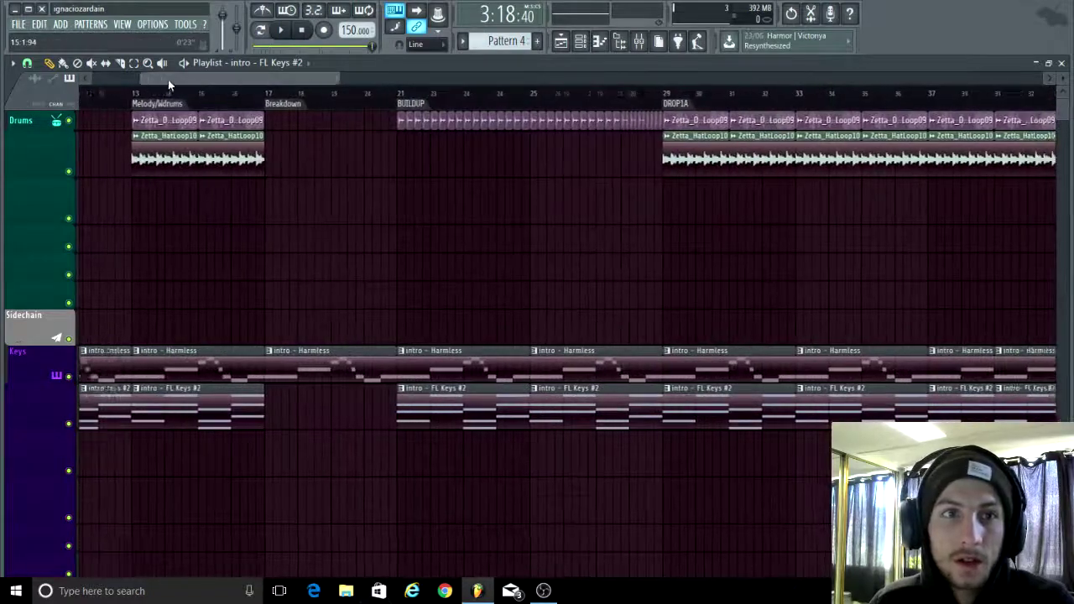
scroll(108, 193, "up", 6)
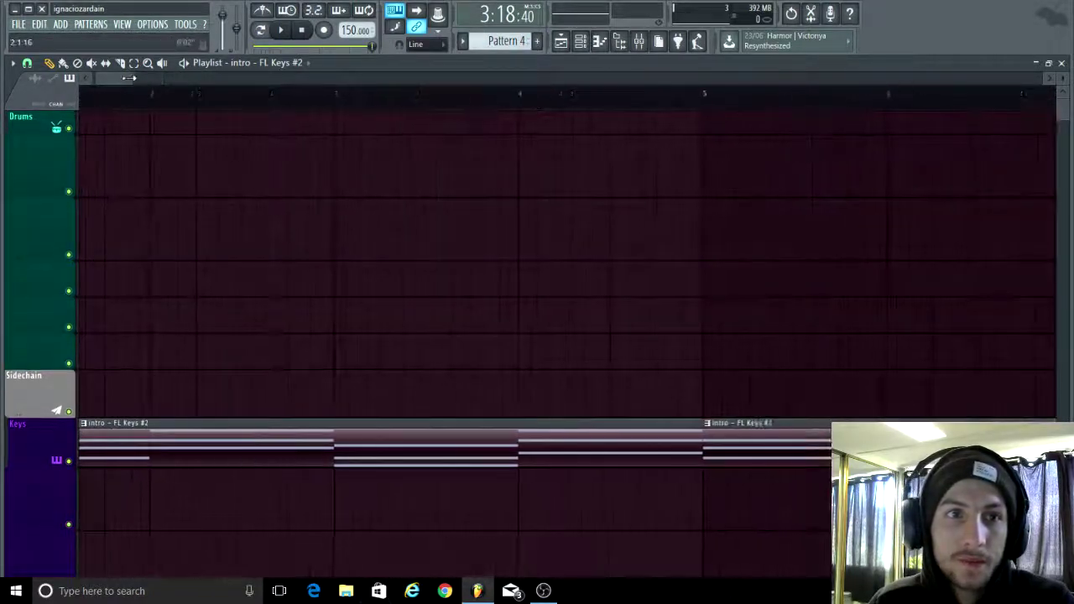
scroll(367, 196, "down", 10)
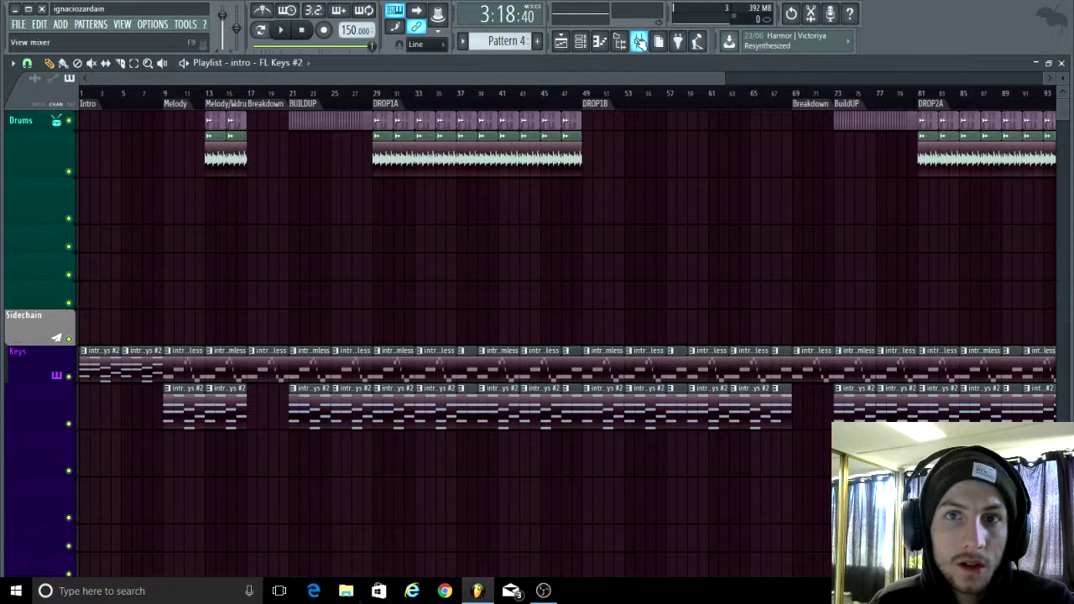
- Load Fruity NoteBook into the first effect slot of mixer Insert 9 and place its window over the playlist
left_click(639, 41)
left_click(361, 172)
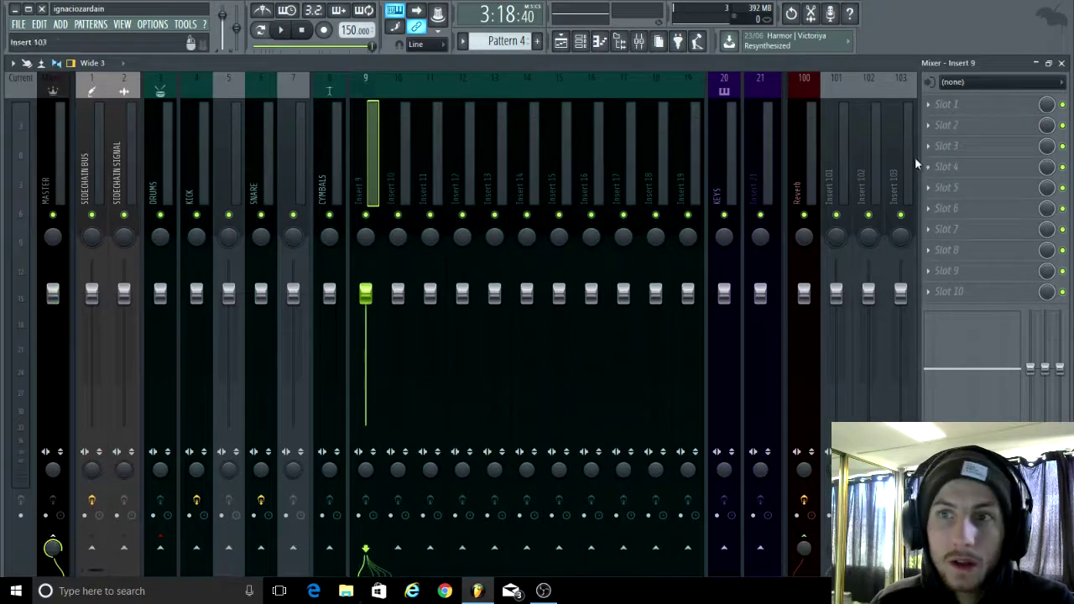
left_click(925, 105)
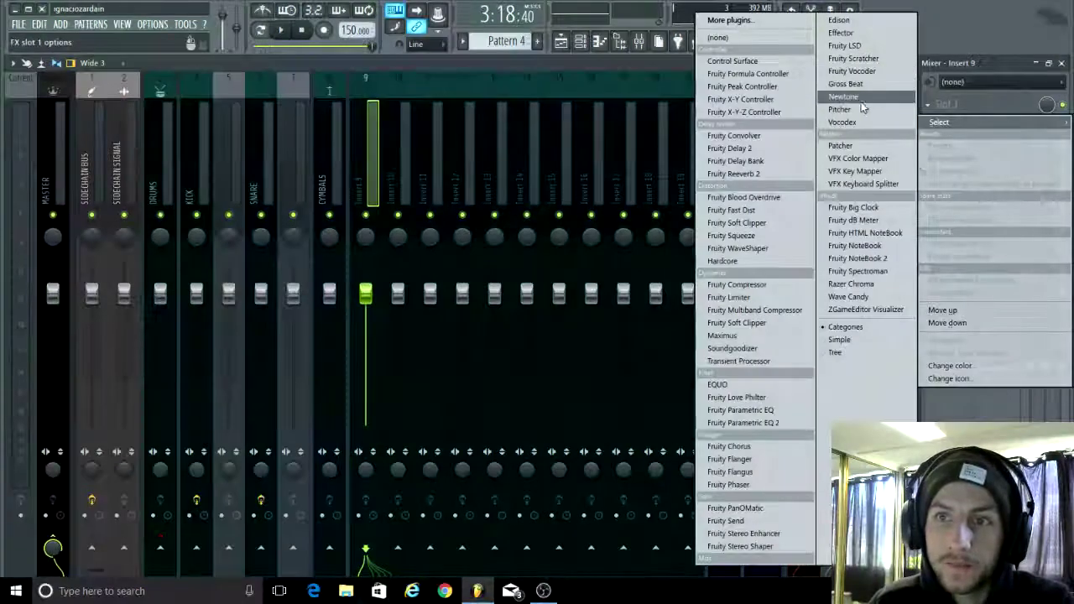
left_click(864, 245)
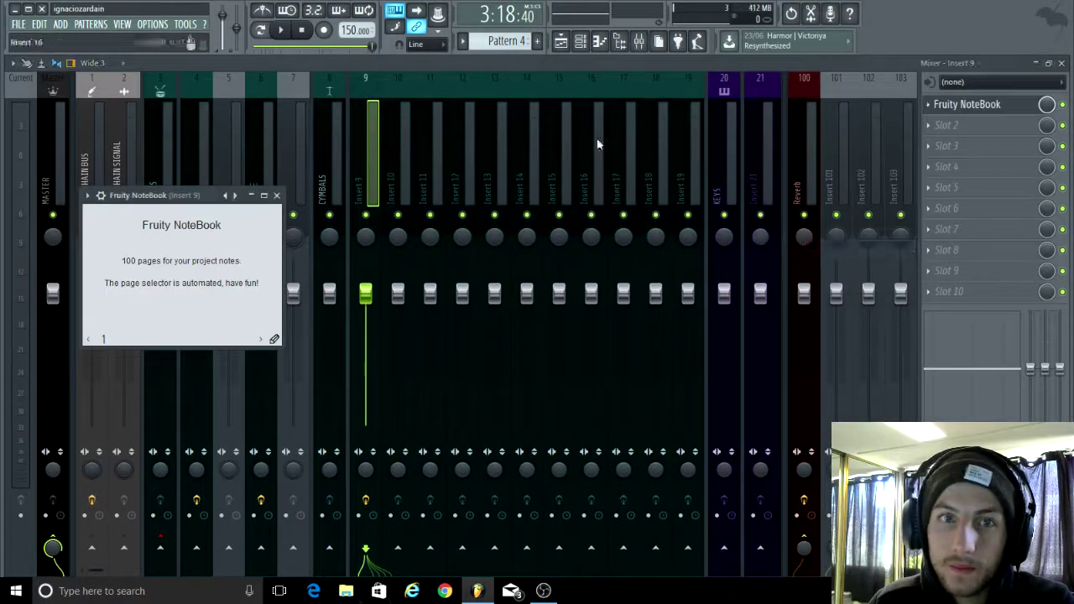
left_click(1062, 63)
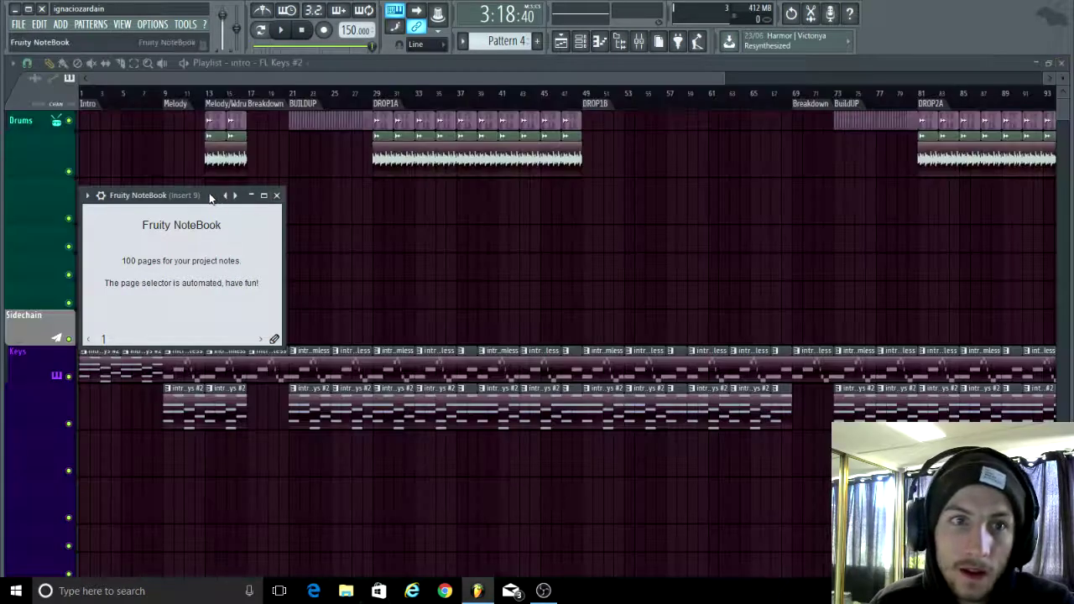
left_click_drag(209, 198, 522, 185)
- Replace the default text on page 1 of Fruity NoteBook with the line "Intro - 8 BARS"
scroll(273, 232, "down", 2)
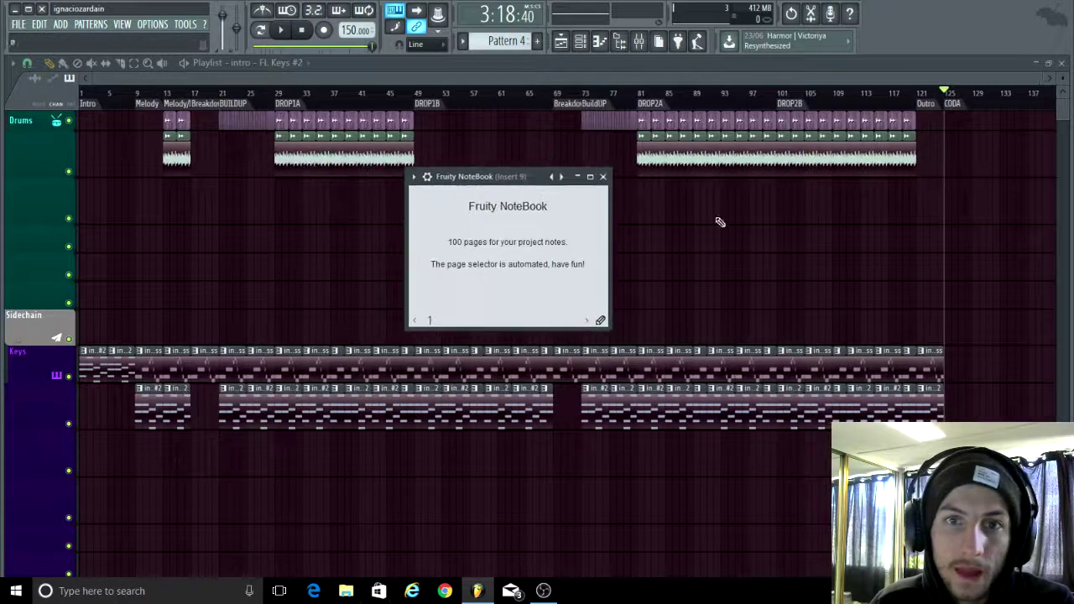
scroll(802, 228, "up", 2)
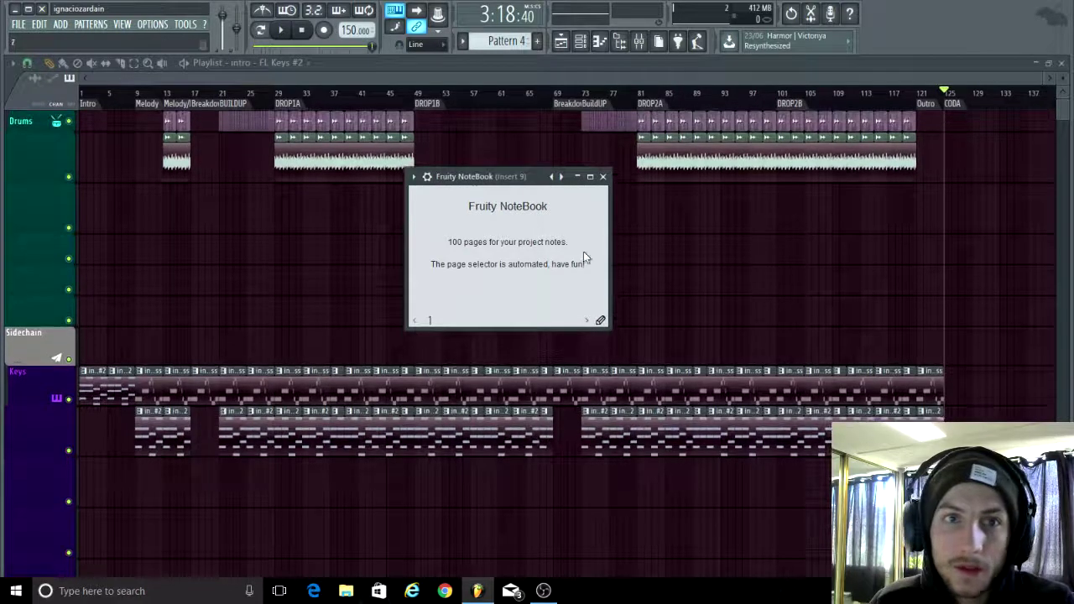
scroll(93, 144, "up", 2)
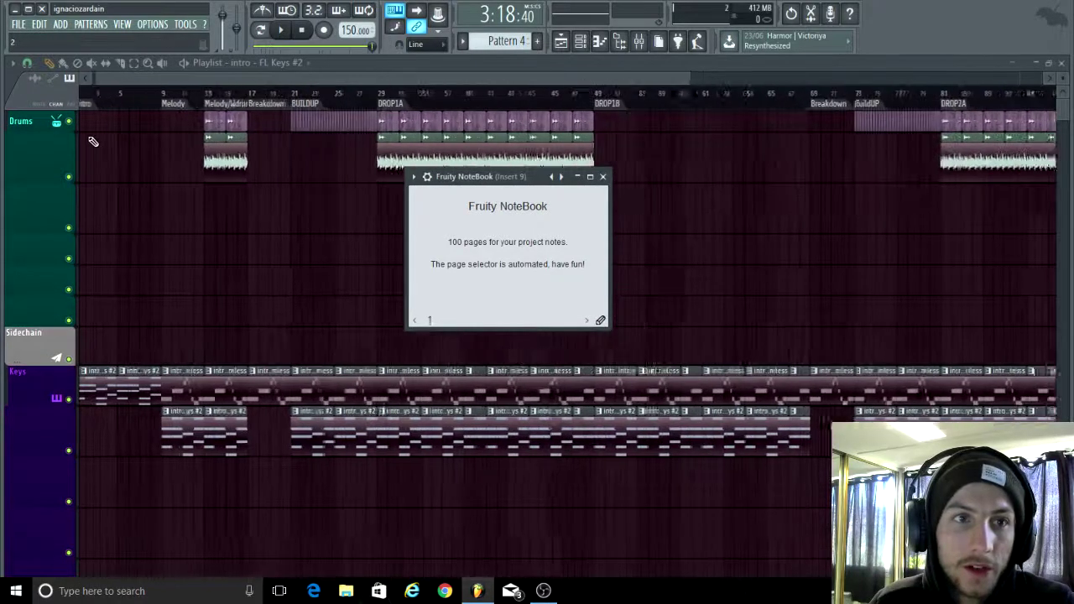
left_click_drag(587, 266, 439, 212)
key("BackSpace")
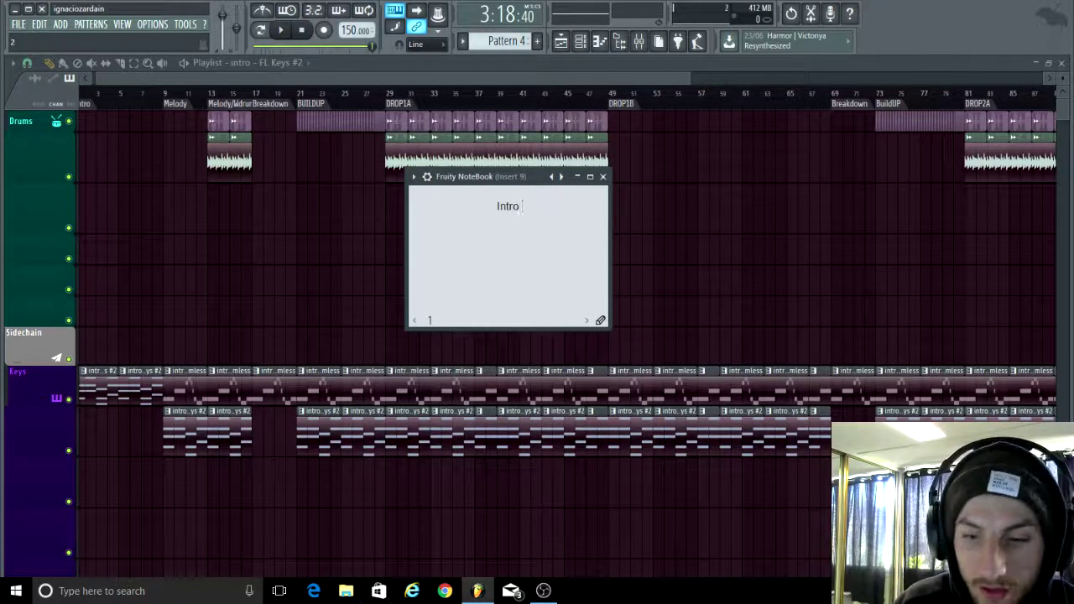
type("Intro - * BAR")
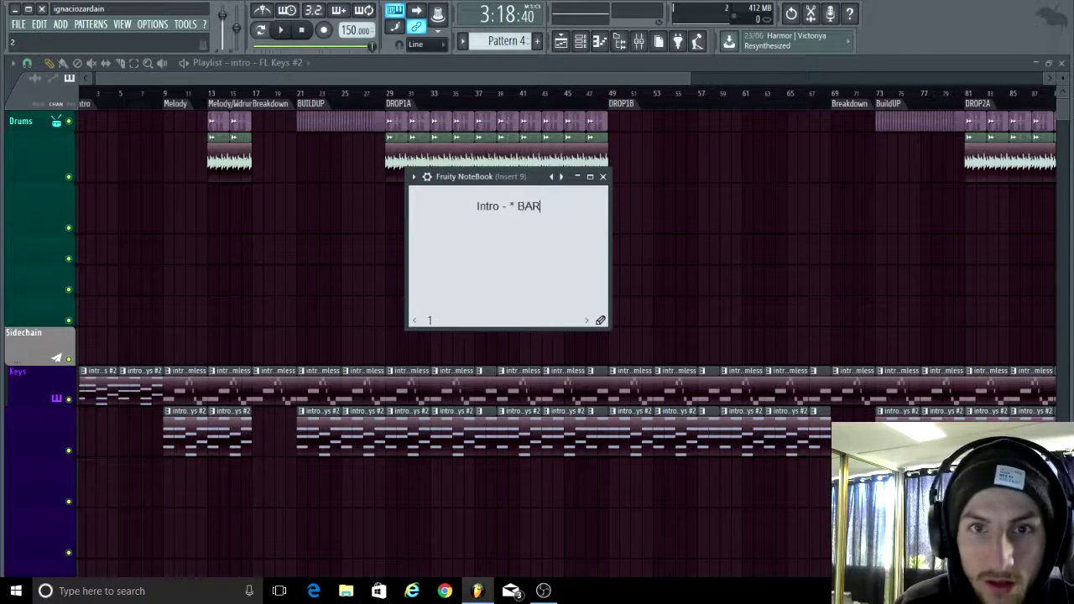
key("BackSpace")
key("BackSpace")
key("BackSpace")
key("BackSpace")
key("BackSpace")
type("8 BARS")
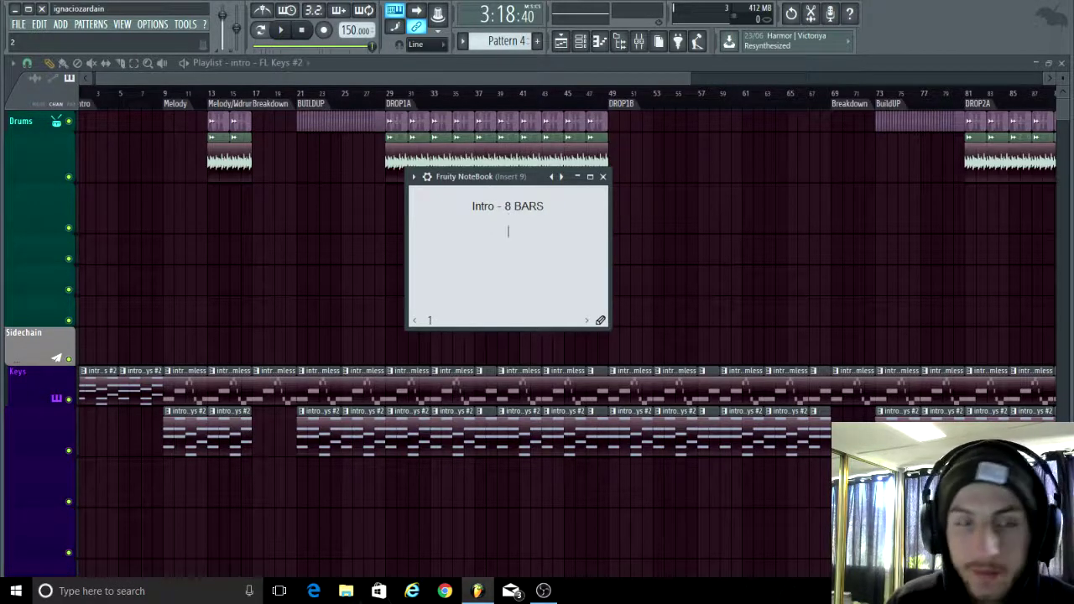
- Below the Intro line, add the notes "MELODY - 4 BARS" and "MELODY/DRUMS - 4 BARS" on consecutive lines
type("M")
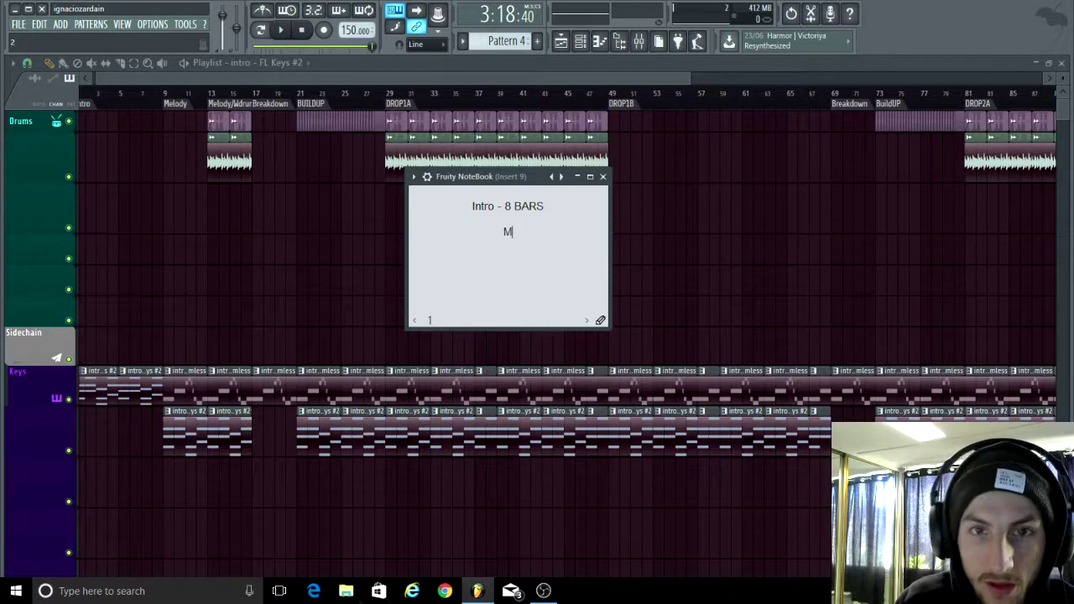
type("ELODY")
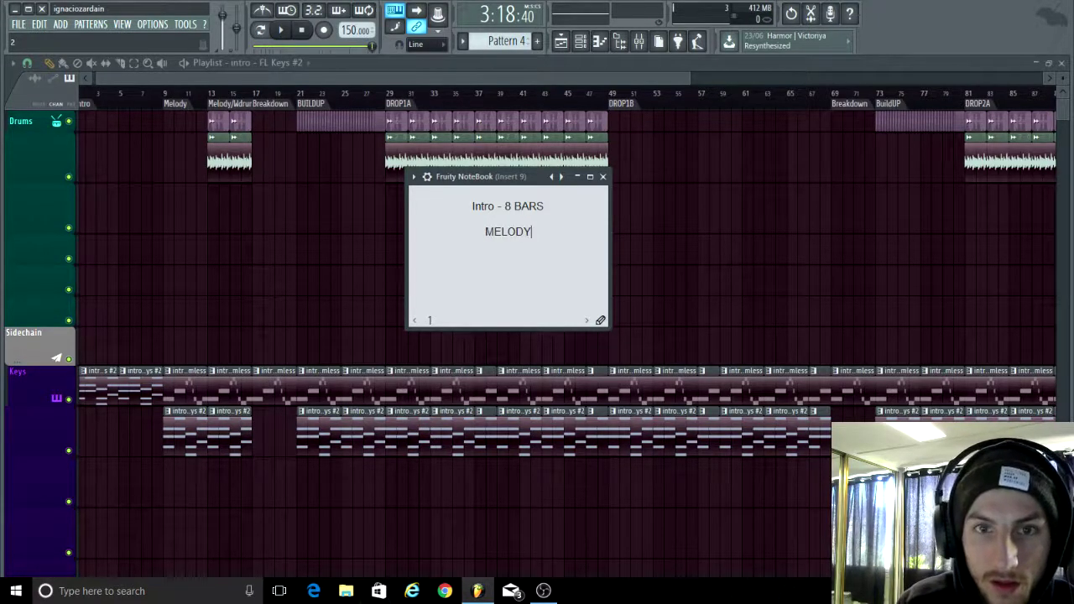
type(" -")
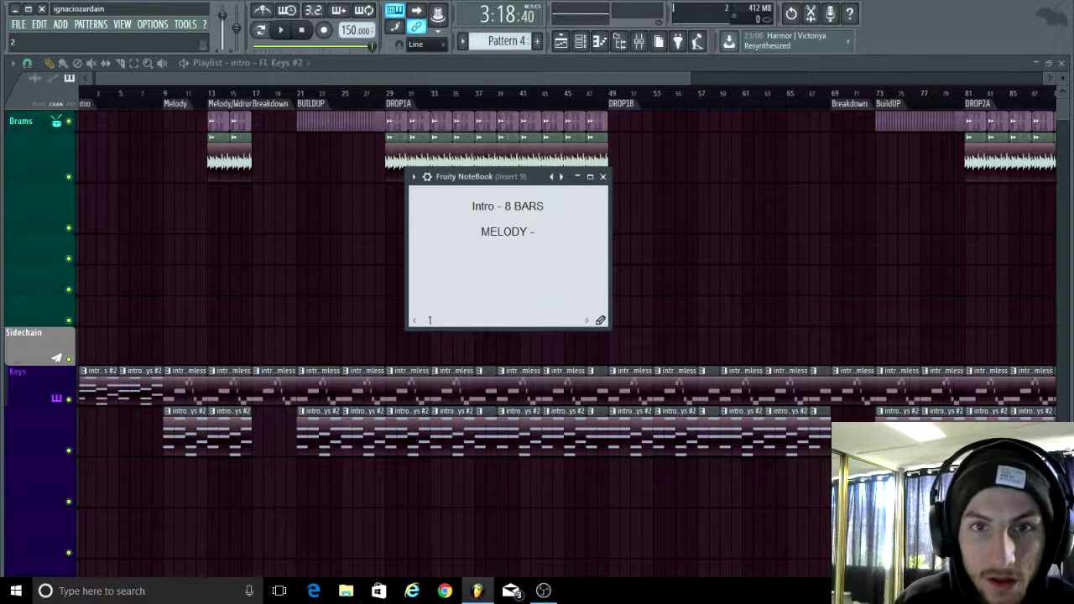
type(" 4 BARS")
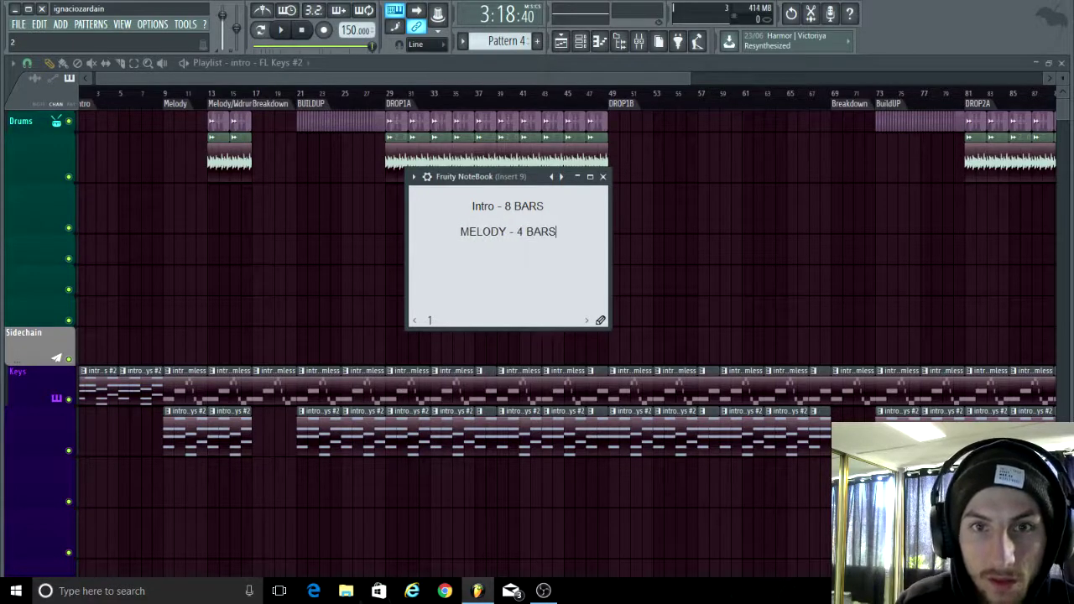
type("MELOD")
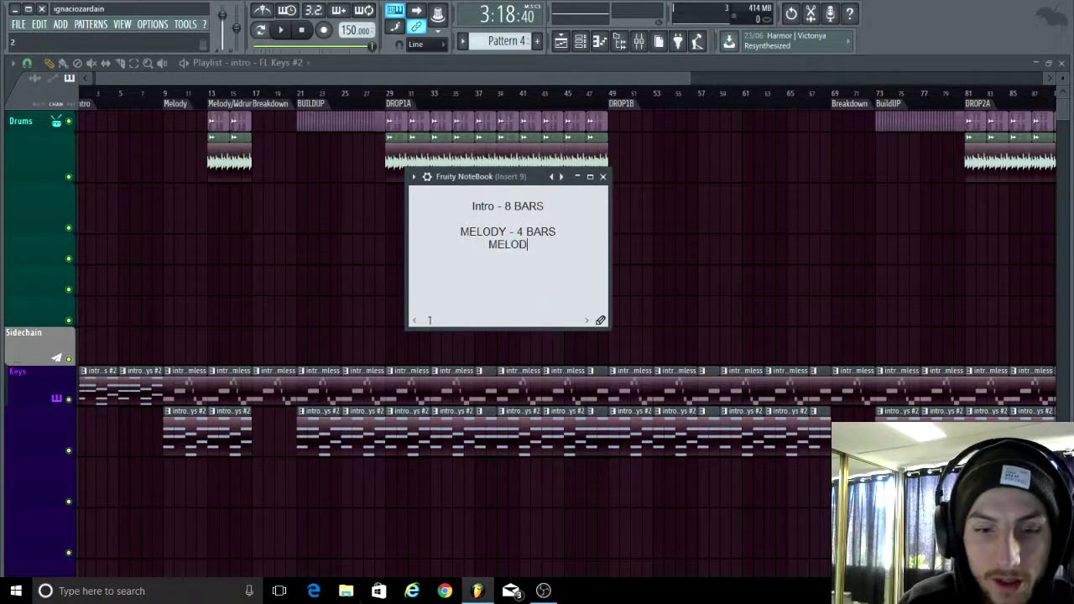
type("Y")
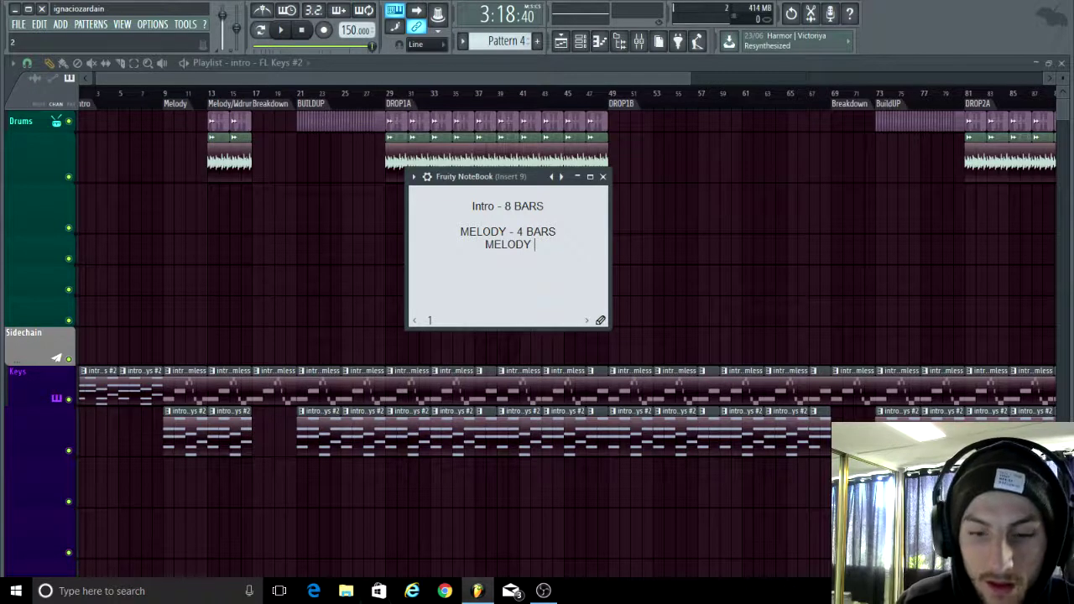
key("BackSpace")
type("/DRUMS")
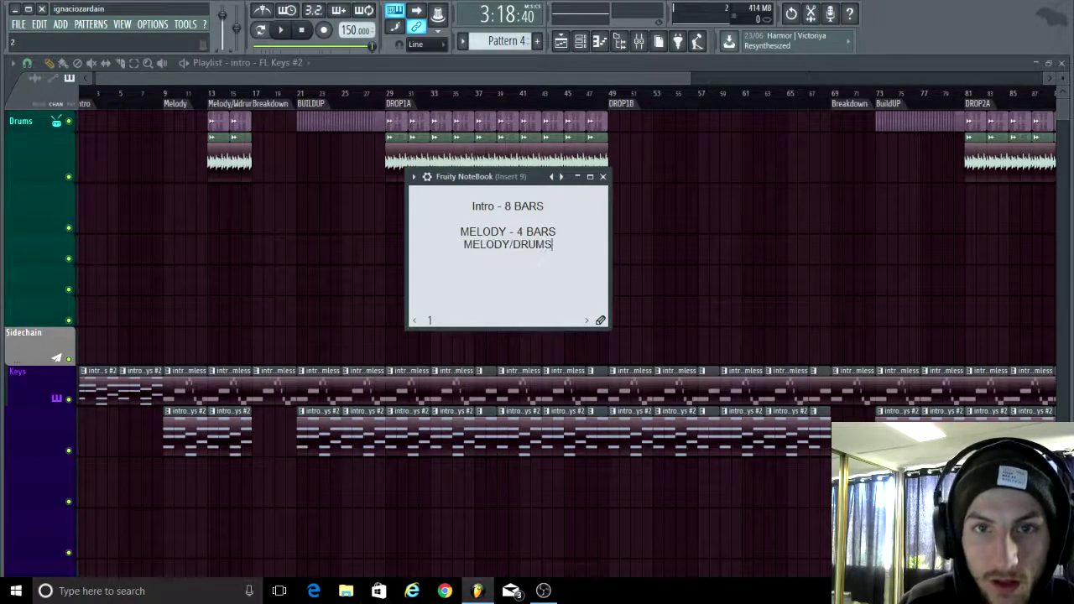
type(" - 4 BARS")
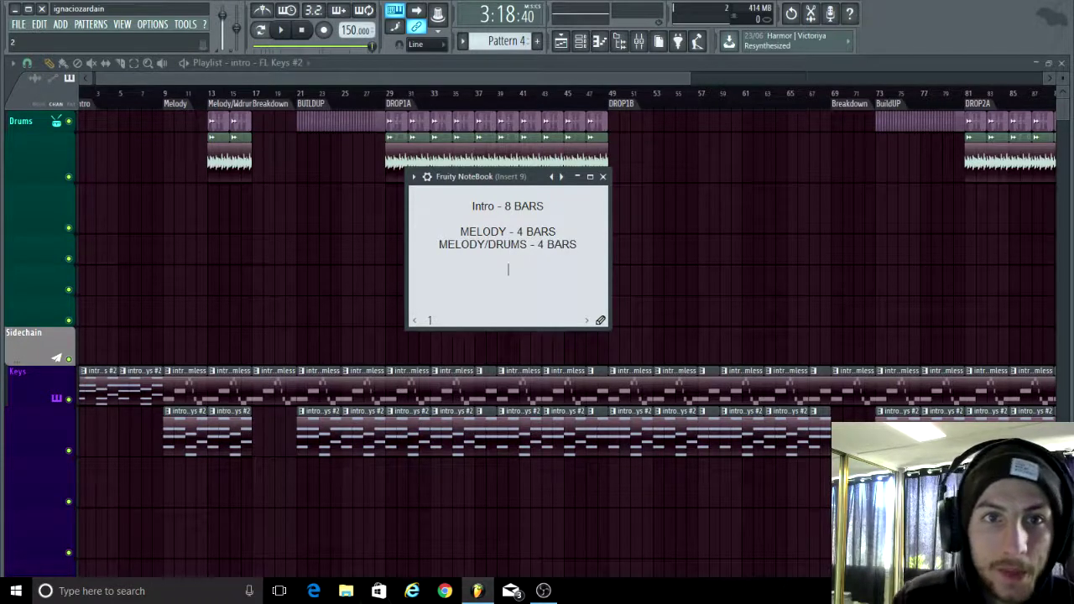
- Add the separately spaced lines "Breakdown - 4 BARS" and "BuildUP - 8 BARS" below the melody notes
type("Break")
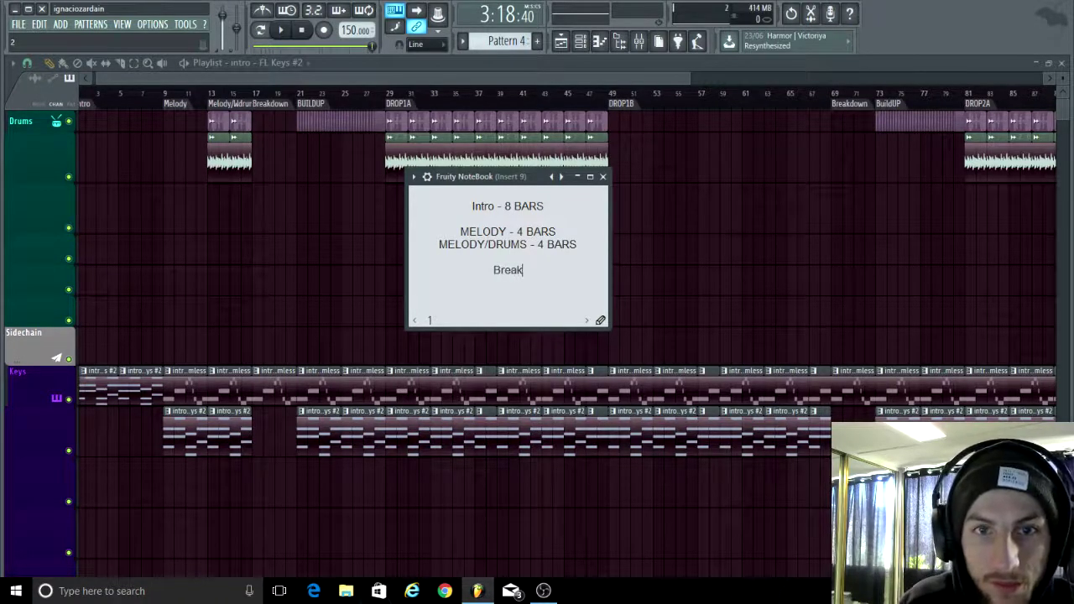
type("s")
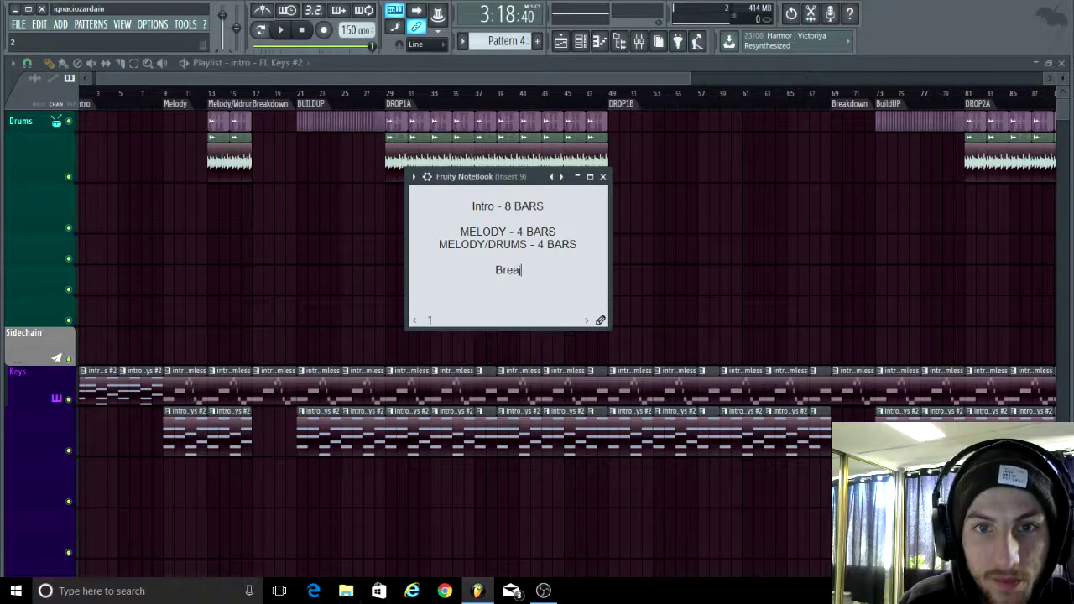
type("down - ")
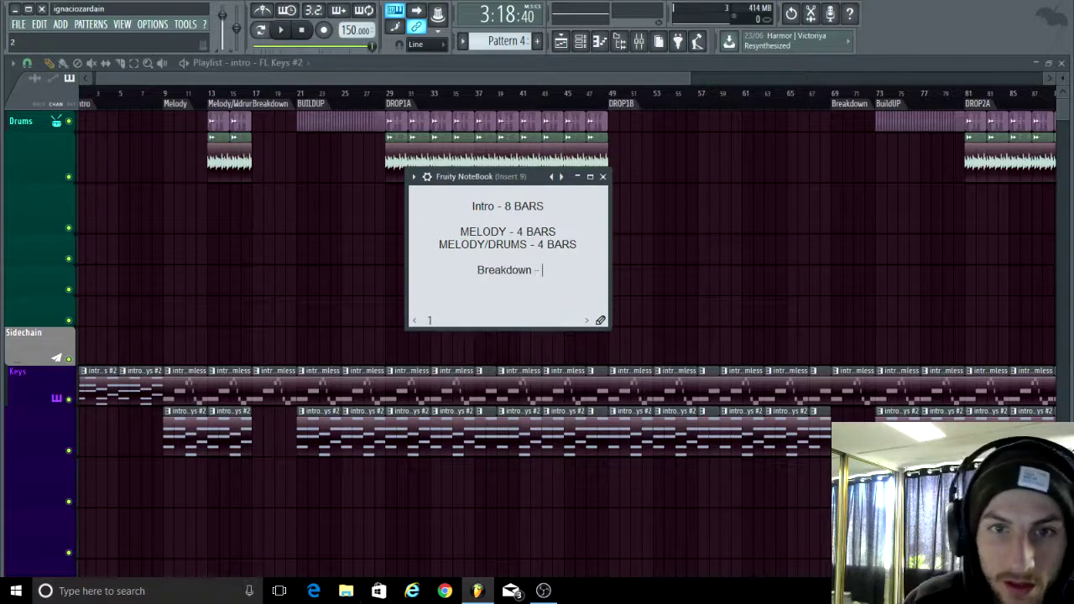
type("4 BARS")
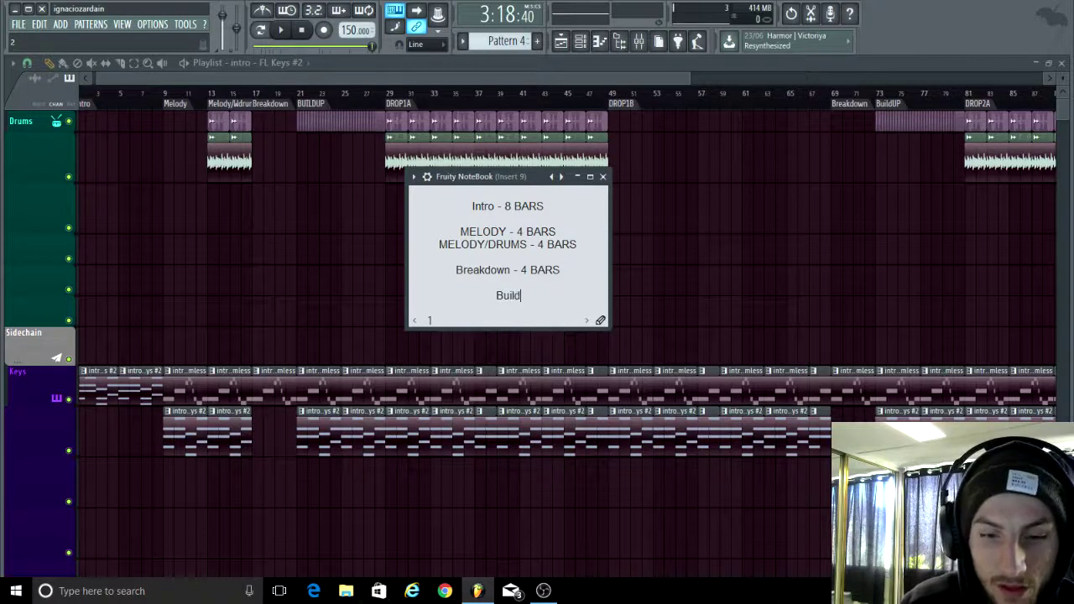
type("P -")
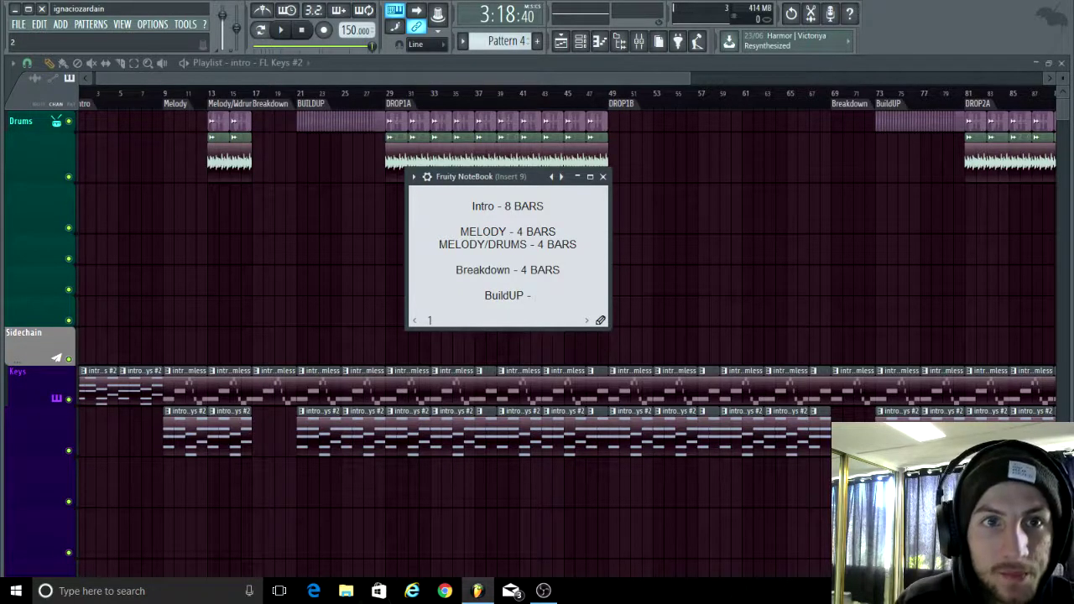
type(" 8 BARS")
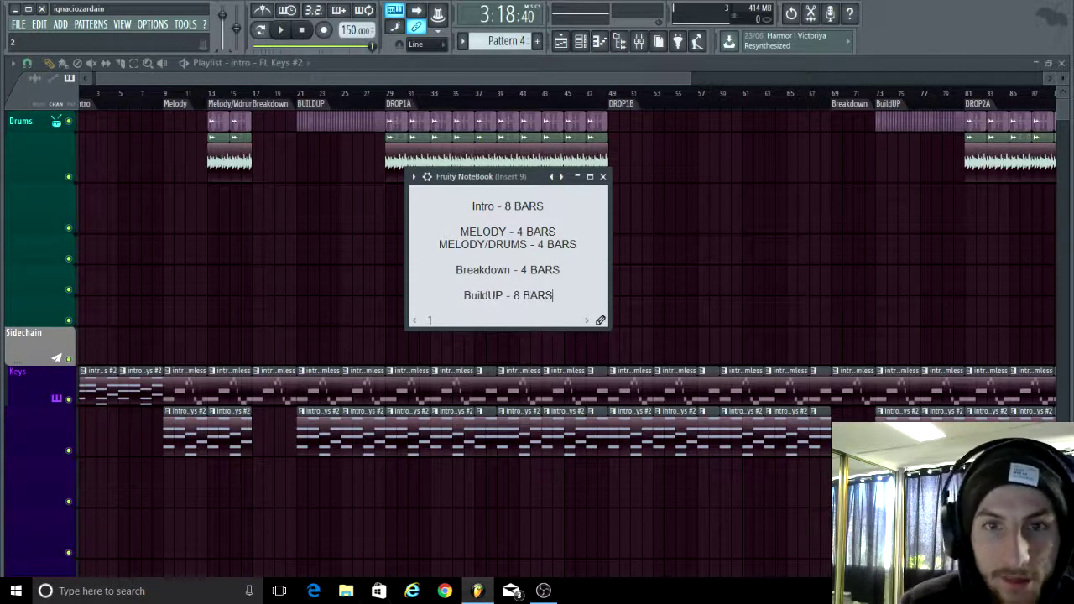
- Move and heighten the notebook window, and add the lines "DROP1A - 20 BARS" and "DROP1B - 20 BARS" below BuildUP
left_click_drag(479, 178, 346, 171)
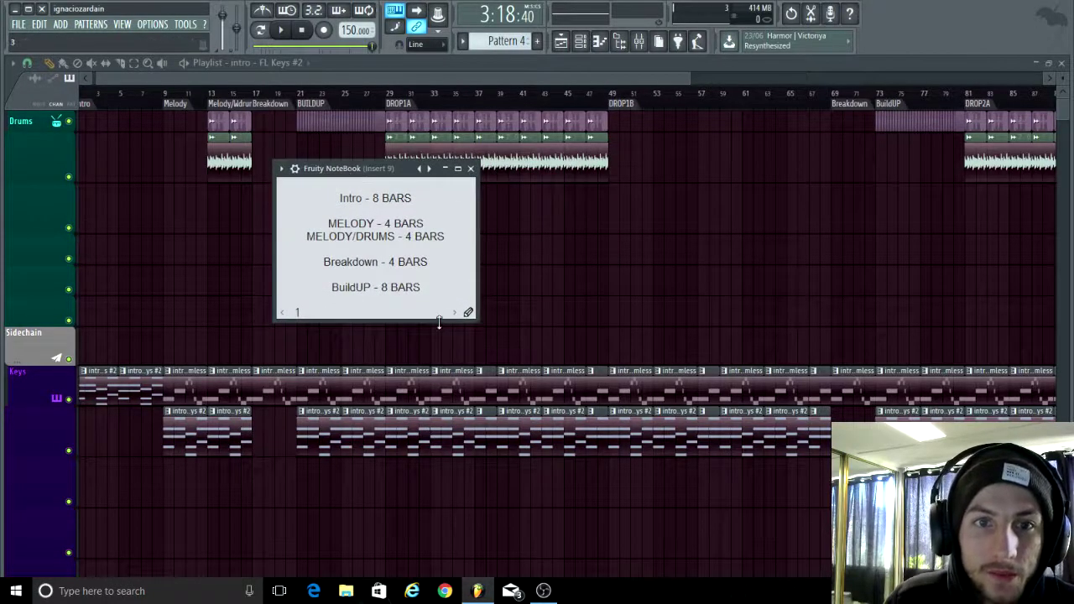
left_click_drag(438, 321, 438, 465)
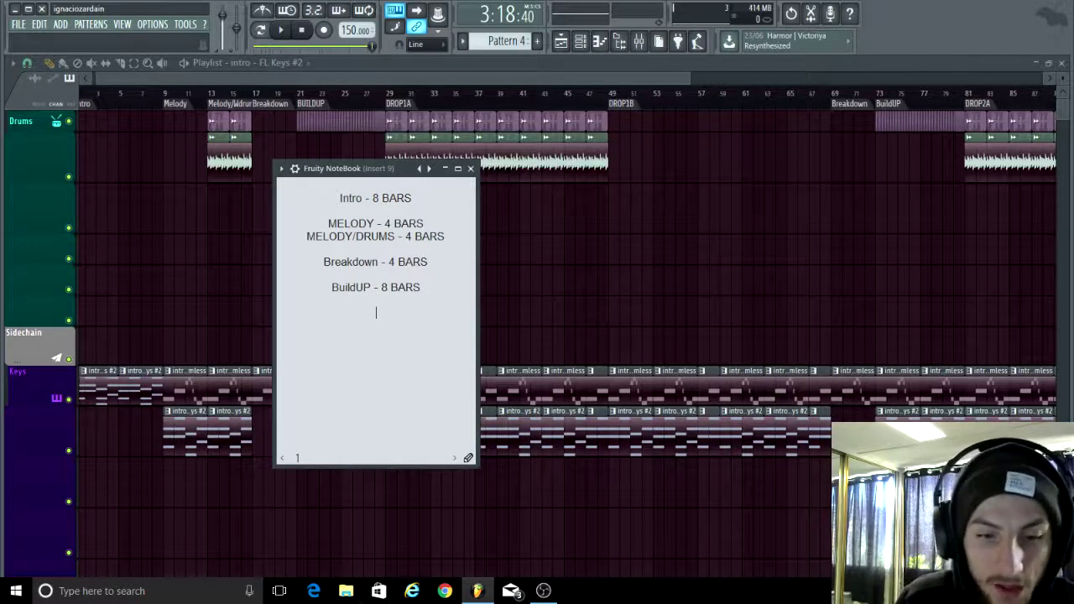
type("A")
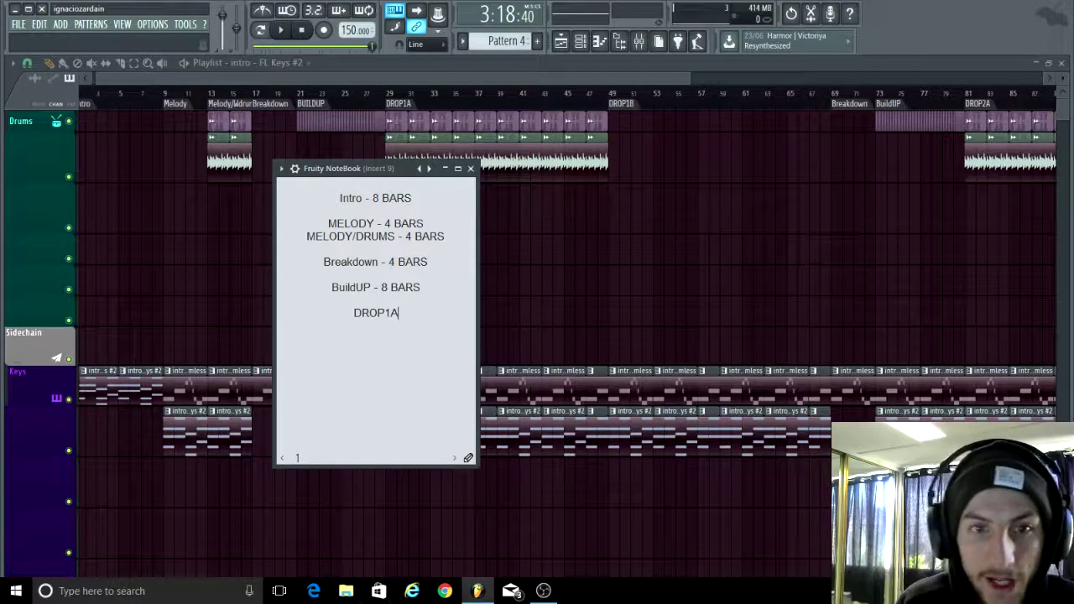
type(" - ")
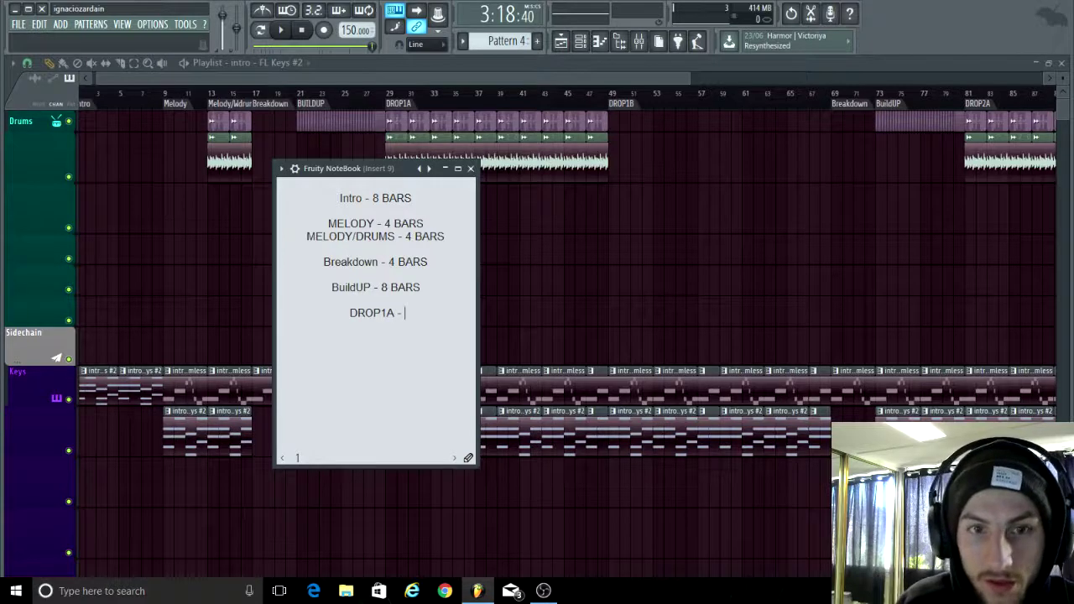
type("20")
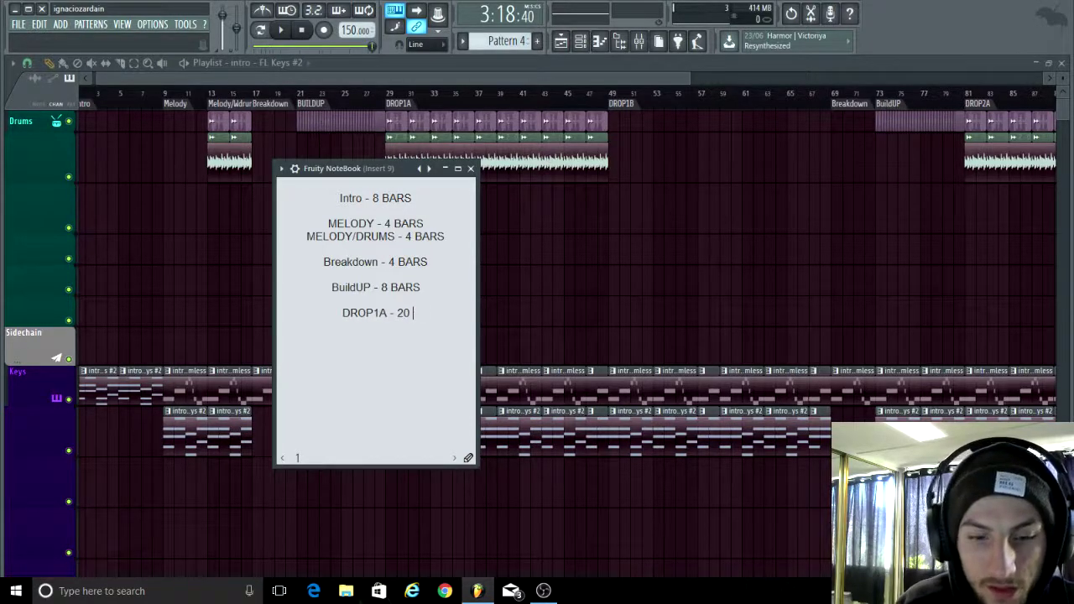
type(" BARS  ")
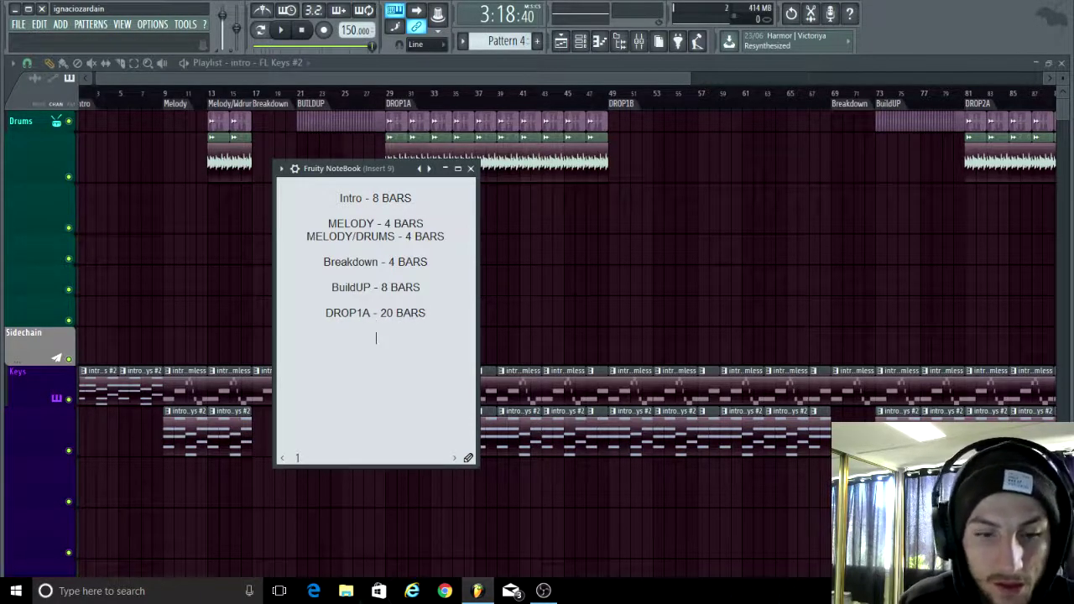
type("DROP1B")
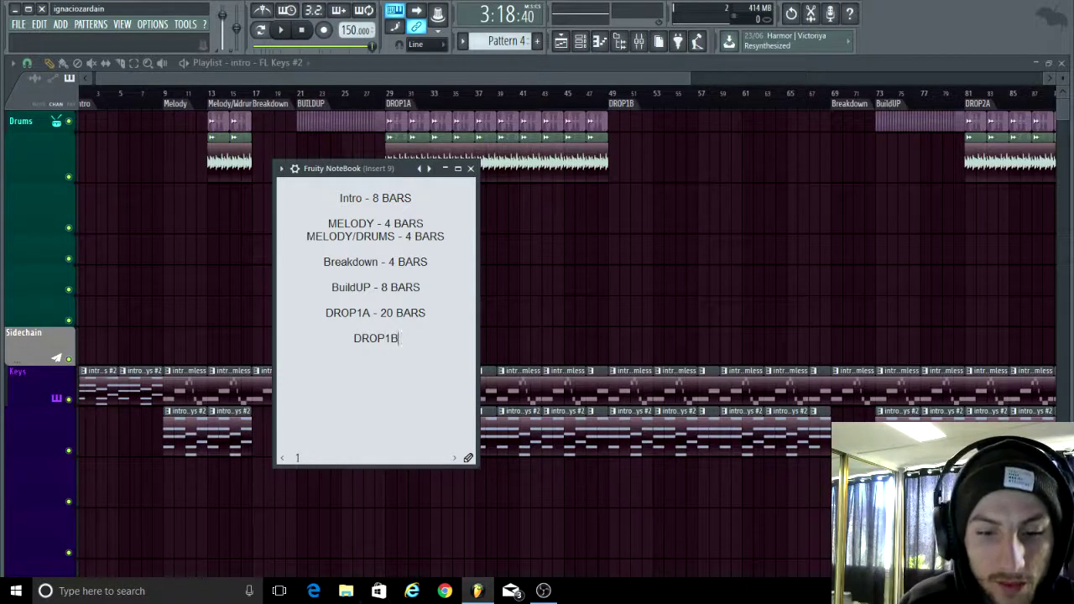
type(" - 20 BARS  ")
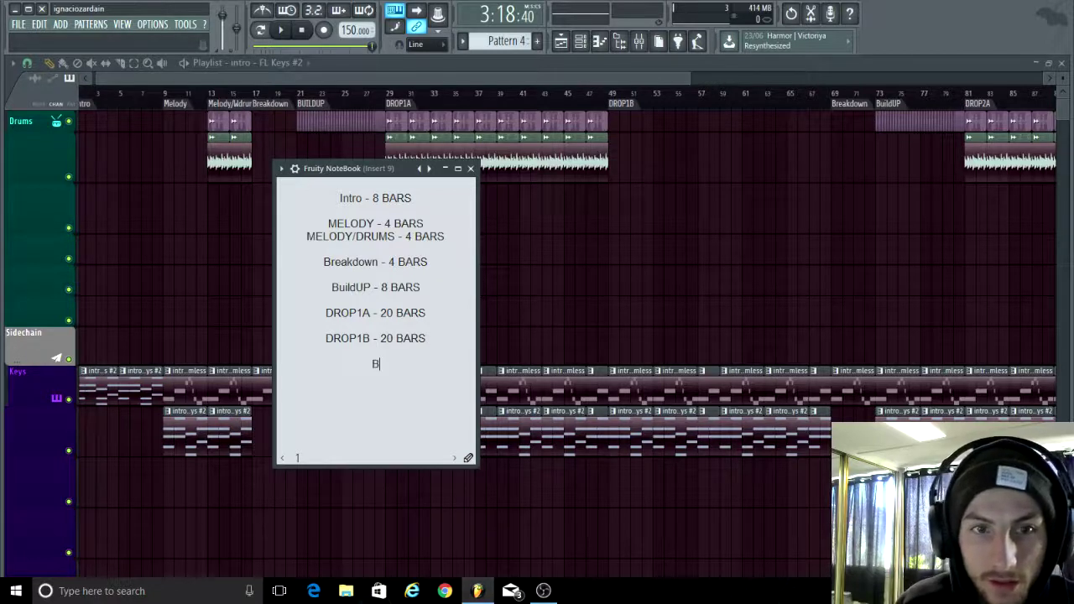
- Below DROP1B in the notebook, add the separately spaced lines "Breakdown - 4 BARS" and "BUILDUP - 8 BARS"
type("Breakdown")
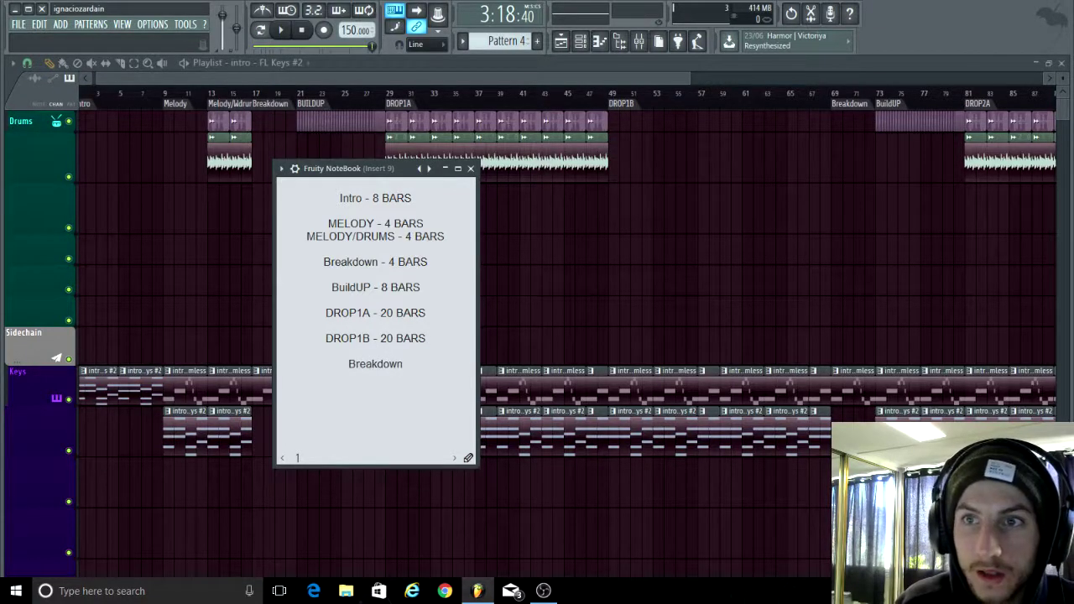
type(" - 4 BA")
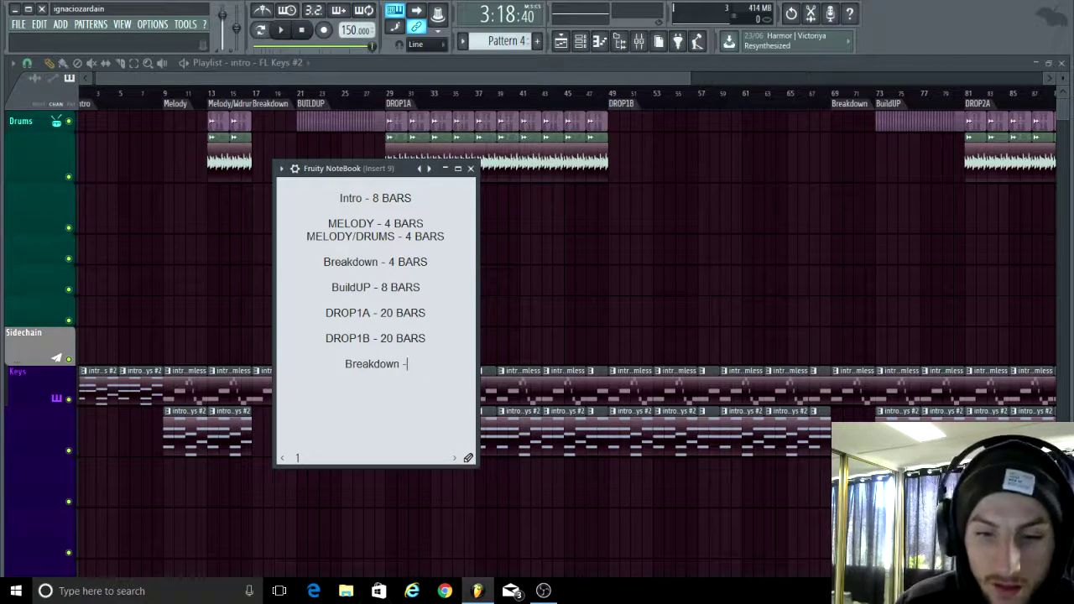
key("BackSpace")
key("BackSpace")
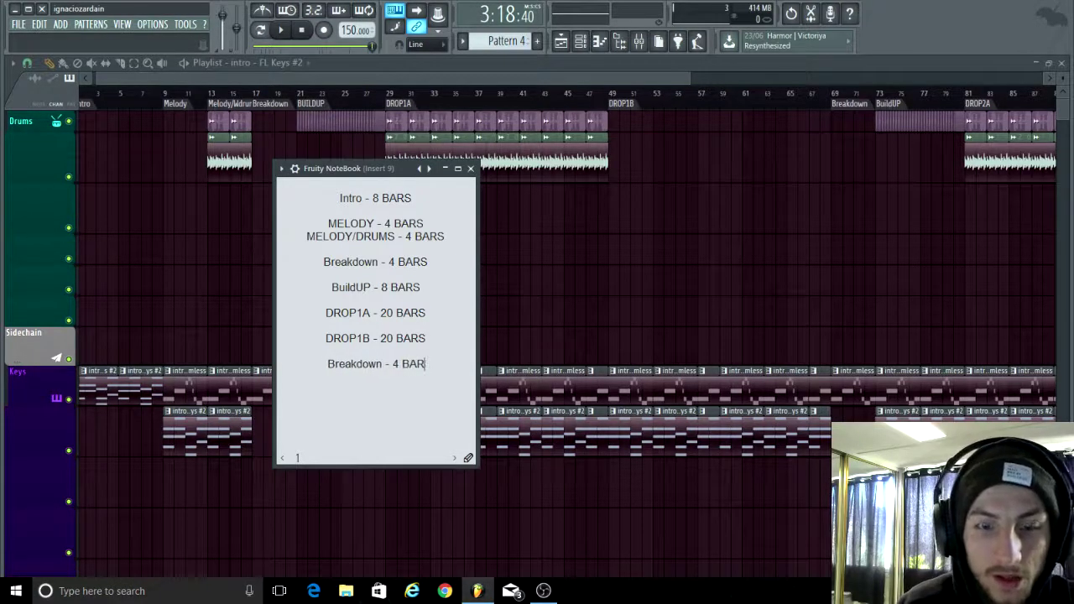
type("S")
key("Return")
type("BU")
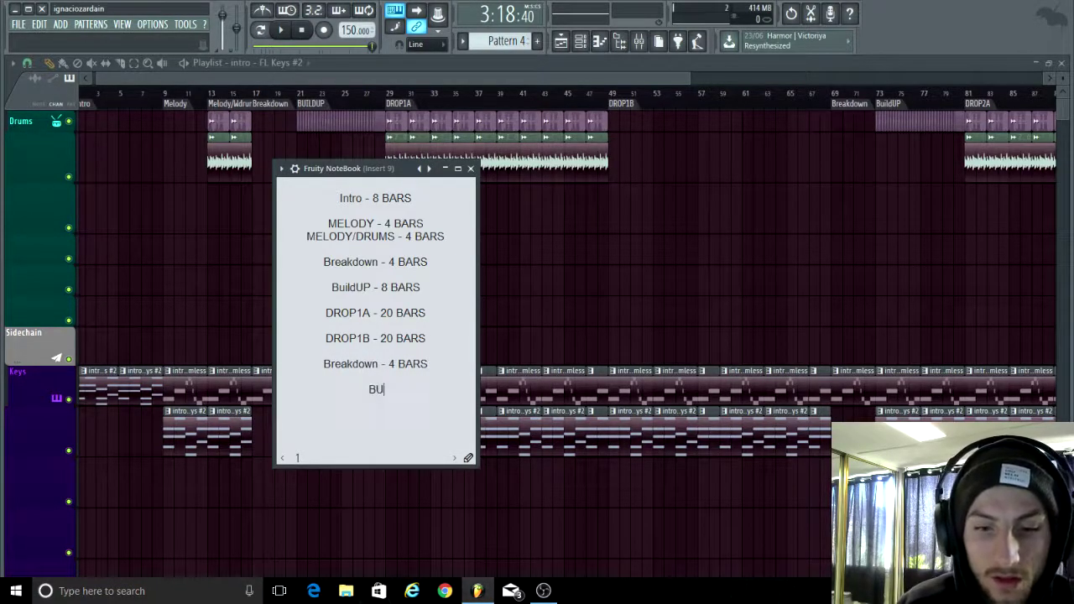
type("ILDUP")
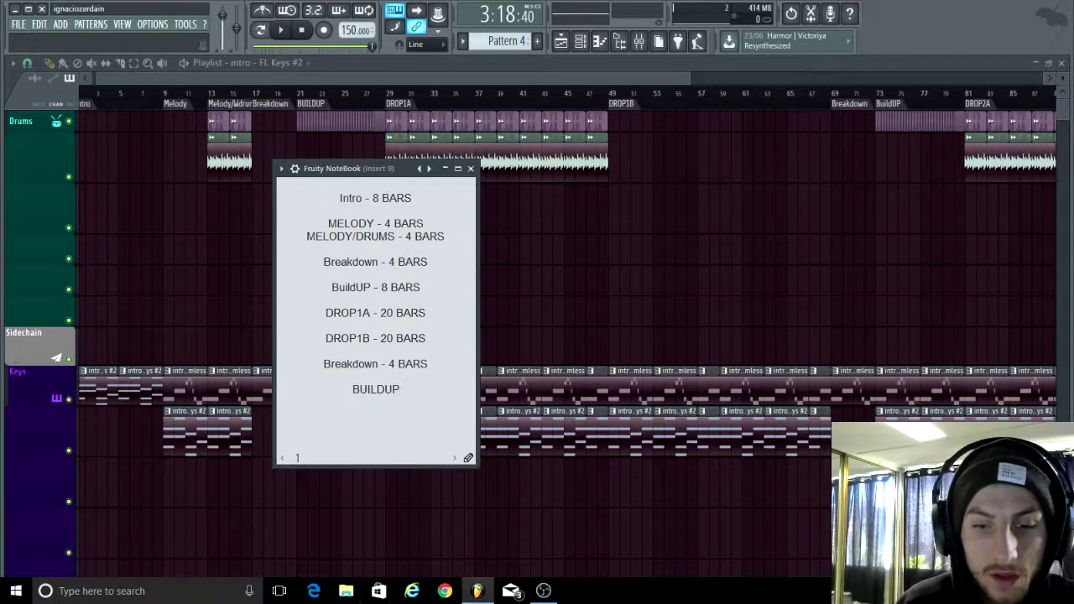
type(" - 8 B")
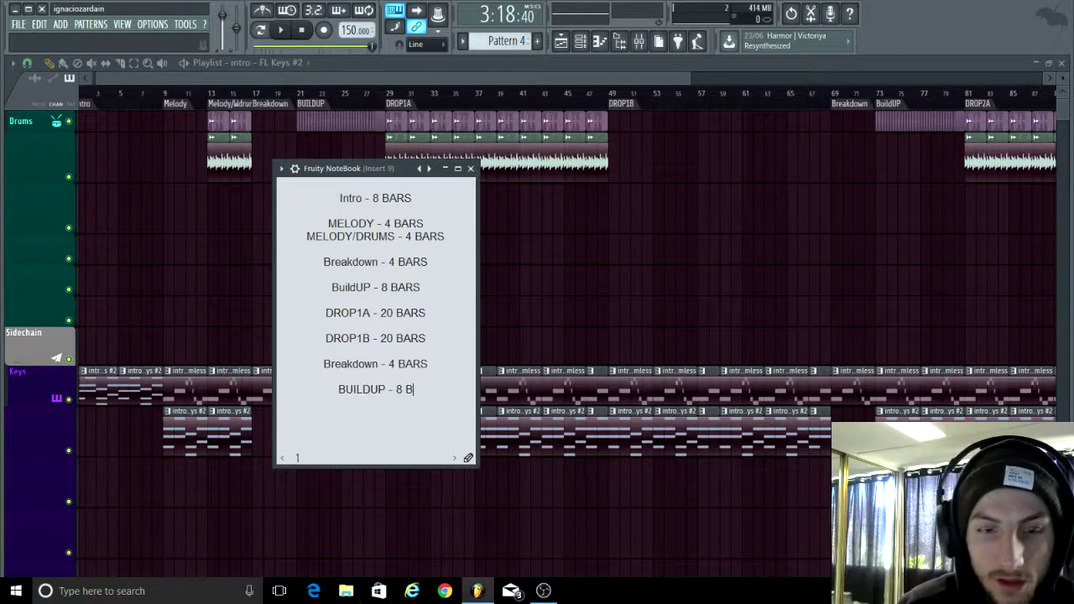
type("ARS  DROP")
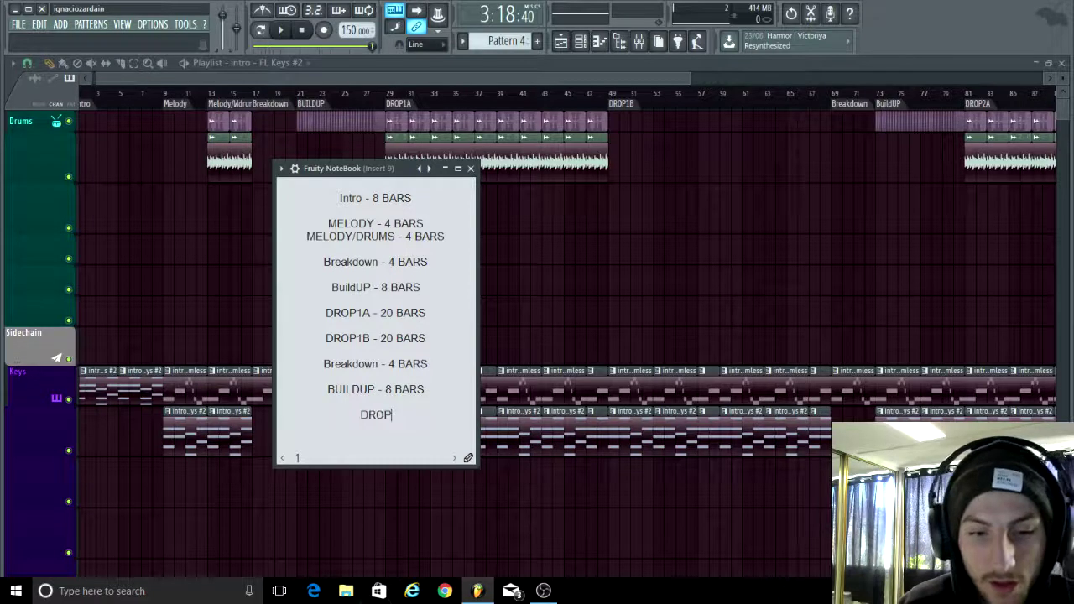
- Add the lines "DROP2A - 20 BARS" and "DROP2B - 20 BARS" below the second build-up, separated by a blank line
type("2A - 2")
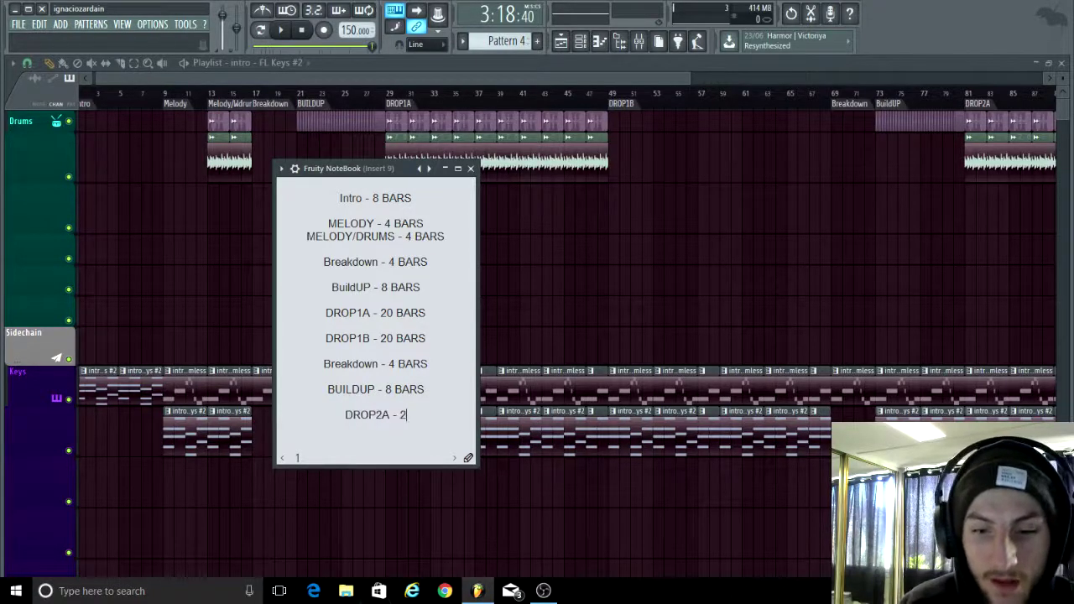
type("0 BARS  D")
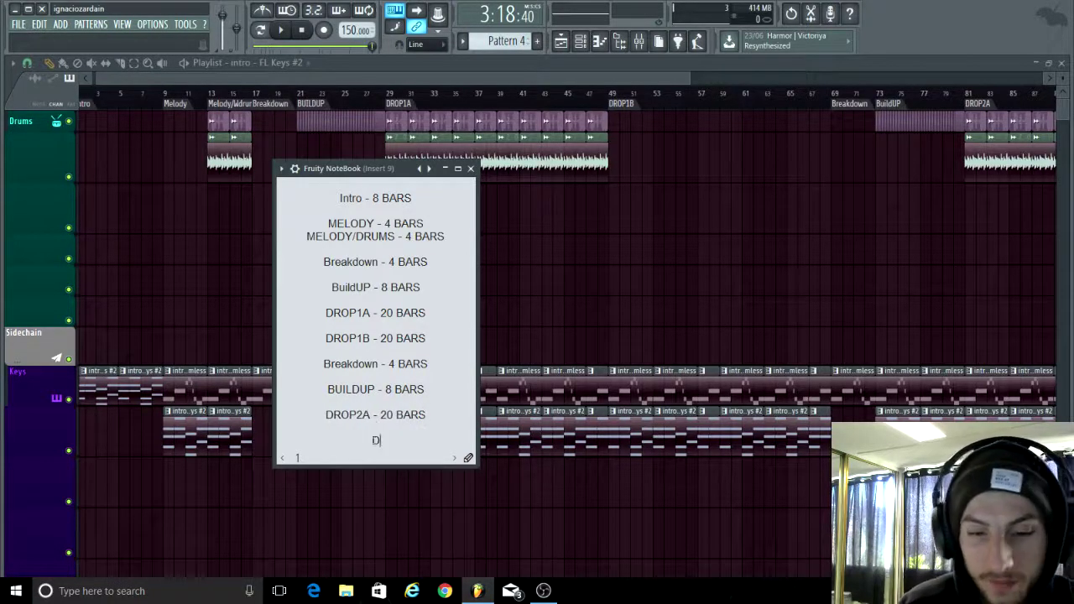
type("ROP2B")
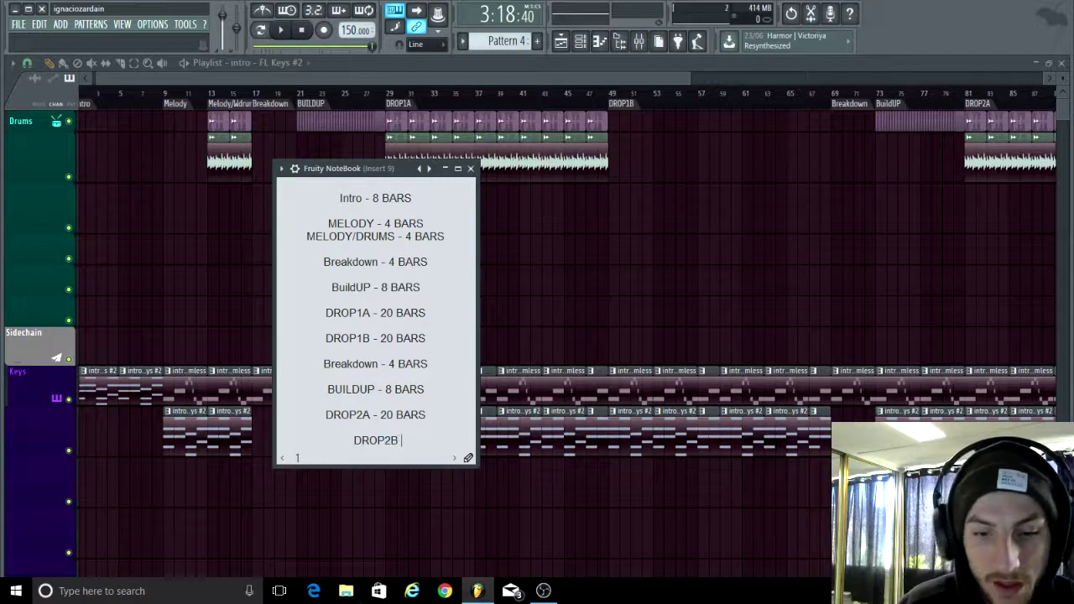
type(" - 20 BARS")
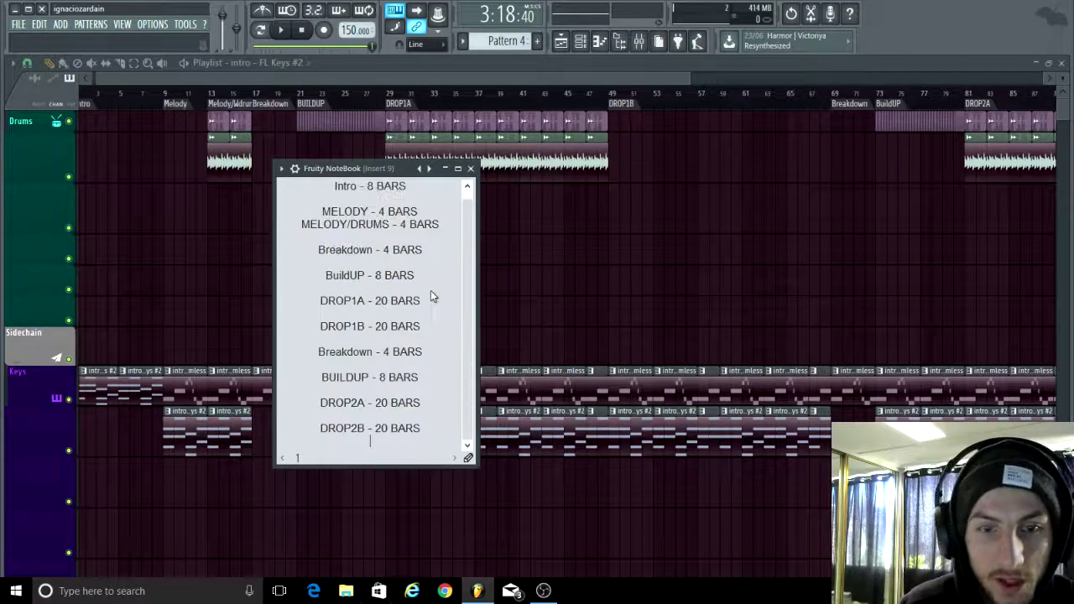
- Finish the section list with the line "OUTRO - 4 BARS" below DROP2B, leaving a blank line between them
key("Return")
type("O")
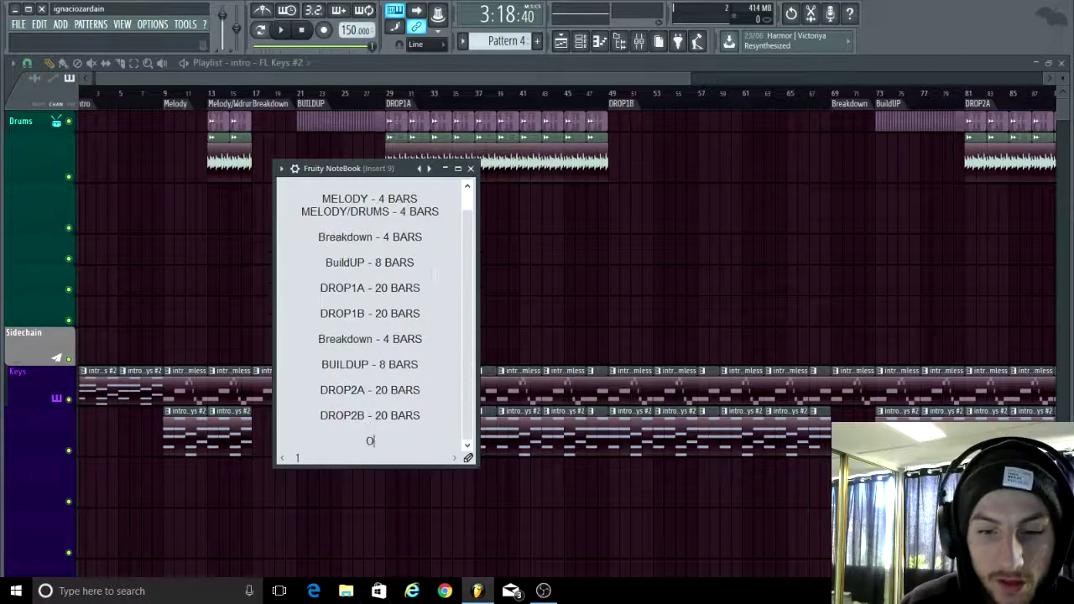
key("BackSpace")
key("BackSpace")
key("BackSpace")
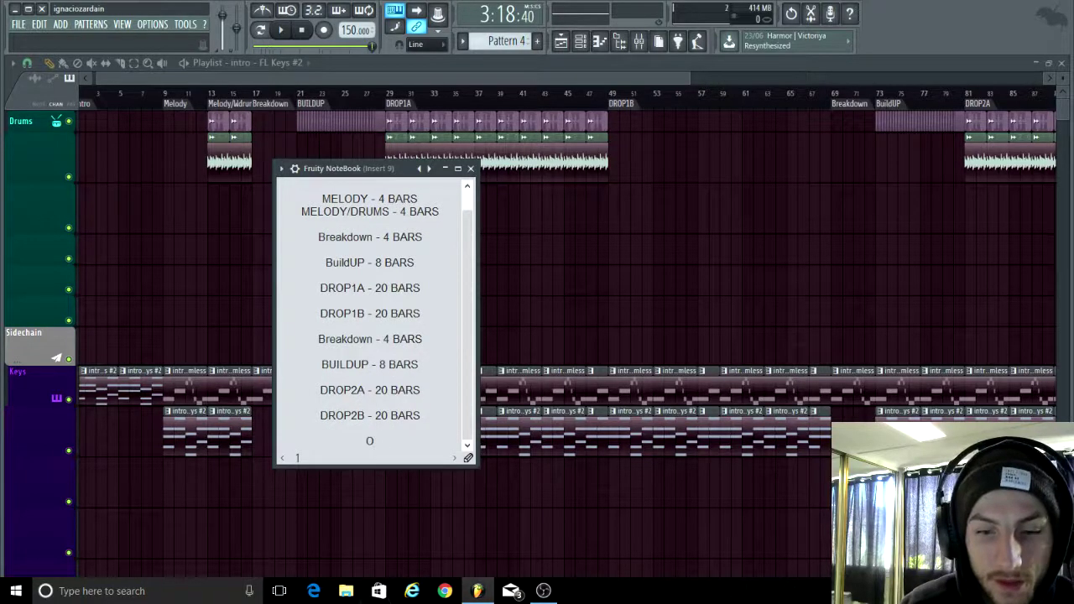
type("UTRO -")
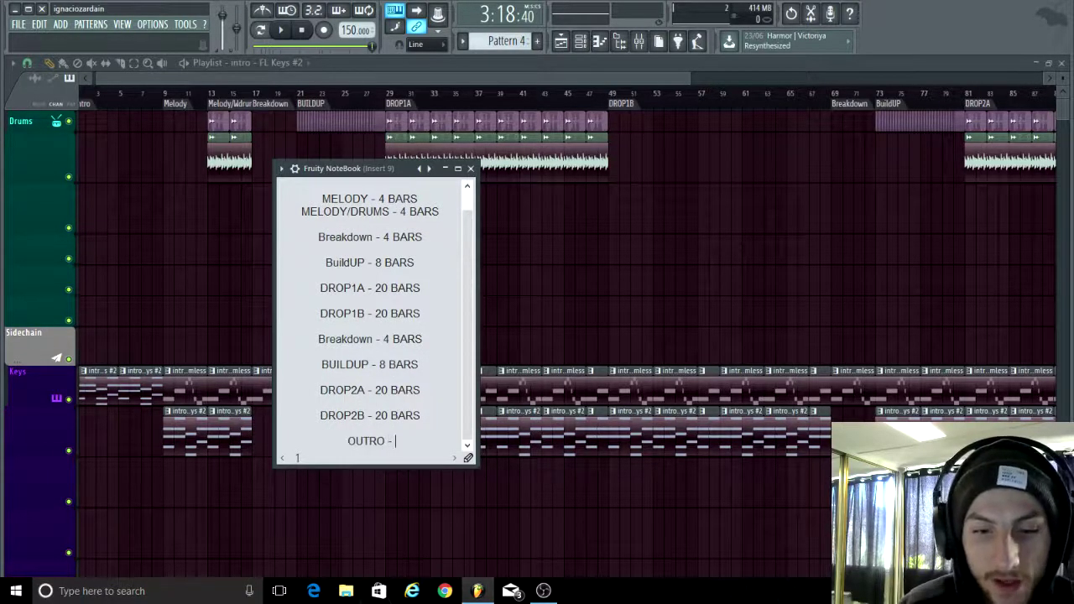
type(" 4 BARS")
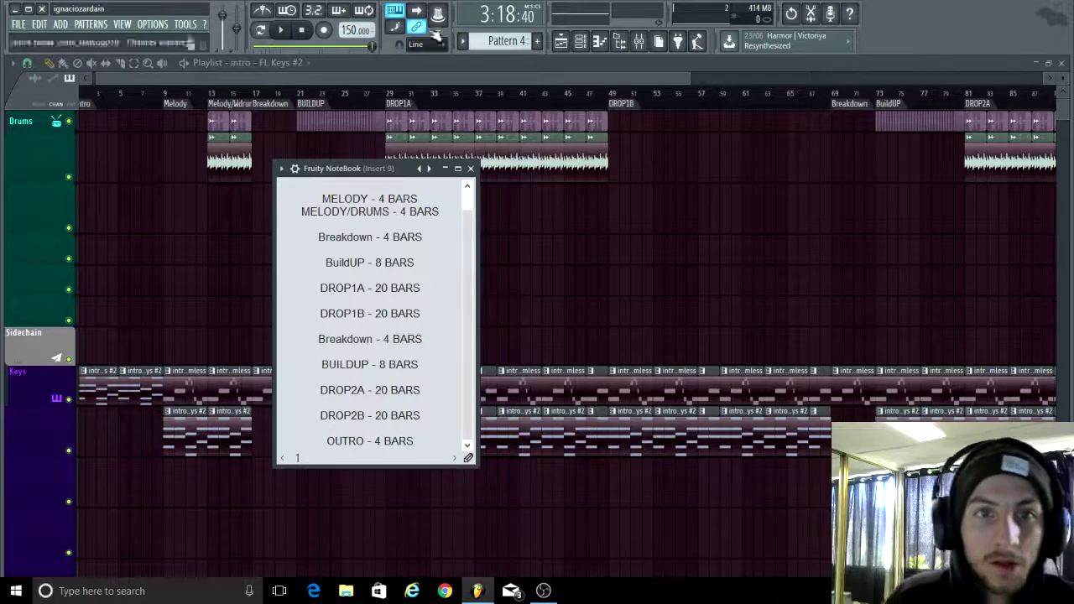
- Reposition the notebook over the middle of the playlist to review the section list from the Intro line, and close it
left_click_drag(338, 169, 530, 166)
scroll(271, 261, "down", 3)
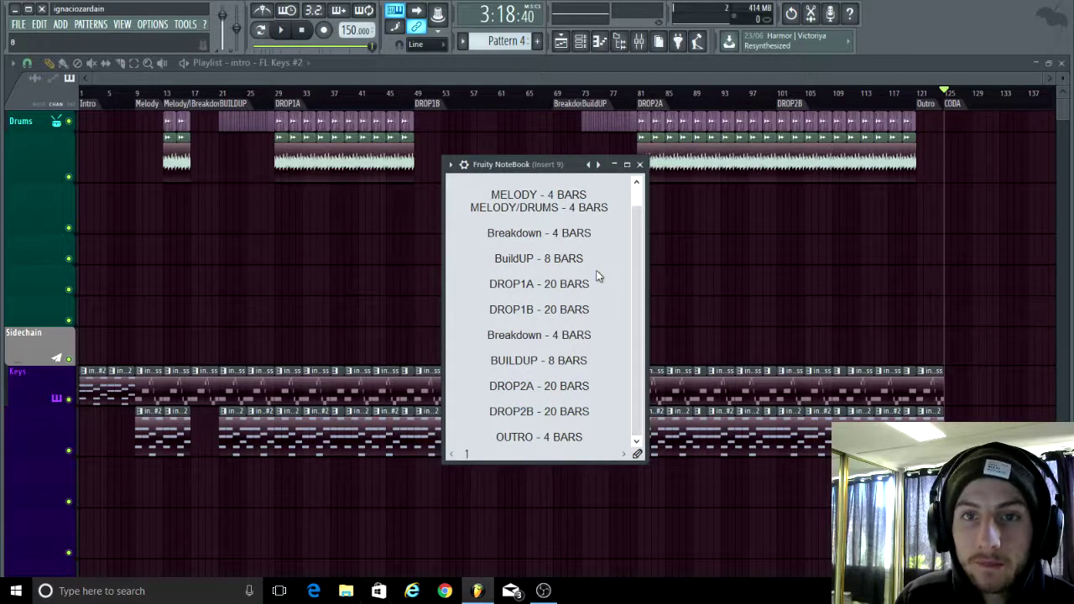
left_click_drag(641, 242, 637, 210)
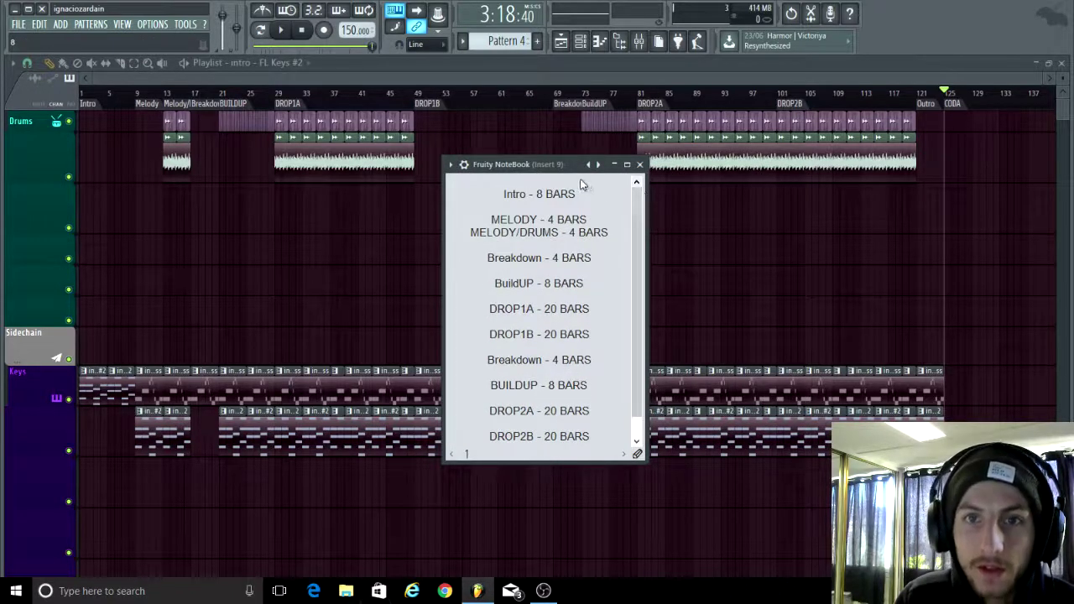
left_click_drag(552, 165, 517, 143)
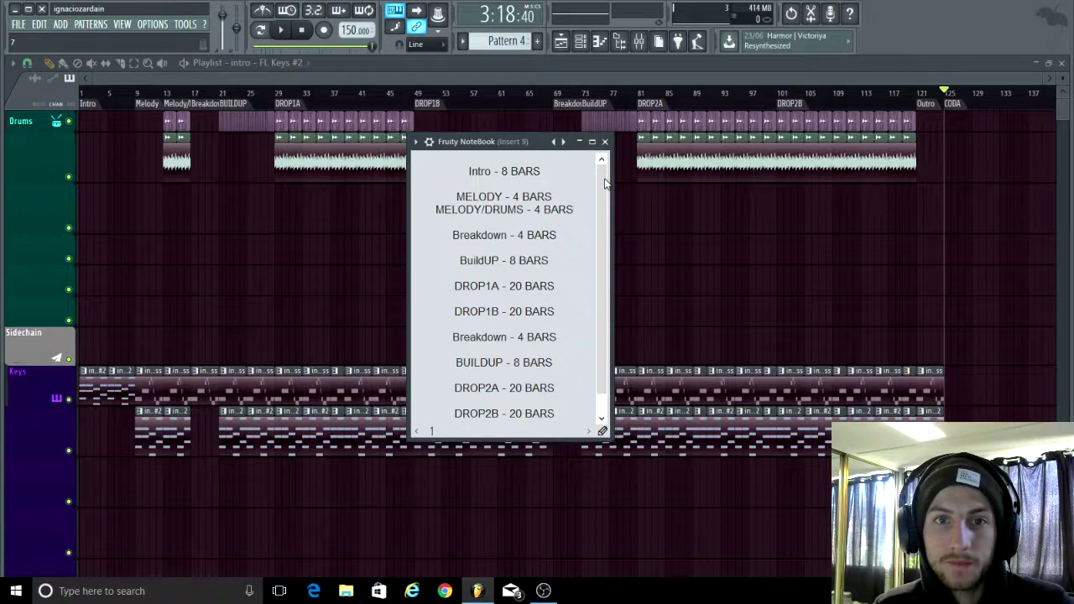
left_click_drag(605, 178, 592, 203)
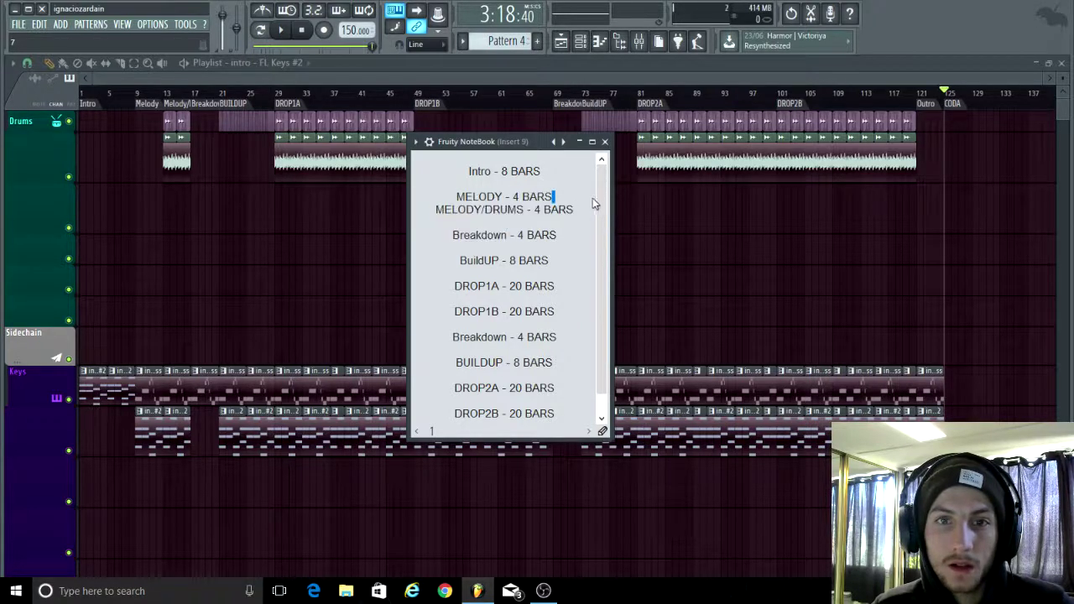
left_click(604, 141)
- Examine the marked playlist arrangement from Intro to CODA across the Drums and Keys tracks, and switch to OBS
scroll(616, 208, "down", 3)
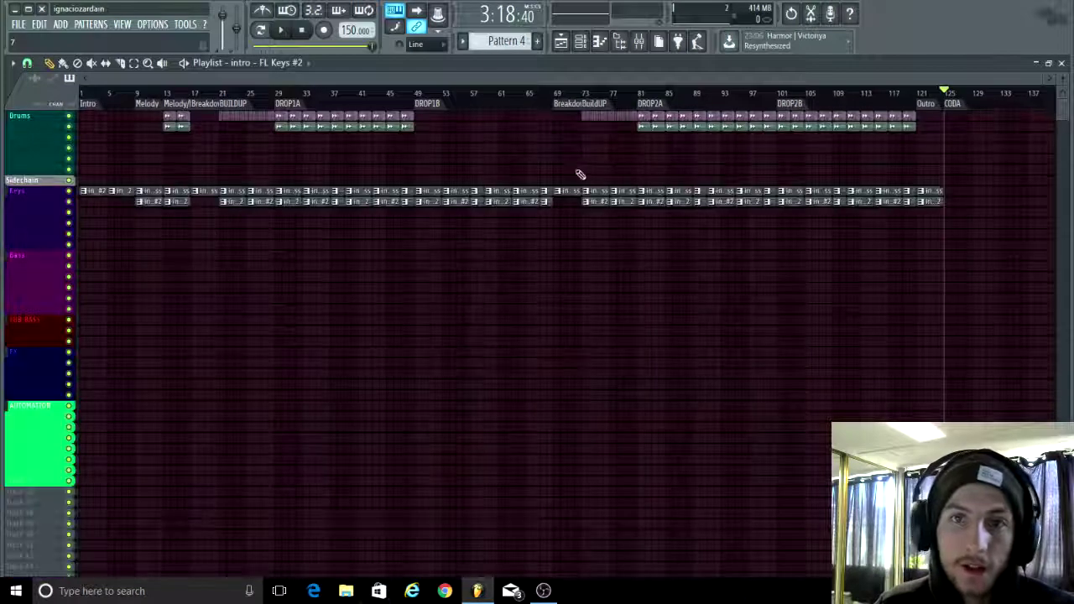
scroll(640, 340, "up", 4)
scroll(619, 334, "up", 2)
scroll(427, 254, "down", 8)
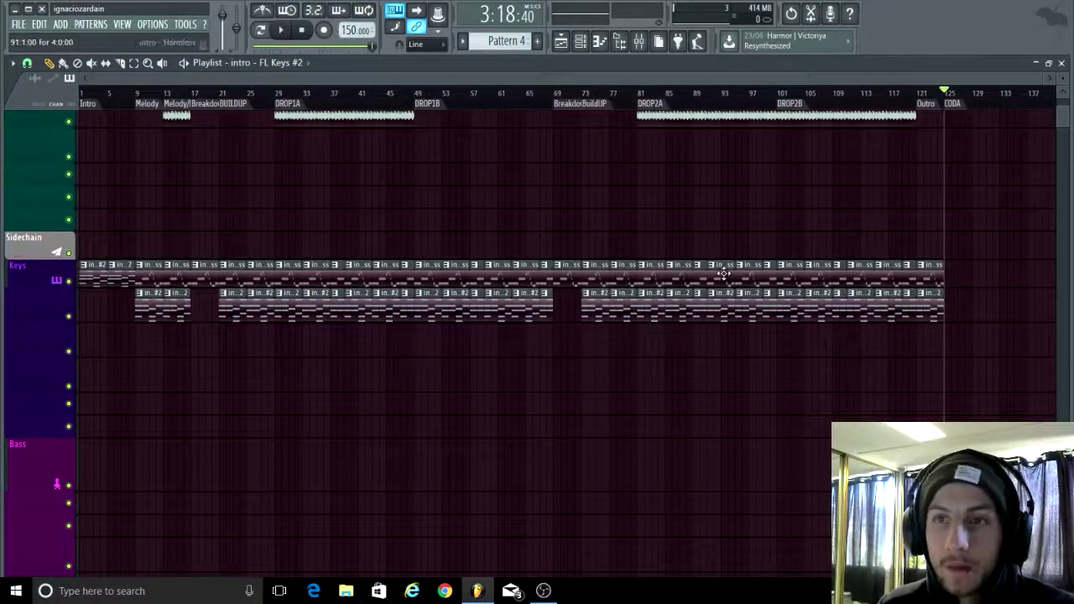
scroll(724, 273, "up", 1)
scroll(166, 160, "up", 4)
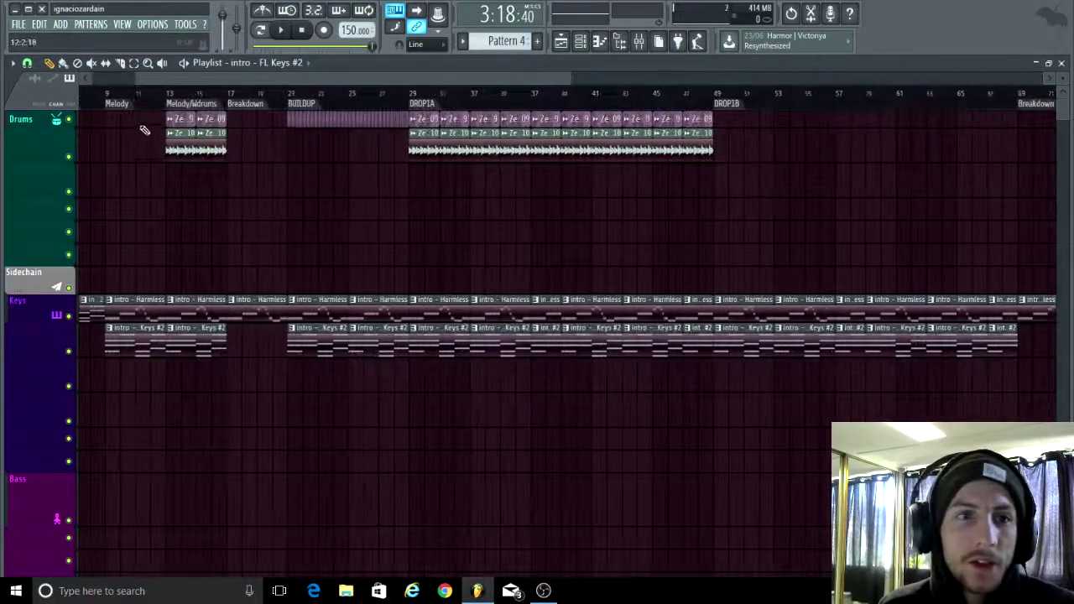
left_click_drag(154, 81, 14, 101)
scroll(103, 161, "up", 3)
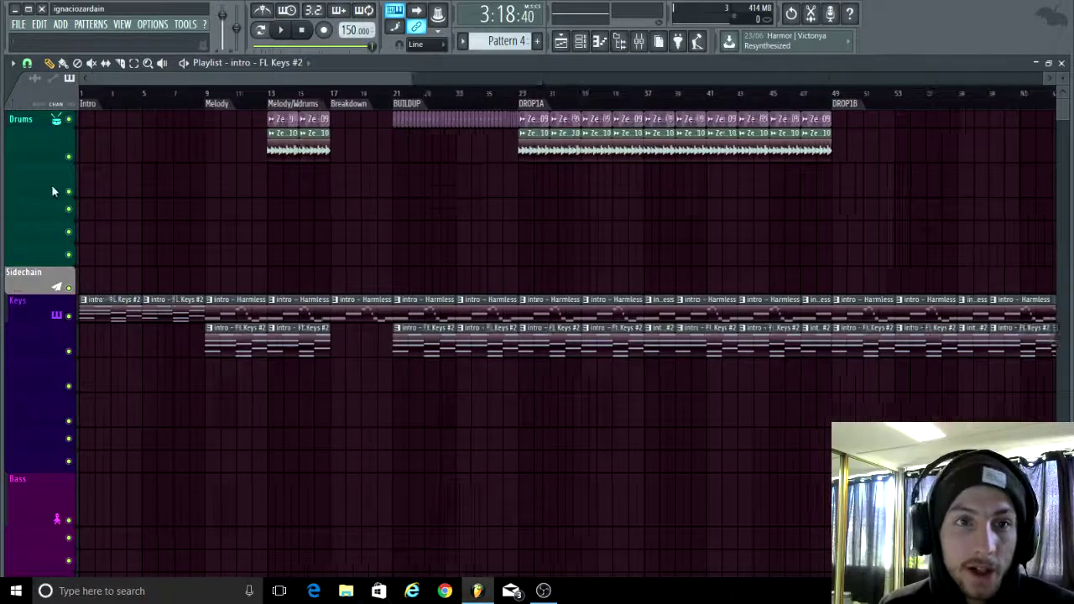
scroll(211, 173, "up", 2)
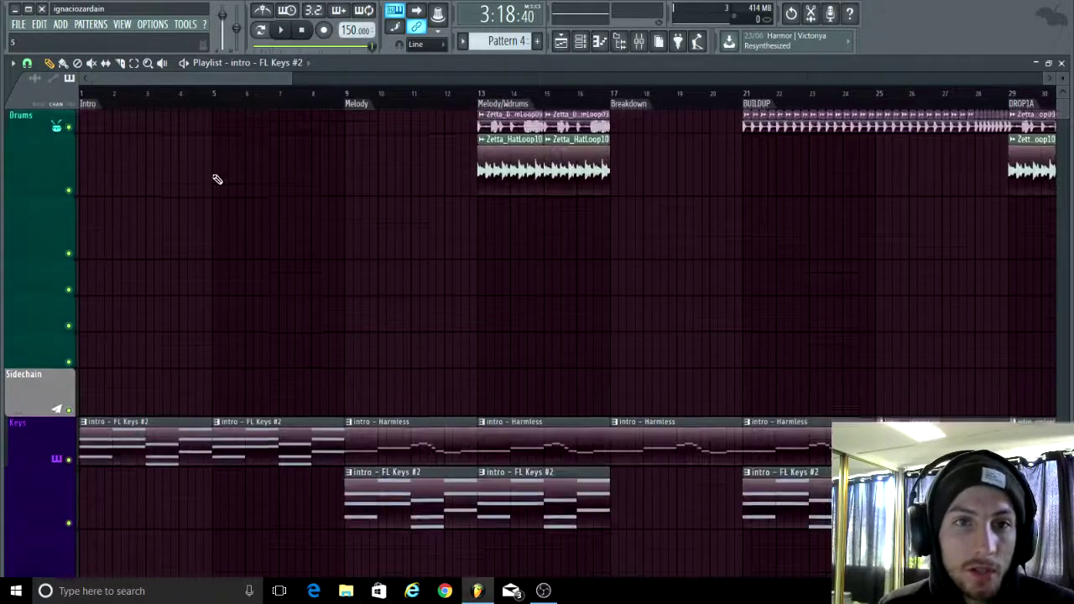
scroll(195, 187, "down", 2)
scroll(196, 187, "down", 3)
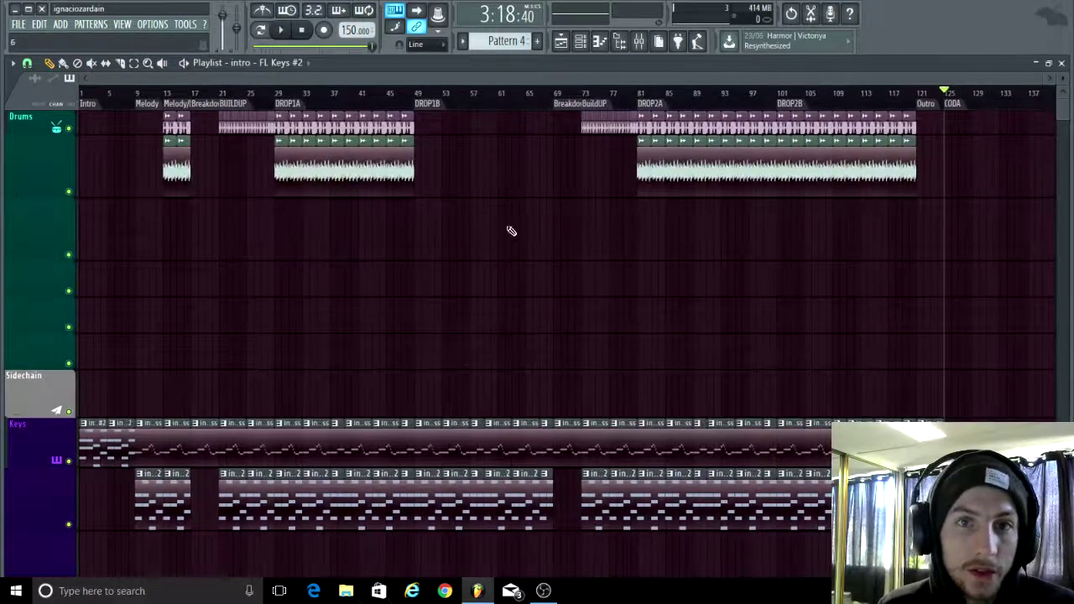
scroll(993, 248, "down", 2)
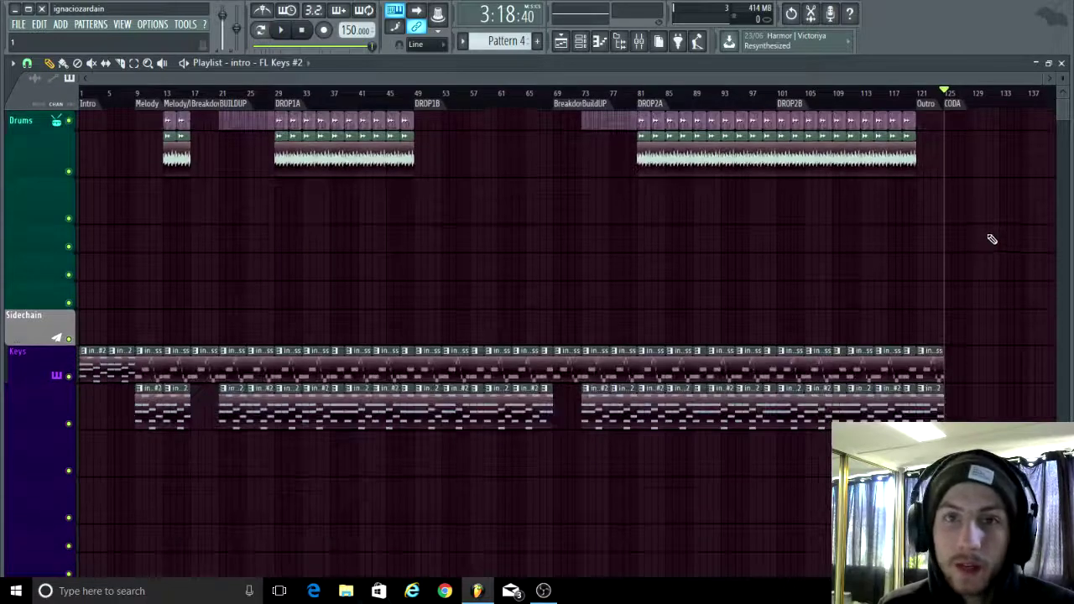
left_click(544, 591)
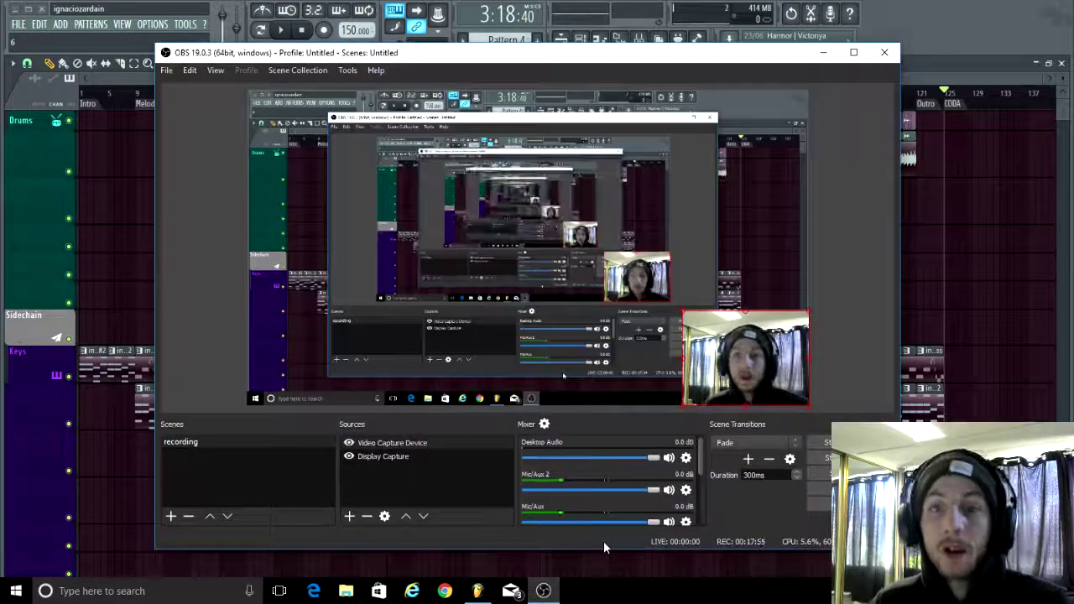